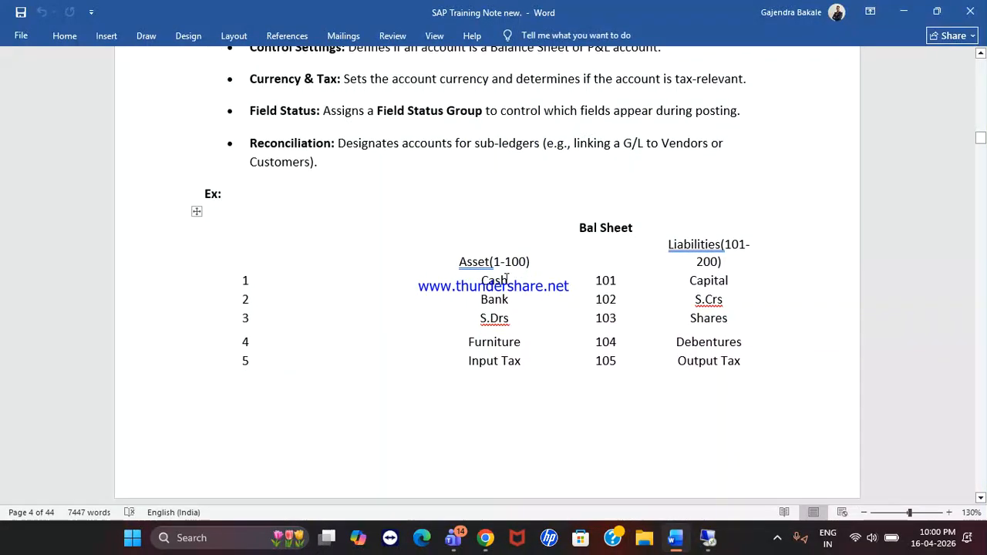
Step: Review the Bal Sheet and P&L account tables, highlighting the Cash, Bank and S.Drs rows
drag(508, 280, 585, 315)
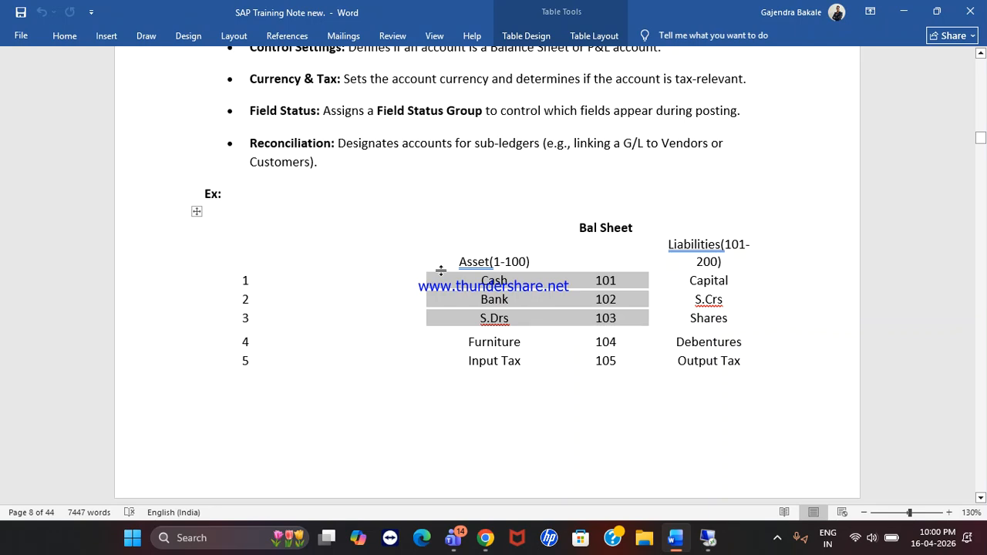
scroll(440, 269, down, 1)
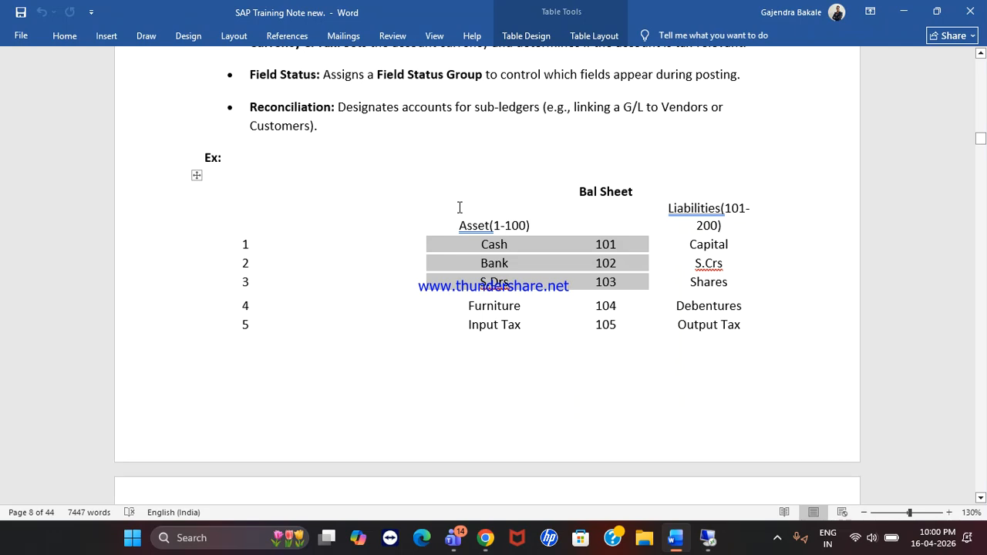
scroll(459, 207, down, 15)
scroll(459, 207, up, 5)
scroll(460, 207, up, 6)
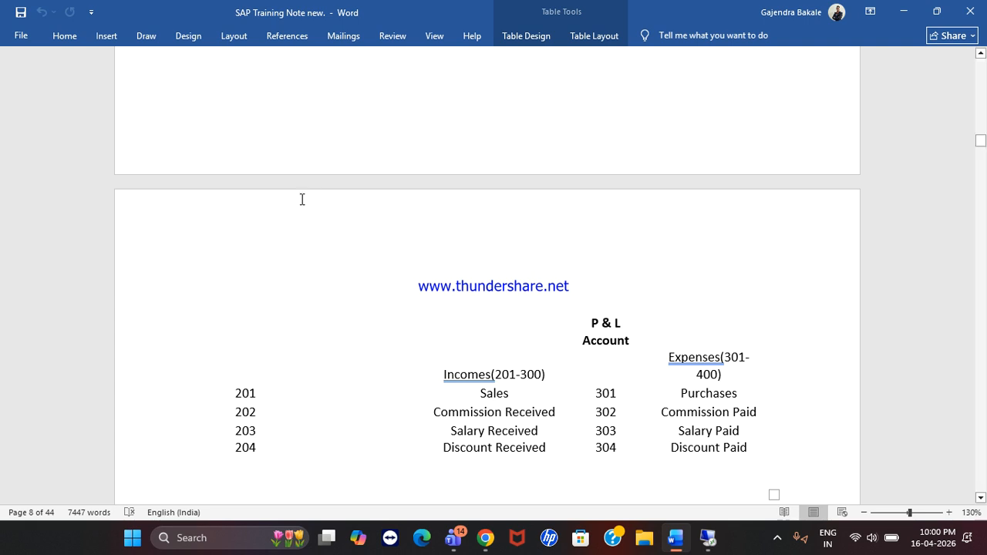
scroll(302, 199, up, 5)
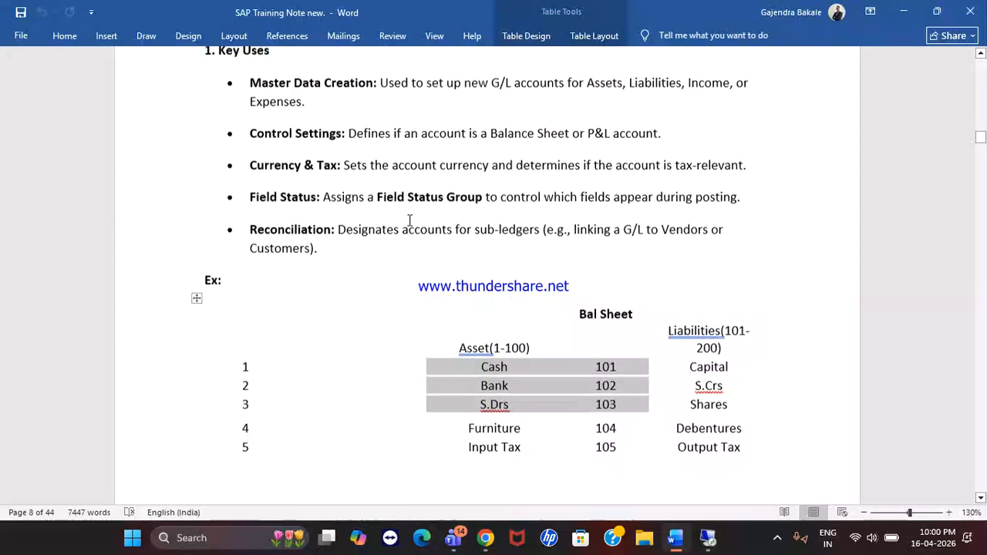
scroll(423, 237, down, 3)
click(423, 264)
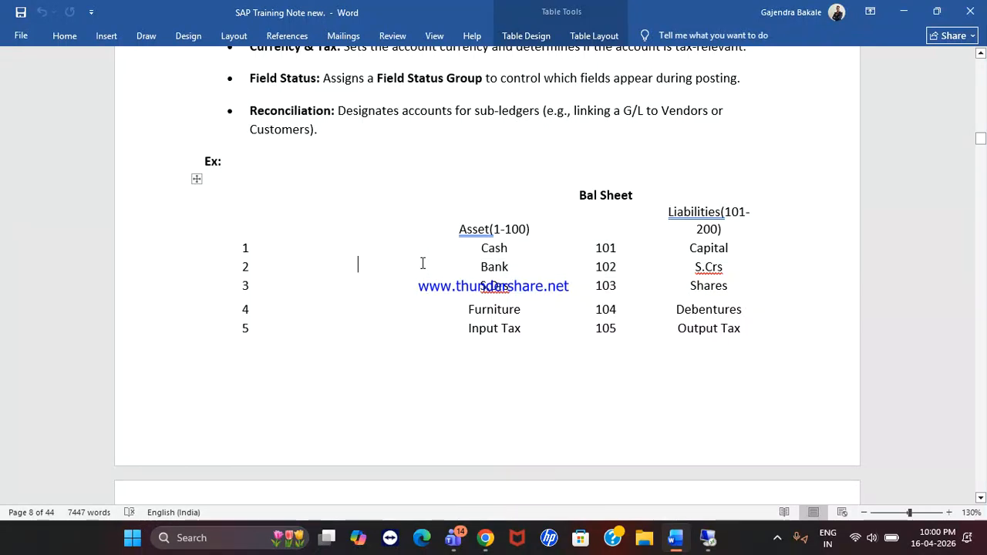
Step: Highlight the '15) Posting Of G/L To G/L Entries' heading, then switch to the Teams meeting
scroll(422, 264, down, 14)
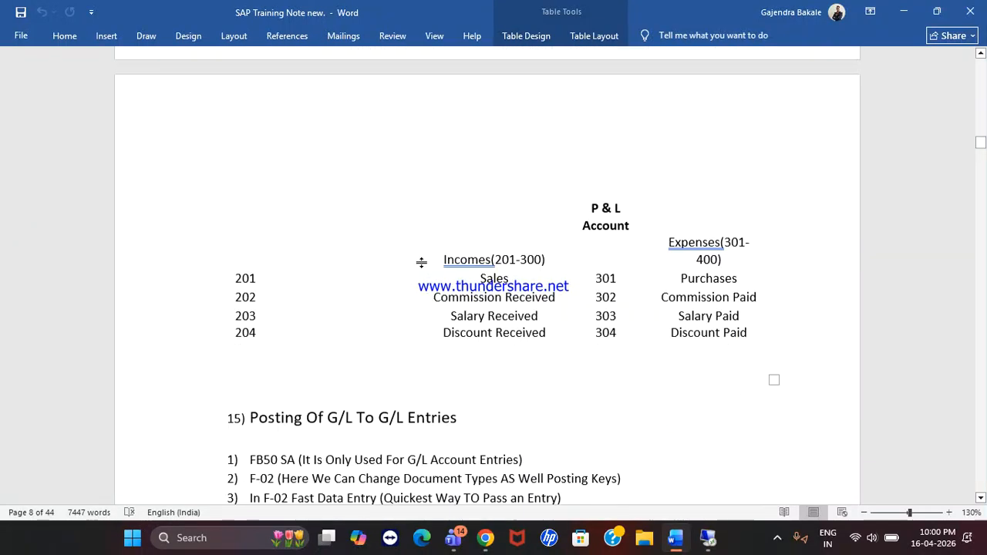
scroll(423, 264, down, 1)
drag(280, 238, 469, 256)
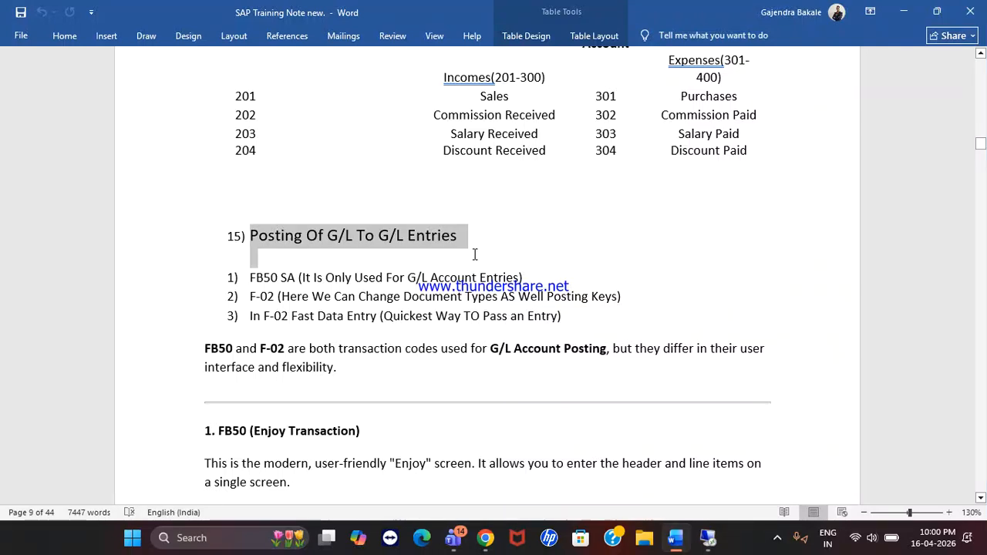
drag(476, 255, 474, 257)
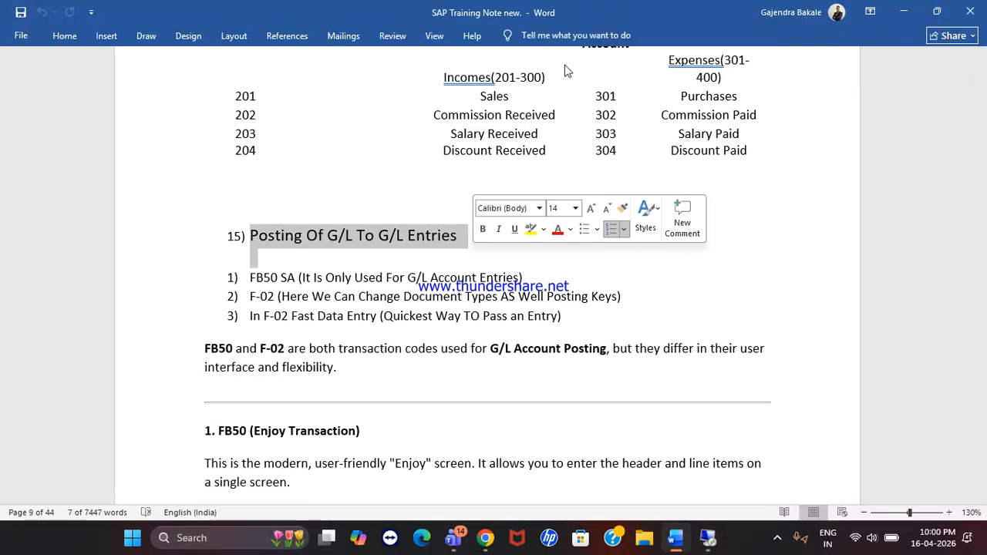
key(alt+Tab)
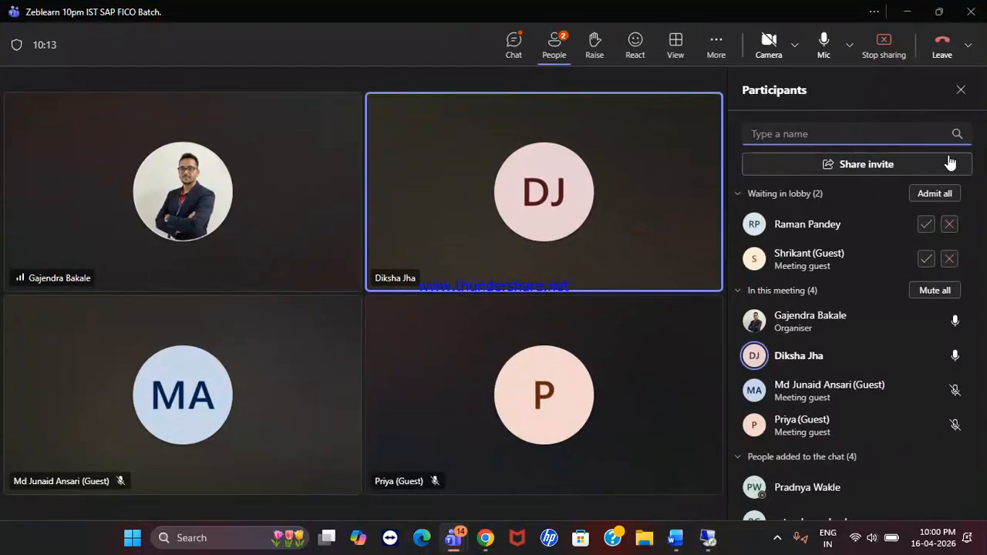
Step: Admit everyone waiting in the meeting lobby
click(937, 193)
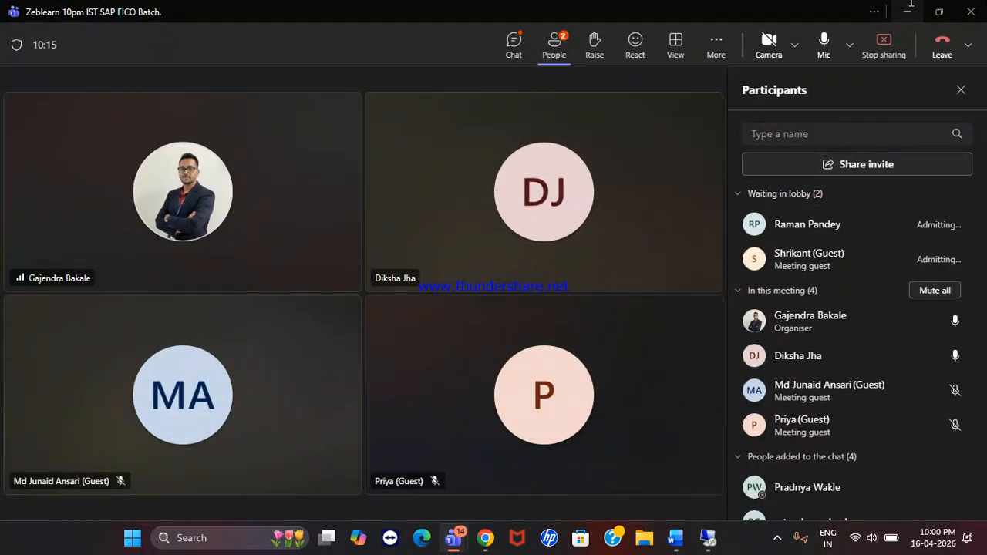
click(908, 12)
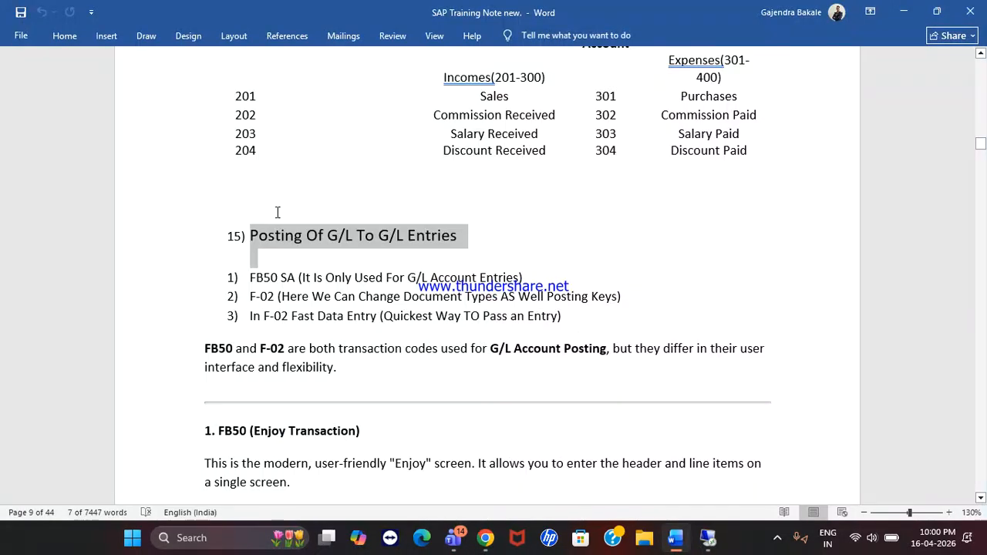
scroll(278, 212, down, 1)
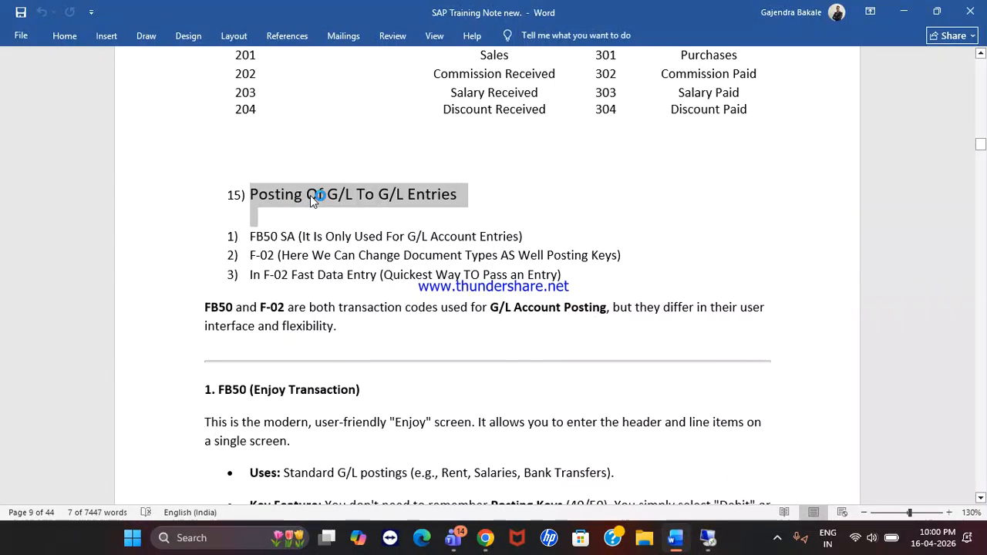
click(519, 101)
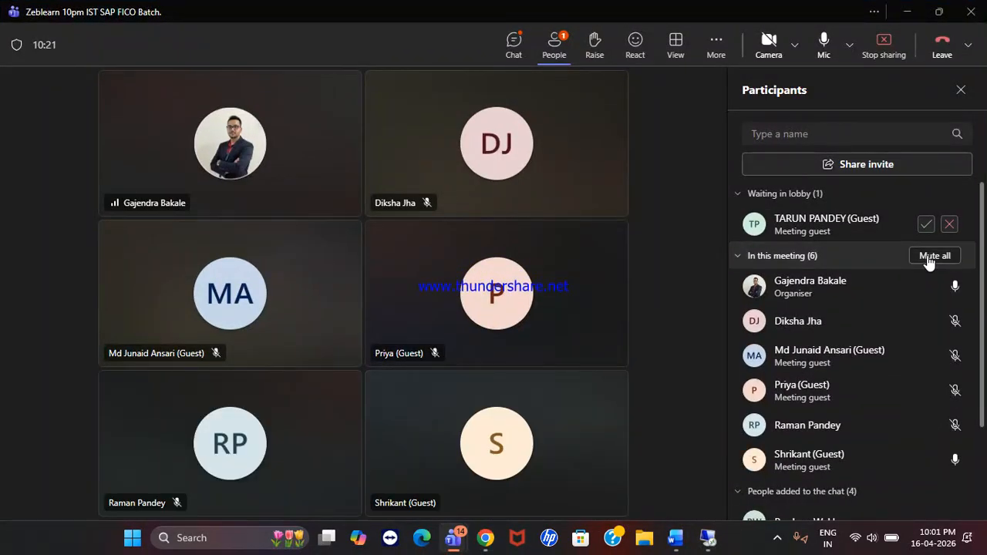
Step: Mute all participants, admit the remaining lobby guest, and return to the Word notes
click(929, 258)
click(587, 287)
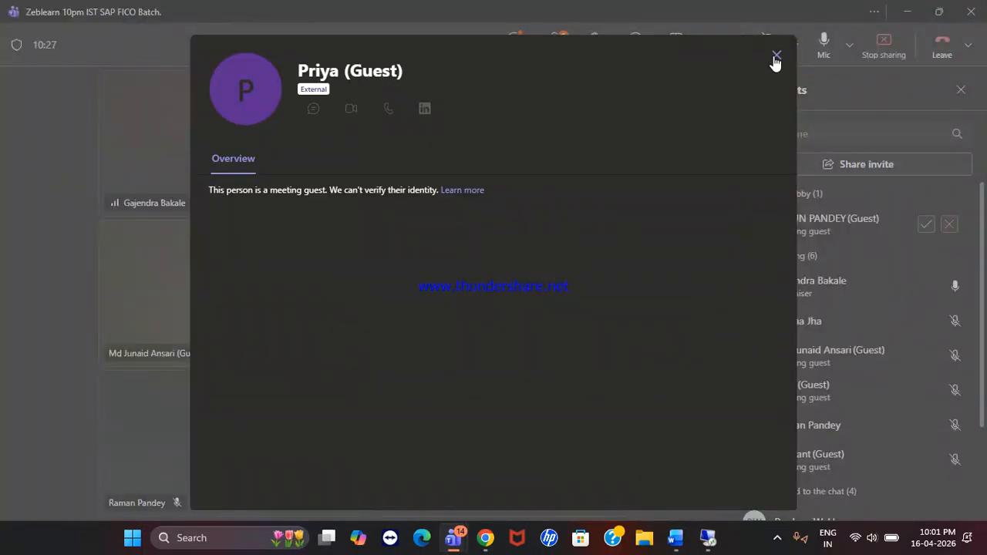
click(776, 57)
click(927, 224)
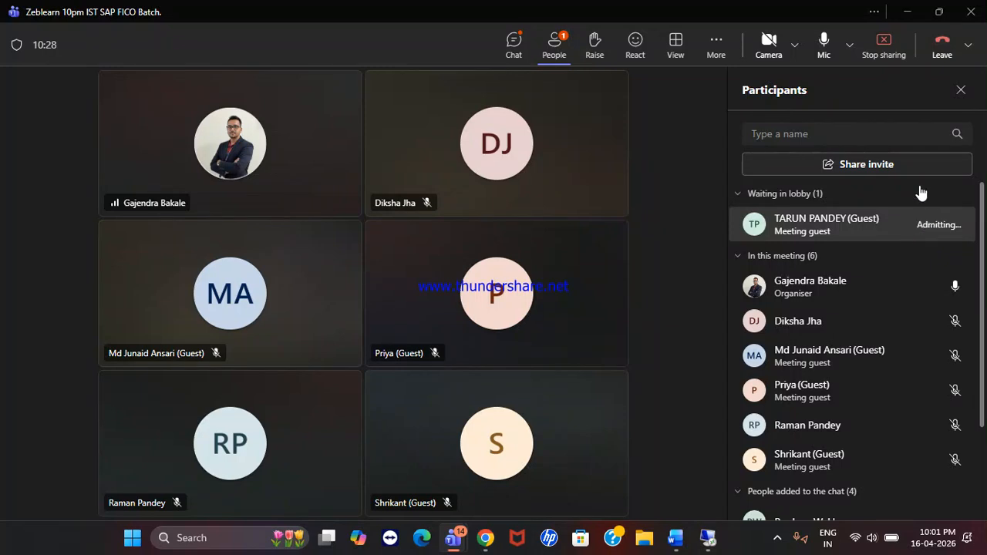
click(906, 10)
click(283, 238)
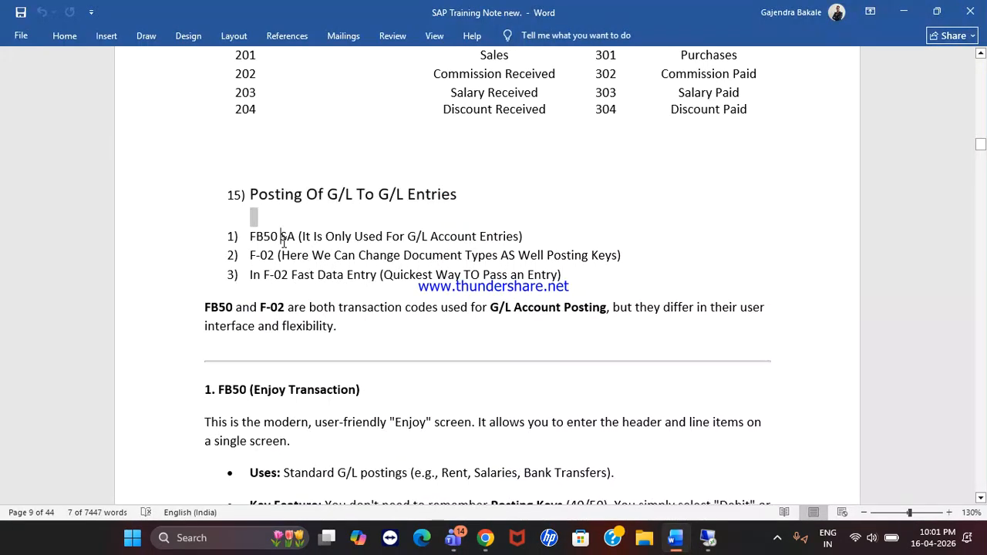
Step: Highlight the heading and the FB50 SA, F-02 and F-02 Fast Data Entry list items
drag(256, 201, 454, 196)
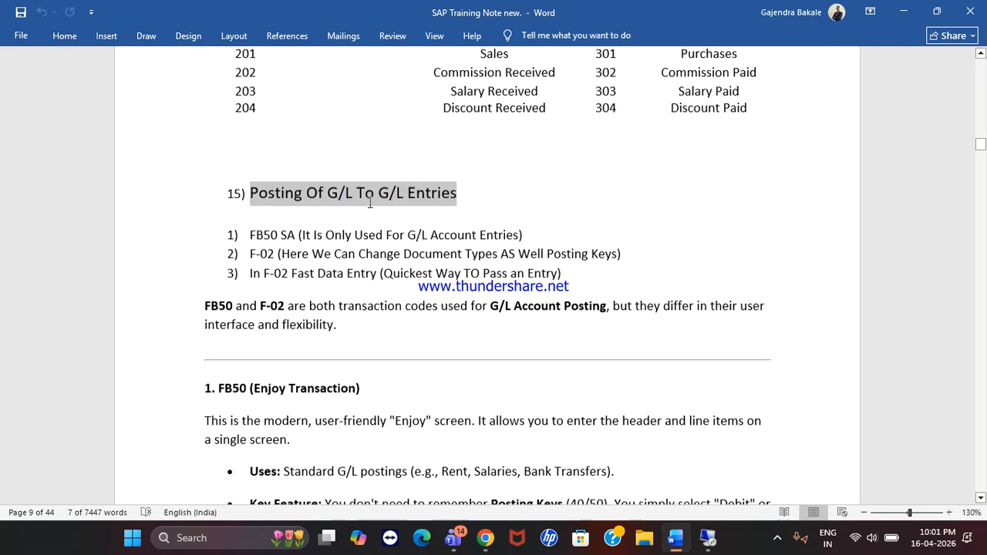
scroll(370, 202, down, 1)
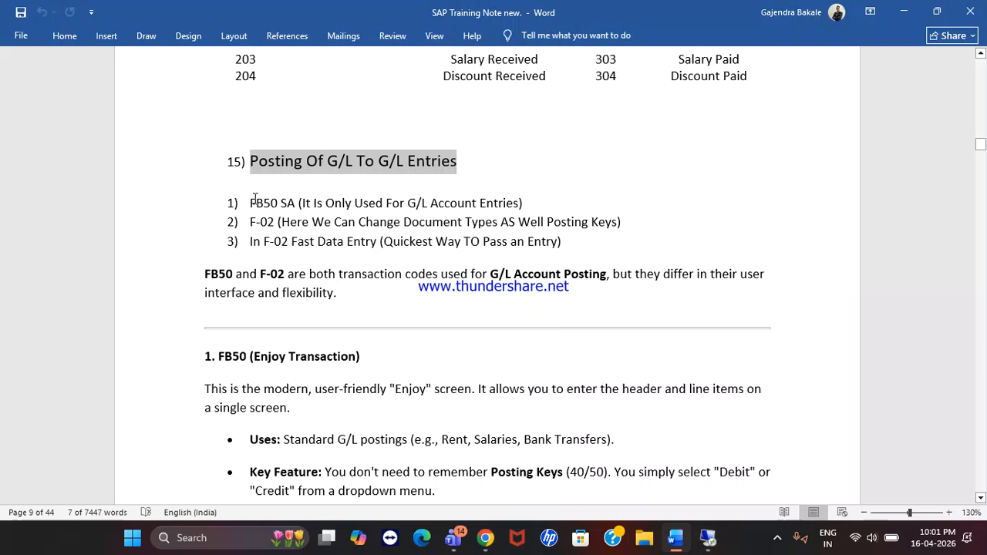
drag(251, 203, 509, 196)
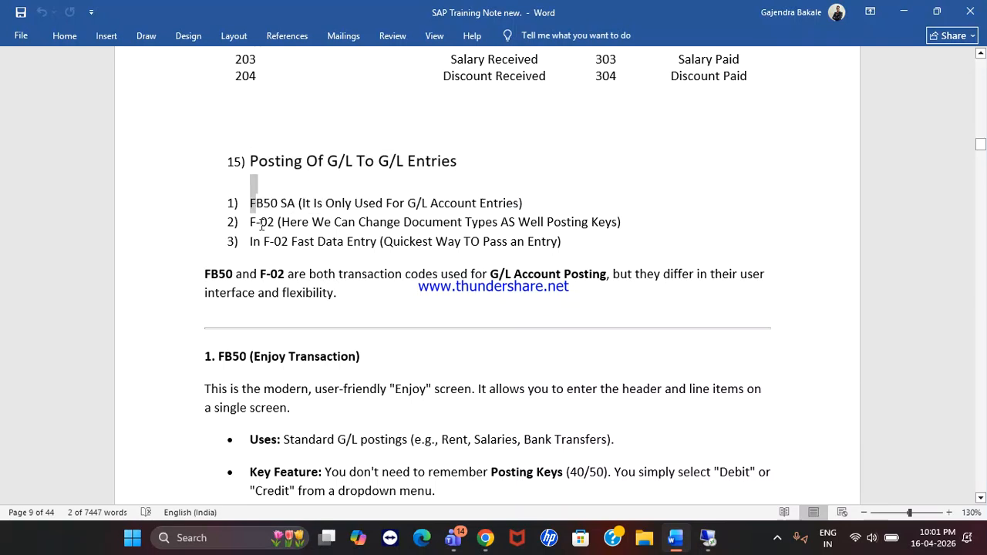
drag(257, 223, 493, 221)
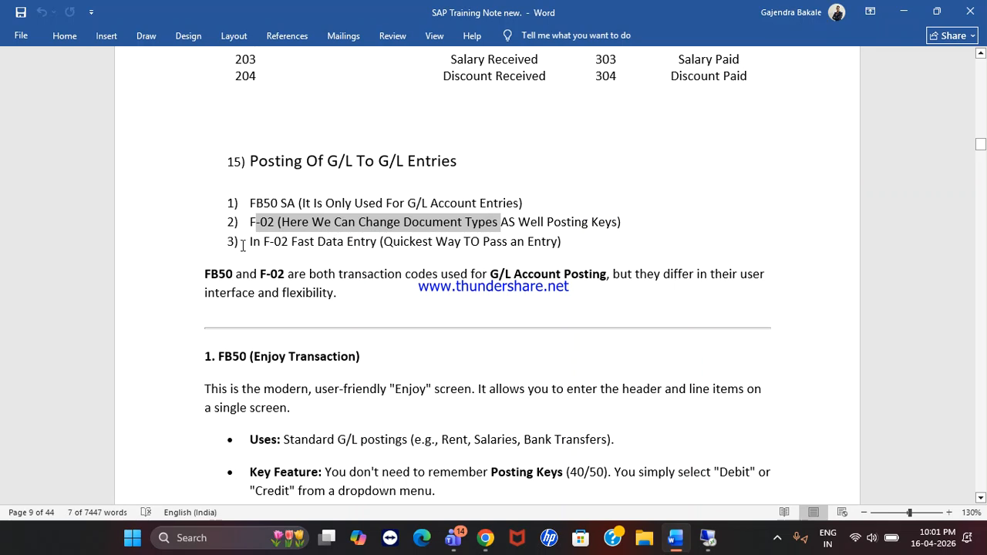
drag(263, 245, 384, 240)
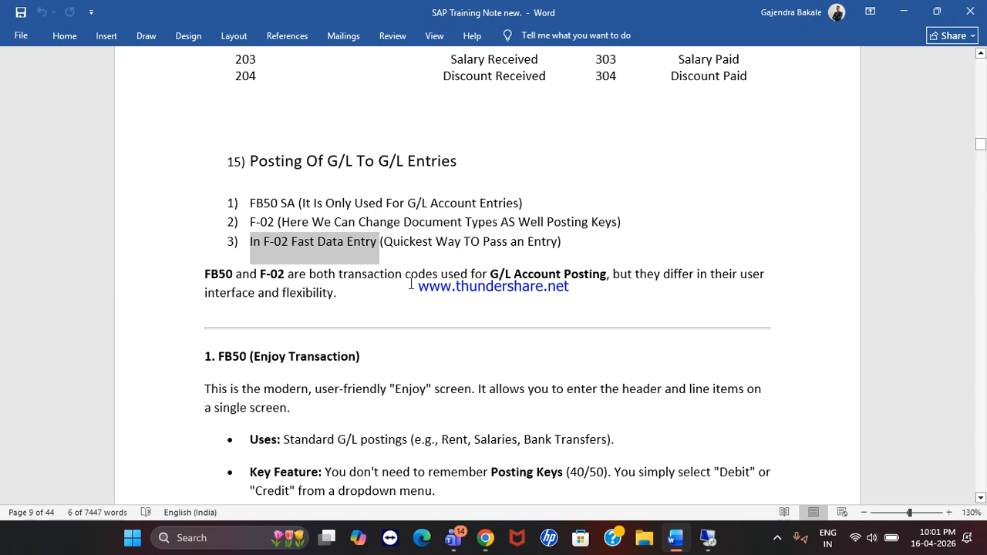
Step: Scroll down to the Ex: entries: Business Commenced, Furniture Purchased and Salary Received
scroll(409, 282, down, 8)
scroll(411, 284, down, 6)
scroll(412, 285, up, 13)
scroll(411, 285, down, 5)
scroll(412, 285, down, 10)
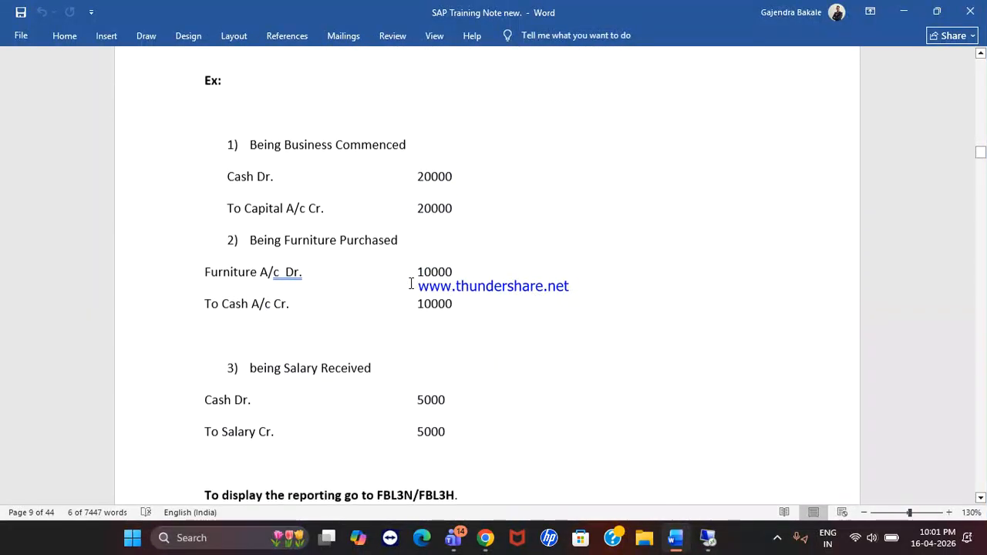
scroll(411, 283, up, 1)
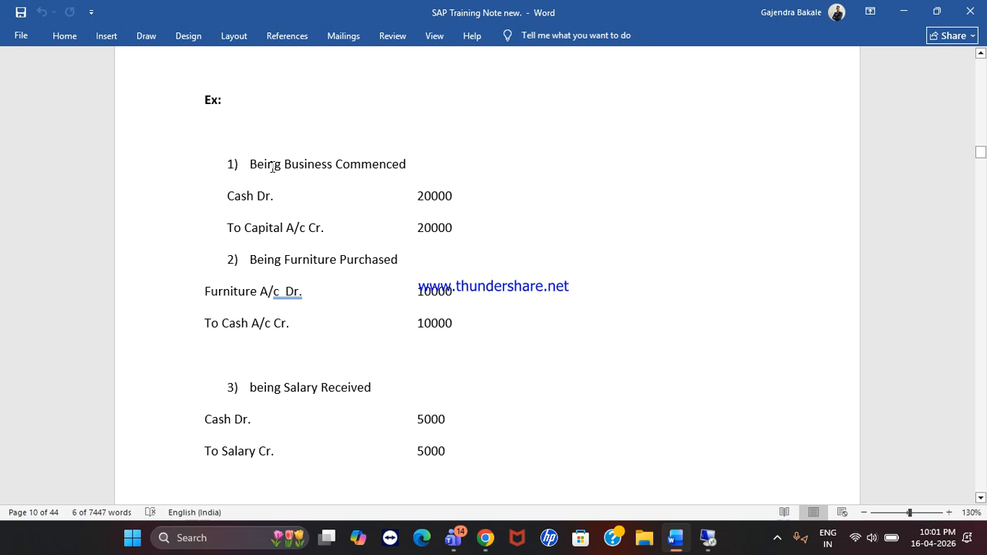
drag(264, 165, 390, 159)
drag(286, 205, 432, 231)
click(359, 258)
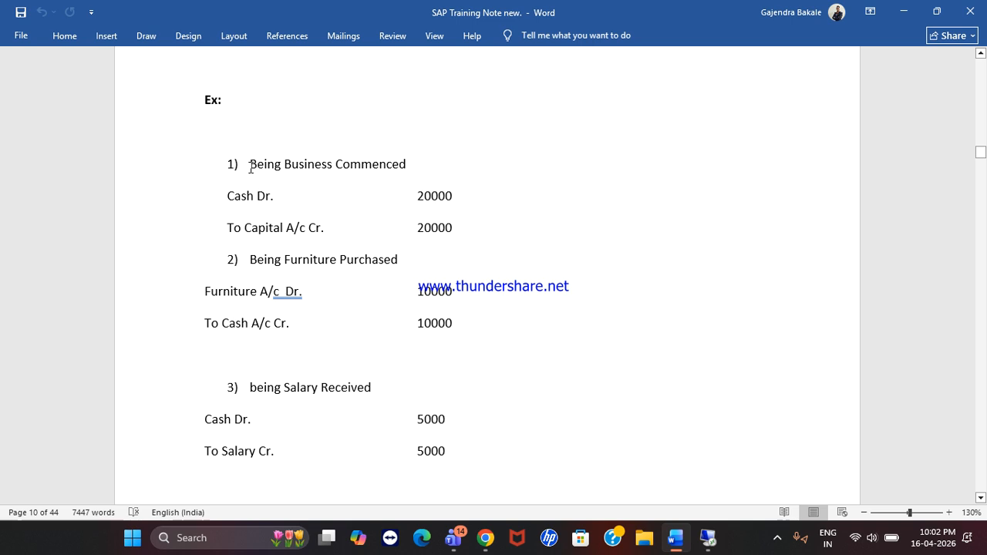
drag(250, 163, 394, 298)
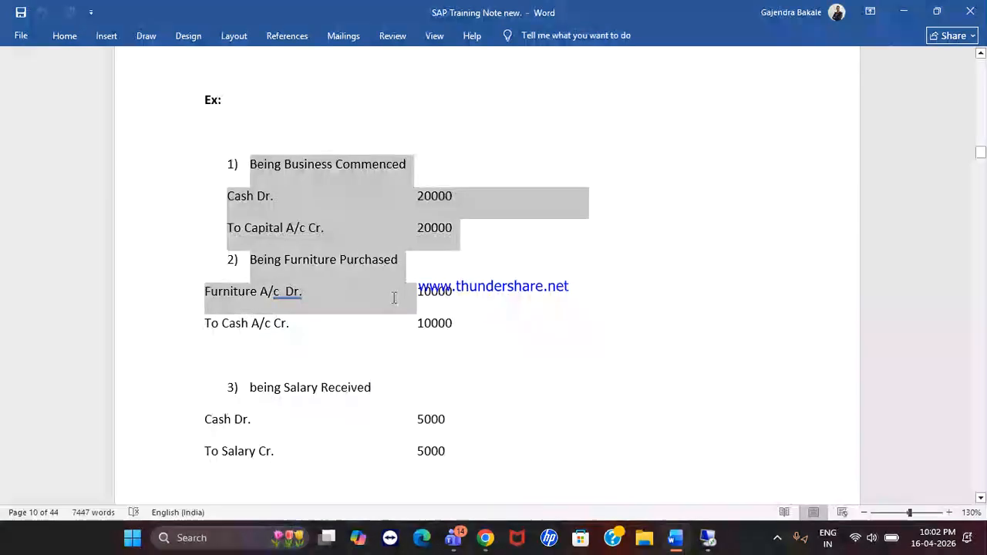
click(324, 254)
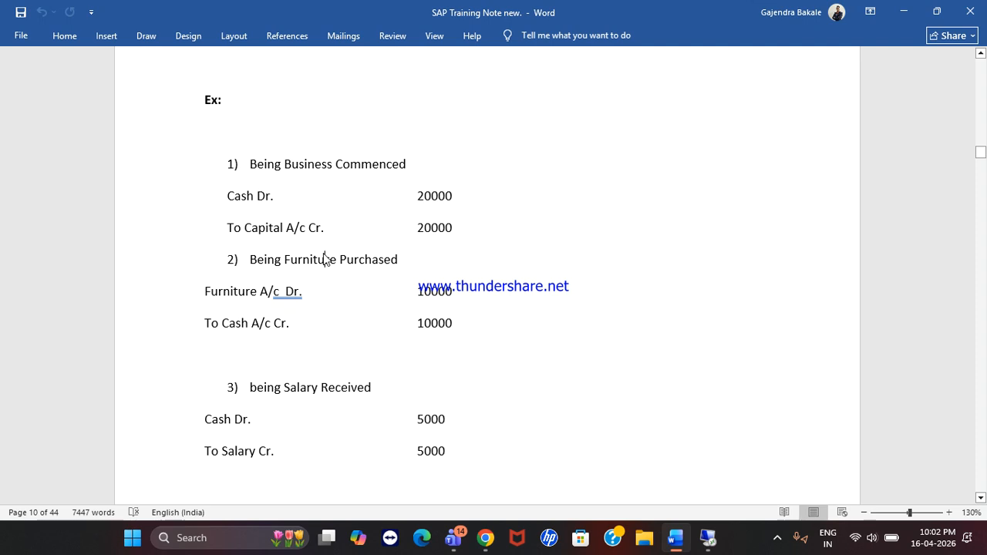
scroll(324, 256, up, 14)
scroll(324, 255, down, 1)
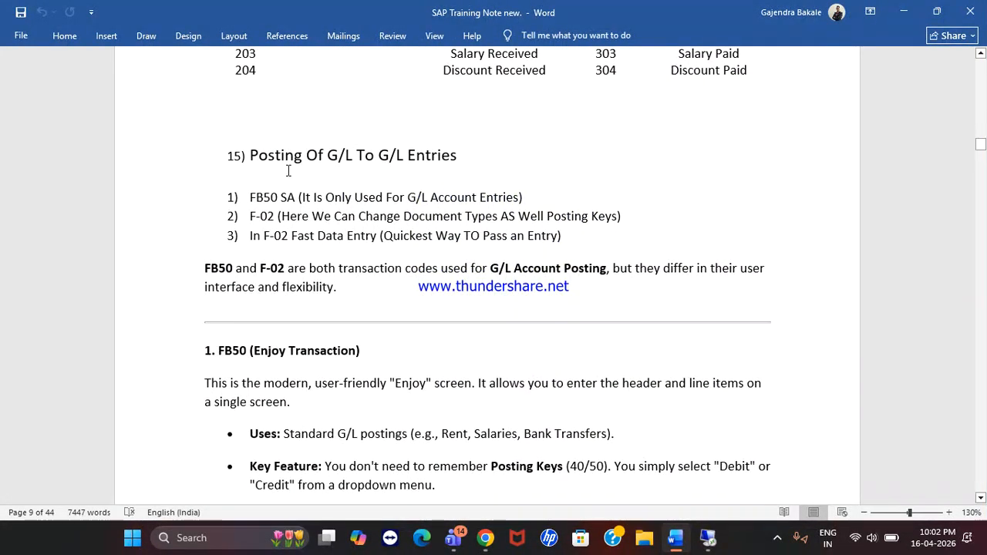
drag(256, 197, 505, 198)
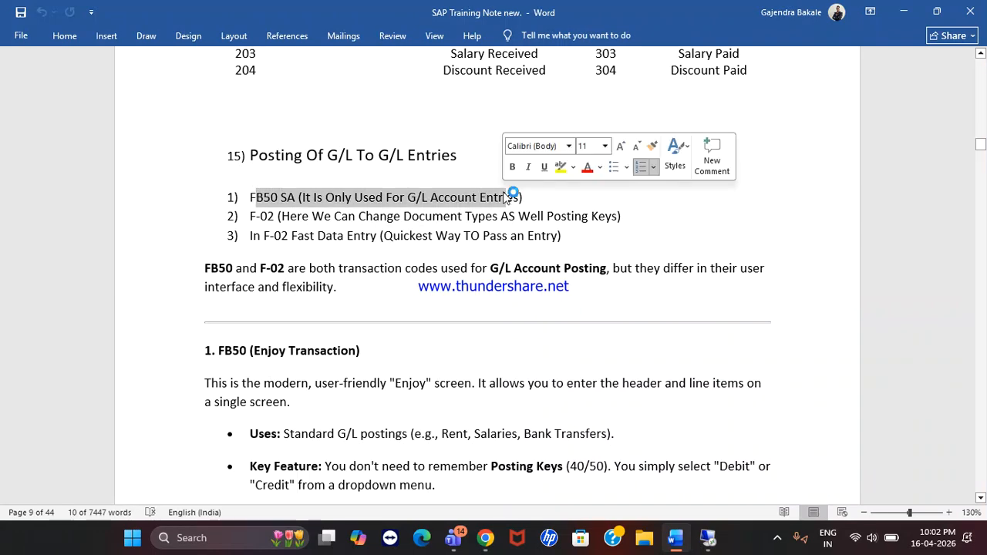
click(286, 198)
drag(251, 197, 525, 198)
scroll(349, 328, down, 8)
scroll(350, 328, down, 5)
scroll(350, 327, up, 2)
drag(253, 213, 483, 289)
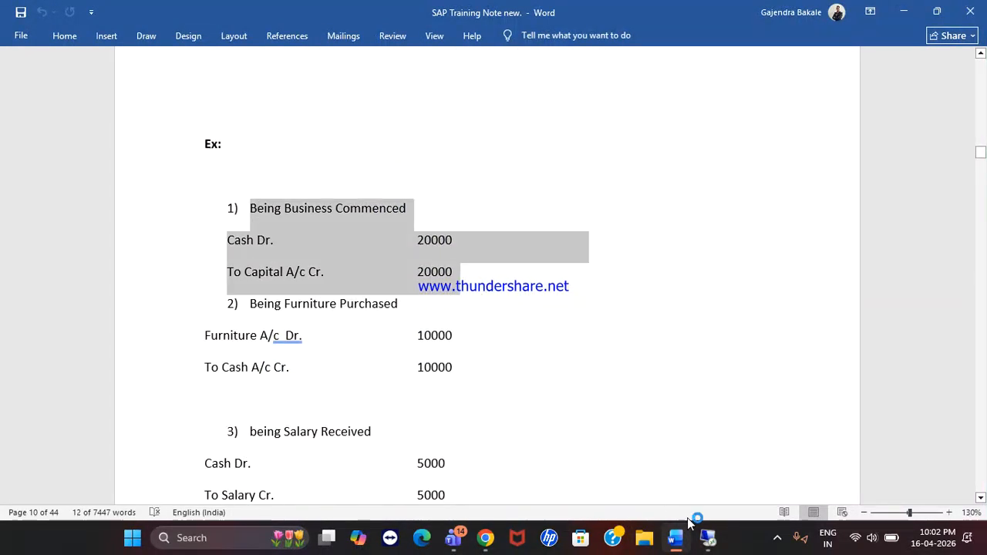
Step: Log on to the s4hana system from SAP Logon with the previously used user
click(711, 543)
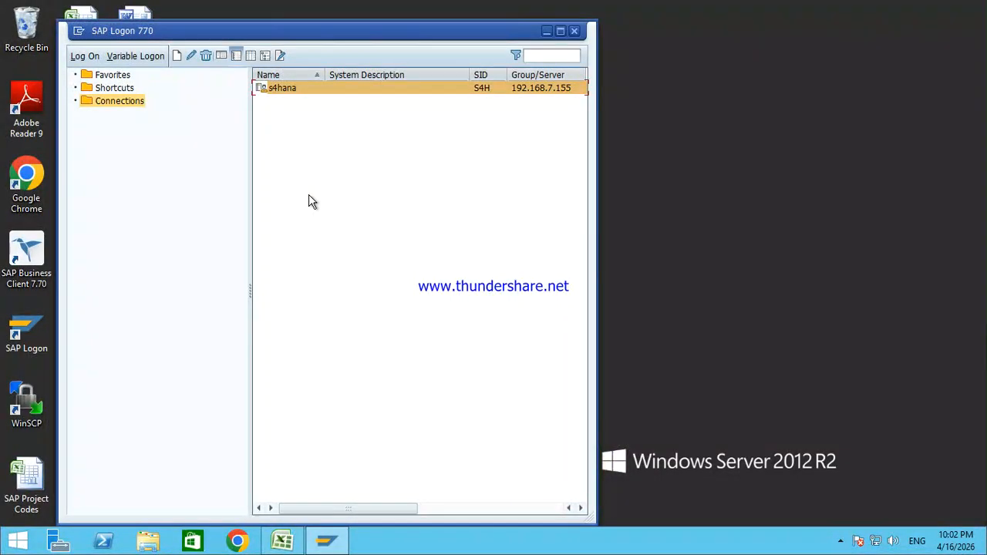
double_click(350, 89)
key(Down)
key(Down)
key(Down)
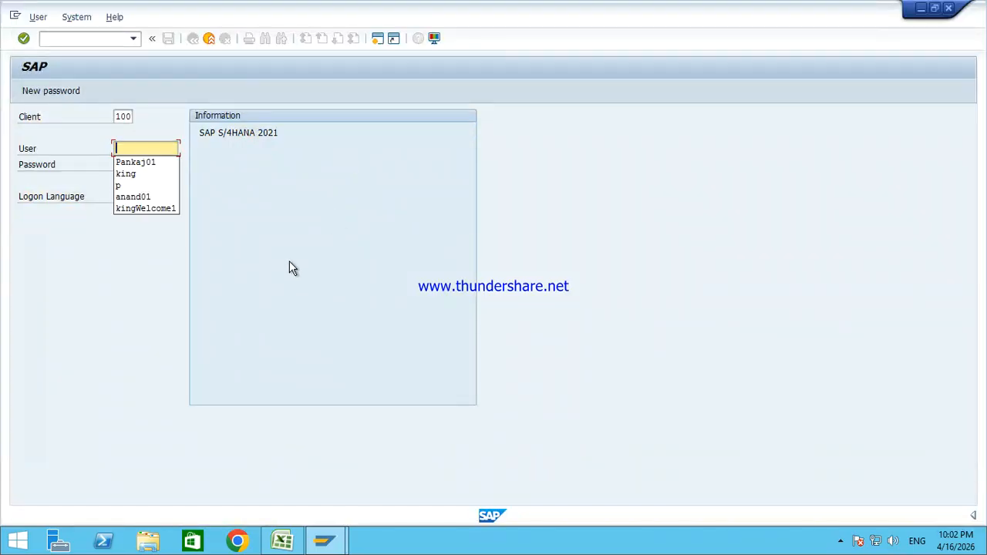
key(Tab)
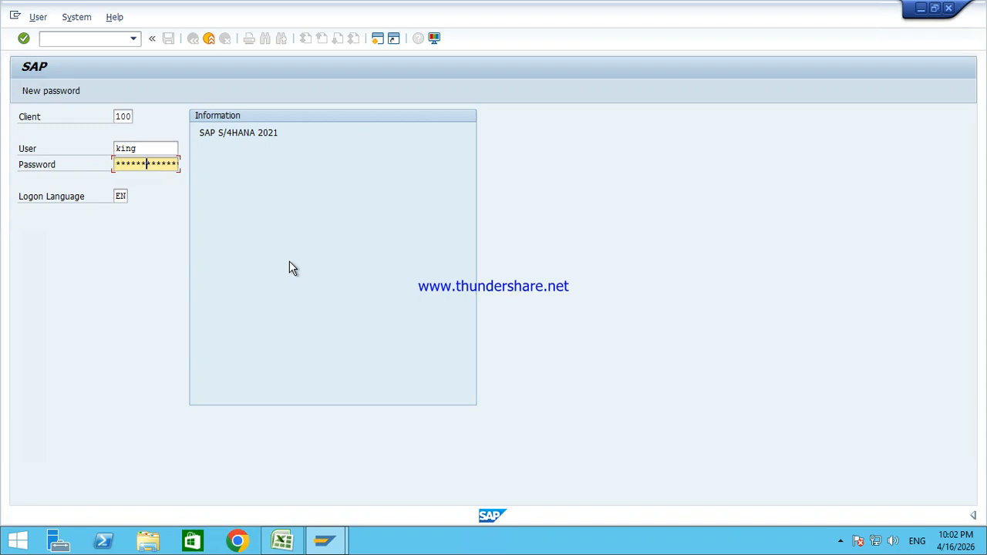
key(Return)
key(Return)
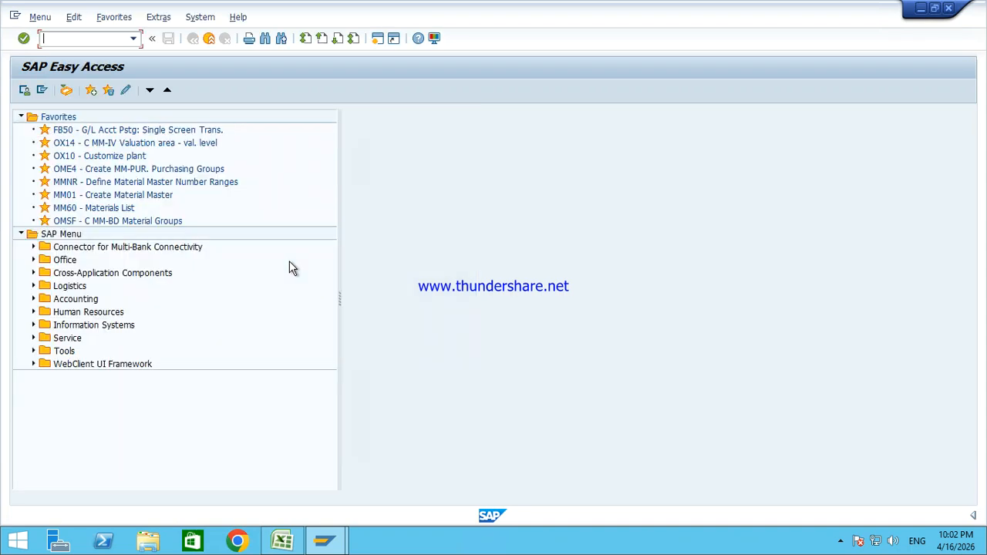
click(284, 540)
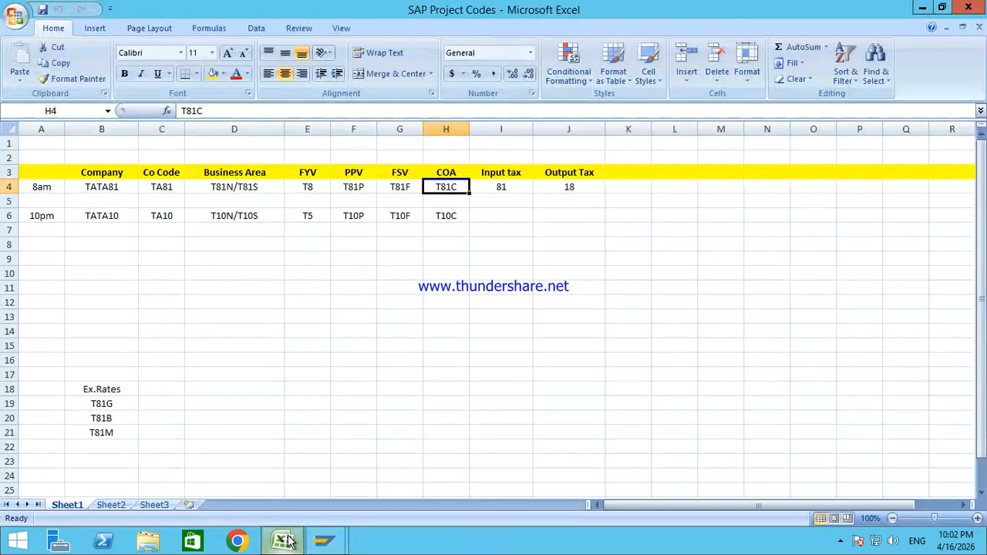
click(286, 541)
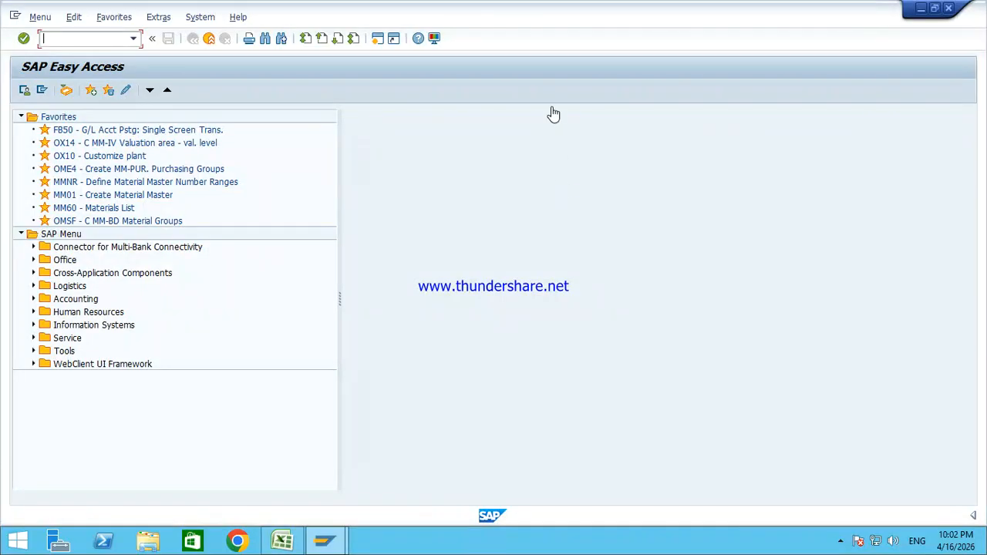
Step: Navigate Accounting > Financial Accounting > General Ledger > Document Entry and open FB50
click(66, 300)
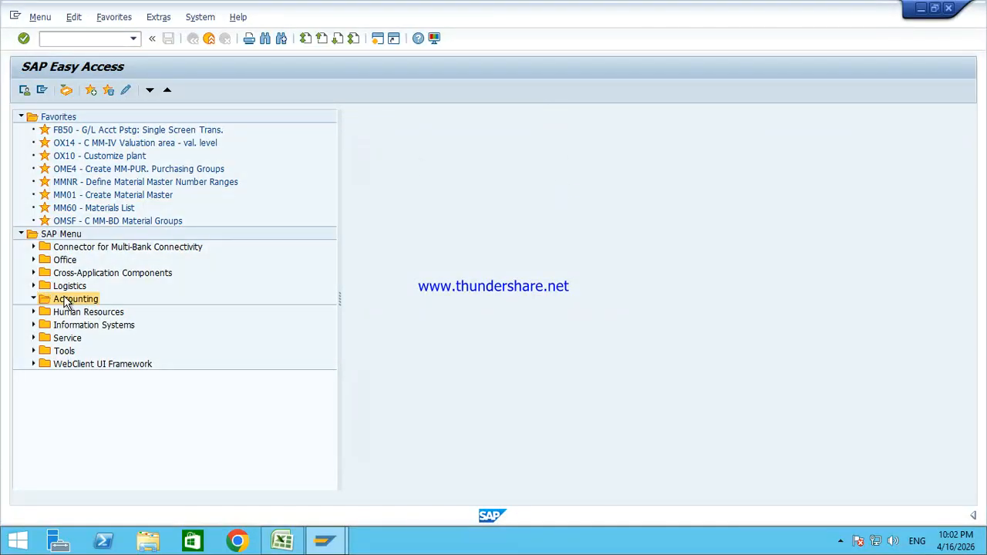
key(Right)
key(Down)
key(Right)
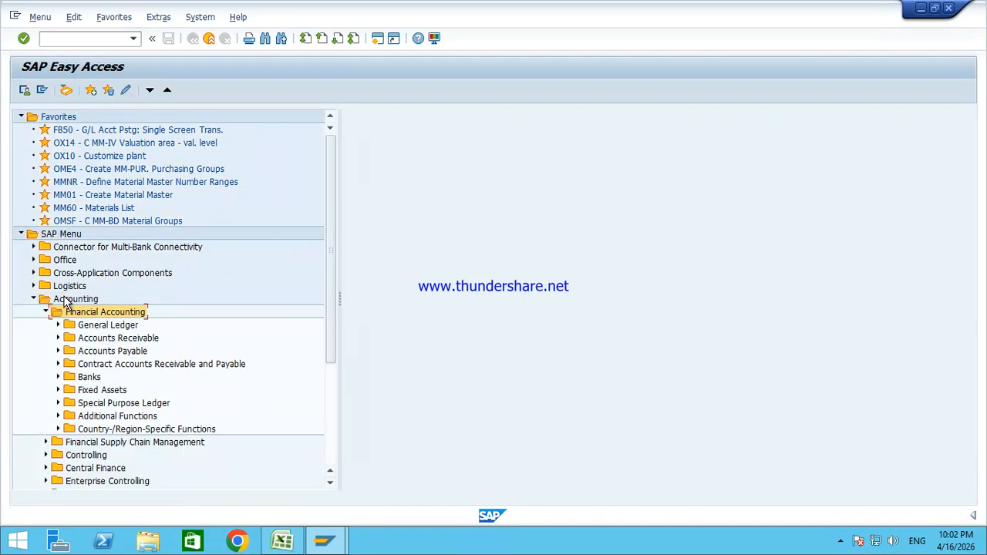
key(Down)
key(Right)
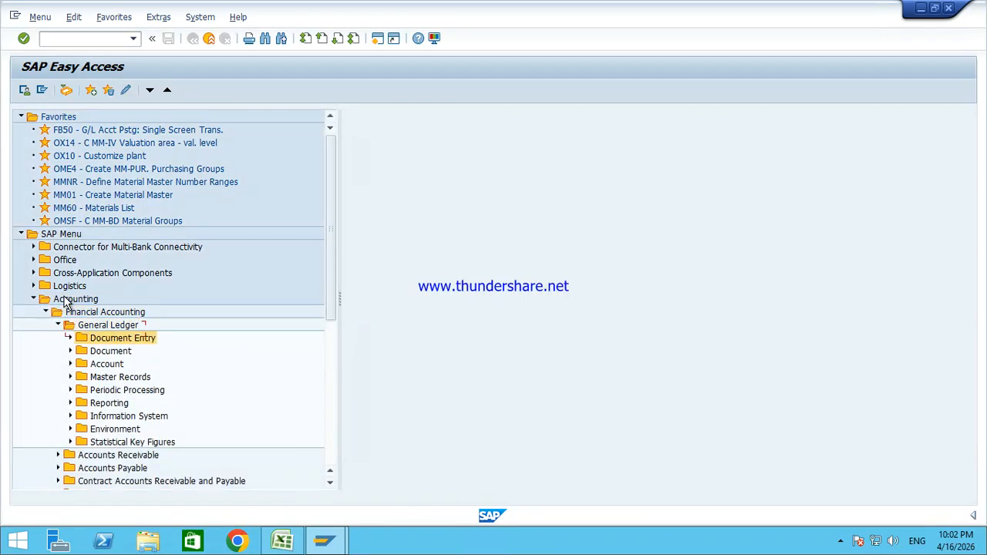
key(Down)
key(Right)
key(Down)
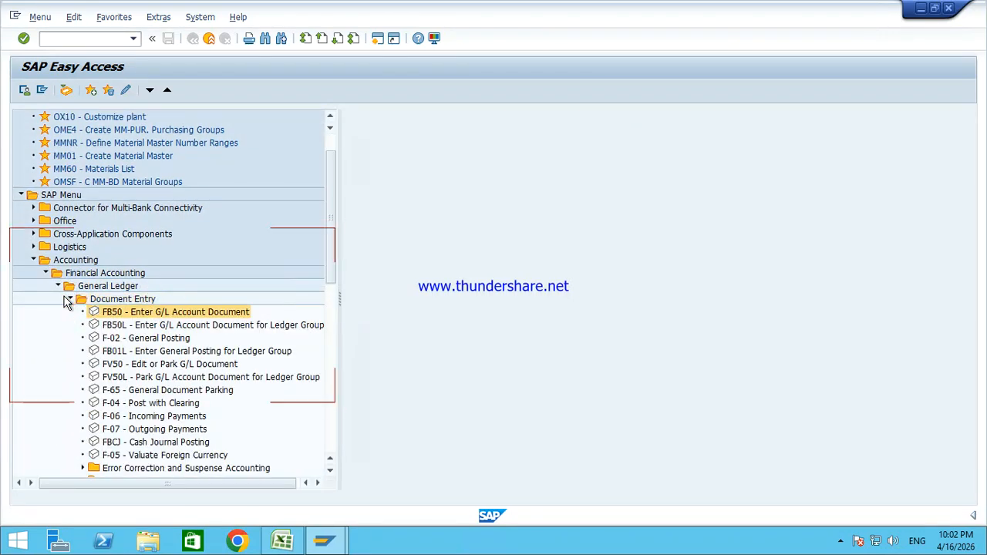
double_click(152, 318)
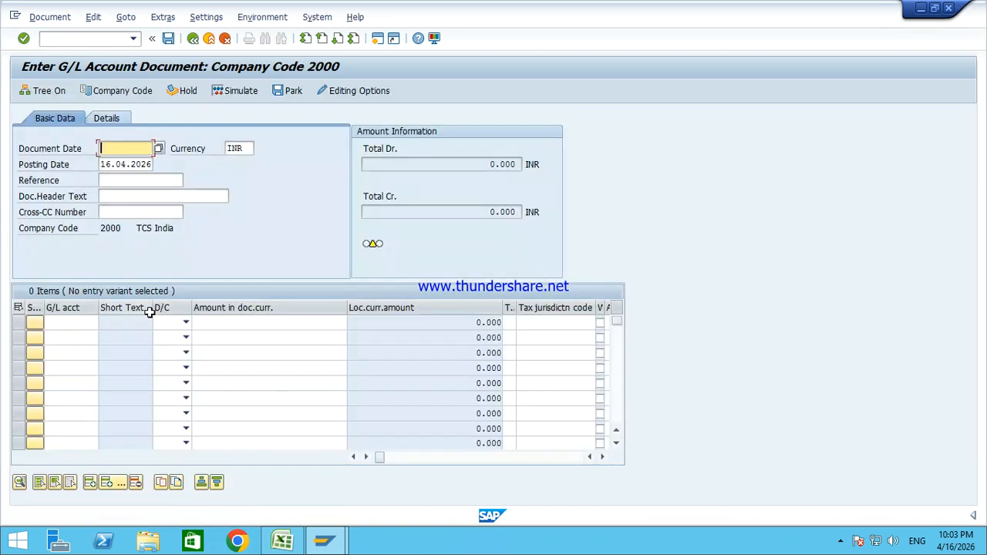
click(124, 92)
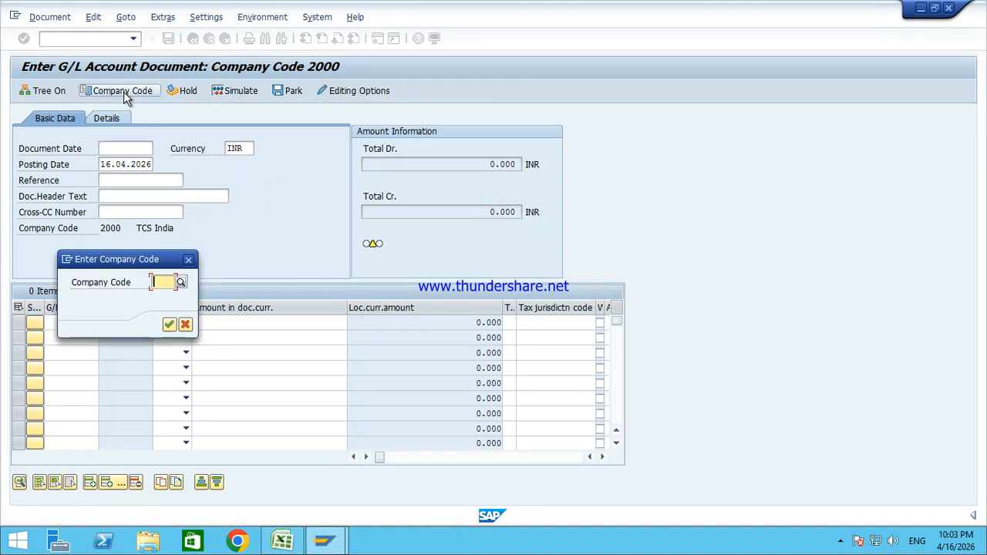
Step: Set the company code to TA10 and enter 16.04.2026 as the document date
text(ta10)
key(Return)
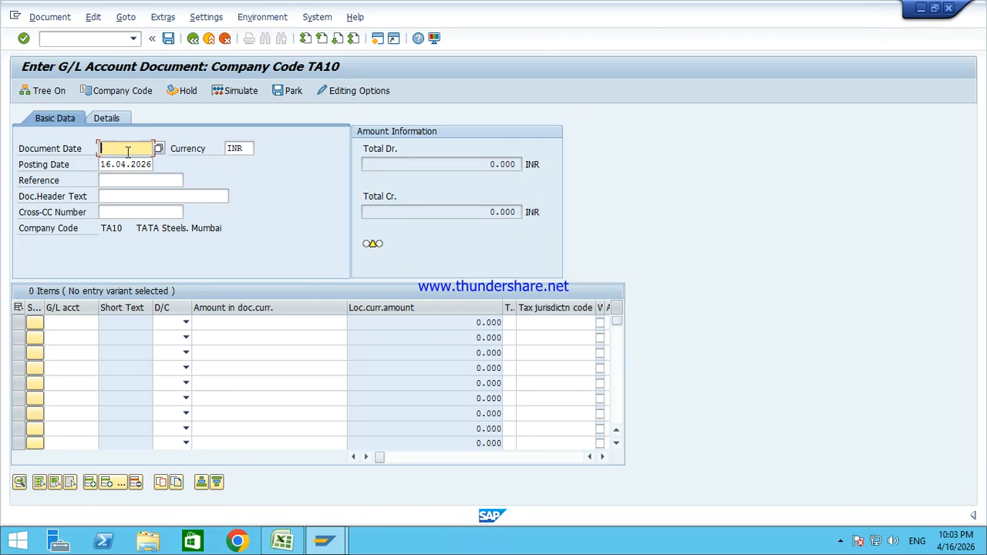
text(16.04.2026)
Step: Check the 16.04.2026 dates and set the header text to 'Being Business Commenced'
drag(110, 148, 154, 148)
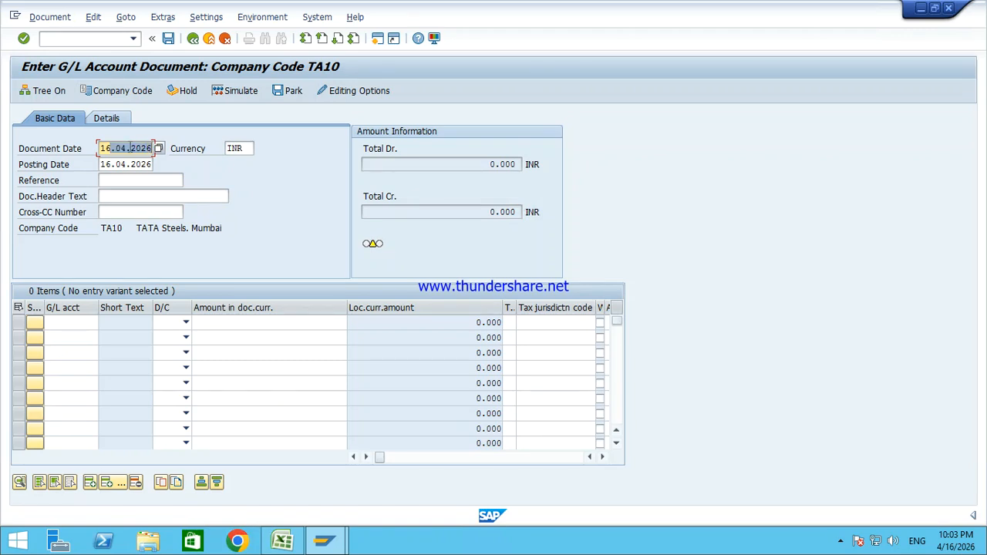
click(111, 148)
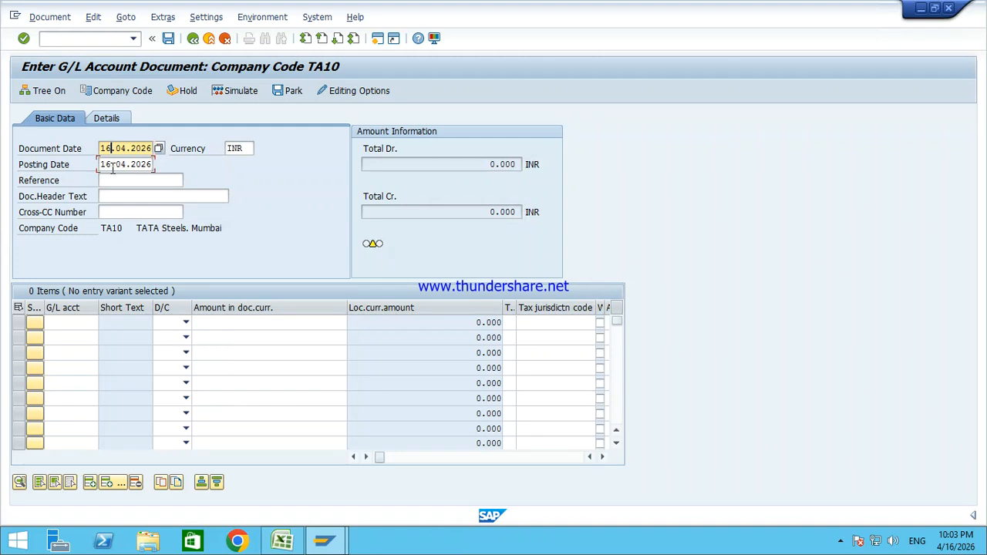
drag(101, 164, 185, 163)
click(132, 193)
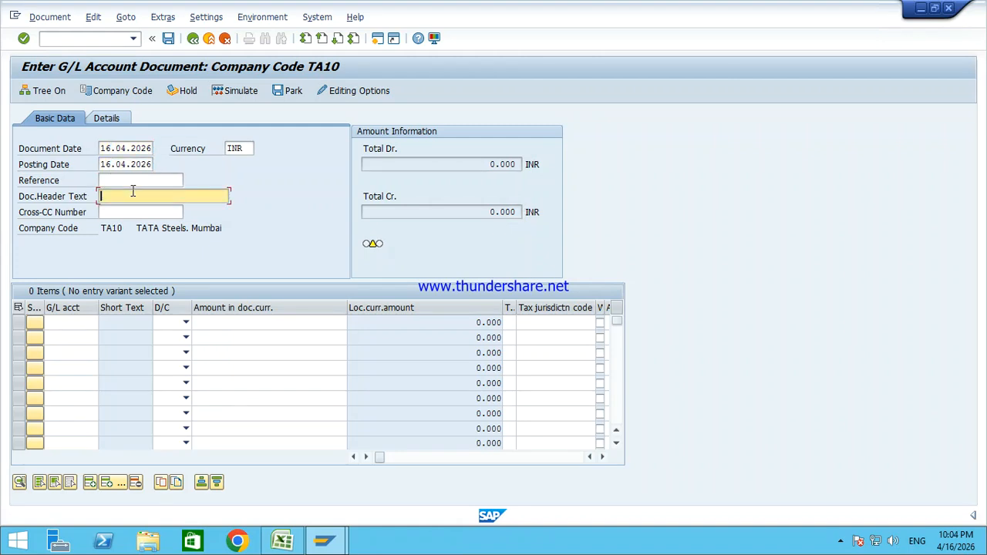
click(132, 192)
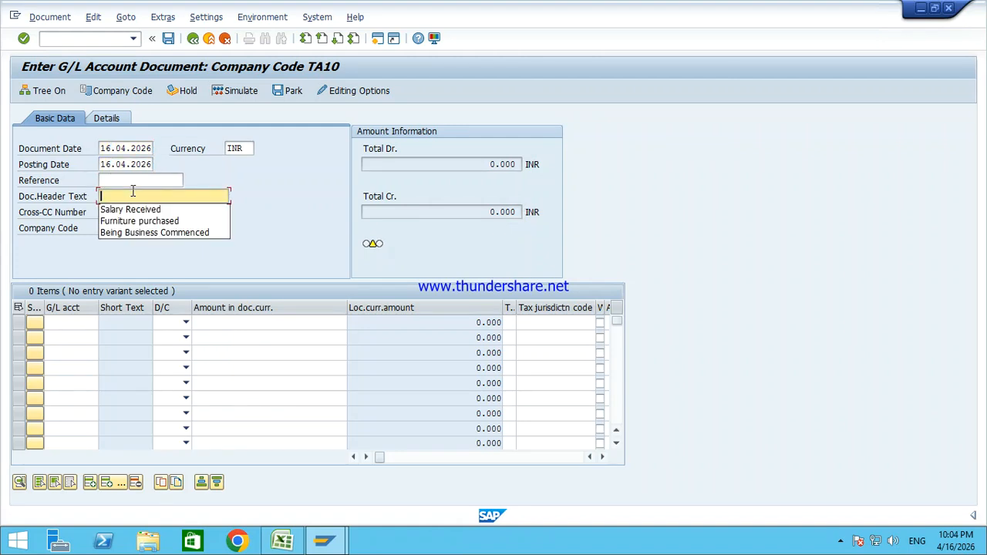
key(Down)
key(Down)
key(Down)
key(Return)
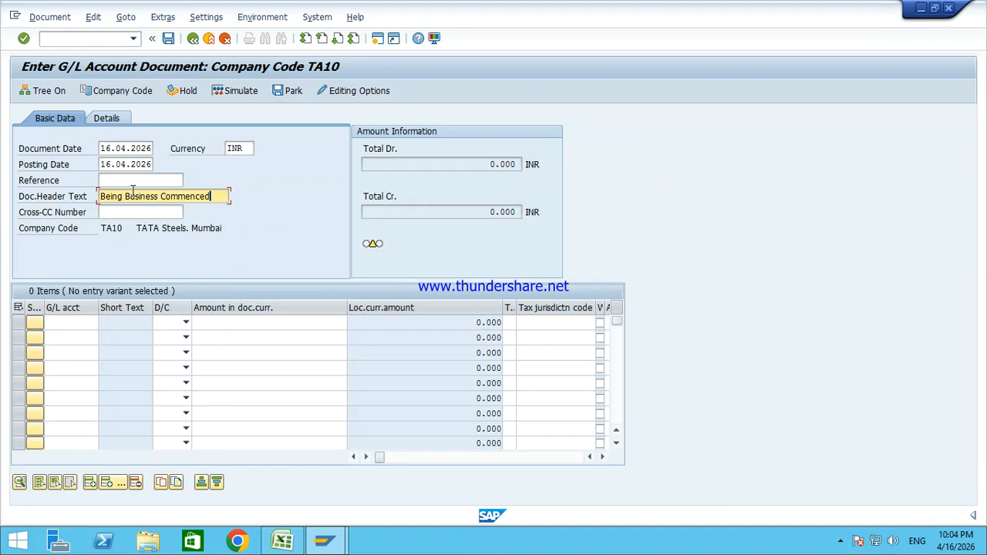
Step: Look up G/L accounts and choose Cash (account 1) for the first line
click(78, 322)
click(104, 324)
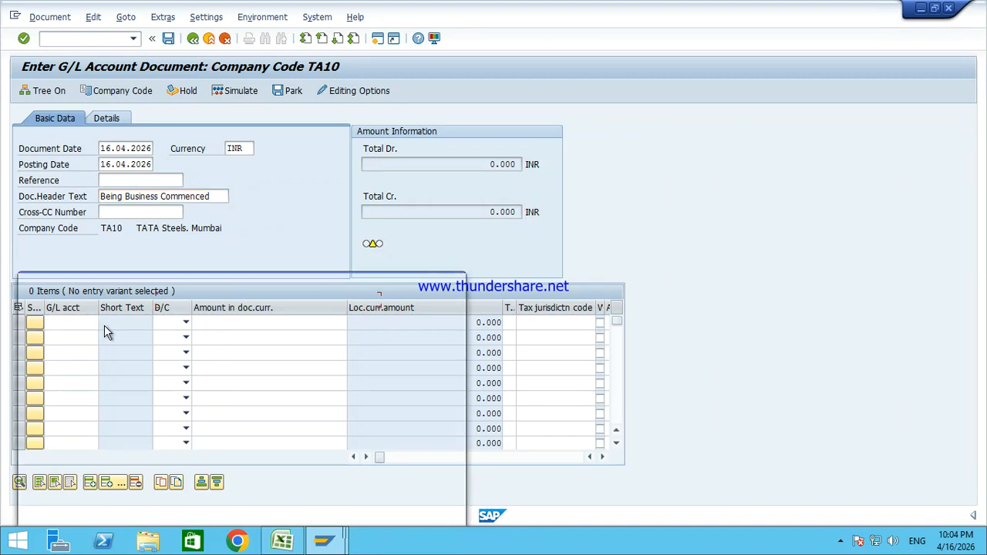
key(Return)
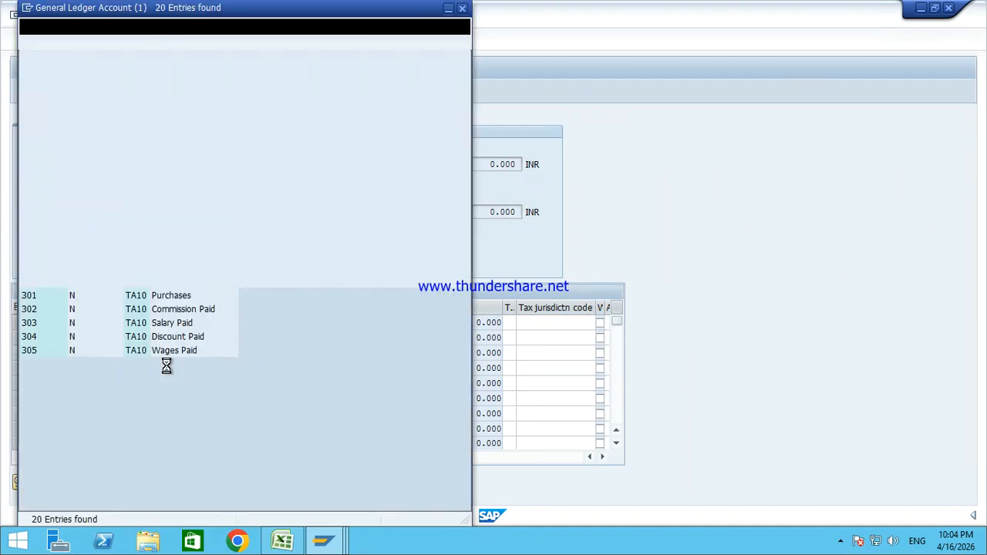
double_click(172, 91)
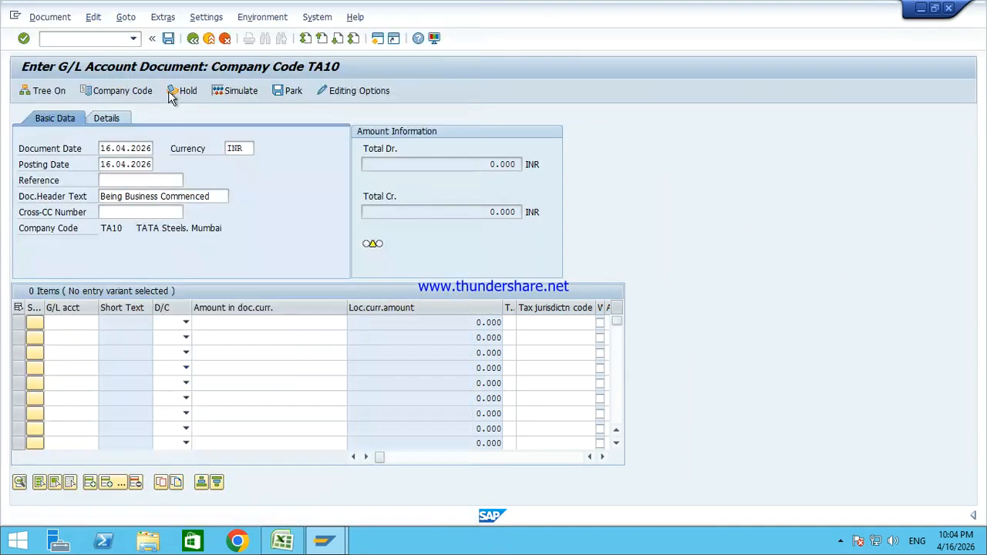
Step: Enter line one as a Cash debit of 20000 and line two as a credit to account 101
click(186, 322)
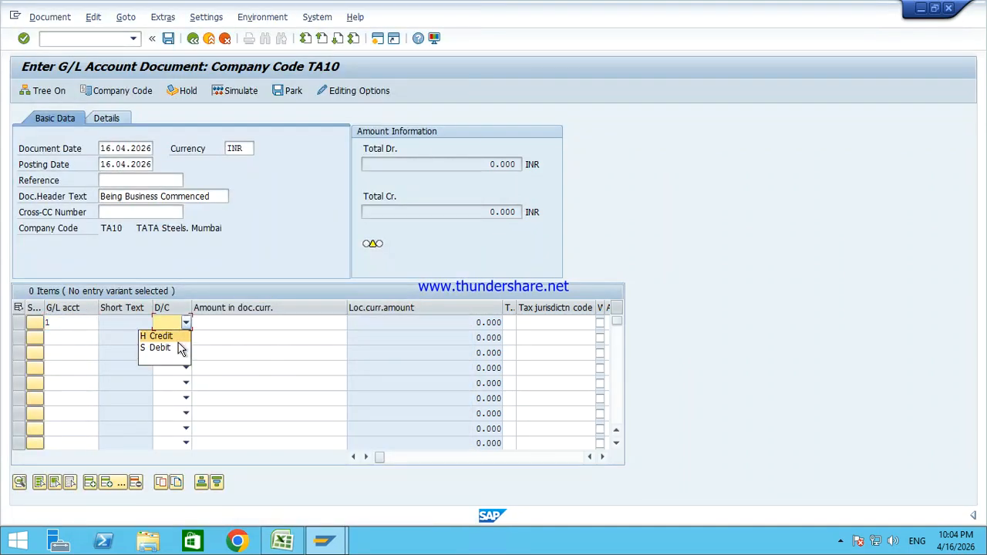
click(176, 346)
click(239, 325)
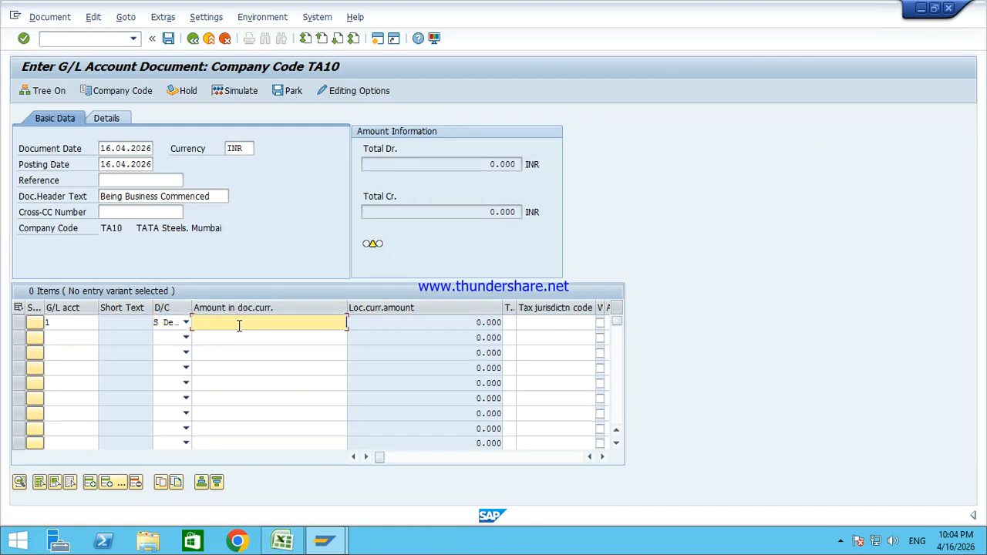
text(20000)
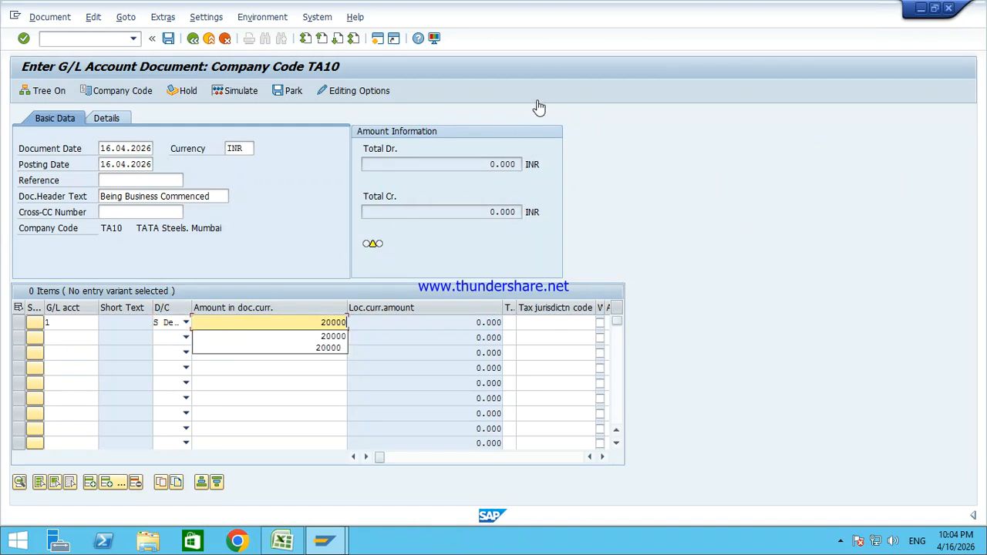
click(72, 336)
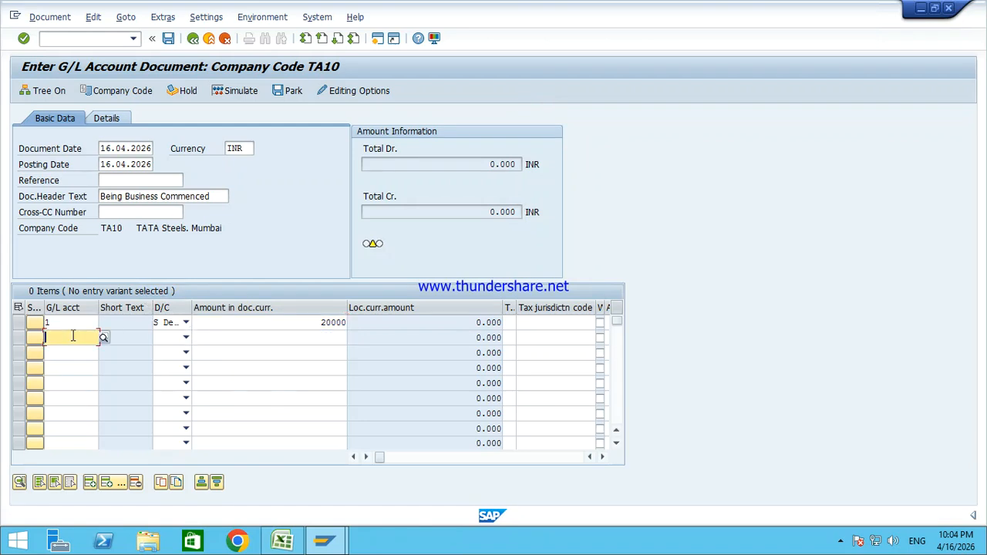
text(101)
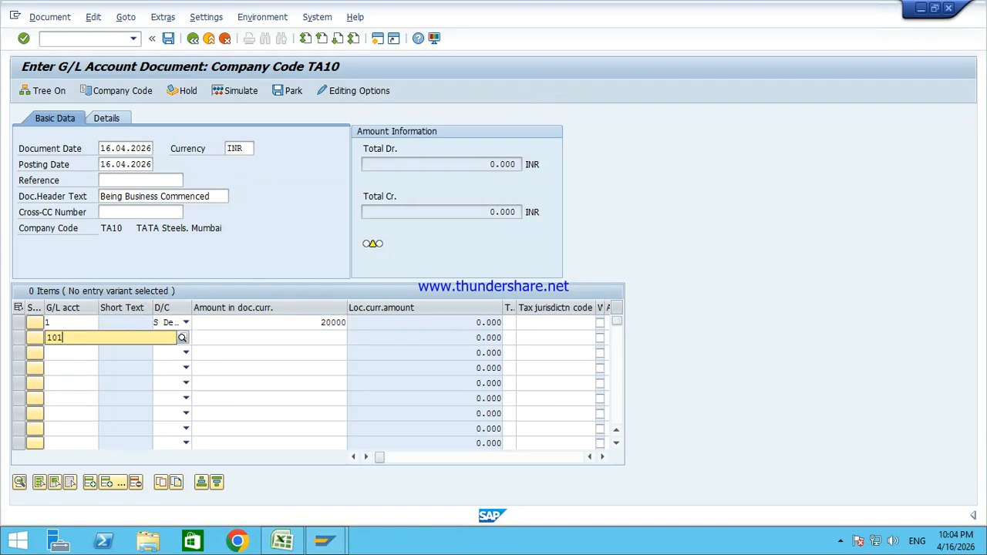
click(202, 343)
click(186, 340)
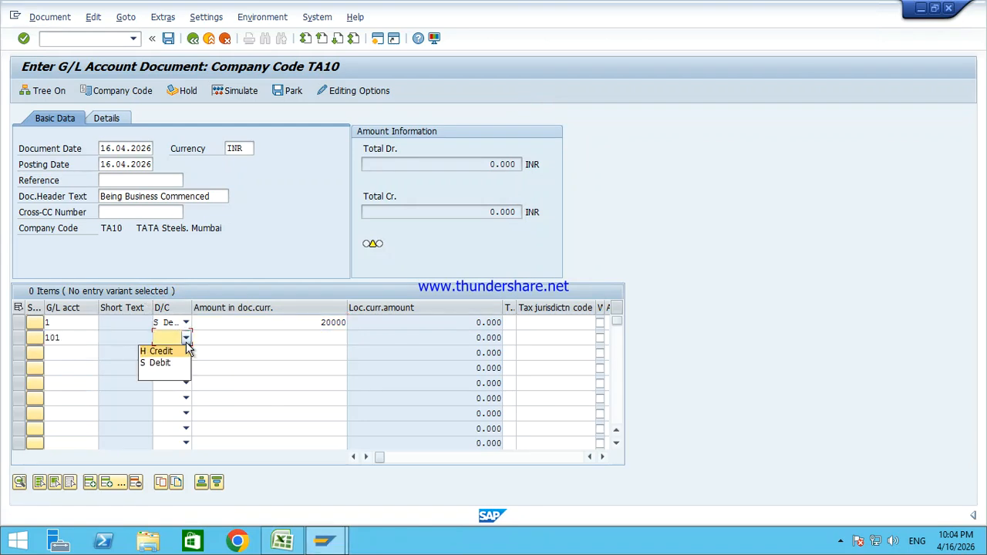
click(178, 353)
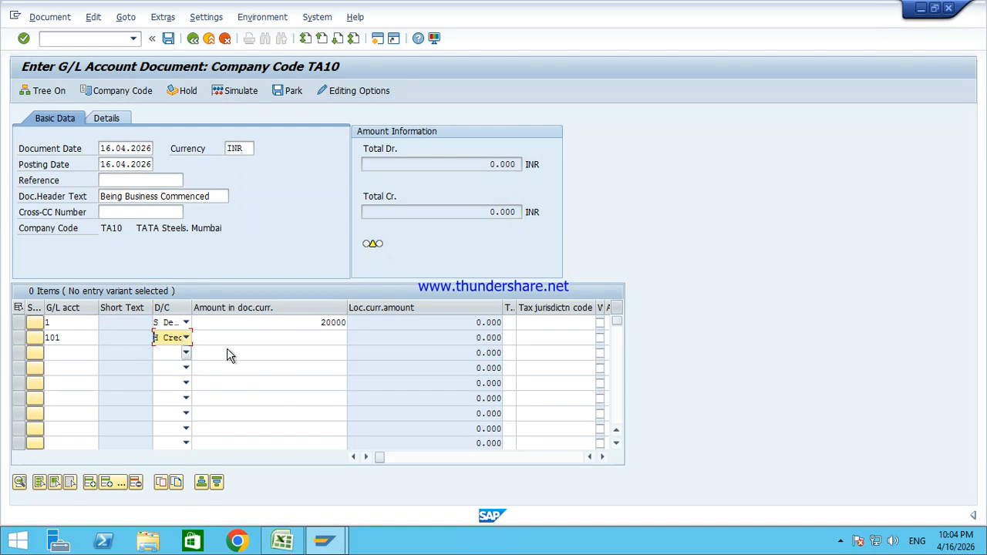
click(298, 336)
text(*)
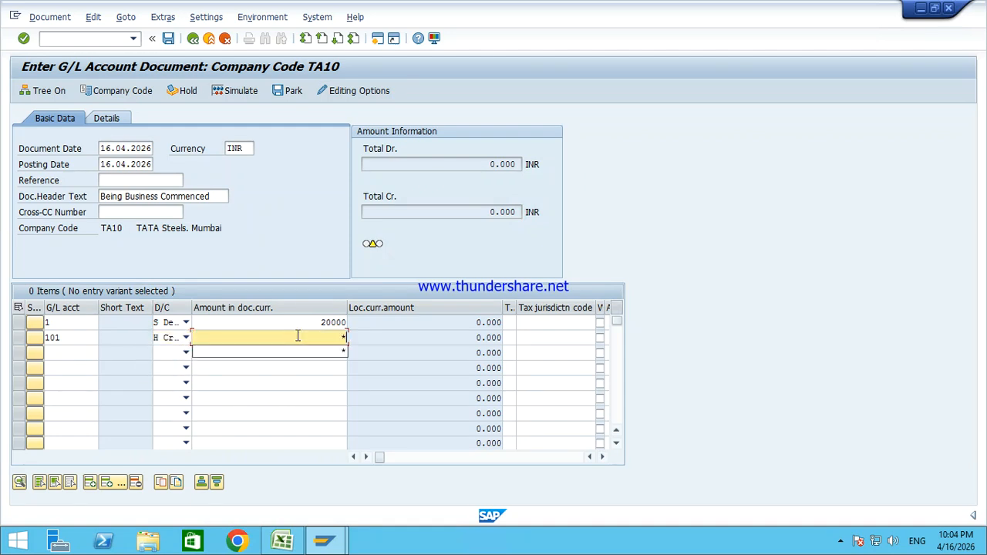
Step: Correct the Capital credit amount to 20,000 so the document balances, then simulate it
drag(309, 323, 390, 338)
click(346, 336)
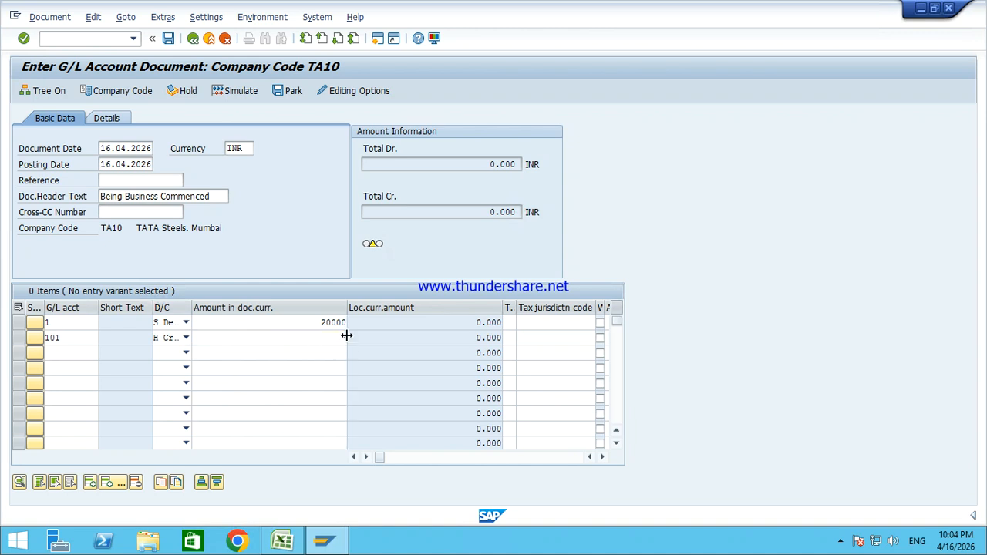
mouse_move(378, 244)
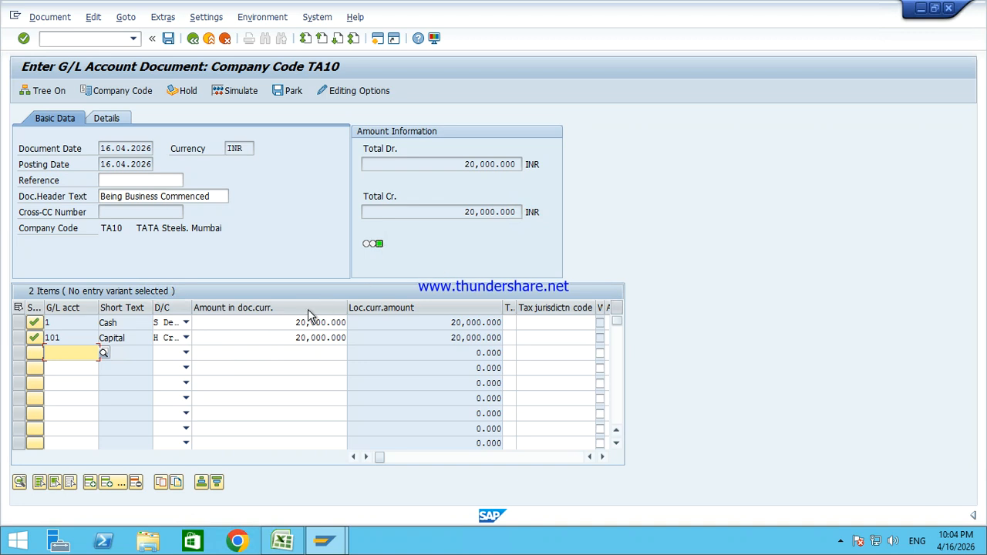
click(271, 337)
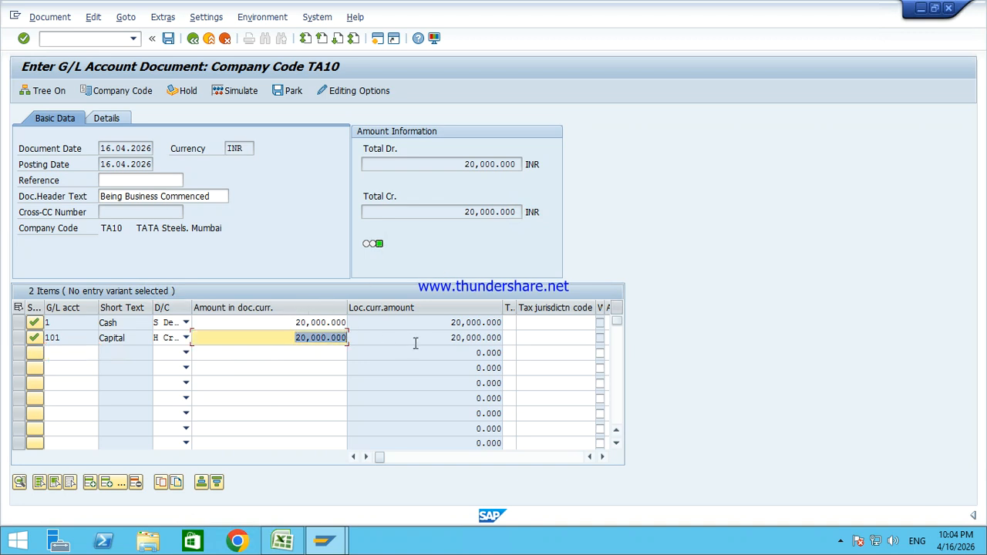
text(20001)
key(Return)
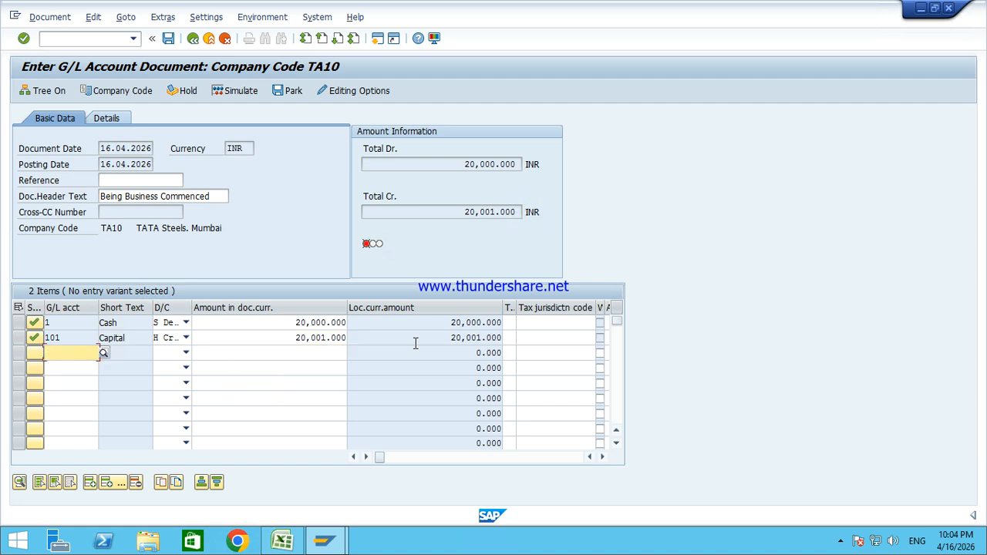
mouse_move(366, 245)
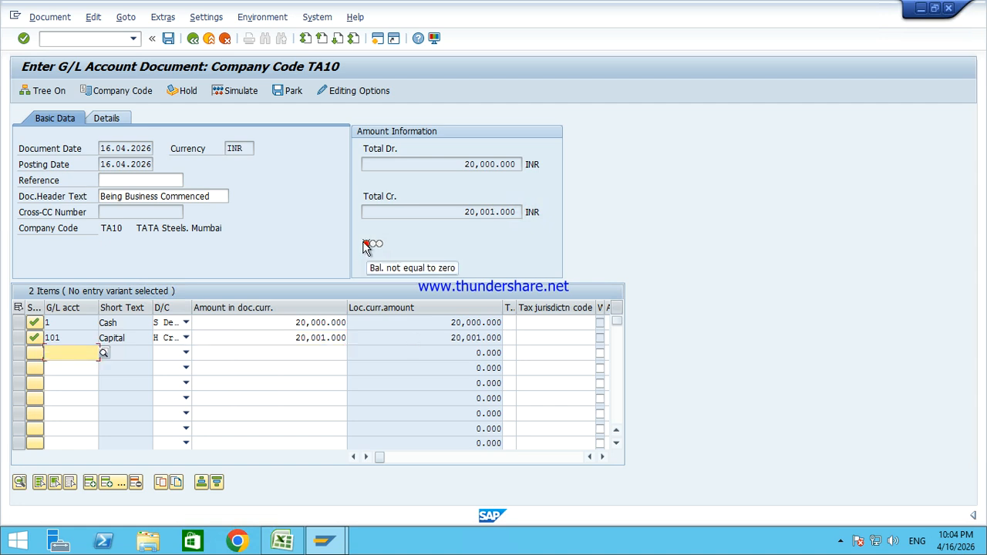
click(278, 337)
double_click(332, 337)
text(20000)
key(Return)
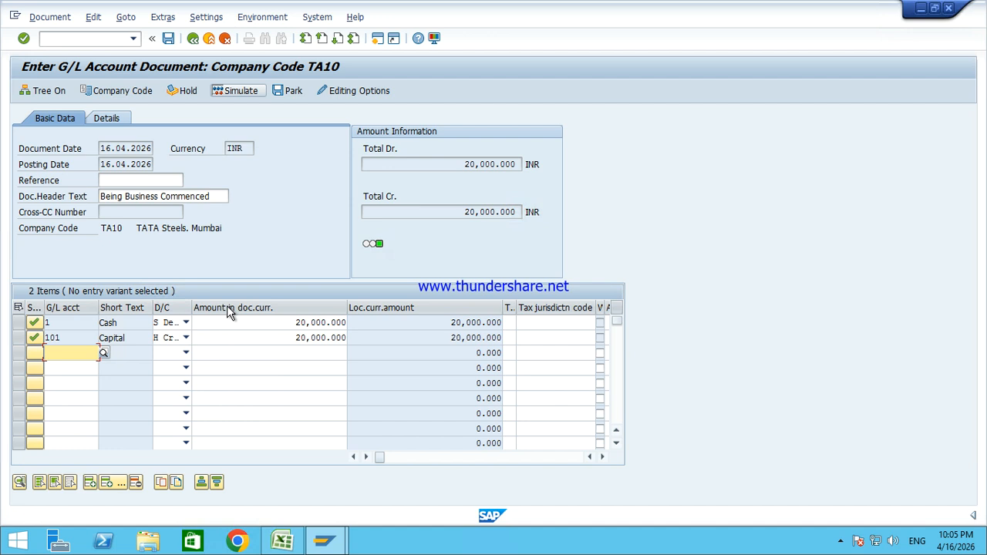
key(F9)
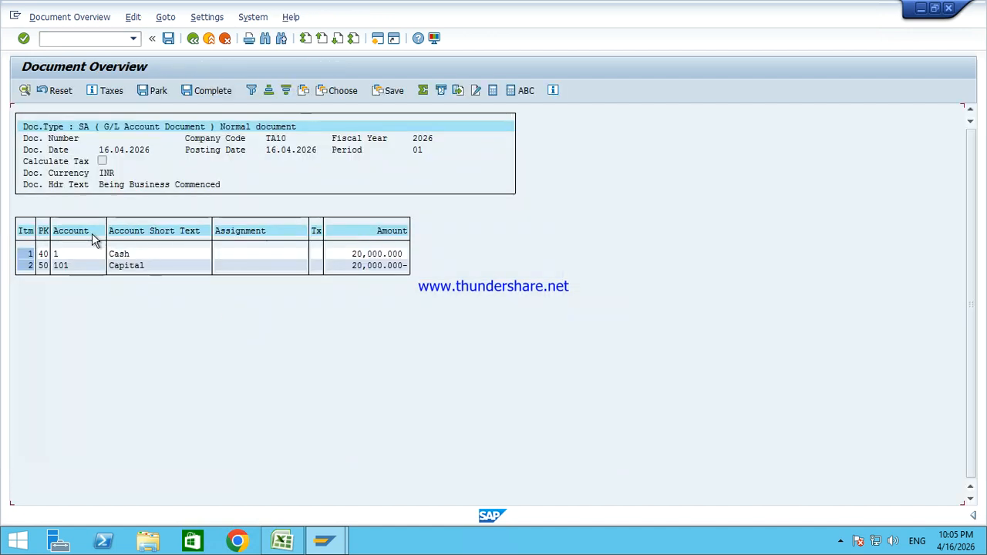
Step: Review posting keys 40 (Cash) and 50 (Capital) in the overview, then post the document
click(42, 254)
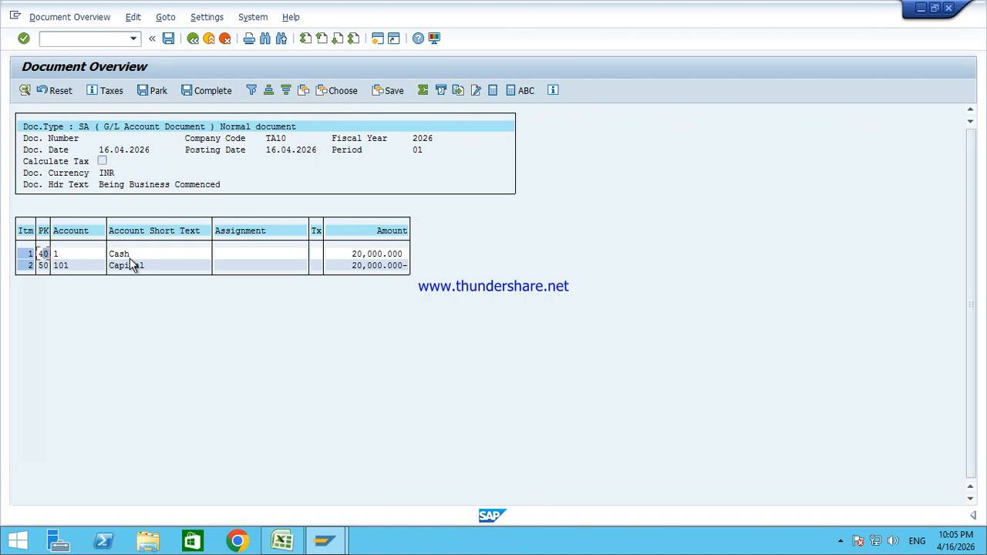
click(44, 267)
click(145, 267)
click(170, 40)
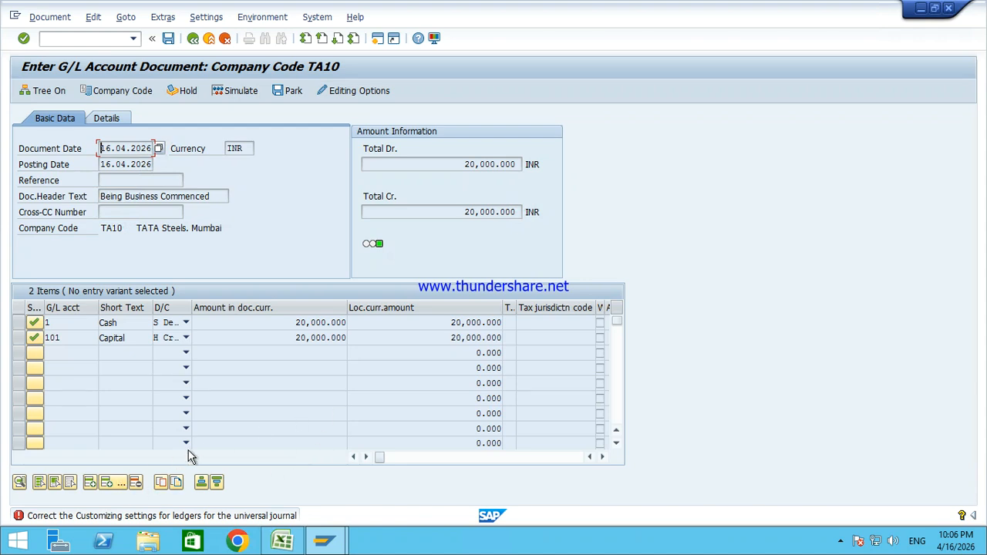
Step: Run the FINS_CUST_CONS_CHK_P check, review the 0E and 0C posting period errors, and start a new session
double_click(178, 520)
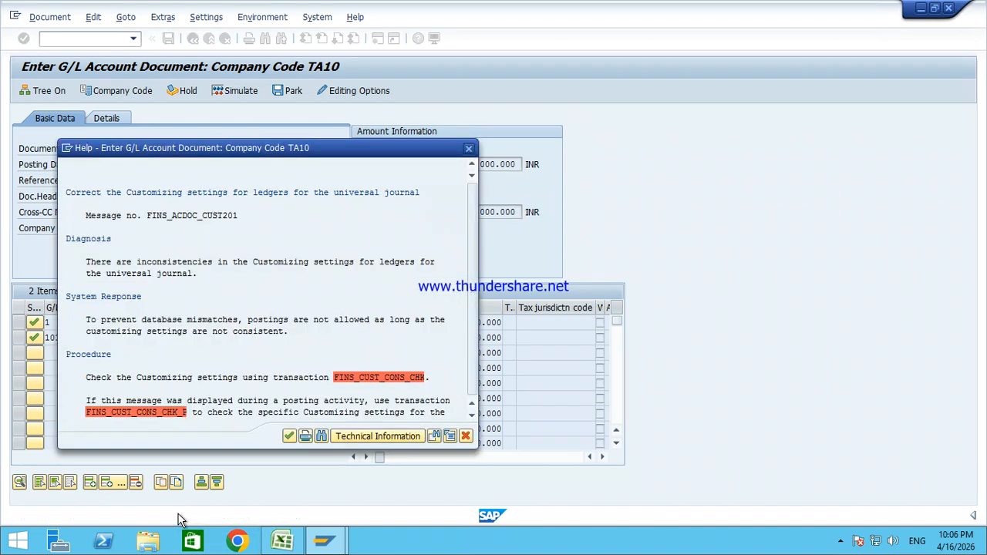
click(154, 416)
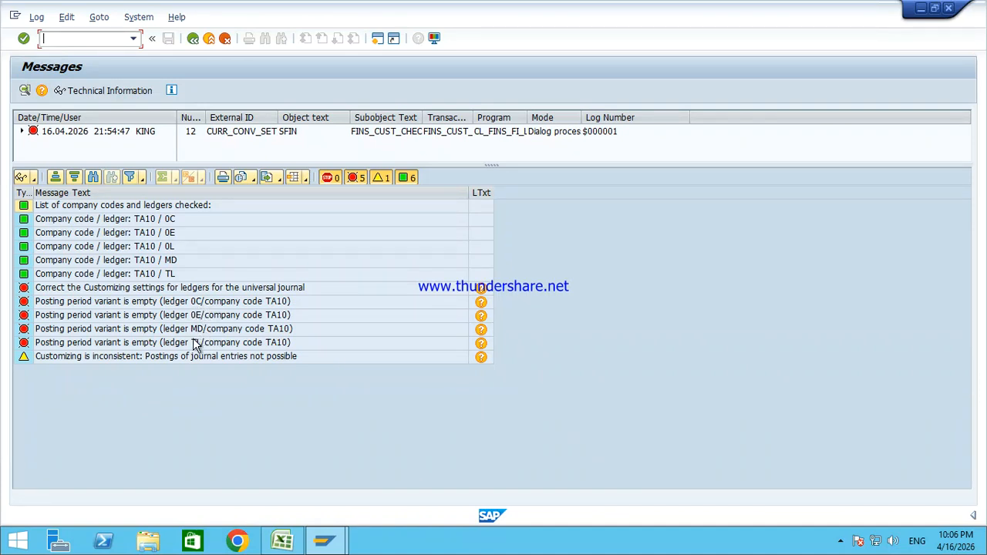
mouse_move(201, 305)
mouse_down()
mouse_move(204, 341)
mouse_move(205, 316)
mouse_up()
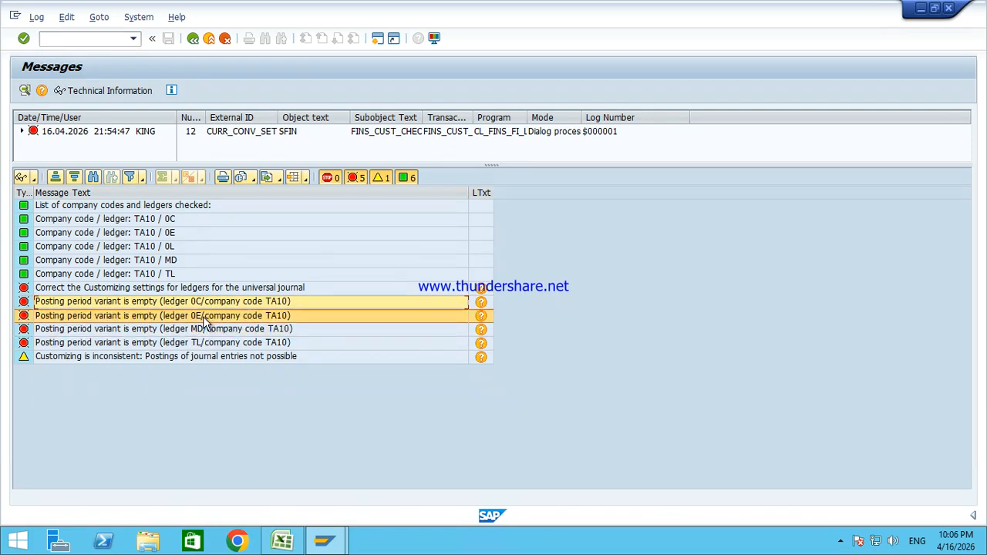
click(205, 317)
click(219, 304)
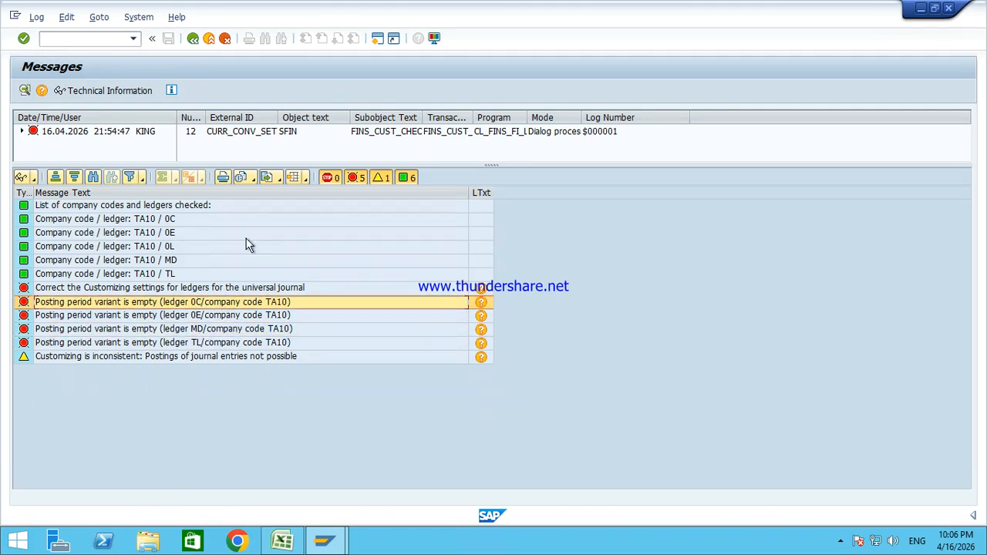
click(378, 38)
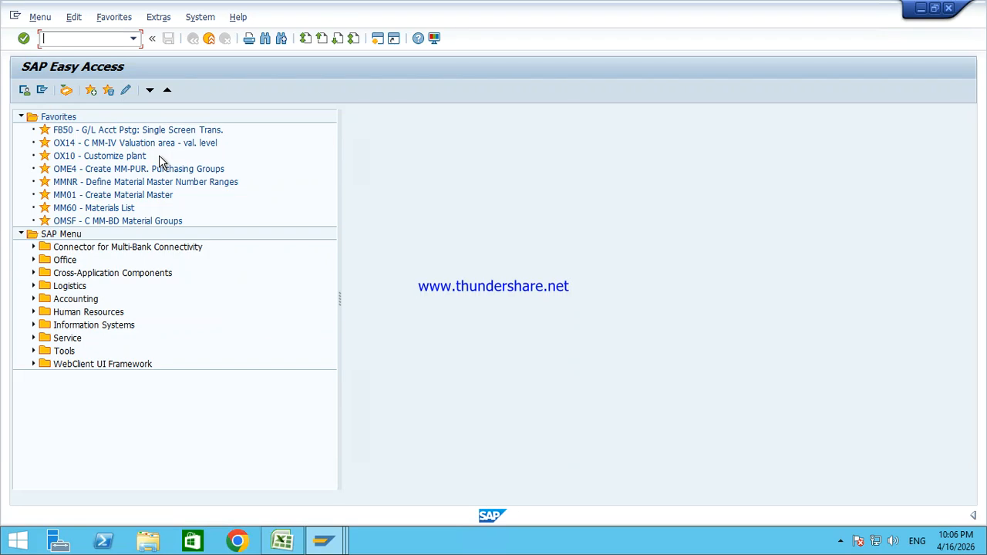
Step: Open SPRO's SAP Reference IMG and expand Financial Accounting
text(spro)
key(Return)
click(74, 90)
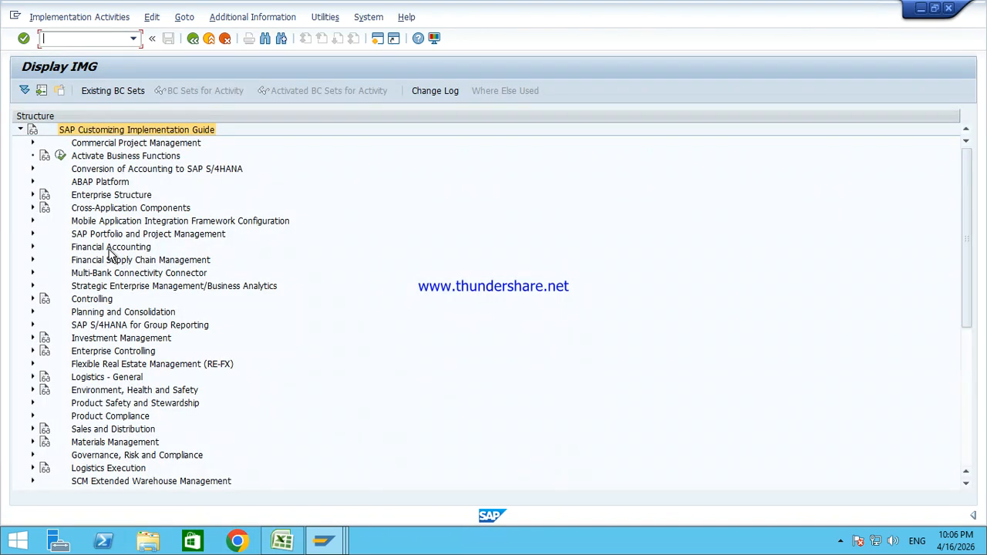
click(109, 249)
double_click(108, 250)
Step: Execute Global Settings > Ledgers > Ledger > Define Settings for Ledgers and Currency Types
key(Down)
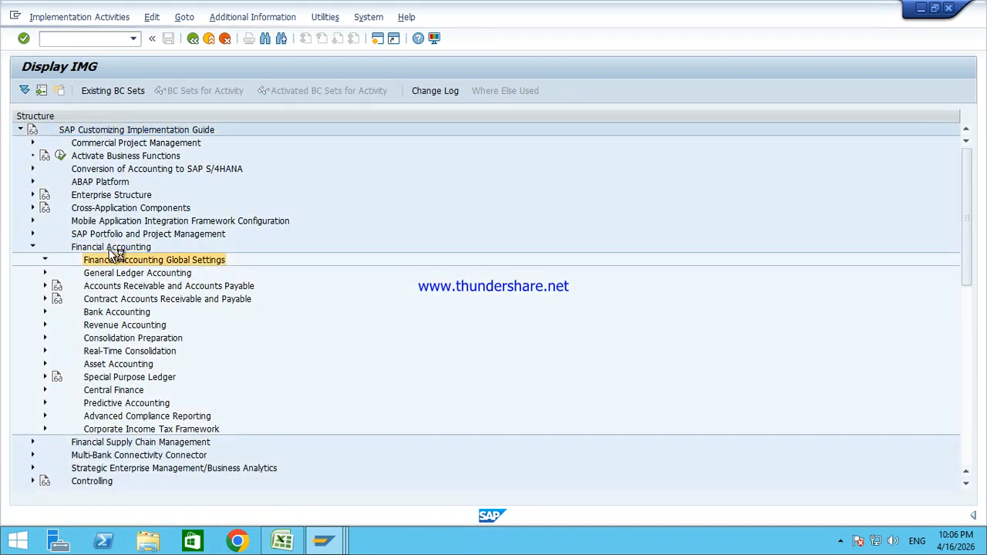
key(Right)
key(Down)
key(Down)
key(Right)
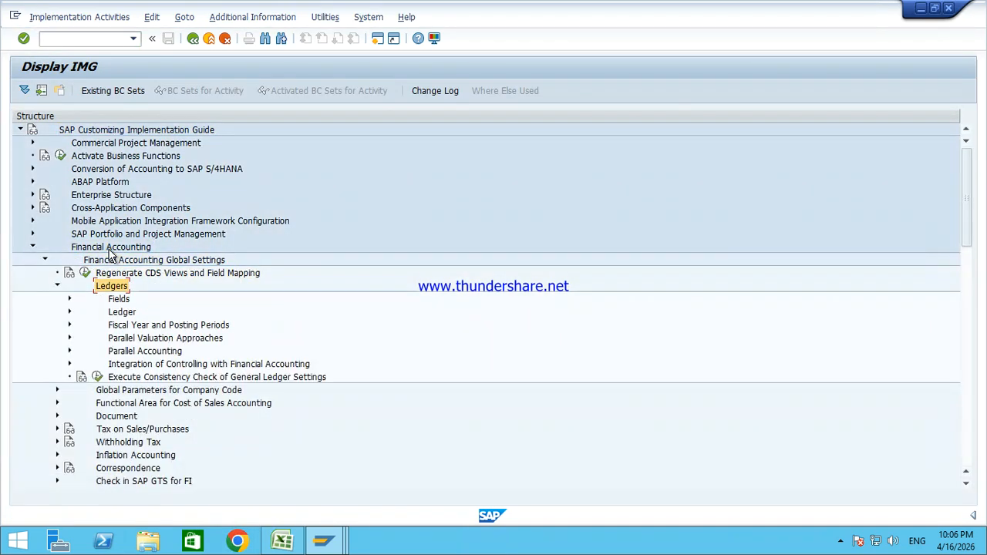
key(Down)
key(Down)
key(Right)
key(Down)
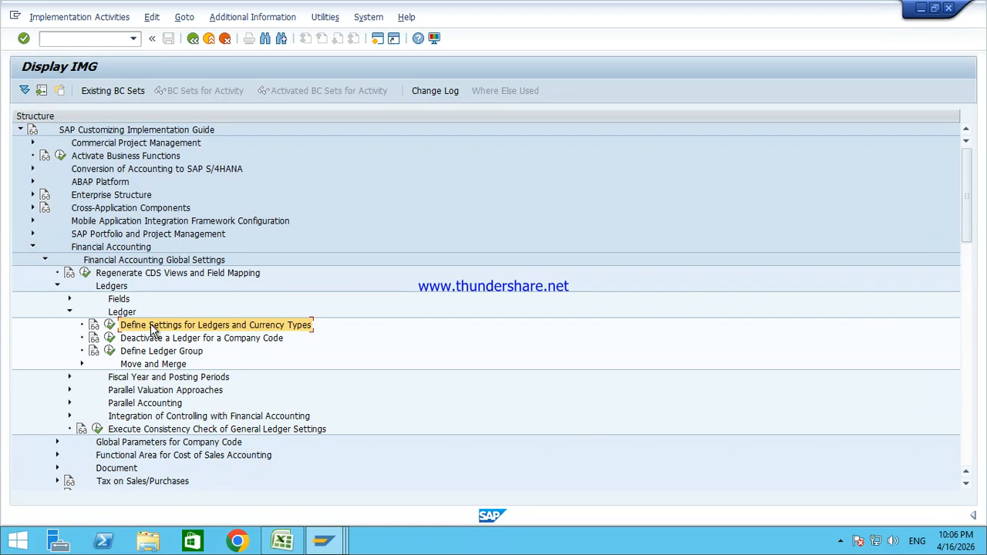
click(113, 325)
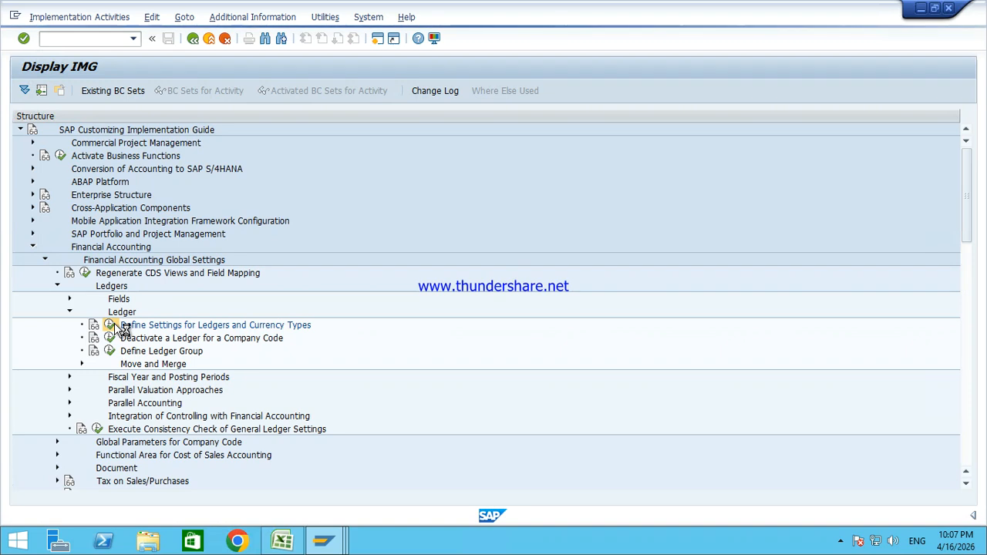
key(Return)
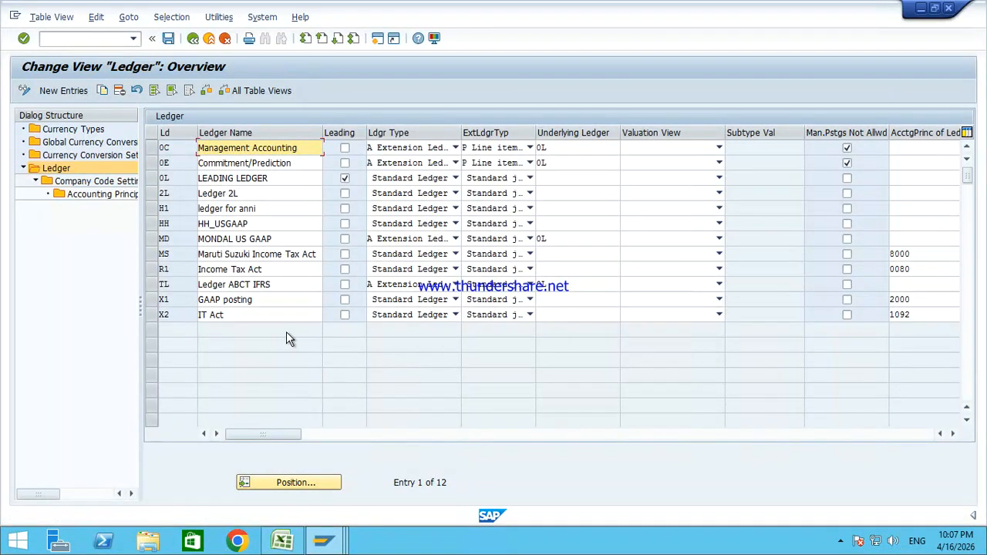
Step: Return to the ledger definitions and open the company code settings for ledger 0C Management Accounting
mouse_move(323, 540)
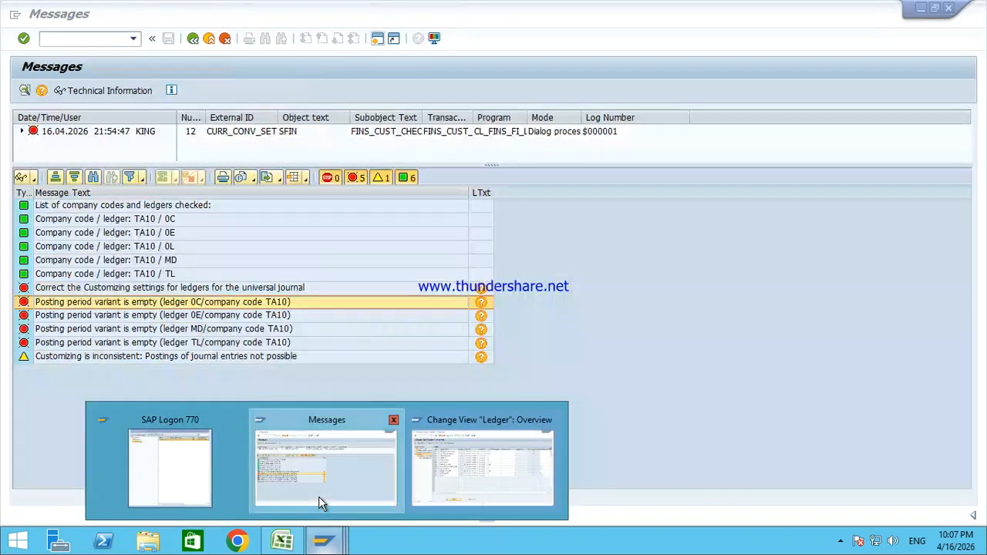
click(320, 503)
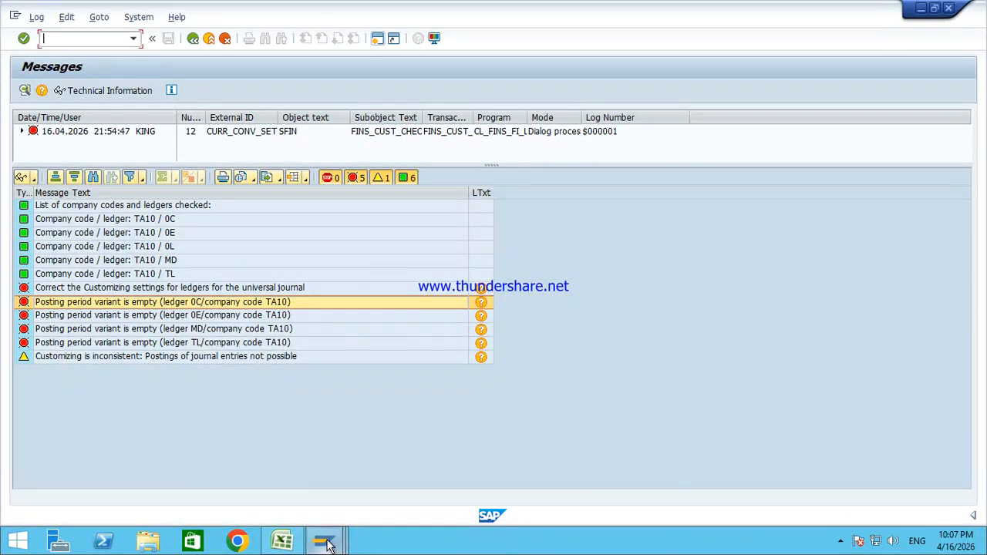
mouse_move(323, 540)
click(474, 495)
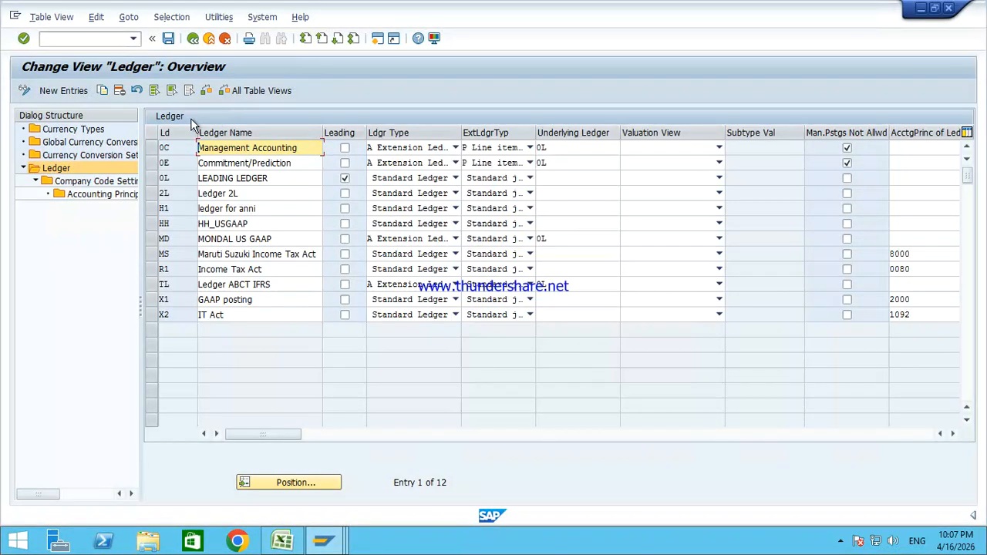
click(155, 149)
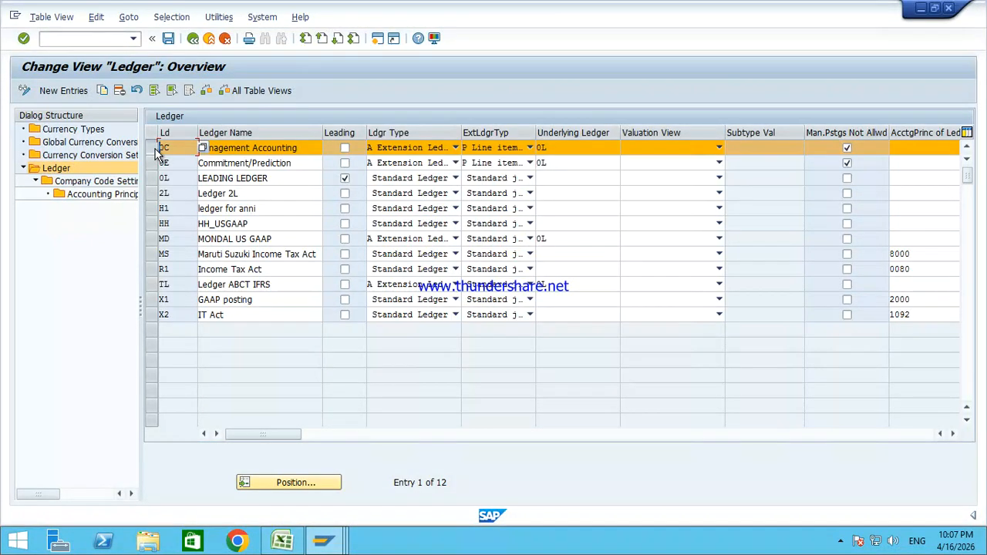
click(92, 185)
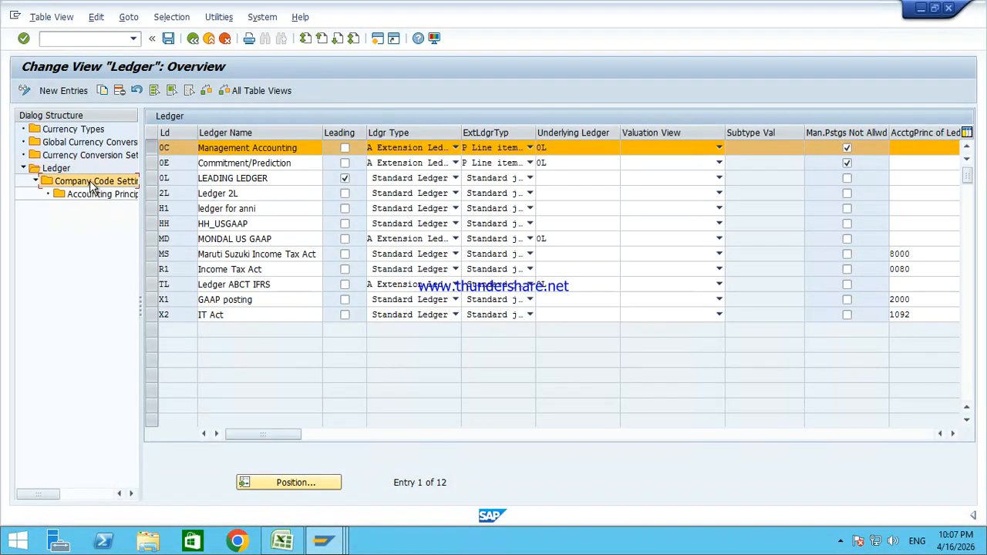
double_click(98, 184)
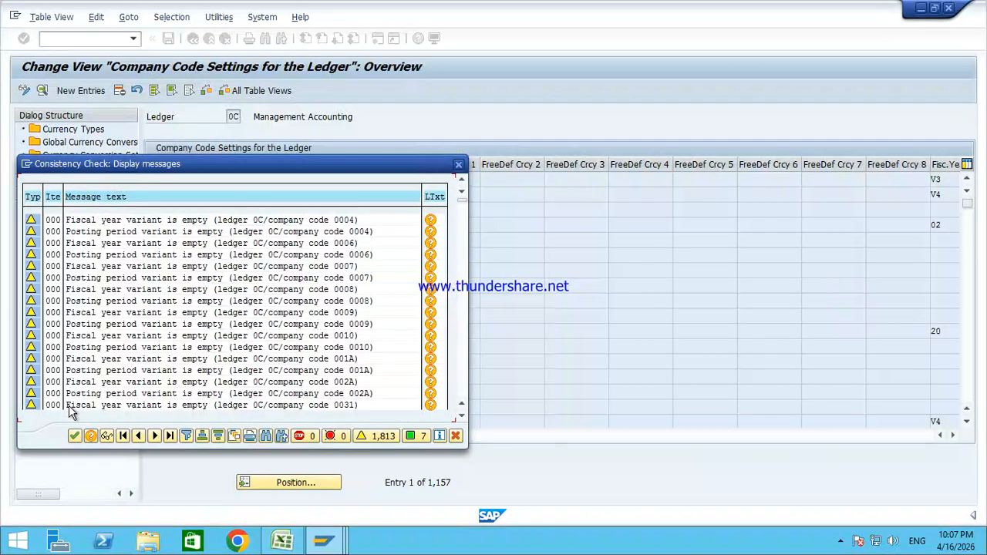
key(Return)
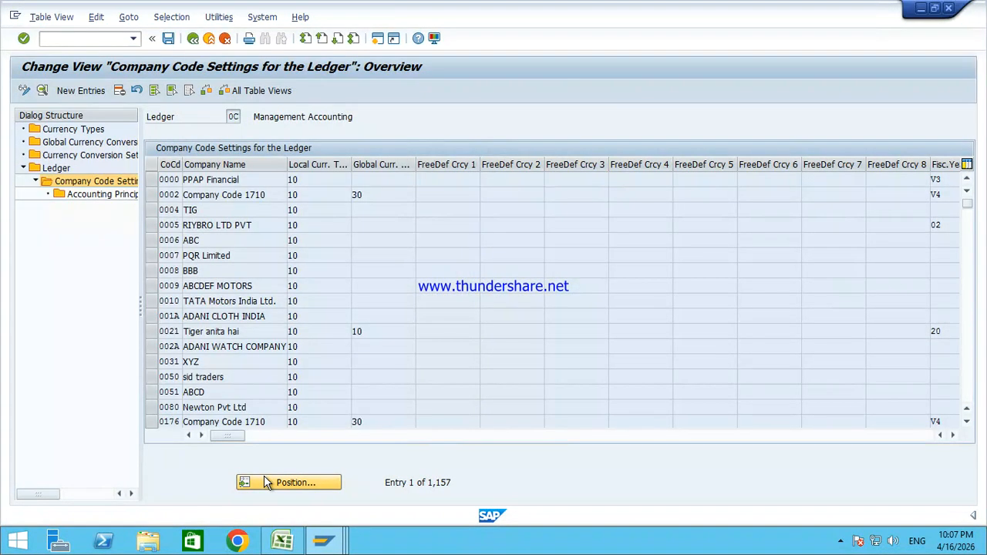
Step: Position the company code list at TA10, select its row, and save
click(267, 482)
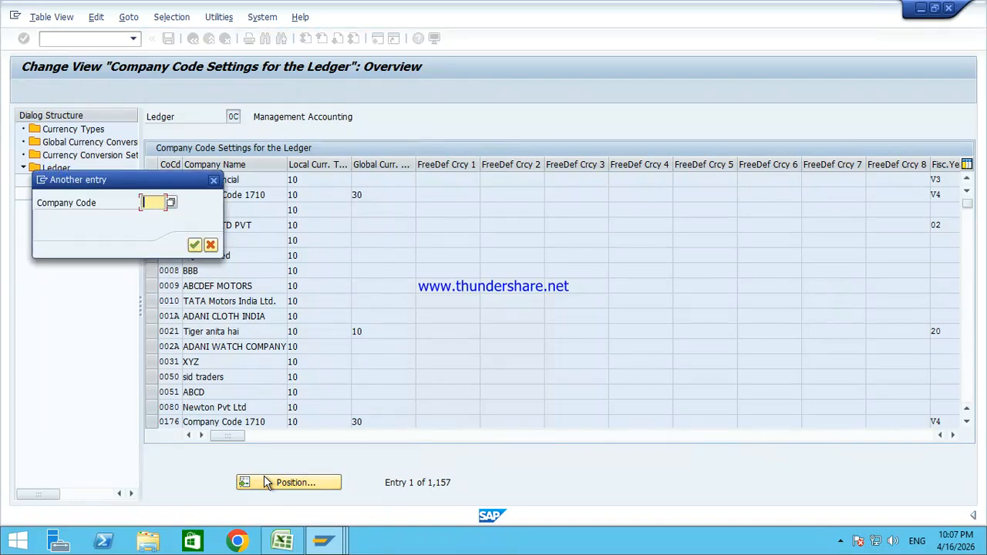
text(ta81)
key(Return)
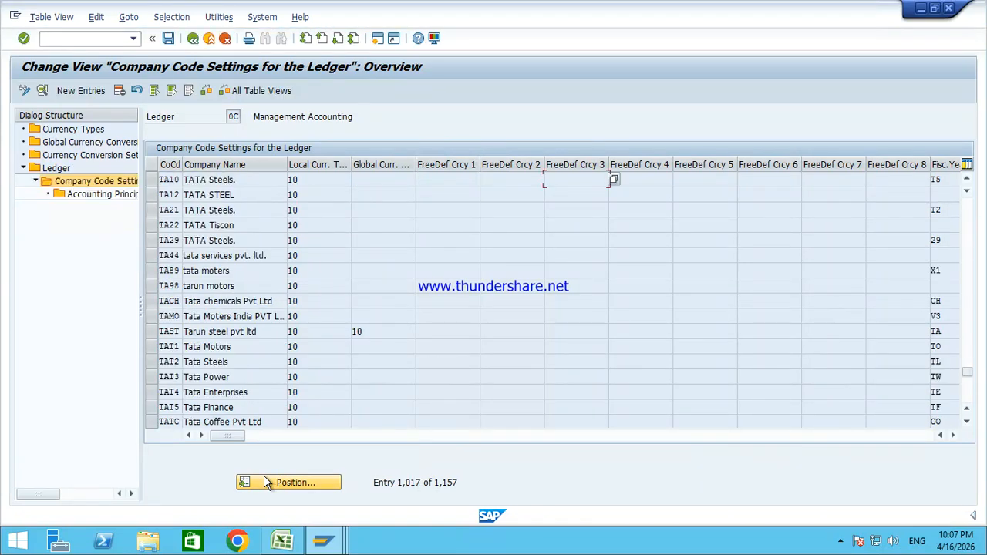
click(152, 183)
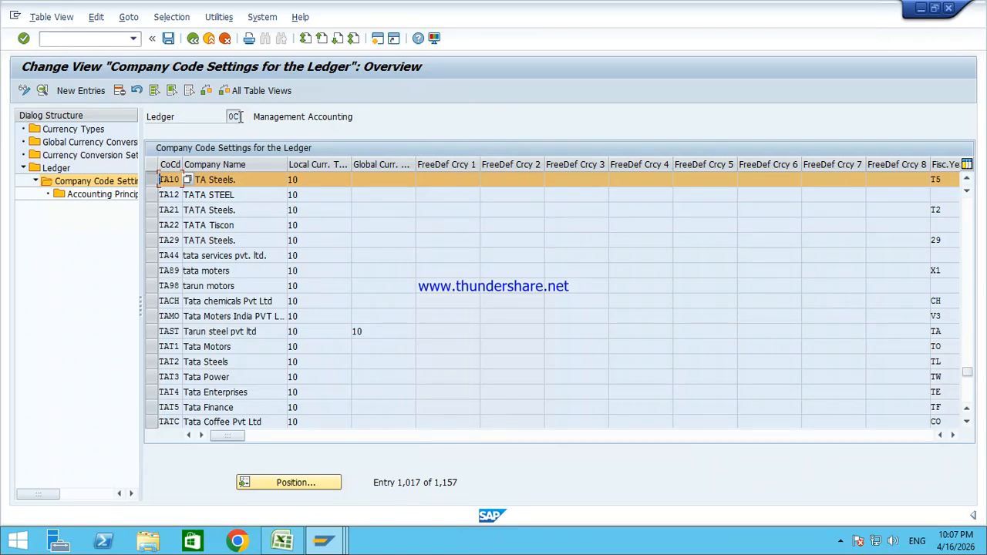
click(169, 40)
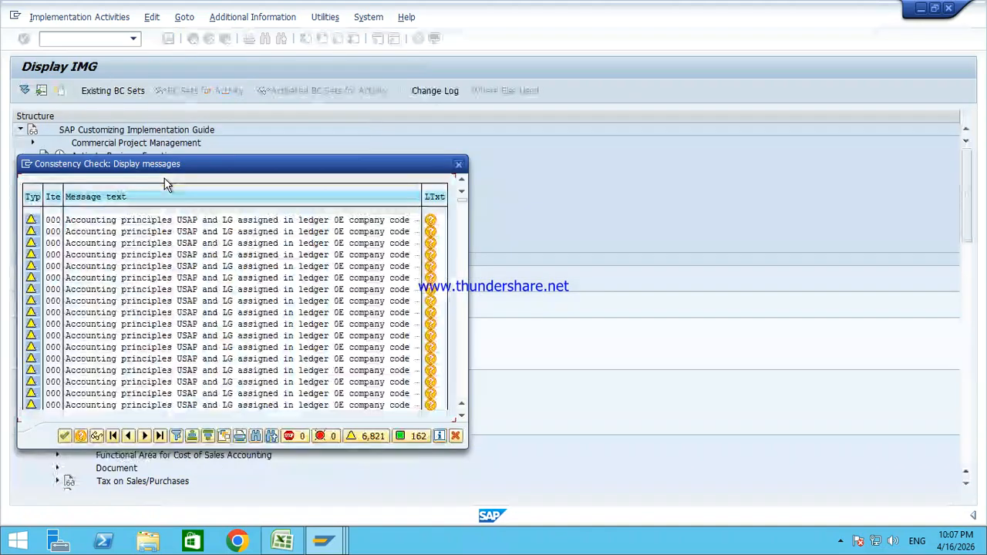
Step: Dismiss the check messages, delete the TA10 row from ledger 0C, and save the removal
click(461, 165)
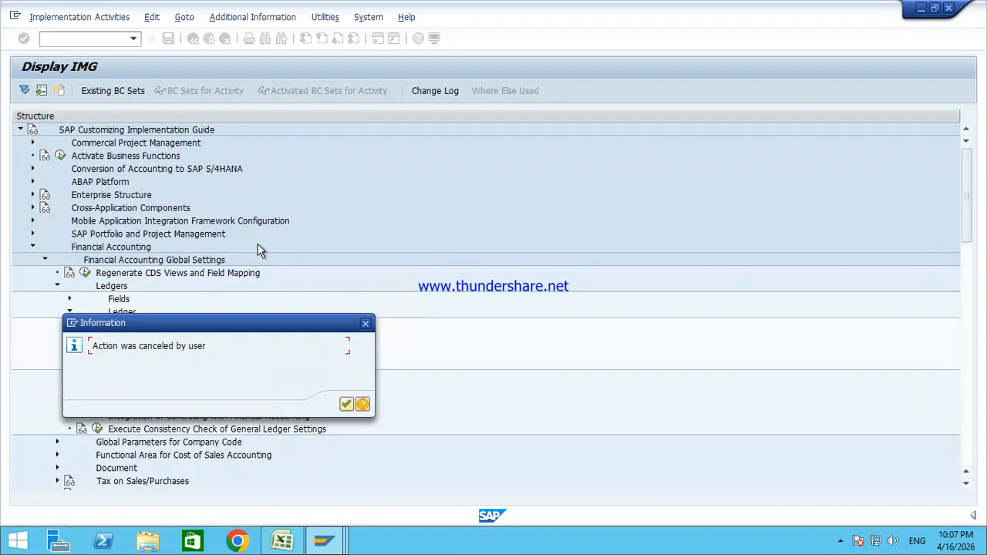
key(Return)
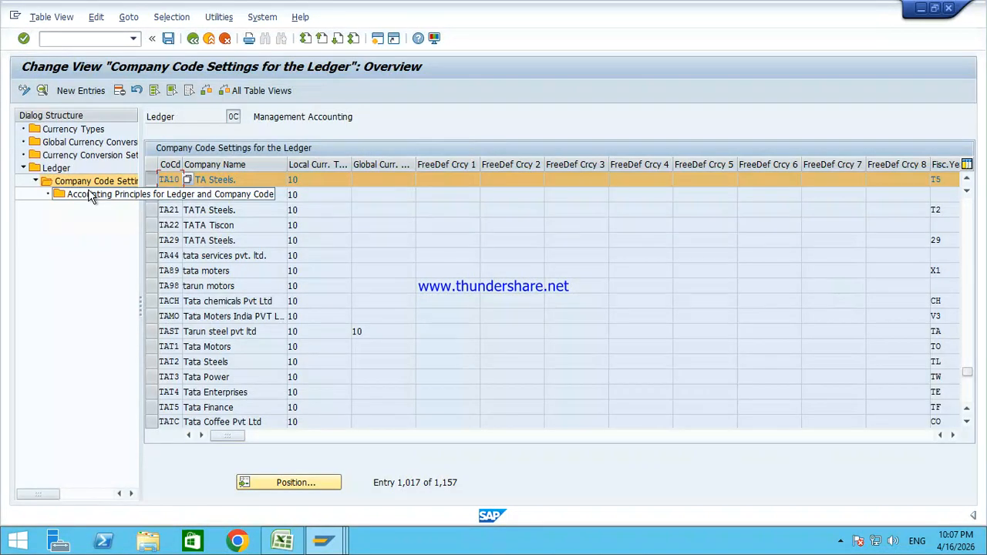
click(119, 90)
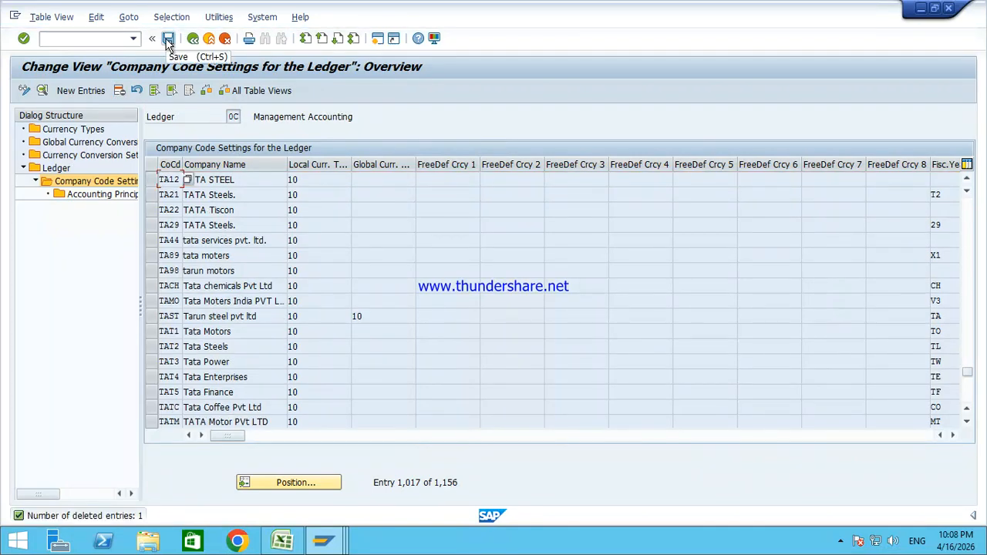
click(168, 40)
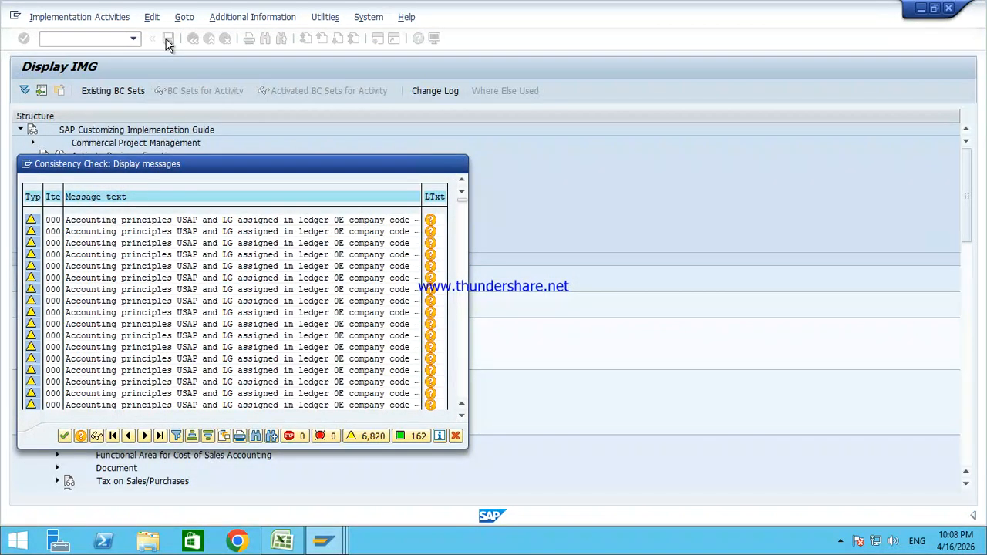
Step: Search requests for 'TATA Groups', assign S4HK904937 'TATA Groups Project 10pm.', and complete the save
key(Return)
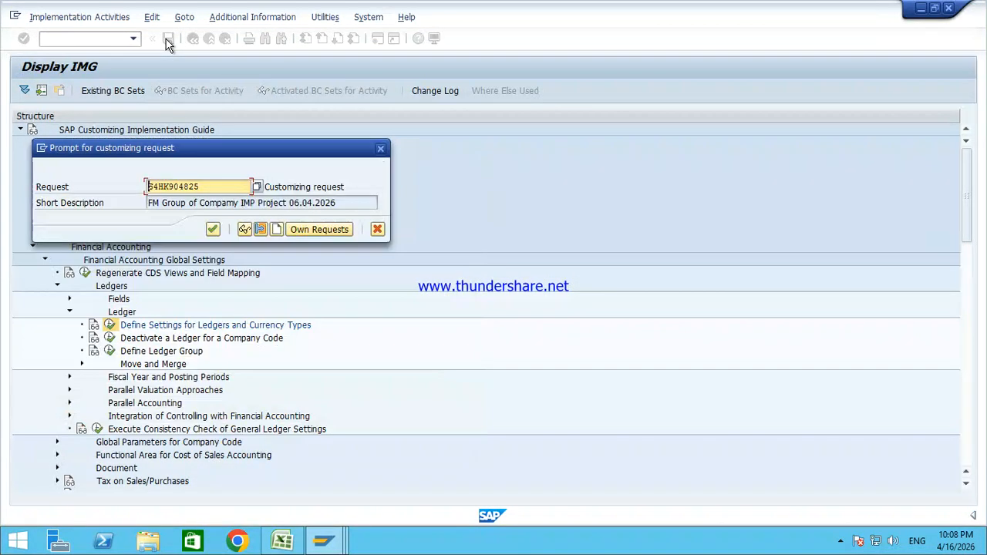
click(257, 188)
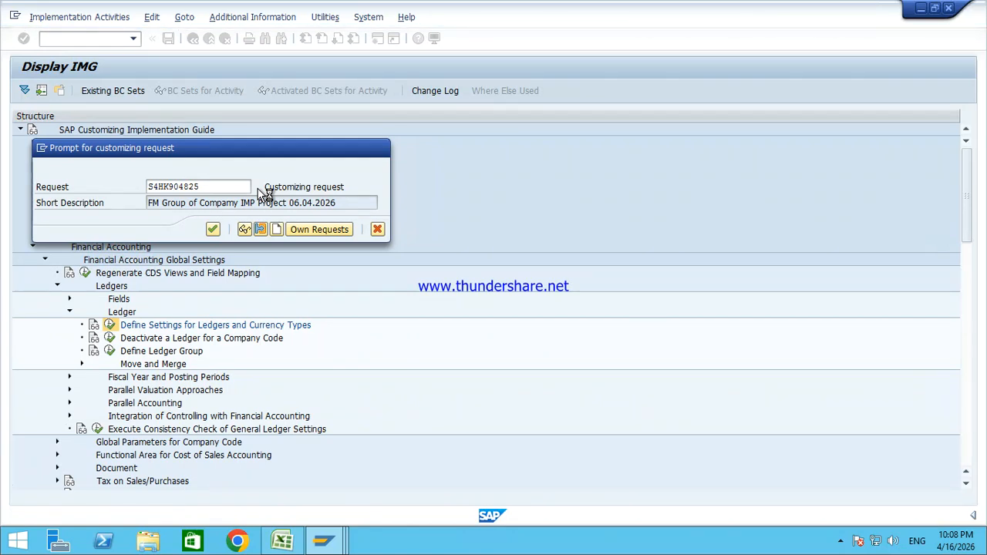
key(ctrl+f)
text(TAT)
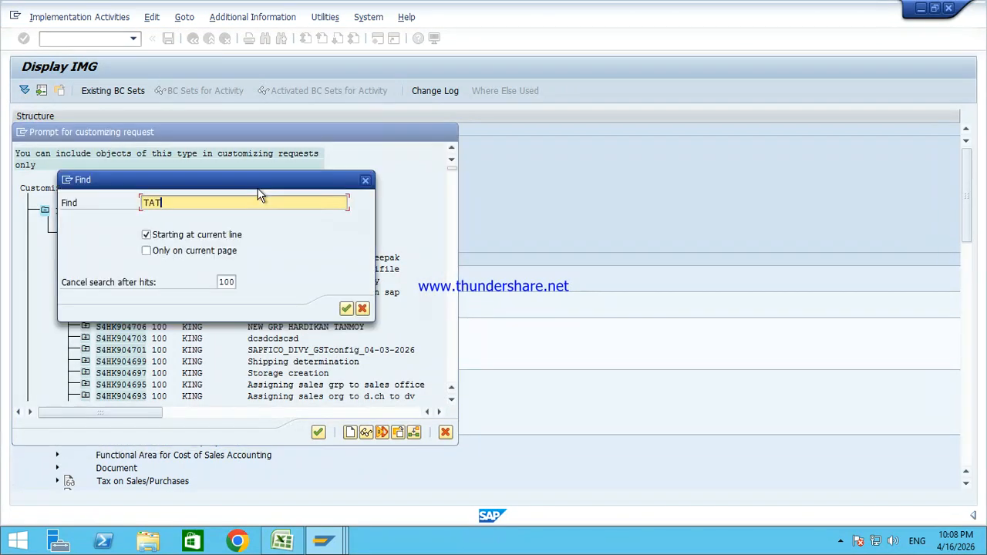
text(A Groups)
key(Return)
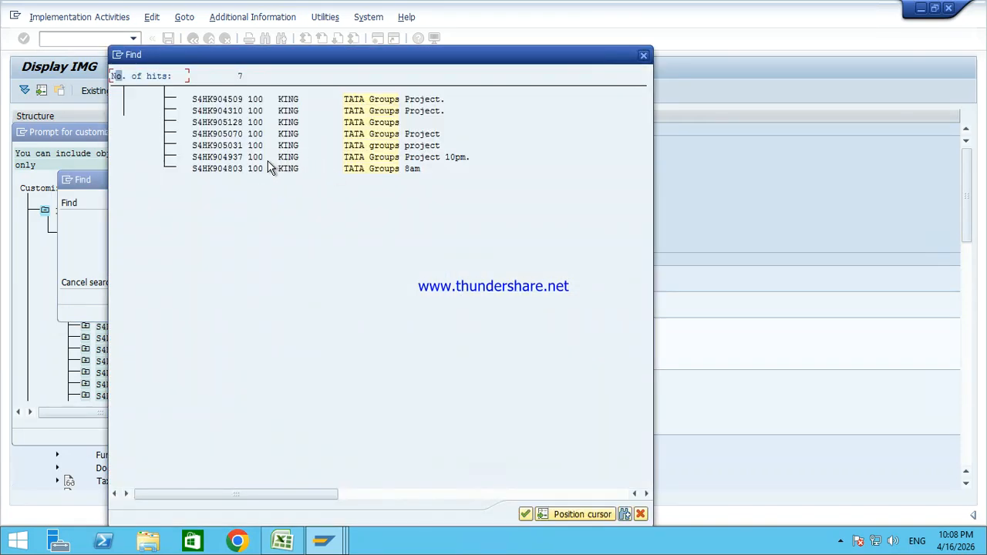
double_click(233, 157)
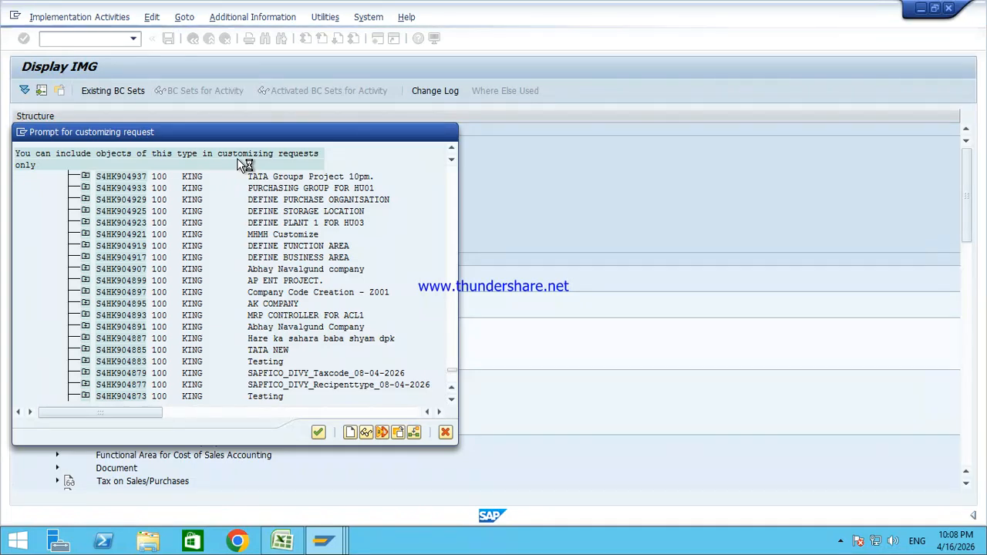
double_click(134, 178)
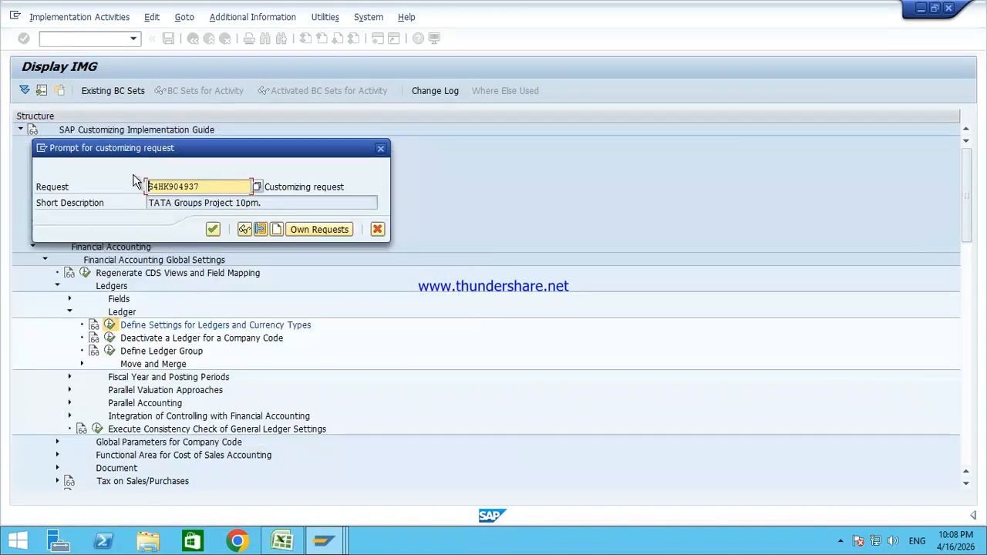
click(213, 229)
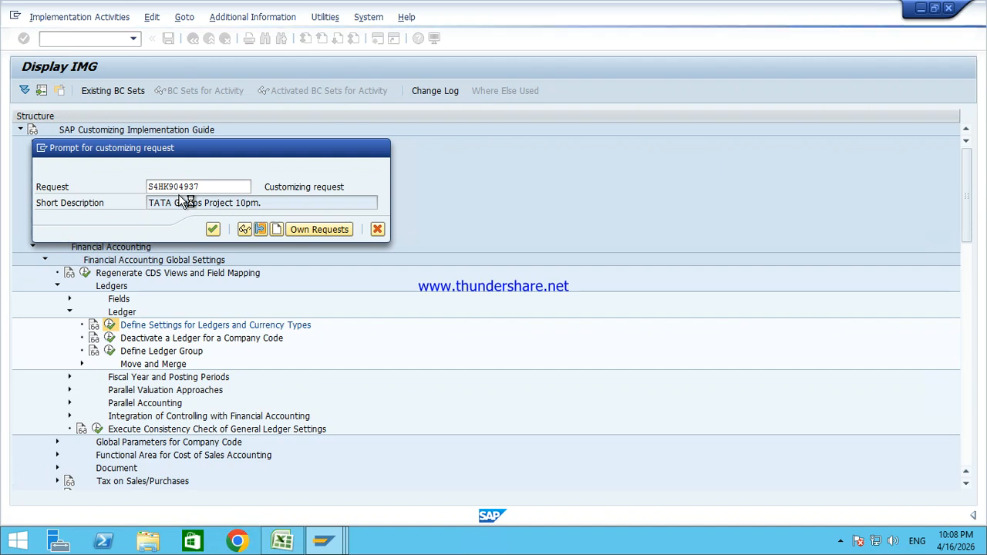
key(Return)
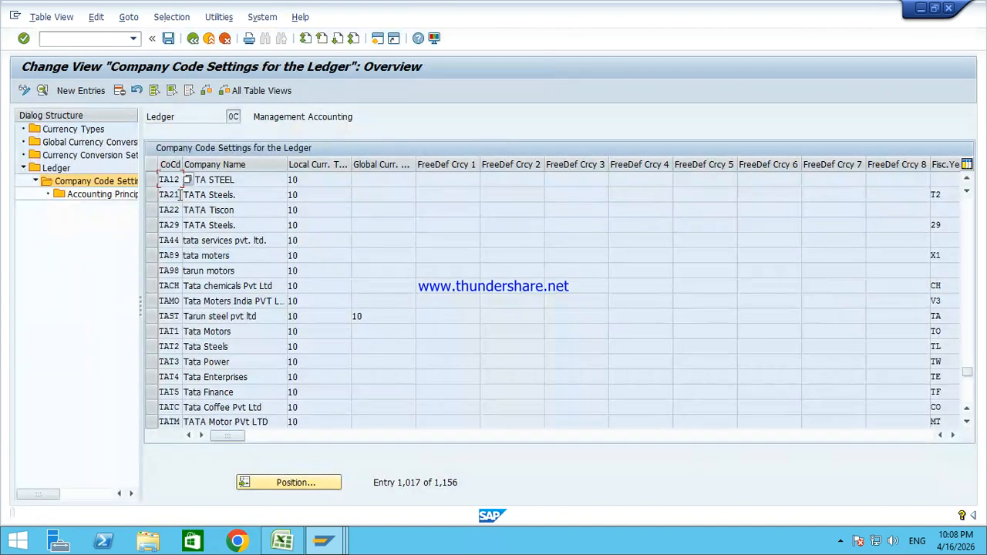
click(193, 39)
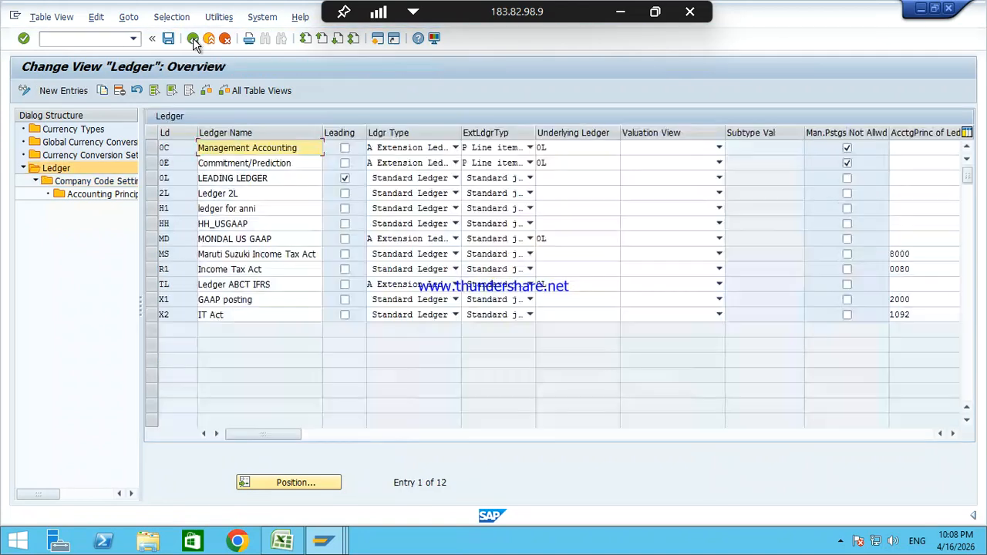
Step: Open ledger 0E's company code settings and position the list at company code TA10
click(152, 165)
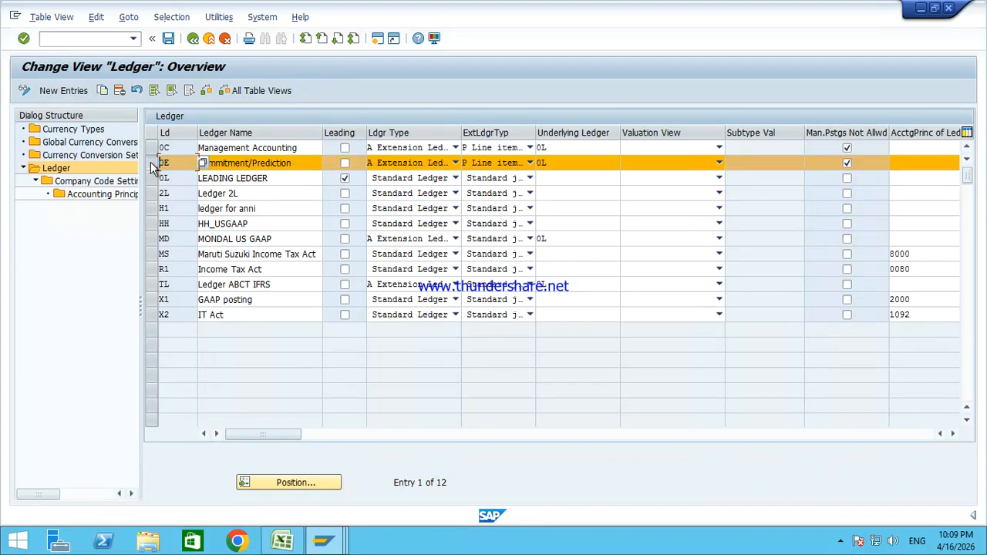
double_click(85, 182)
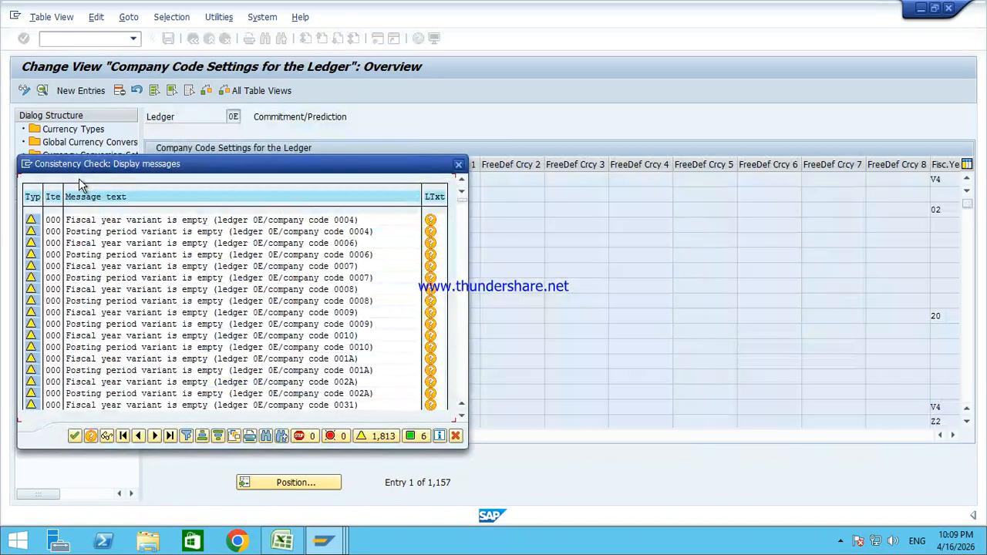
key(Return)
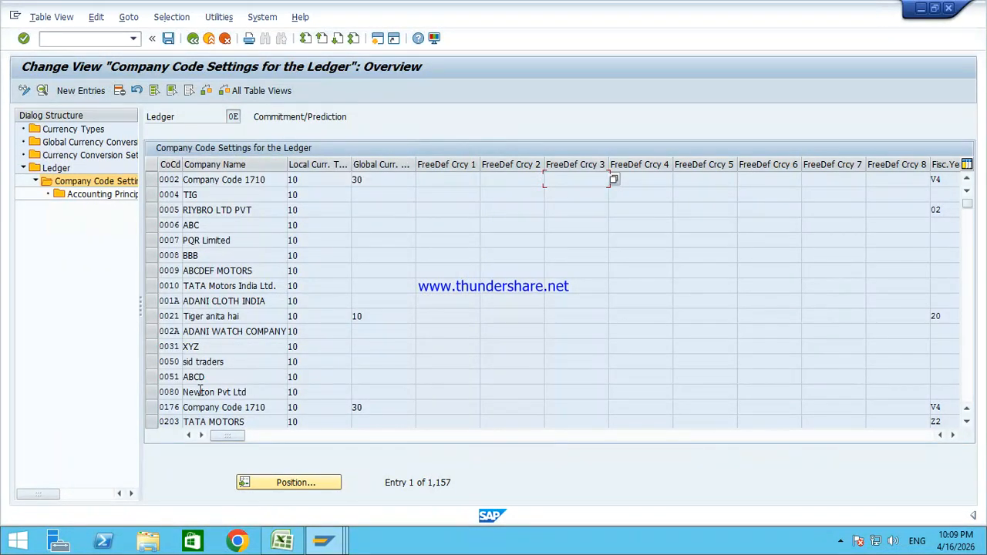
click(326, 484)
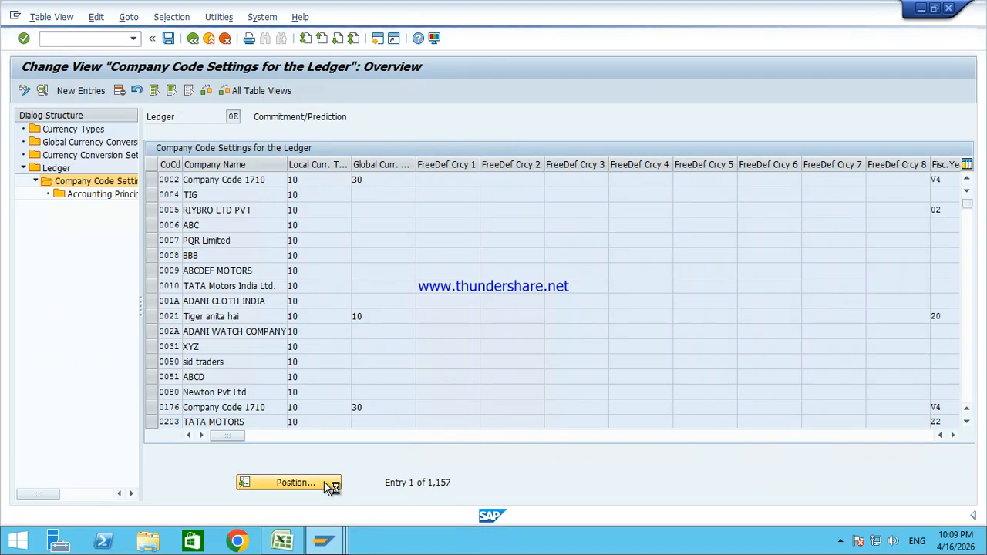
text(TA)
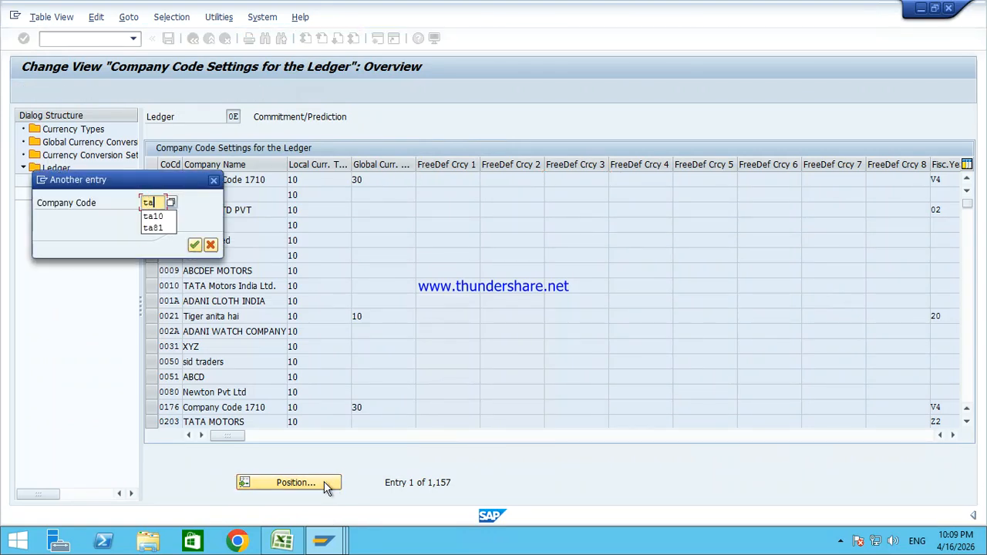
key(Return)
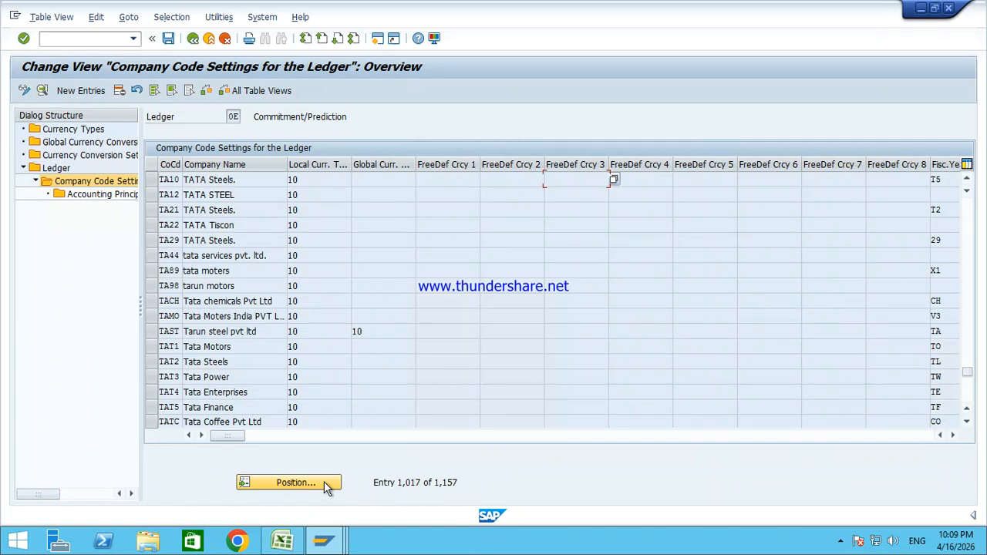
Step: Delete the TA10 TATA Steels row from ledger 0E, save, and return to the ledger overview
click(152, 180)
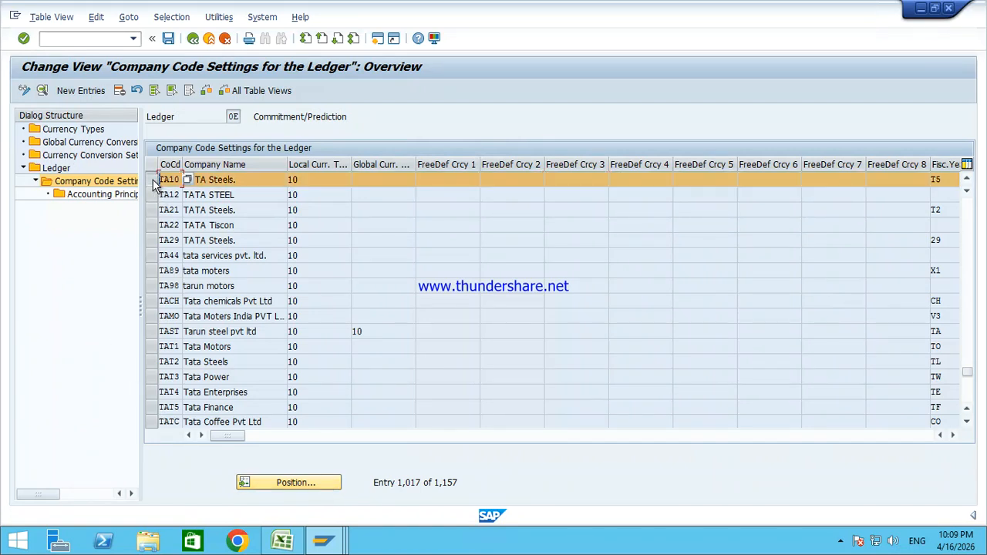
click(120, 90)
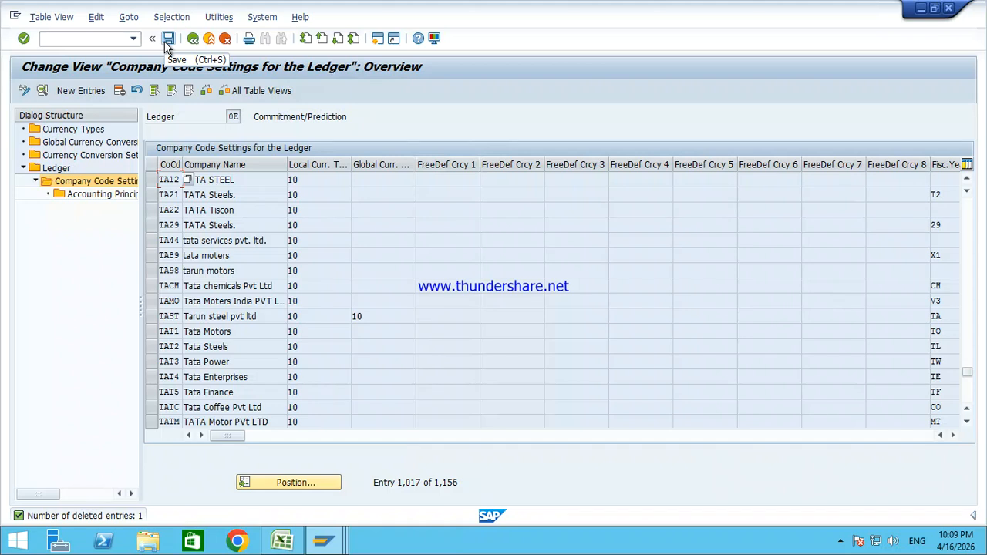
click(169, 45)
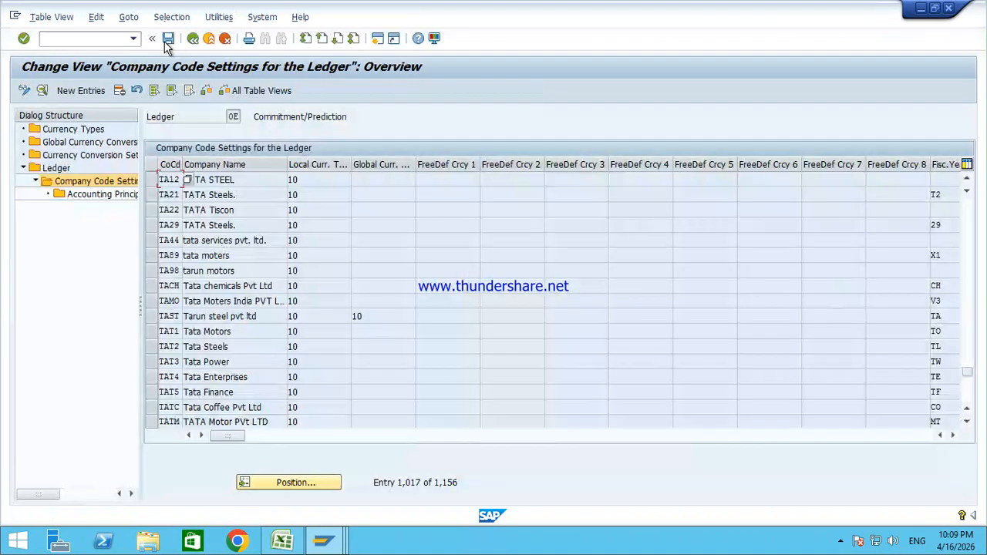
click(165, 43)
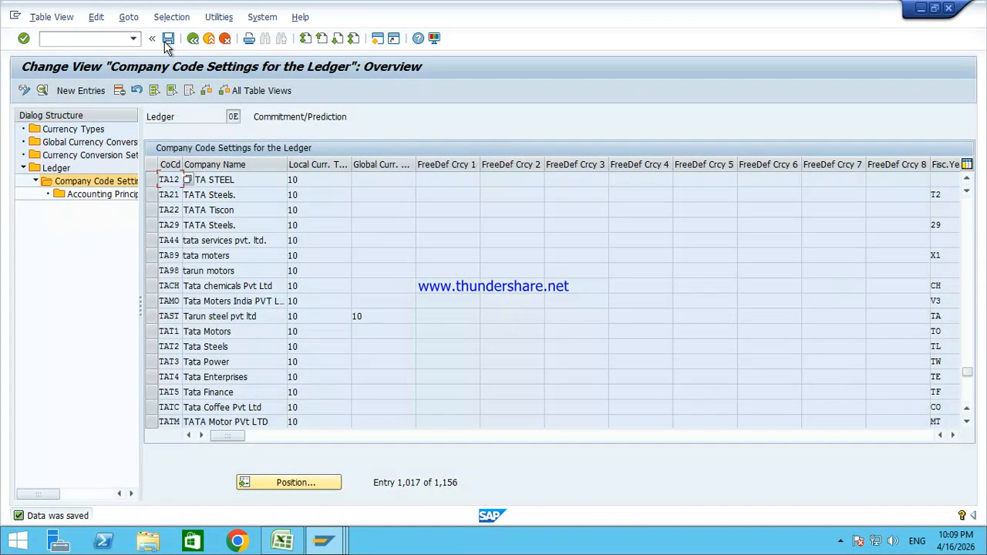
click(192, 40)
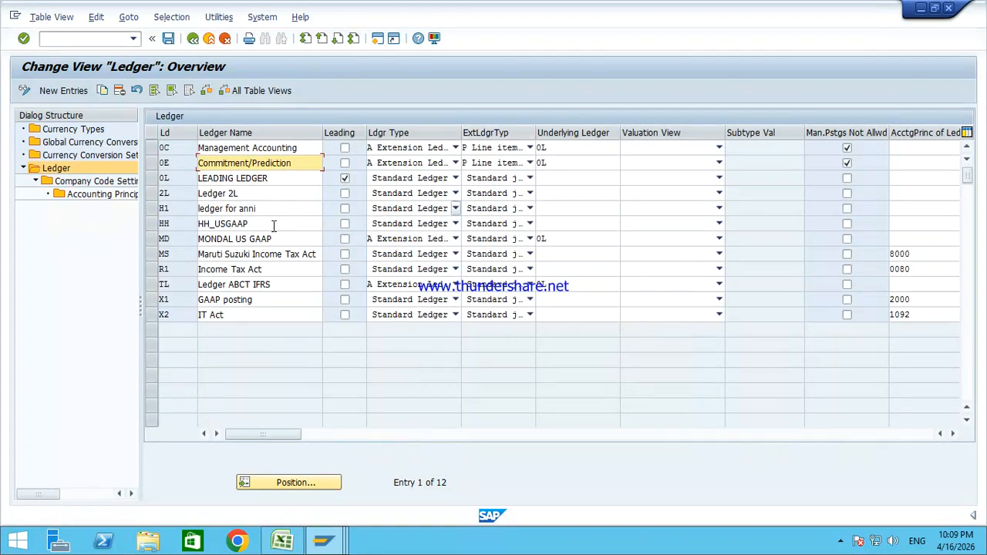
Step: Open ledger MD's company code settings and jump the list to company code TA10
click(150, 239)
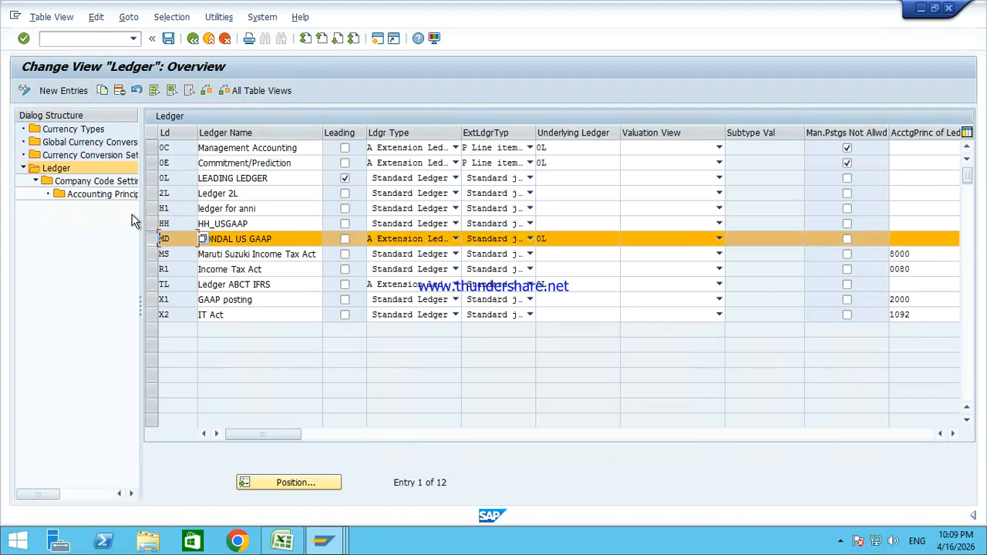
double_click(91, 185)
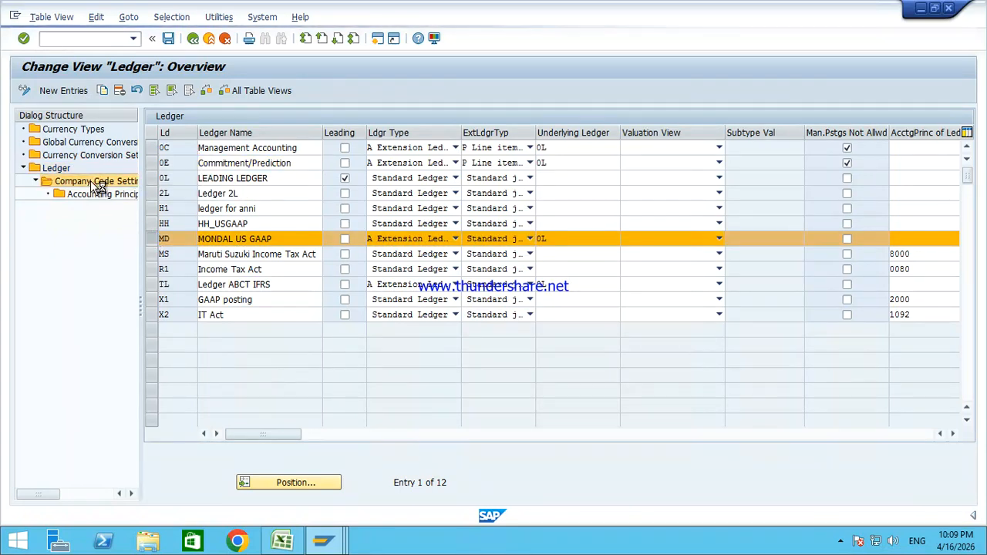
key(Return)
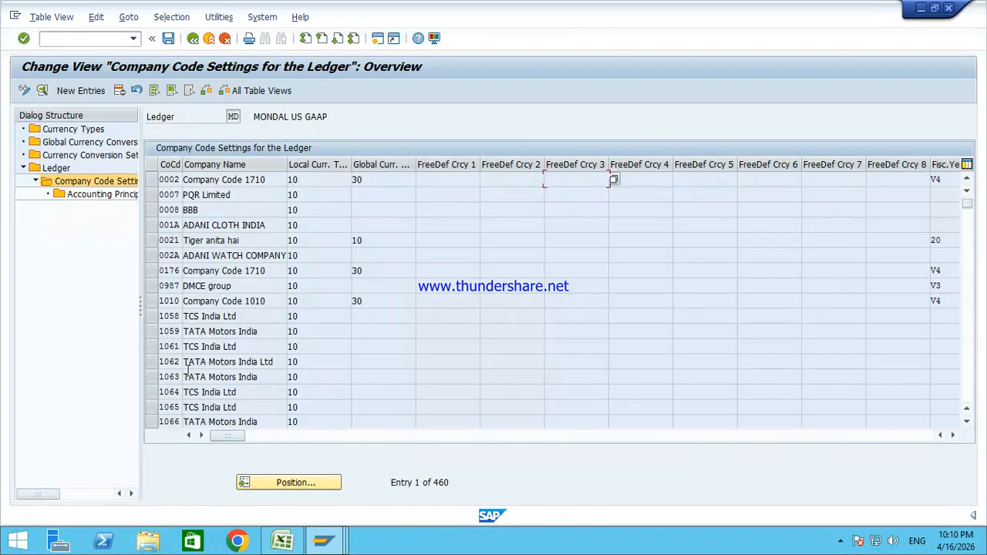
click(286, 486)
text(ta10)
key(Return)
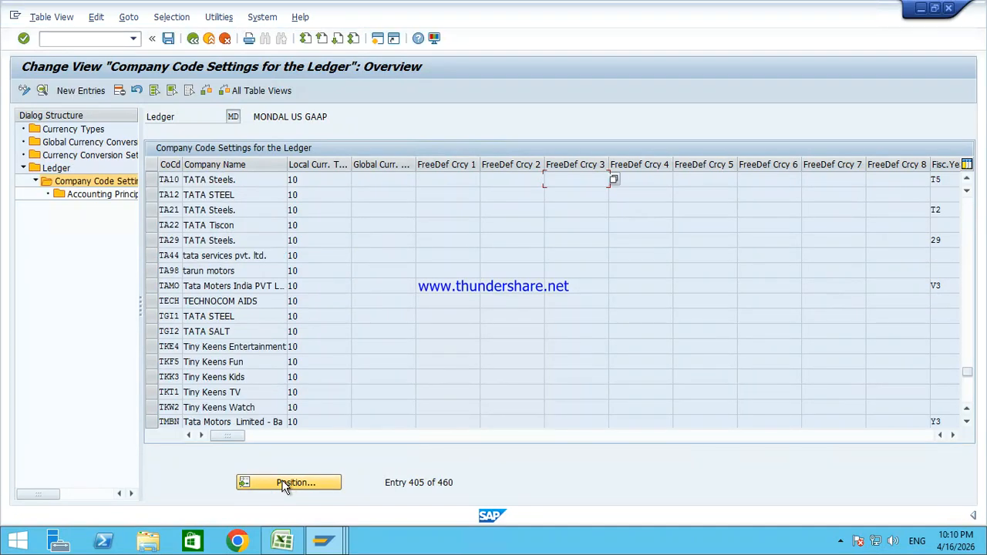
Step: Delete the TA10 TATA Steels row from ledger MD and return to the ledger overview
click(151, 181)
click(120, 91)
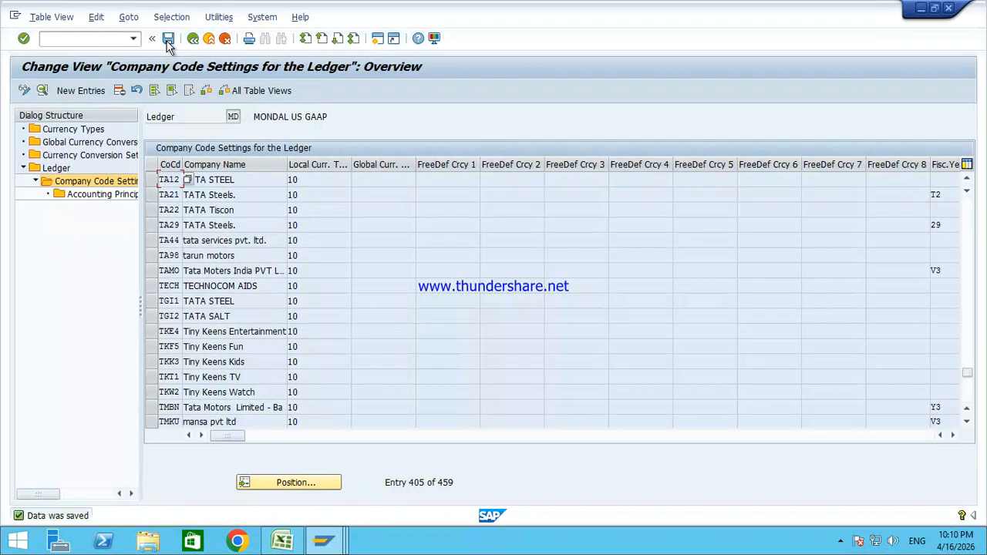
click(193, 39)
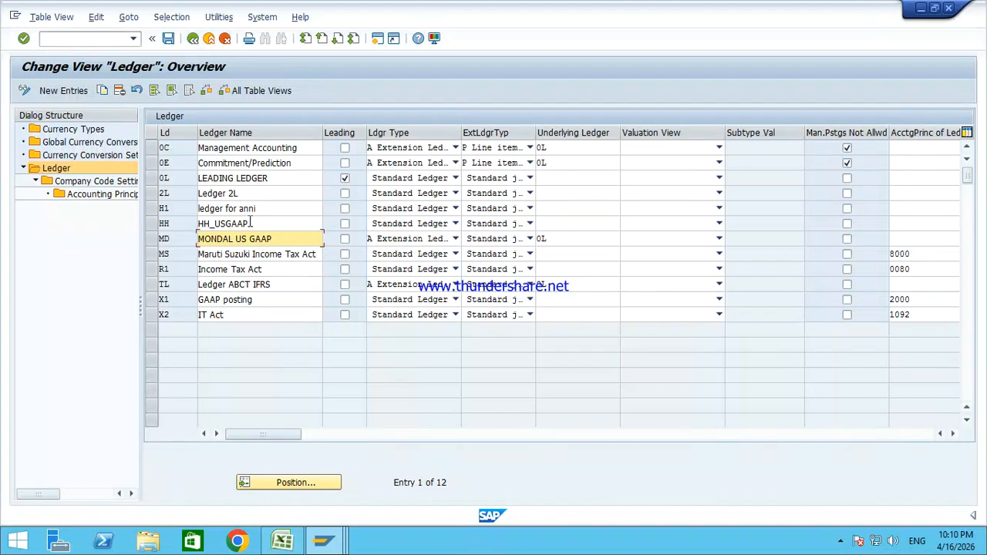
Step: Select ledger TL and check the consistency messages log before returning to the ledger overview
click(151, 285)
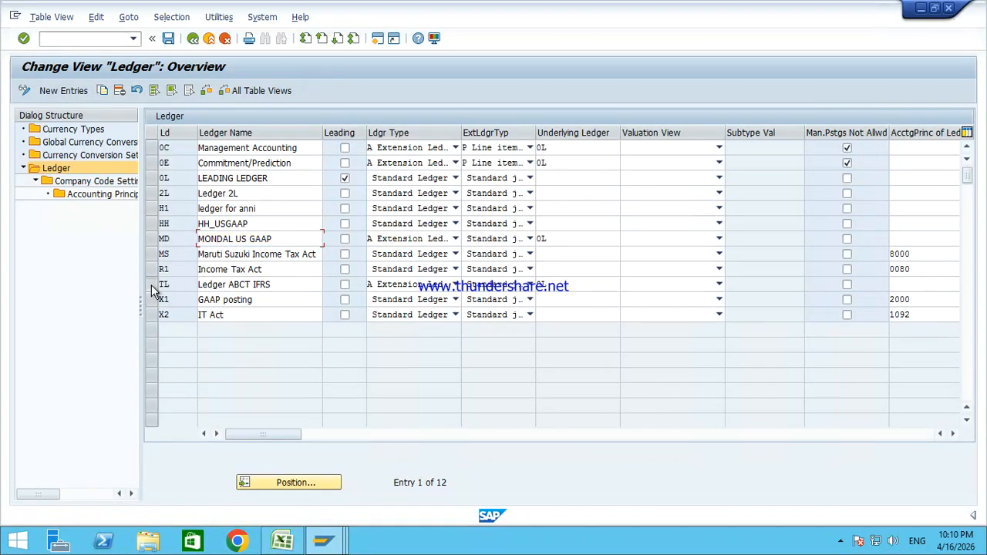
click(324, 540)
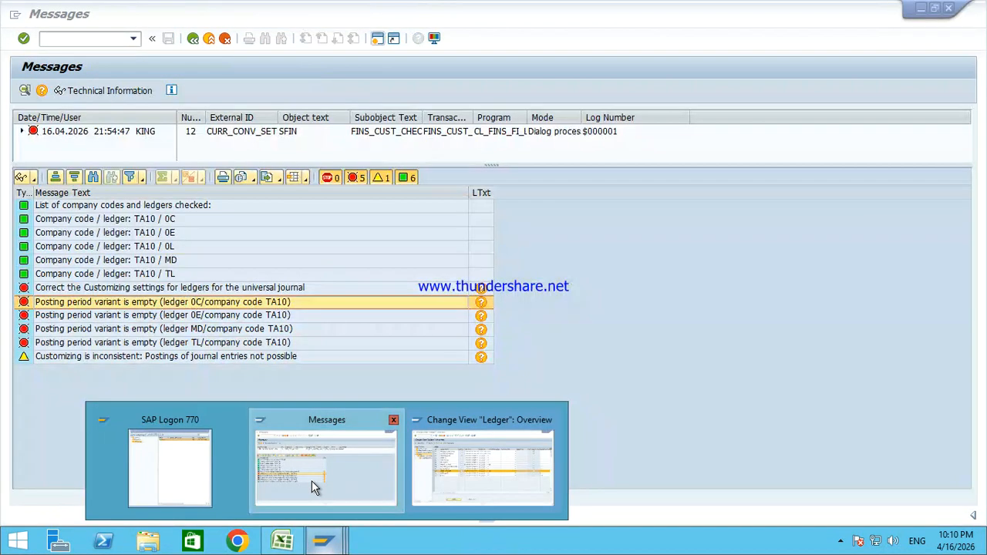
click(313, 487)
click(333, 546)
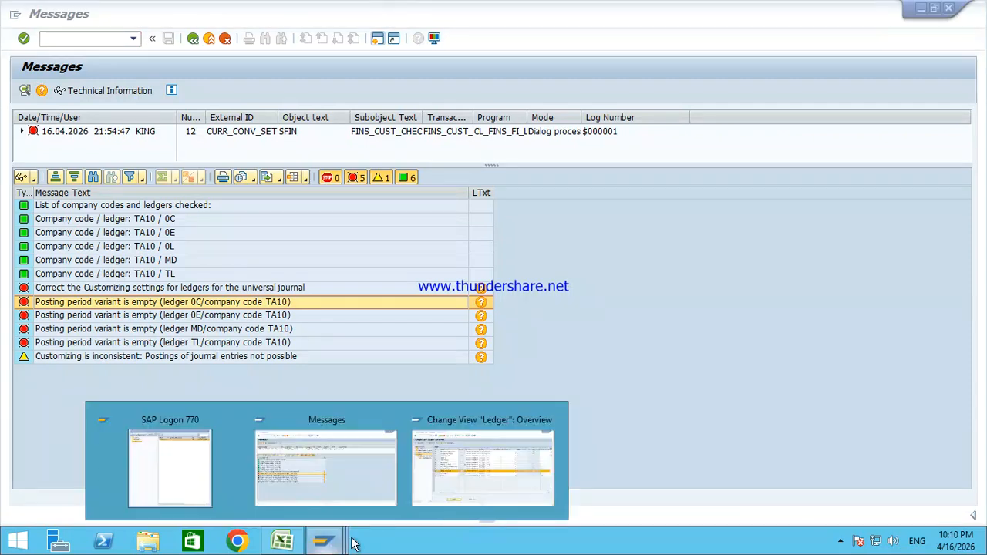
click(459, 501)
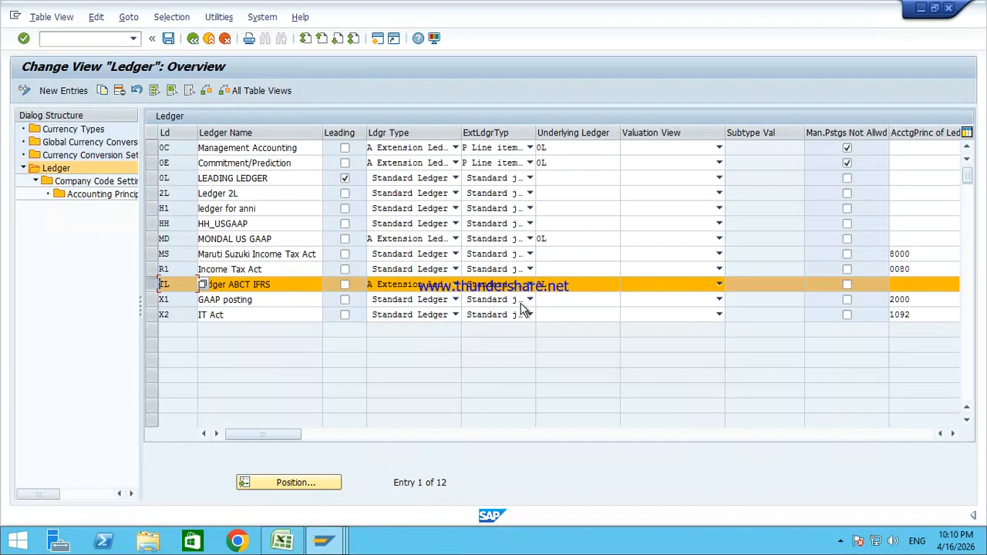
Step: Open company code settings for ledger TL (Ledger ABCT IFRS), showing 460 entries and 684 warnings
click(179, 177)
click(266, 180)
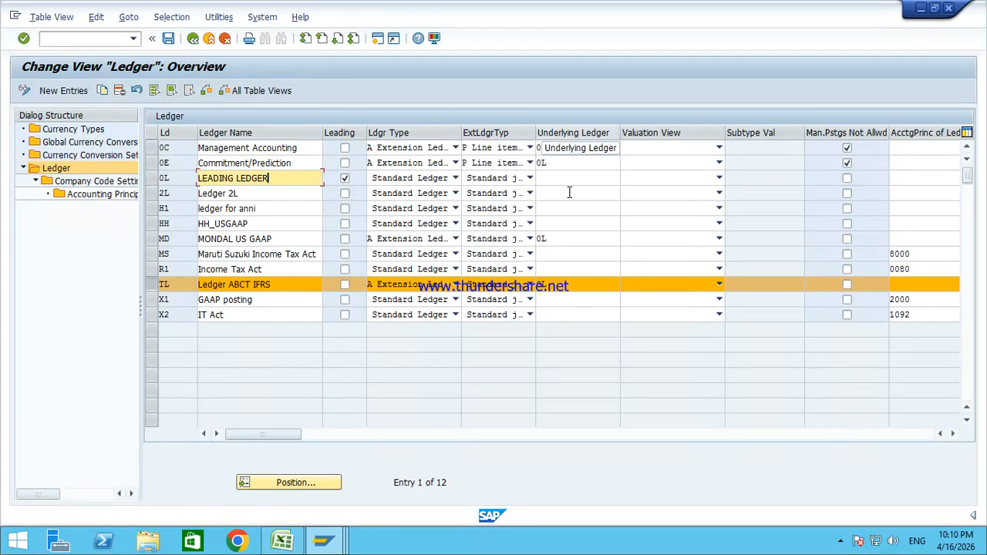
click(555, 282)
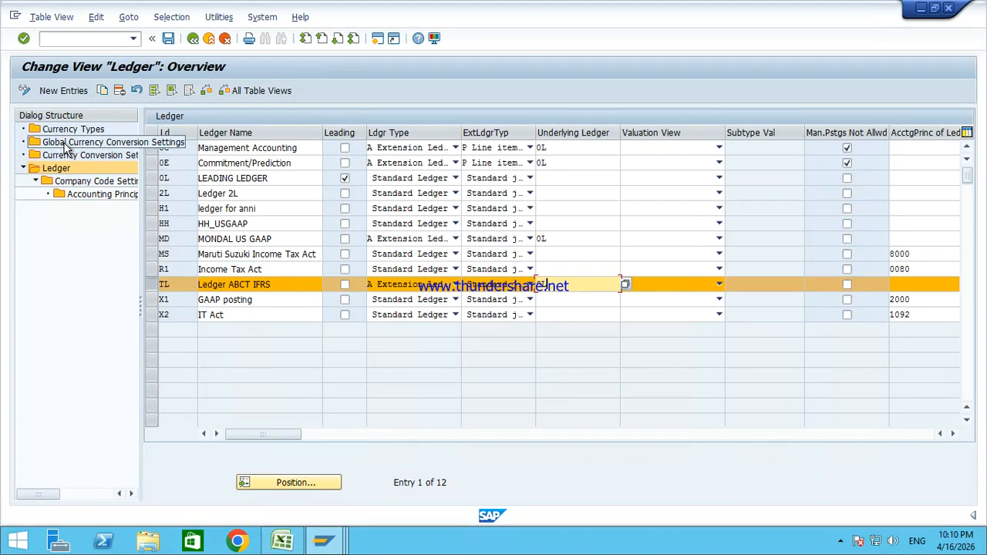
double_click(66, 180)
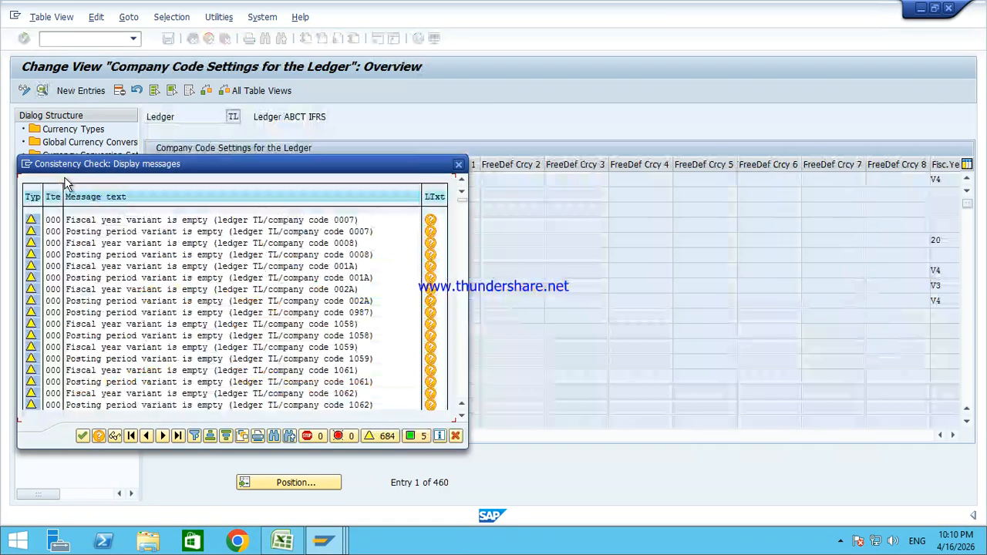
Step: Dismiss the check messages and position ledger TL's company code list at TA10
key(Return)
click(287, 482)
text(t)
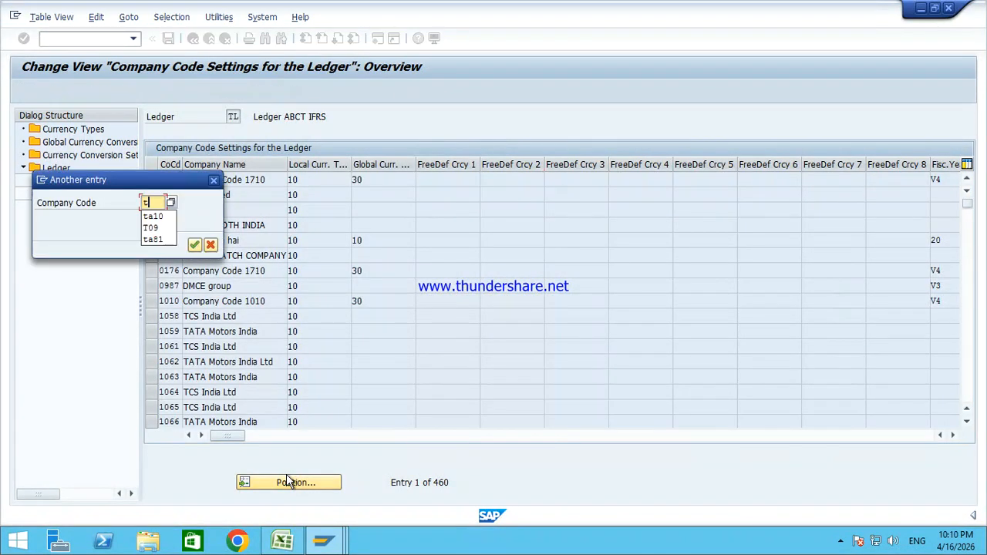
key(Return)
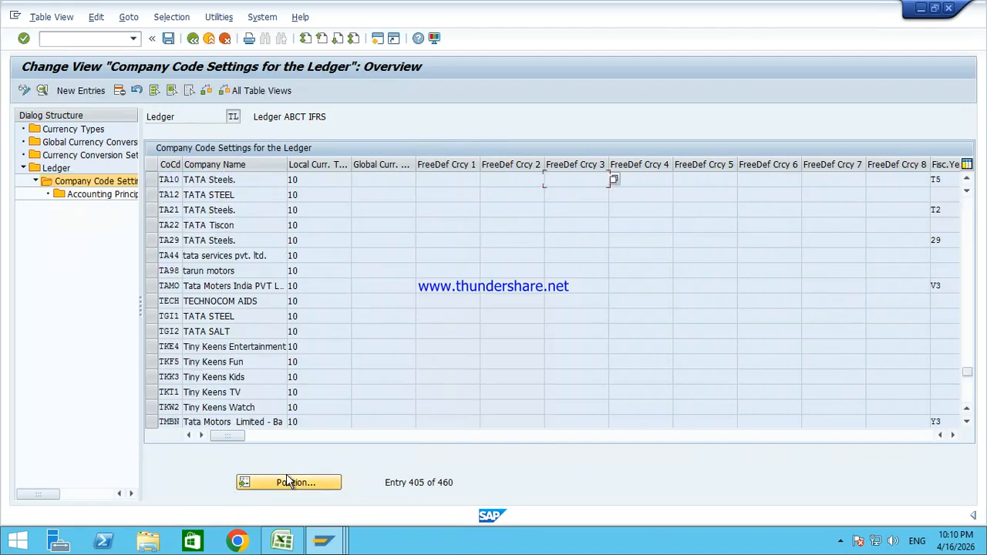
Step: Delete the TA10 row, save ledger TL's settings with 459 entries, and return to the IMG
click(151, 180)
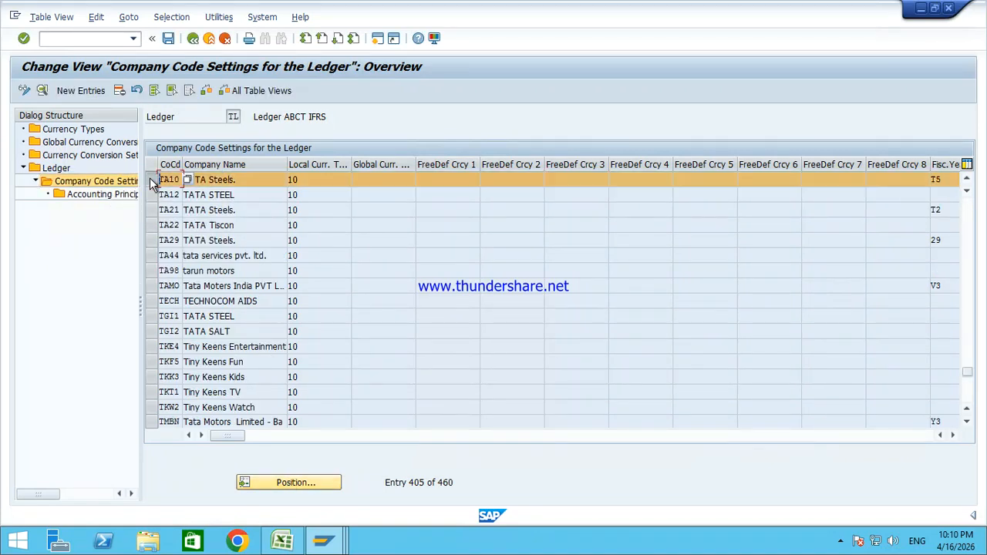
click(120, 91)
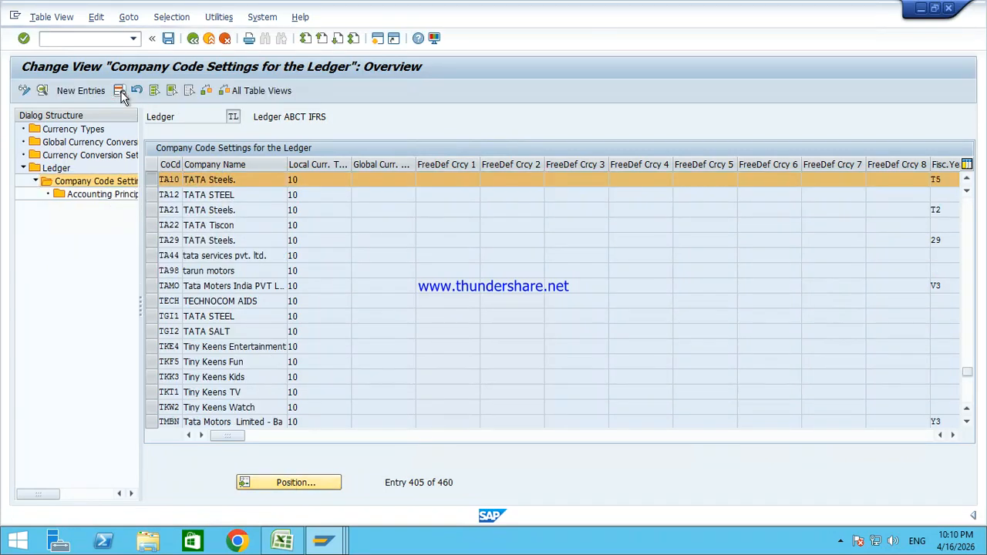
click(169, 39)
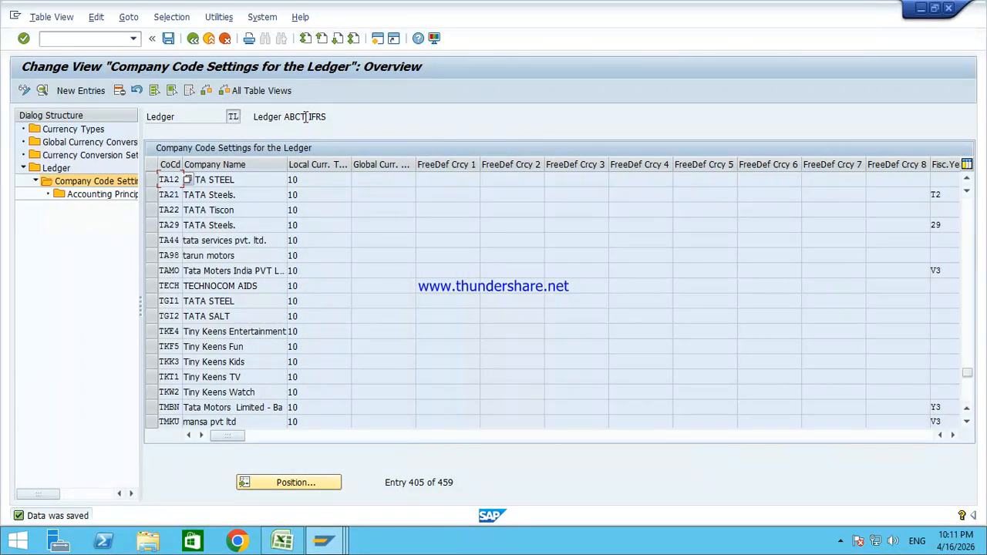
drag(285, 116, 311, 117)
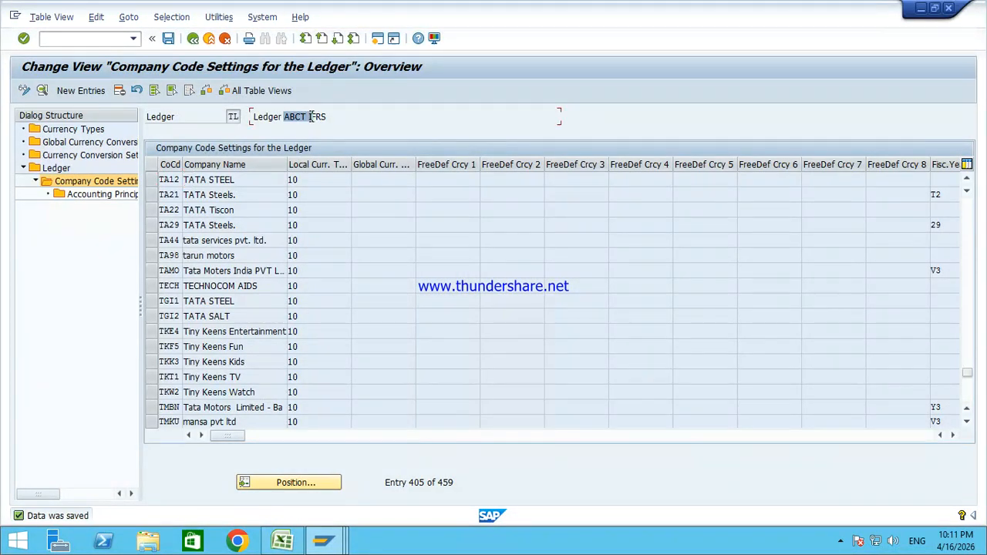
click(207, 41)
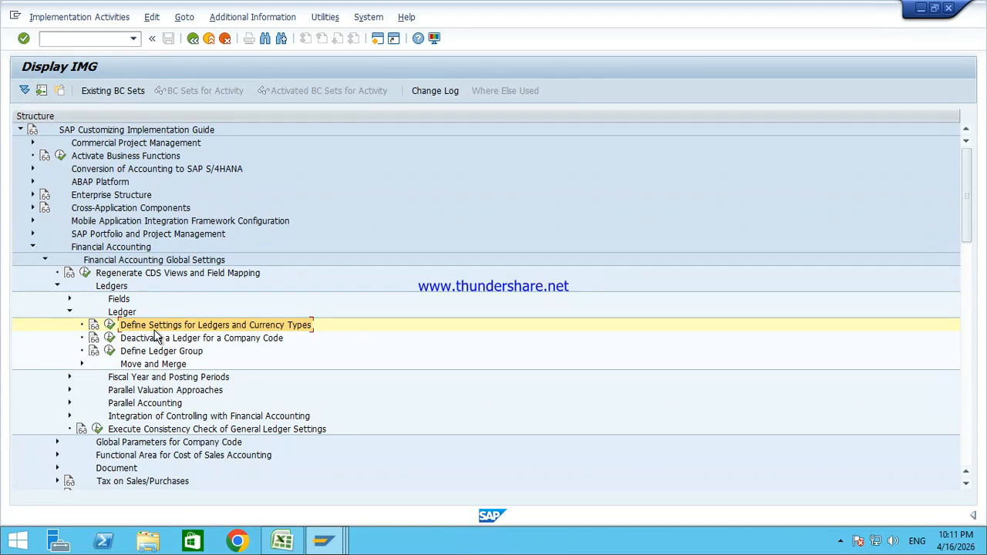
Step: Exit the IMG to SAP Easy Access, then close the messages log and the posting error help
click(205, 43)
click(205, 43)
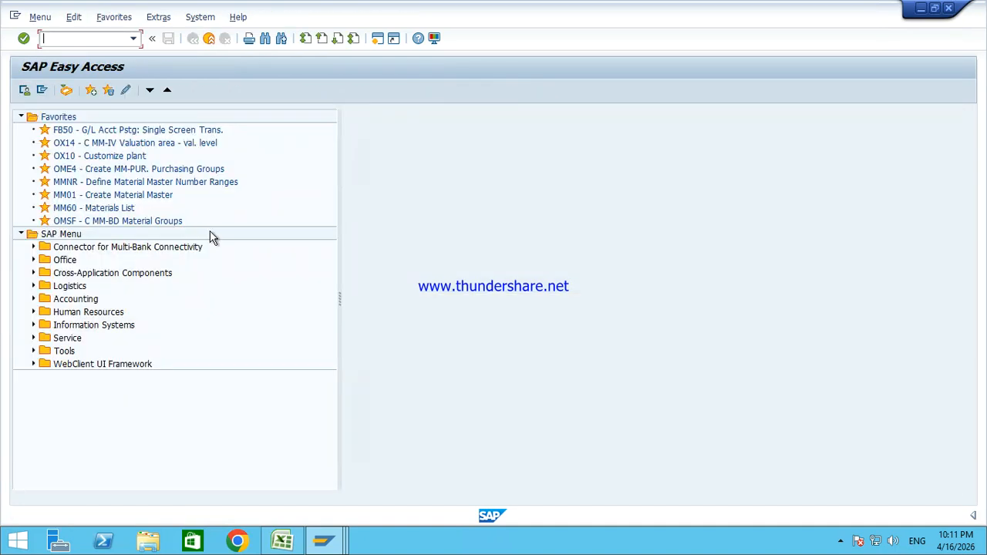
mouse_move(323, 540)
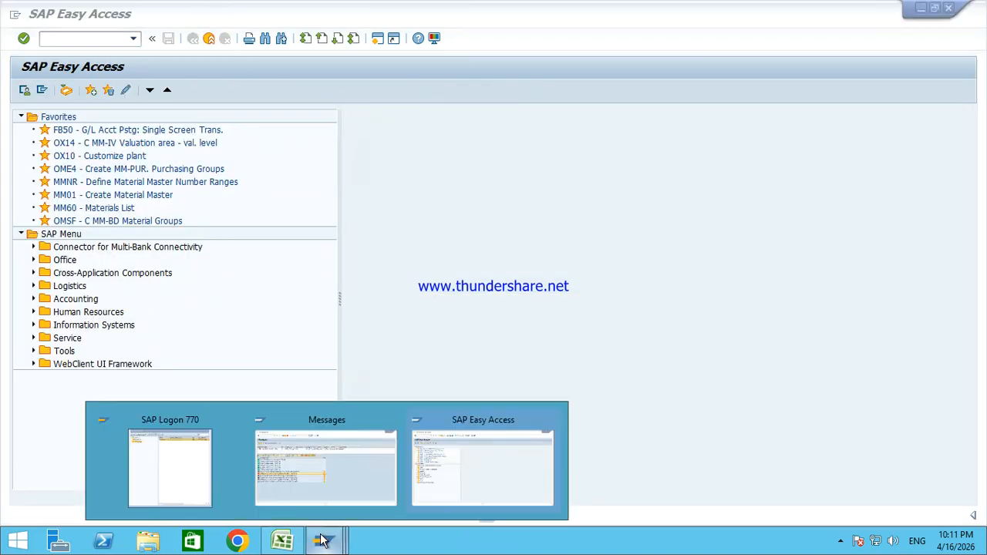
click(323, 478)
click(208, 42)
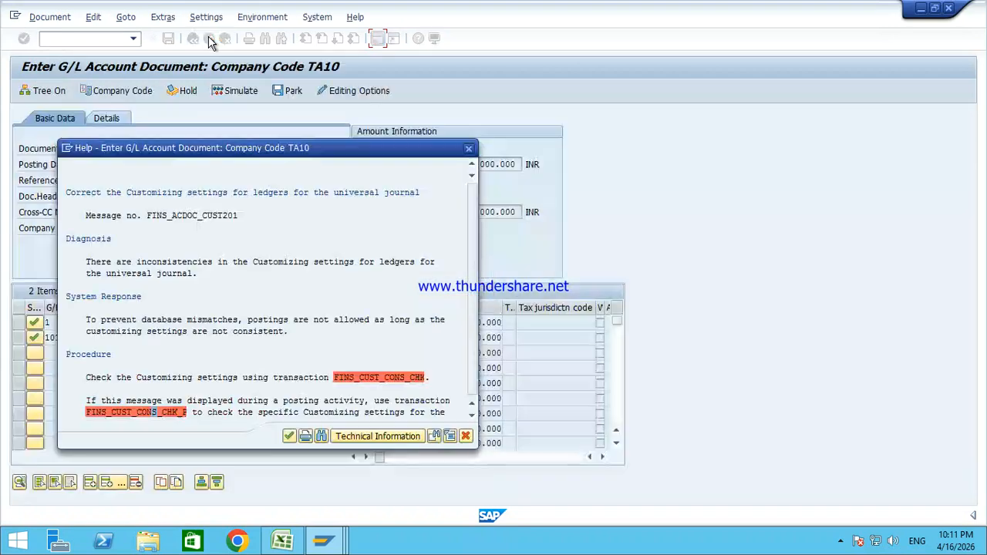
click(474, 149)
click(105, 41)
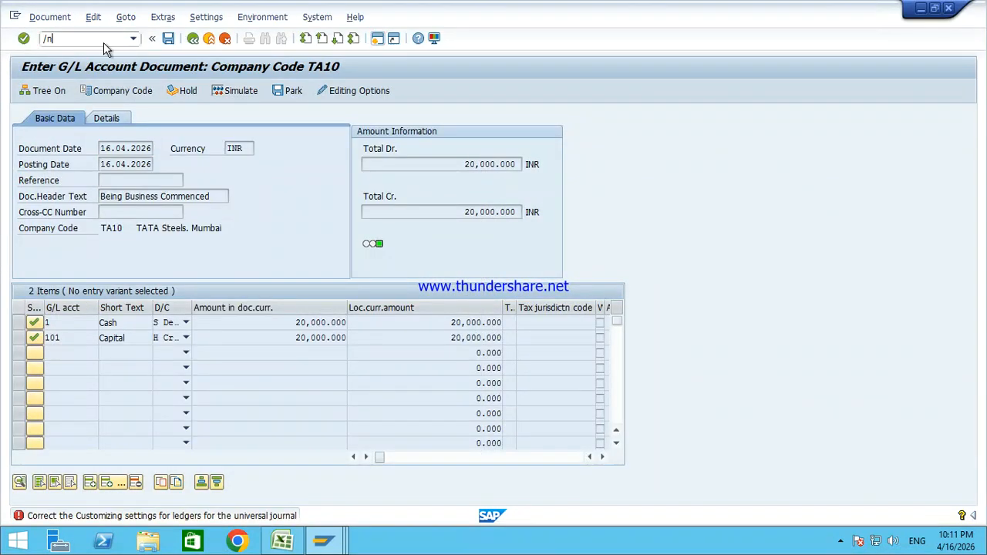
Step: Restart FB50 with document date 16.04.2026 and header text 'Being Business Commenced'
text(/n)
key(Return)
key(Return)
key(Down)
key(Return)
key(Tab)
key(Tab)
key(Tab)
key(Down)
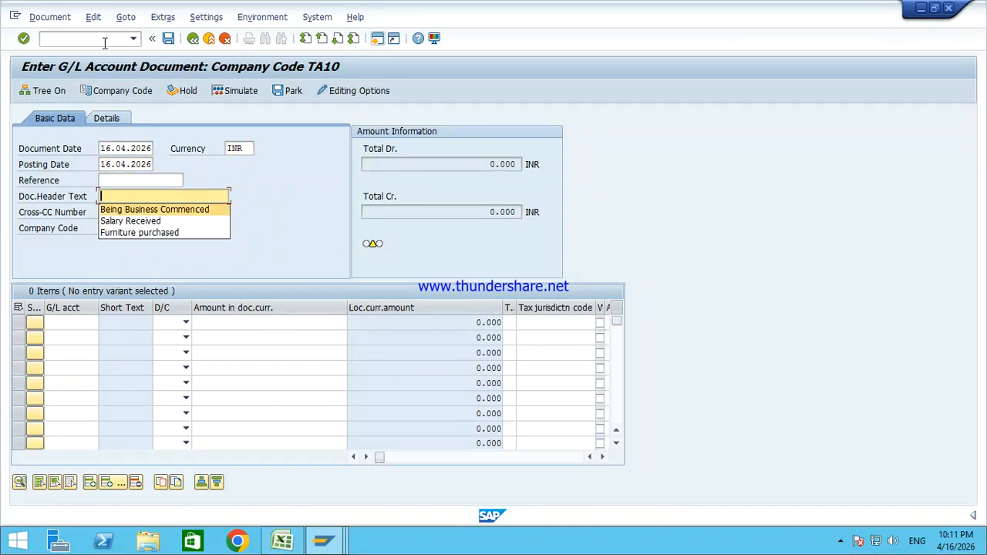
key(Return)
key(Tab)
key(Tab)
Step: Enter the first line as a debit of 20000 to G/L account 1 (Cash)
text(1)
key(Tab)
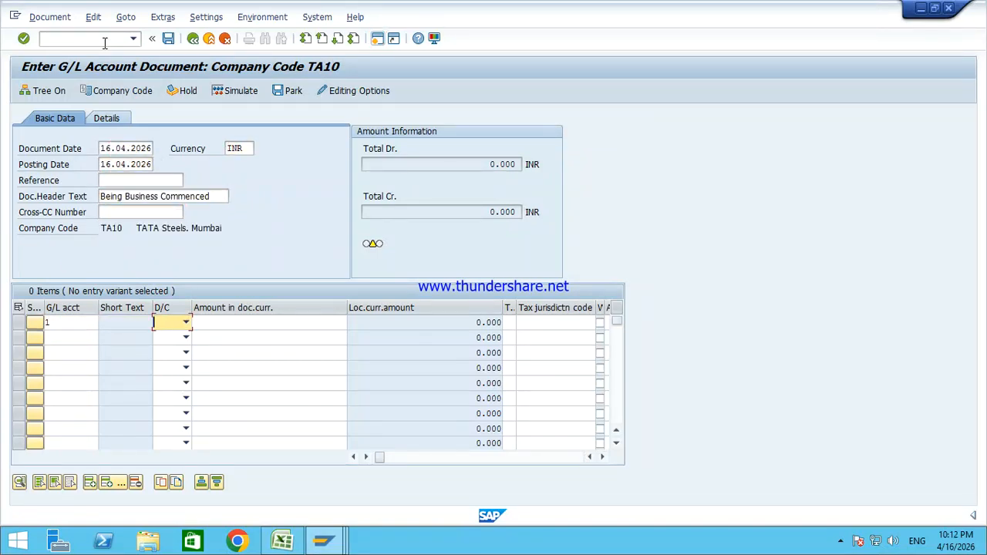
key(Tab)
key(Down)
key(Down)
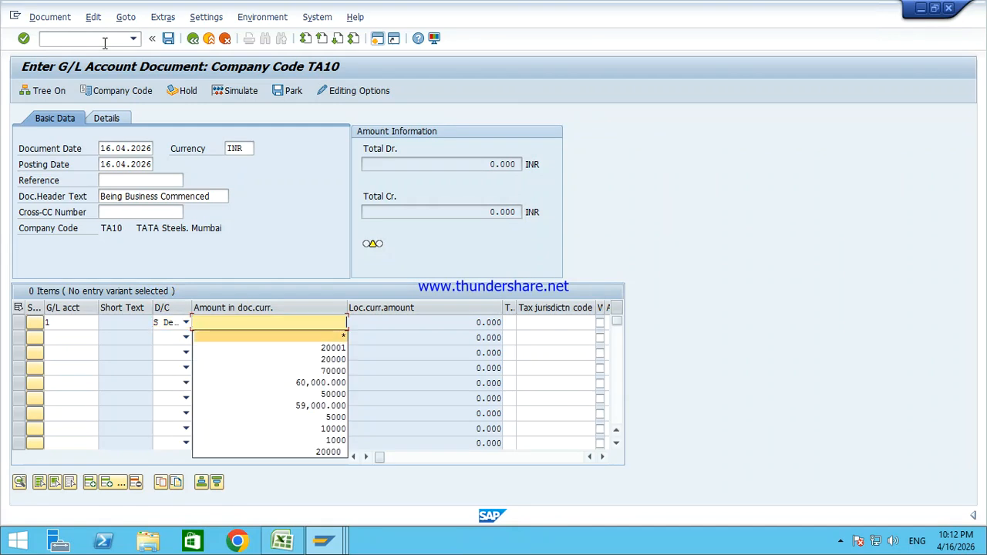
key(Down)
key(Return)
key(Down)
key(shift+Tab)
key(shift+Tab)
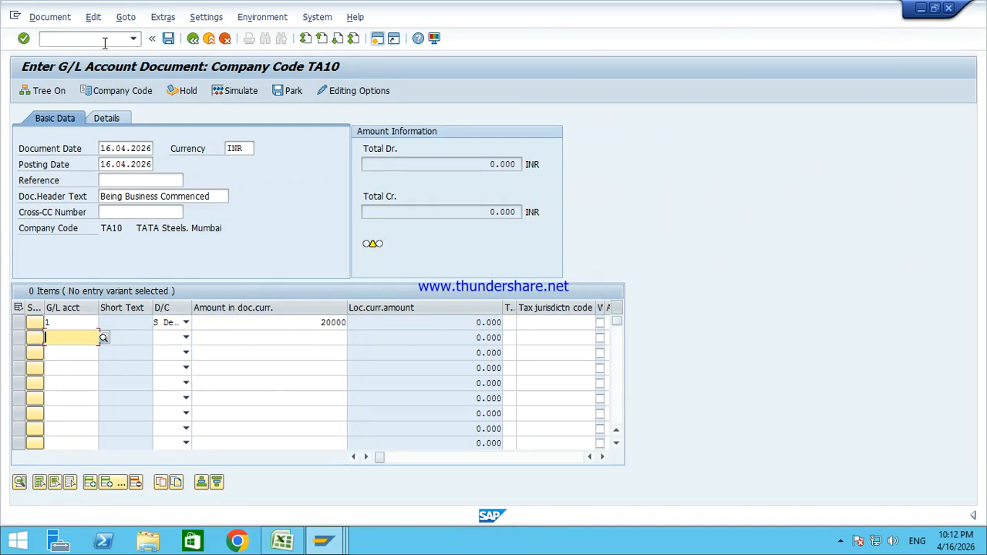
Step: Enter G/L account 101 (Capital) as the credit line, balance the document, and simulate it
click(143, 147)
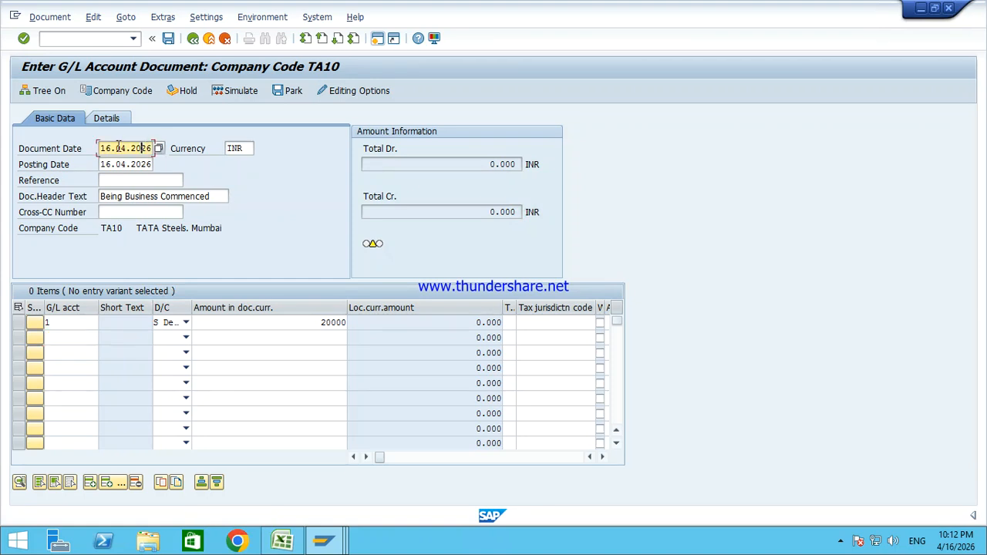
click(68, 337)
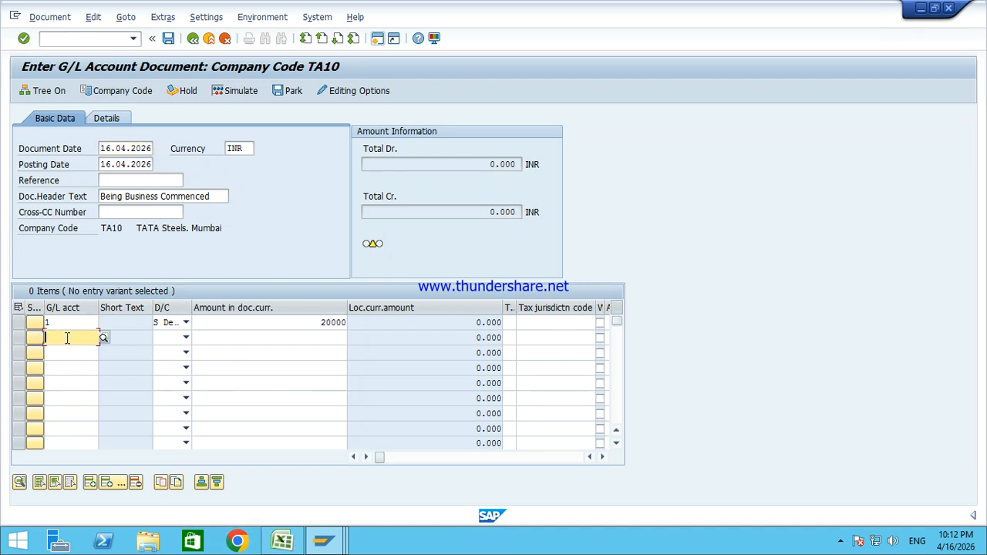
text(101)
key(Tab)
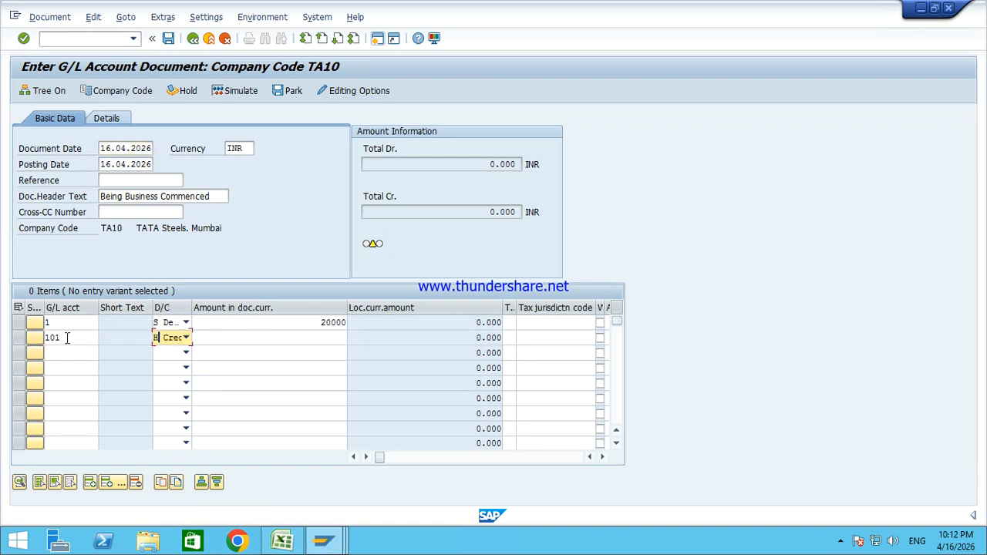
key(Tab)
key(Return)
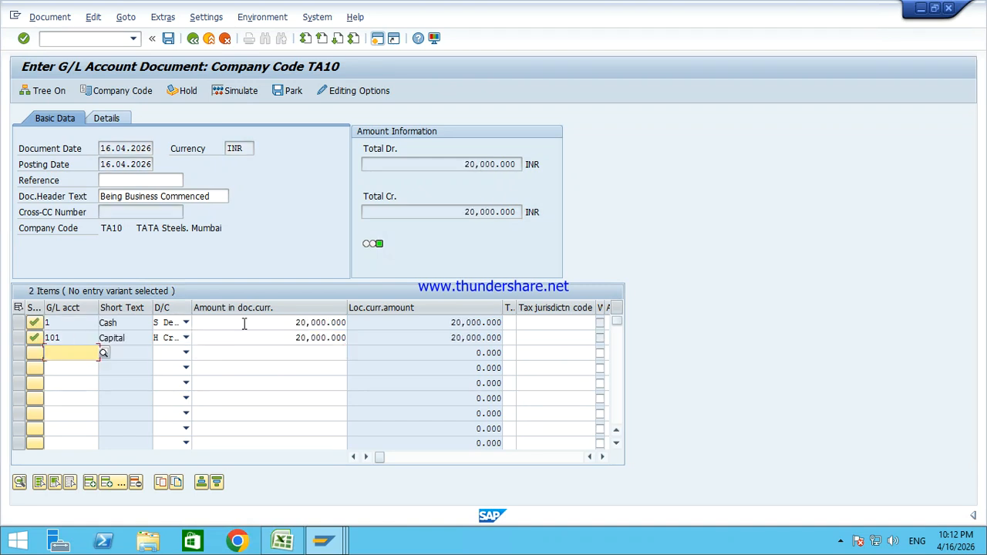
click(236, 98)
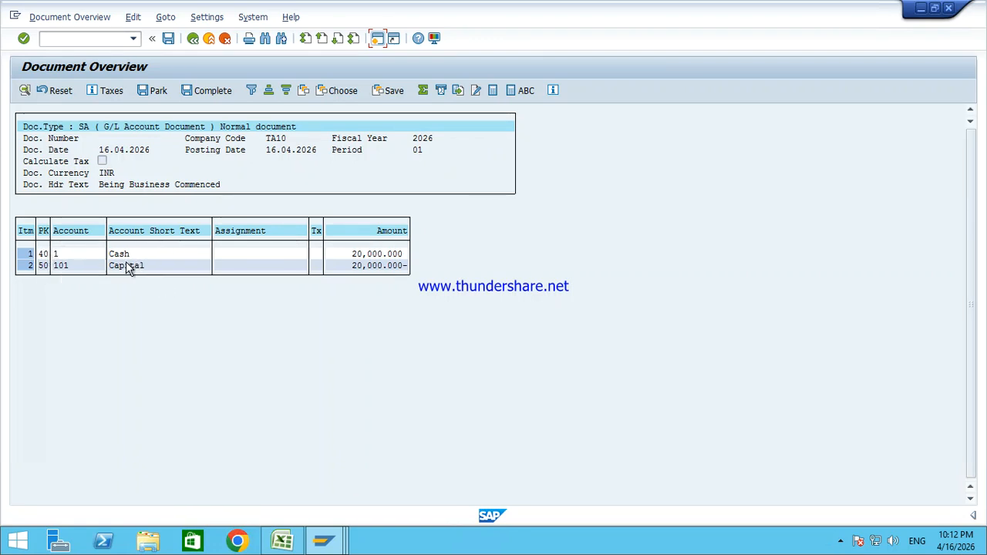
Step: Post the simulated Cash/Capital entry, creating document 1 in company code TA10
click(168, 40)
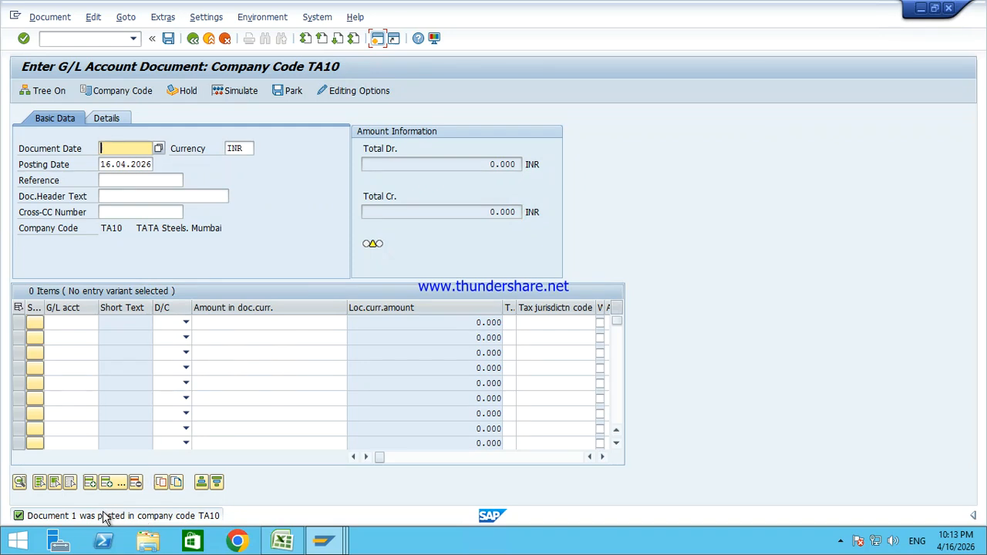
Step: Fill the header with document date 16.04.2026 and header text Furniture purchased
key(BackSpace)
key(Down)
key(Tab)
key(Tab)
key(Tab)
key(Tab)
key(BackSpace)
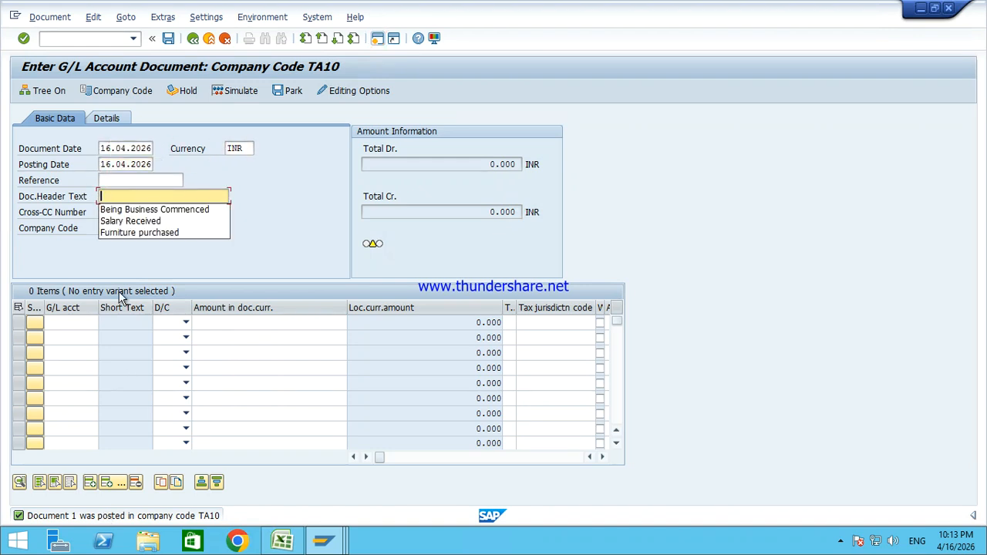
key(Down)
key(Down)
key(Return)
Step: Enter the first line as a 10000 debit to account 4 Furniture A/c
click(105, 324)
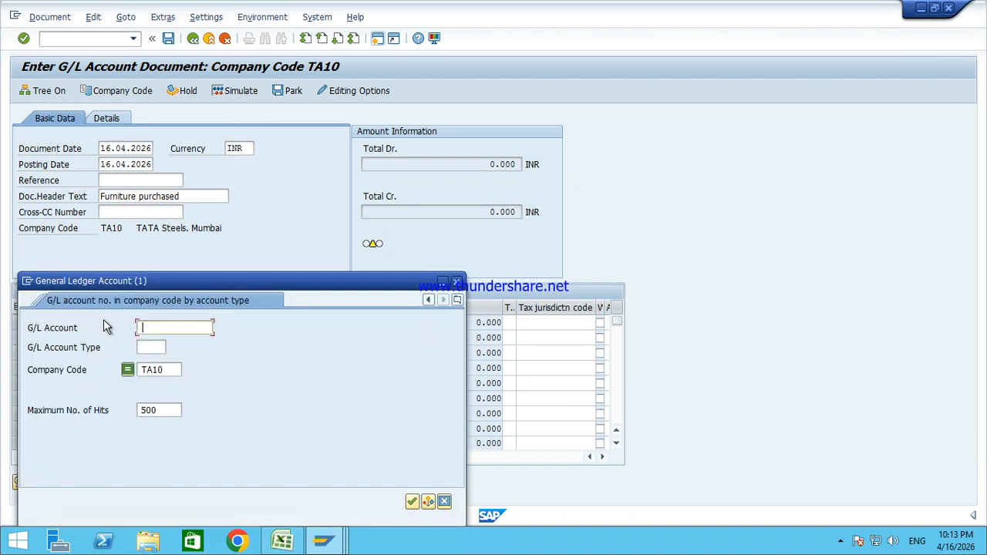
key(Return)
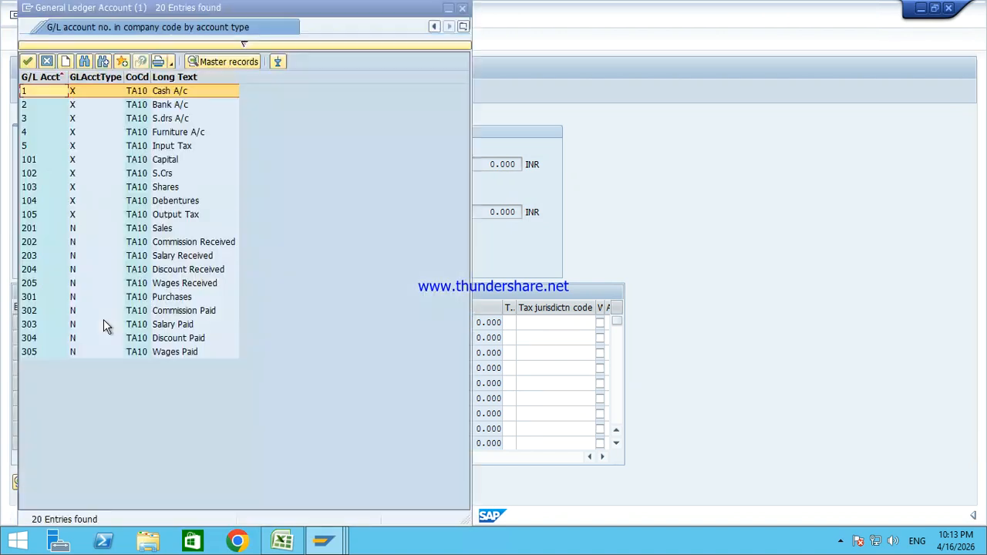
double_click(156, 132)
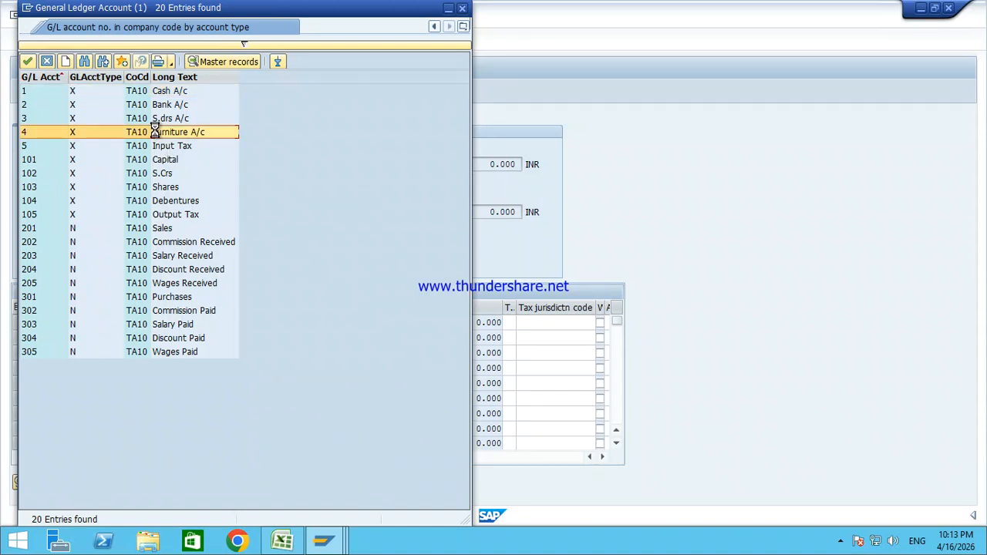
key(Tab)
key(s)
key(Tab)
text(10000)
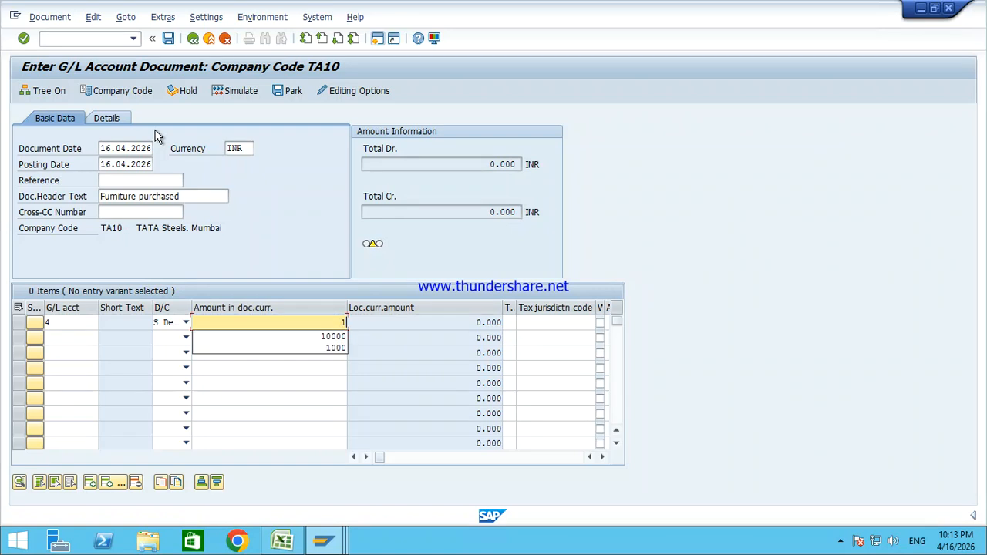
key(Tab)
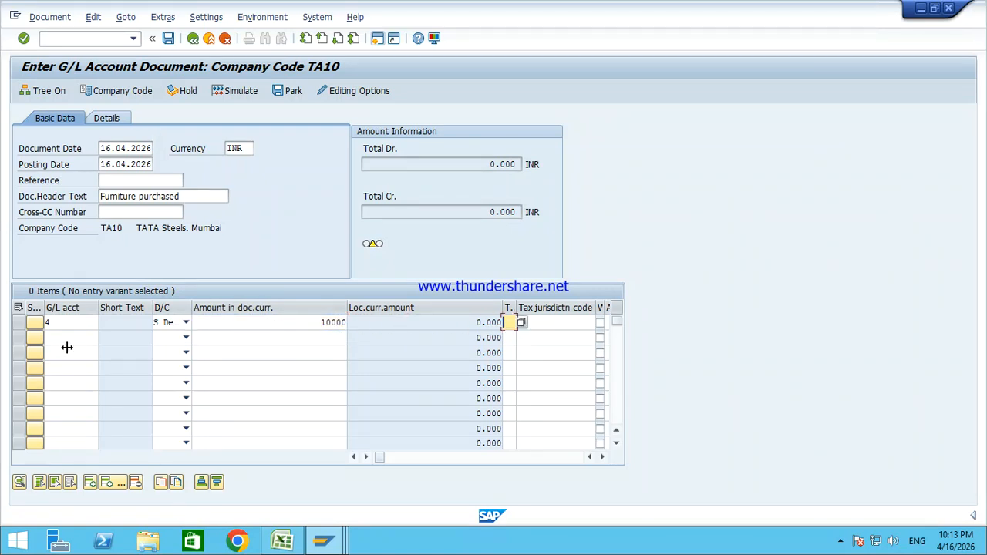
Step: Add account 1 Cash as the credit line and simulate the document
click(74, 339)
text(1)
key(Tab)
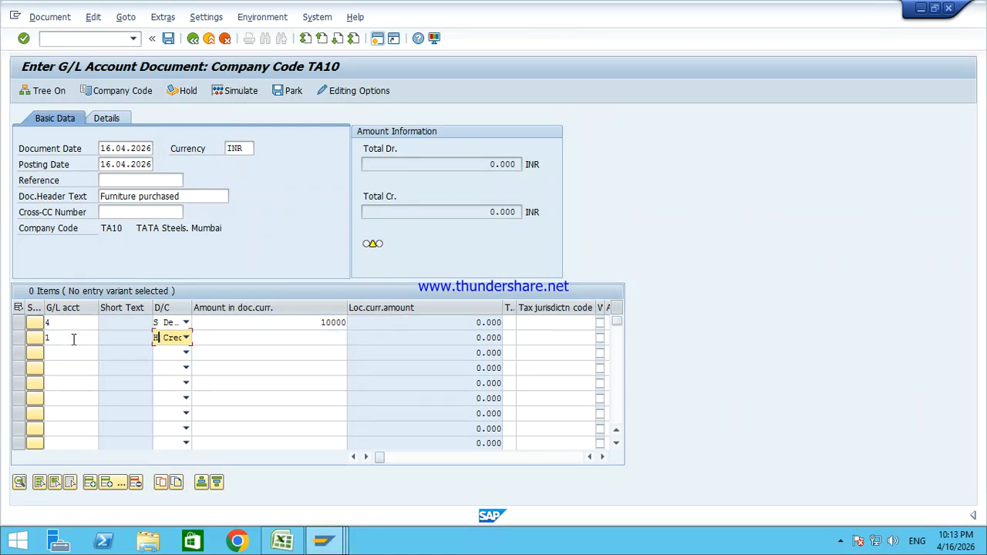
key(Tab)
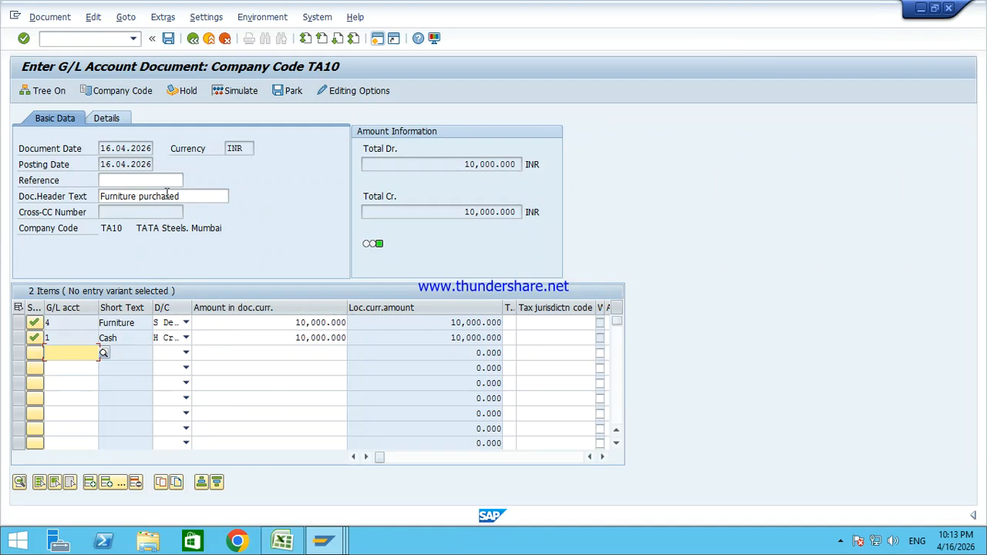
click(235, 91)
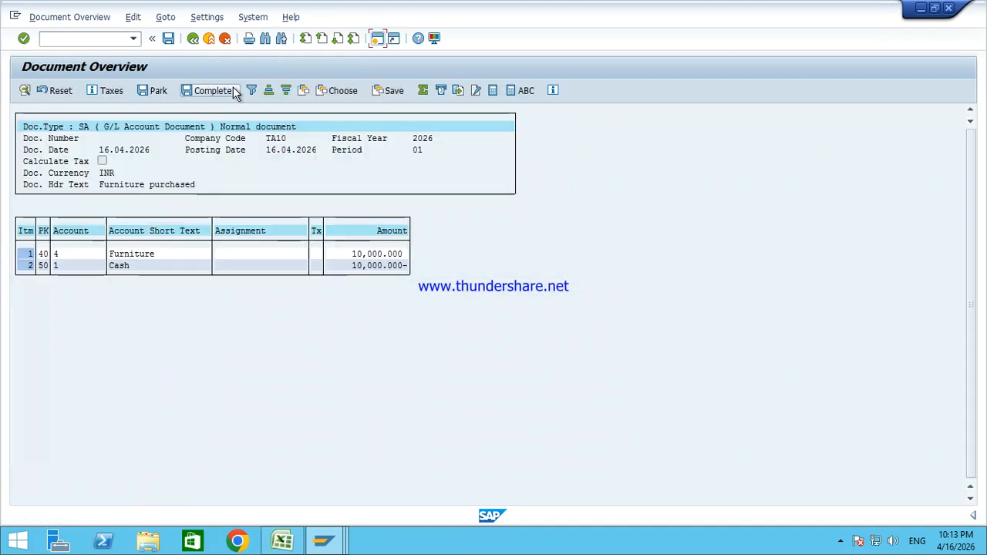
Step: Post the furniture document and date the new entry 16.04.2026
click(168, 39)
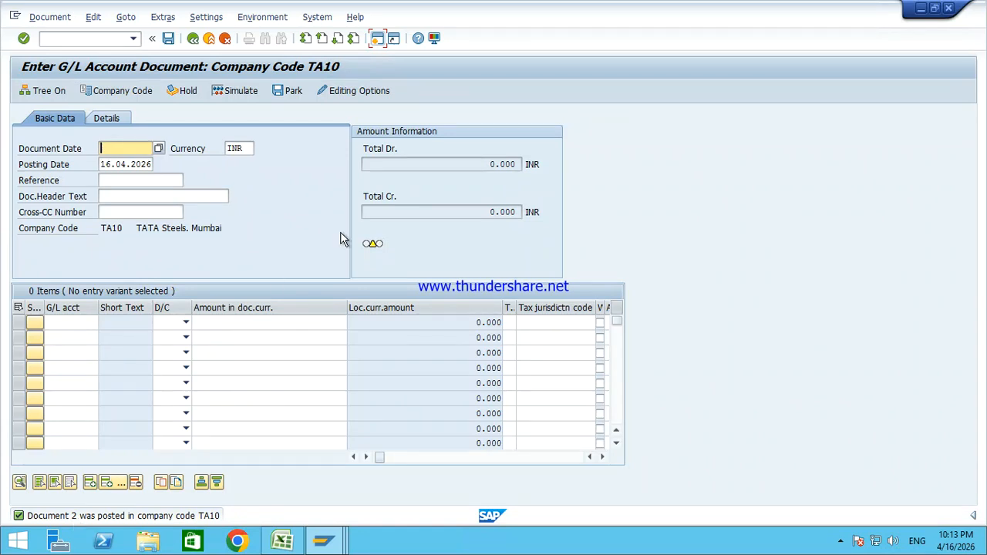
key(Down)
key(Tab)
key(Tab)
key(Tab)
key(Tab)
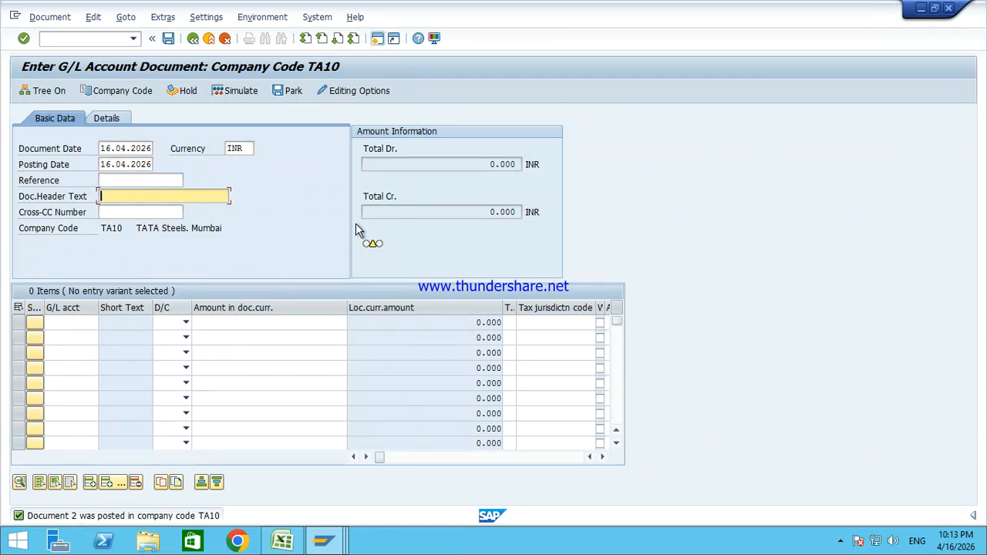
Step: Check the Salary Received entry lines in the Word notes, then return to SAP
click(627, 9)
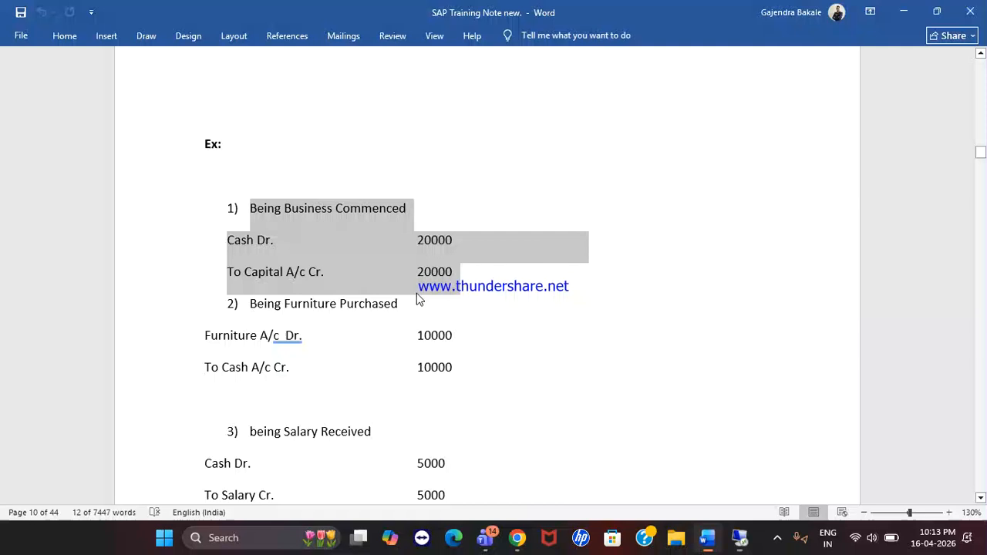
drag(250, 302, 375, 346)
scroll(375, 346, down, 3)
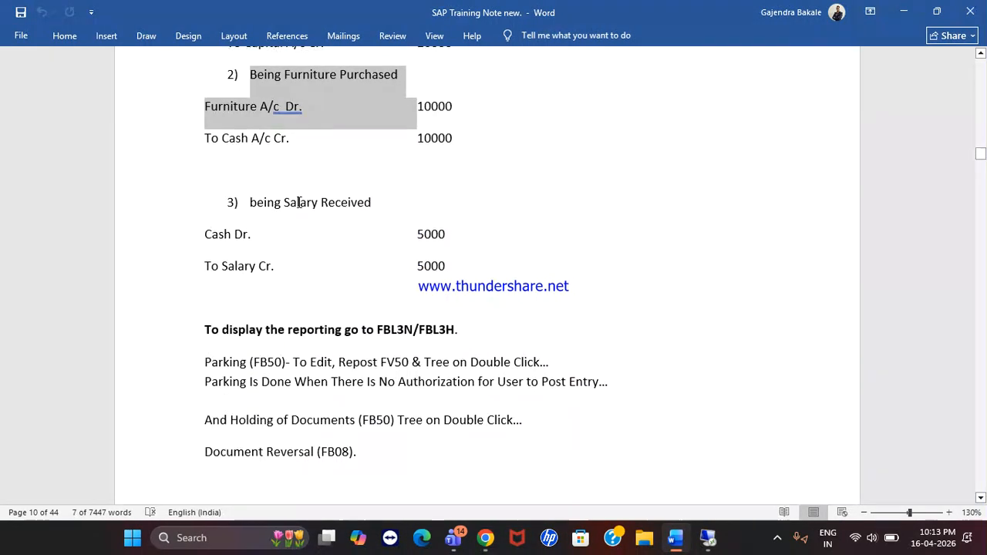
scroll(297, 204, up, 2)
drag(245, 307, 448, 356)
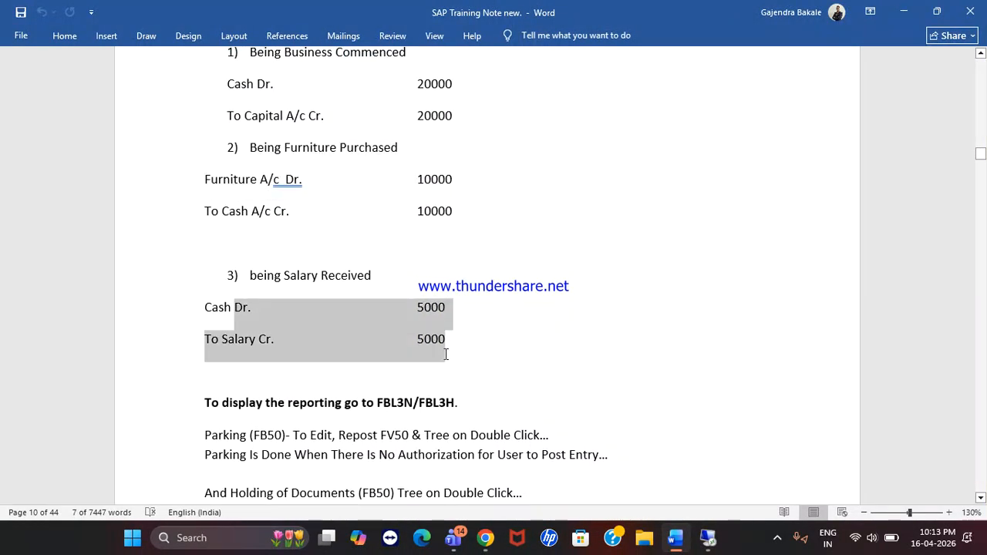
click(708, 538)
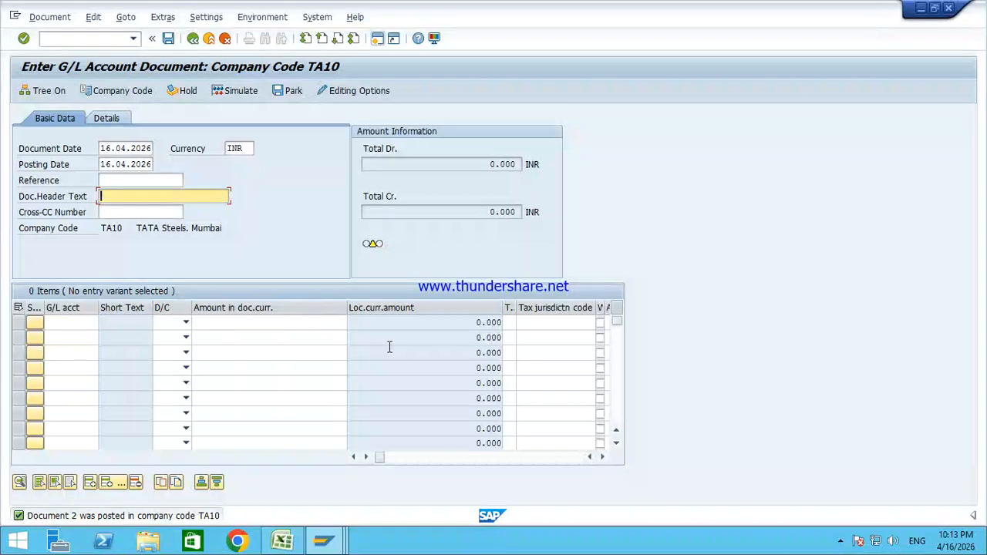
Step: Set header text Salary Received and enter line 1 as a 5000 debit to account 1
key(Down)
key(Down)
key(Down)
key(Tab)
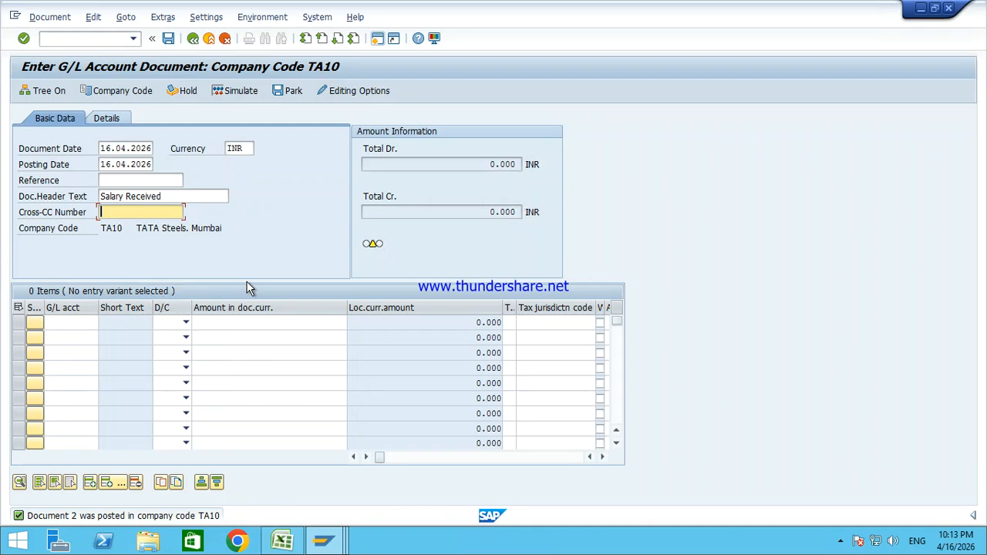
click(55, 324)
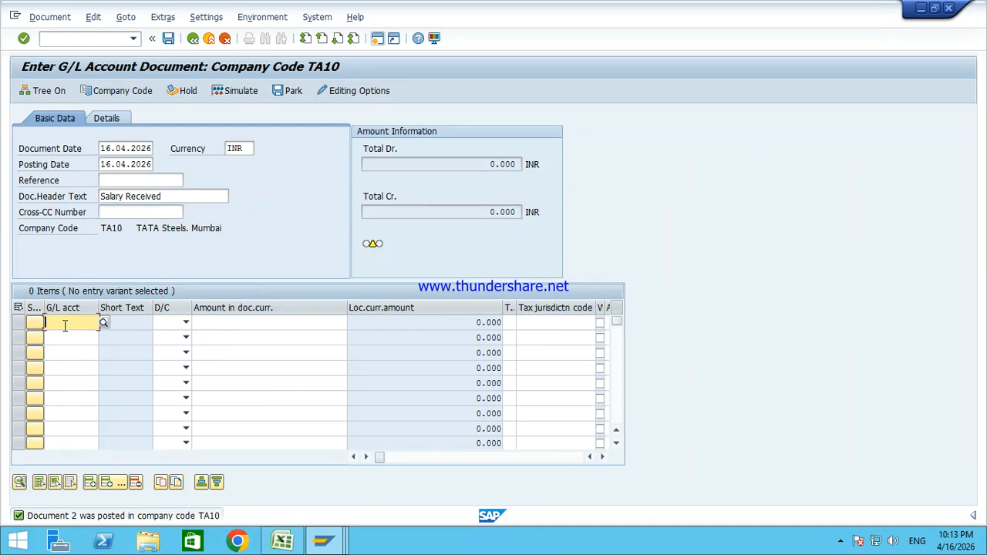
text(1)
key(Tab)
key(s)
key(Tab)
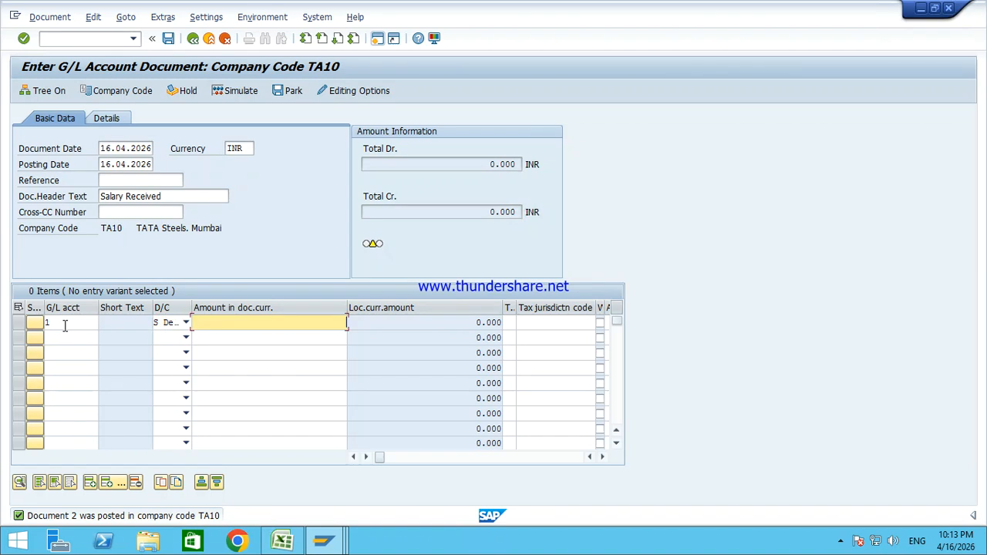
text(5000)
Step: Credit account 203 with the balancing amount (*), simulate, and post the document
click(57, 334)
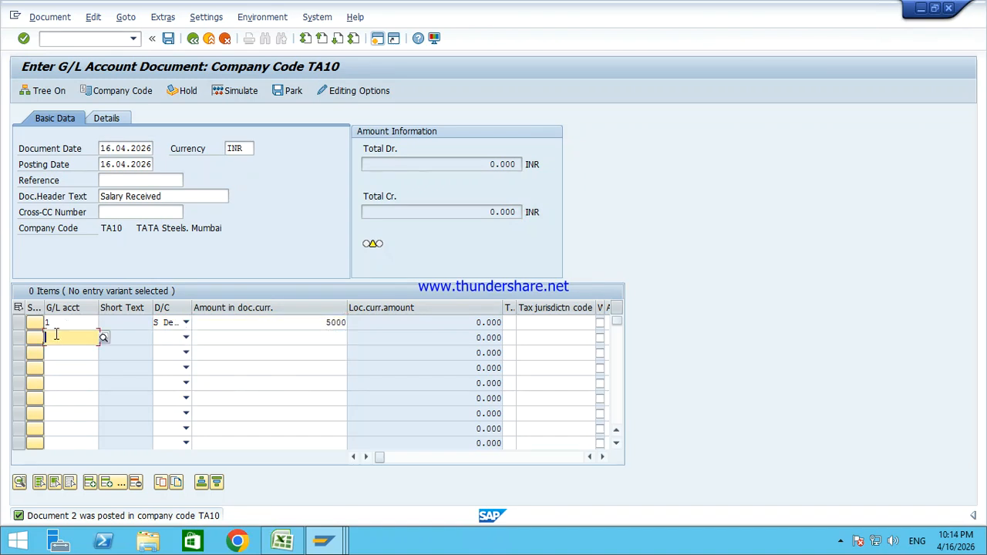
text(203)
key(Tab)
key(h)
key(Tab)
text(*)
key(Return)
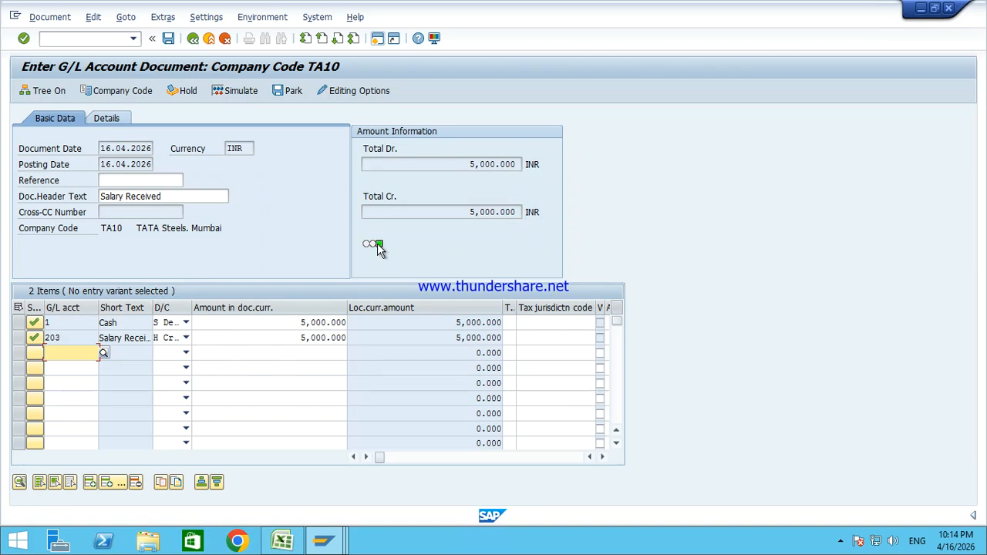
click(236, 90)
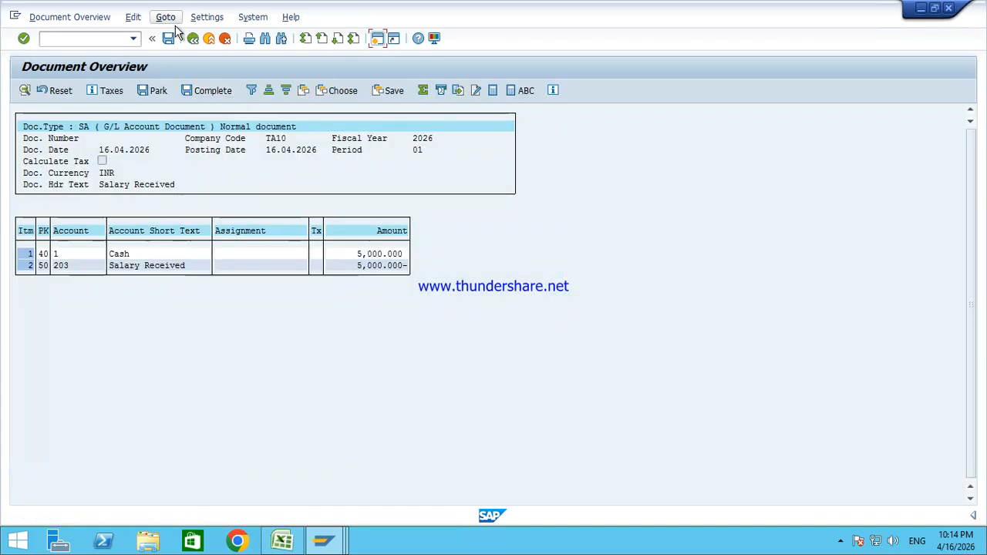
click(170, 41)
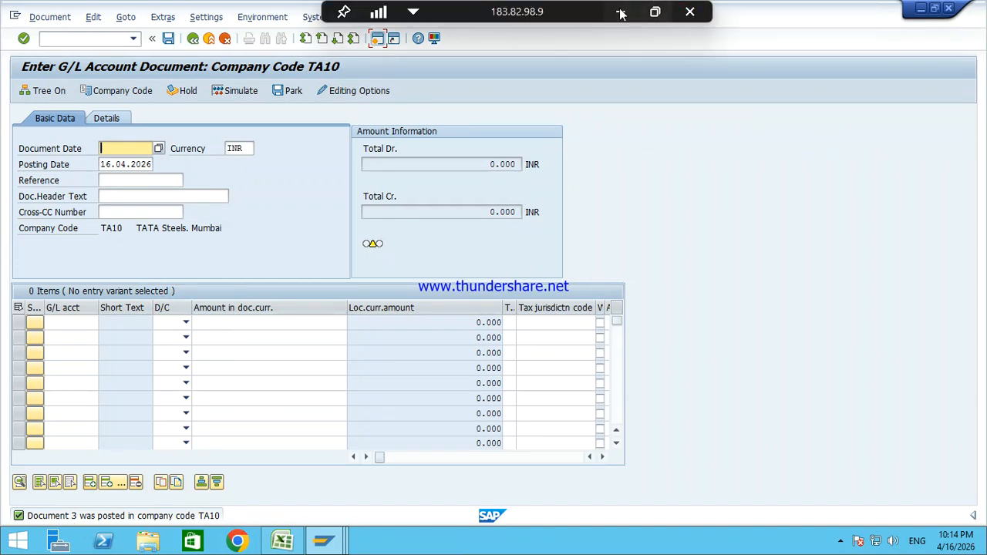
click(621, 14)
scroll(392, 417, down, 1)
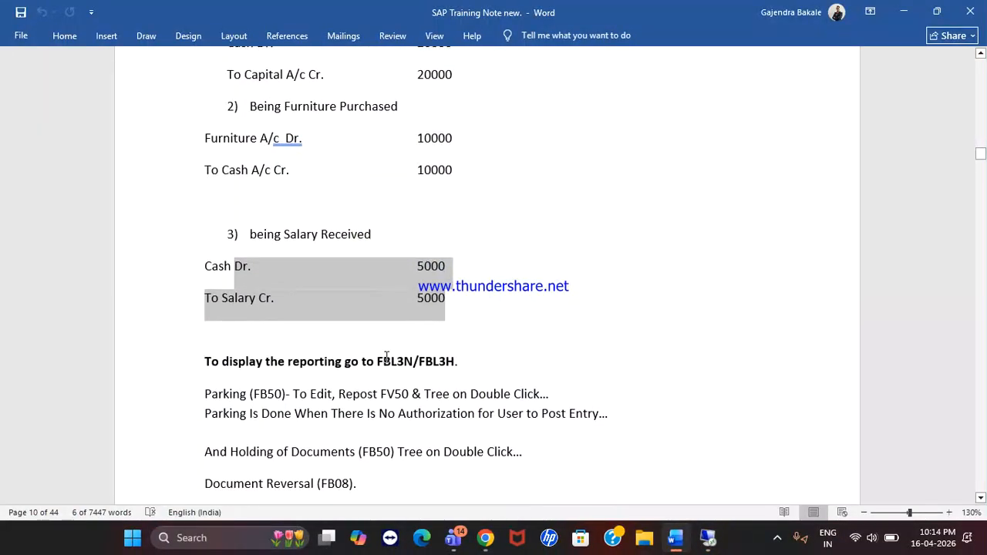
drag(381, 360, 452, 361)
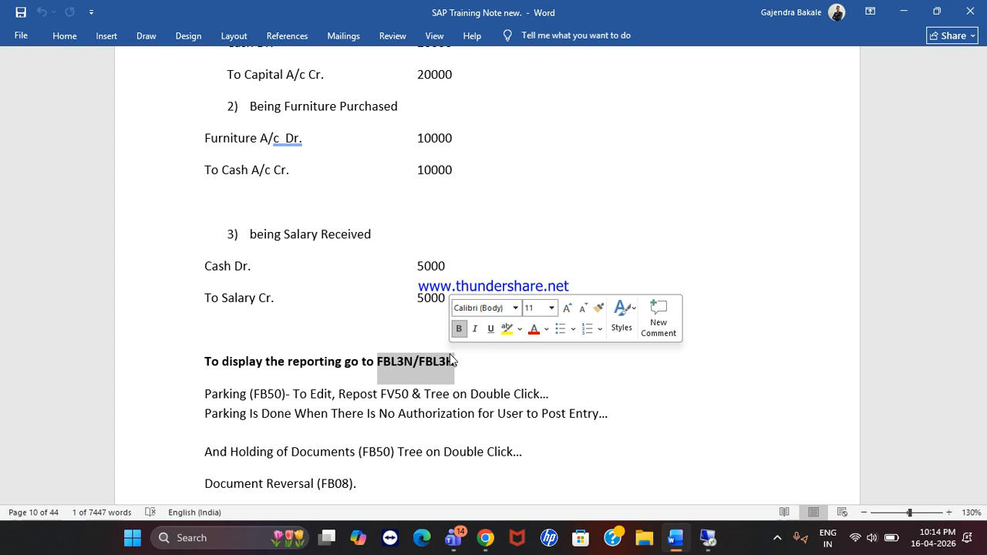
click(399, 376)
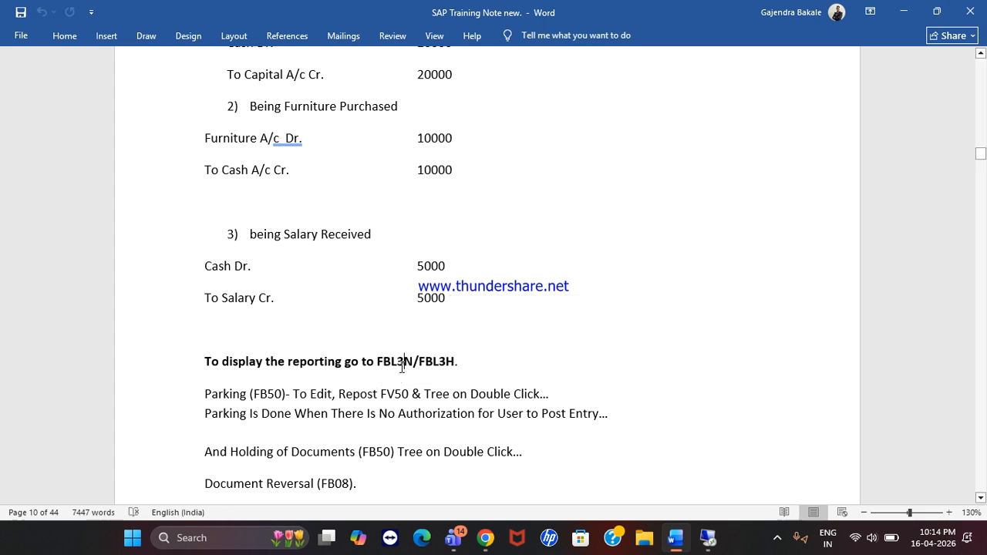
key(alt+Tab)
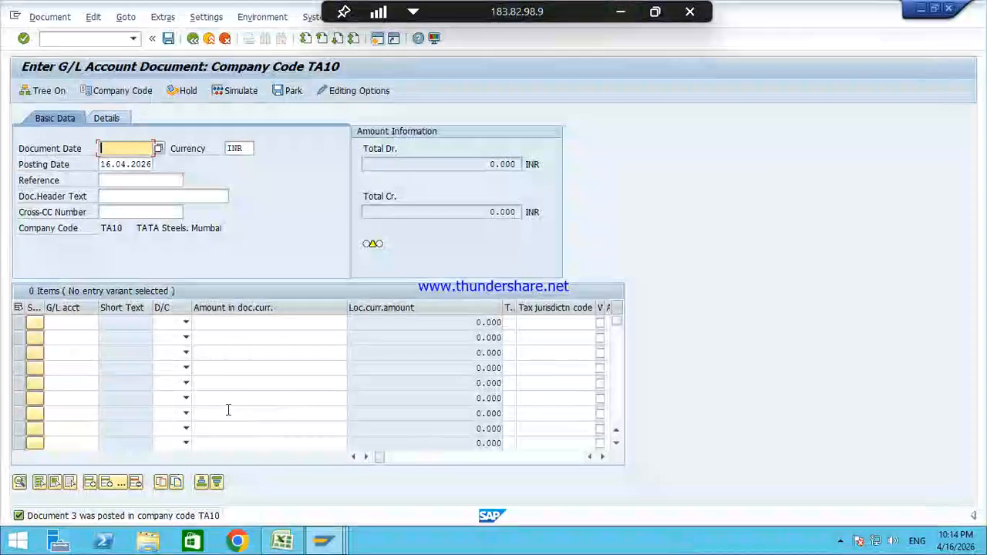
Step: Return to SAP Easy Access and browse the General Ledger Account transactions FAGLB03, FAGLL03H, FAGLL03
click(103, 43)
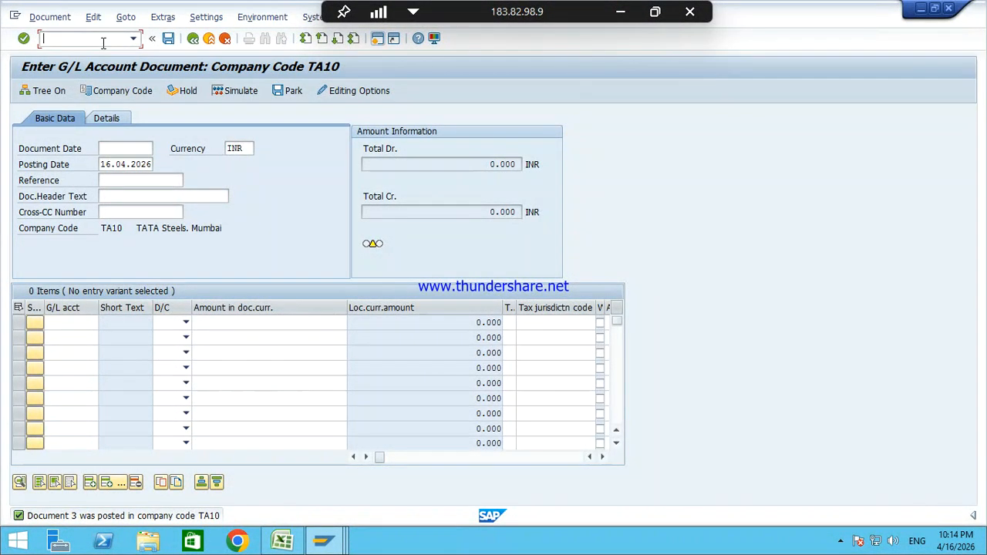
key(F3)
key(Left)
key(Left)
key(Down)
key(Down)
key(Right)
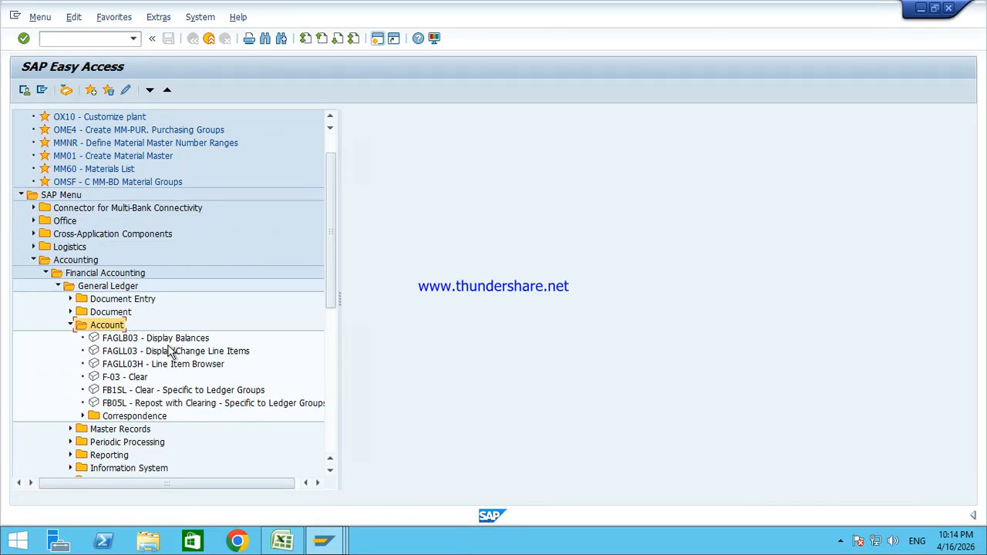
click(139, 340)
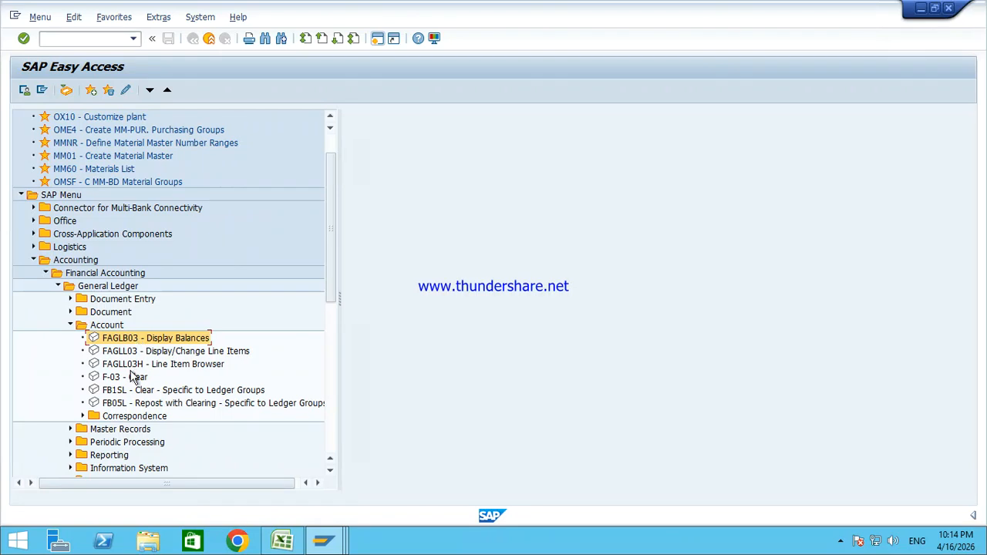
click(130, 370)
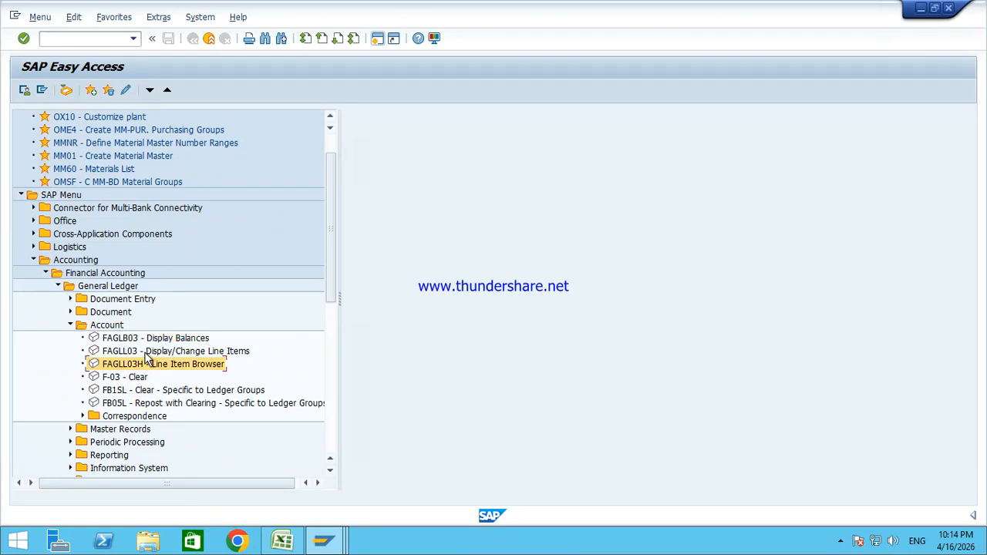
click(146, 354)
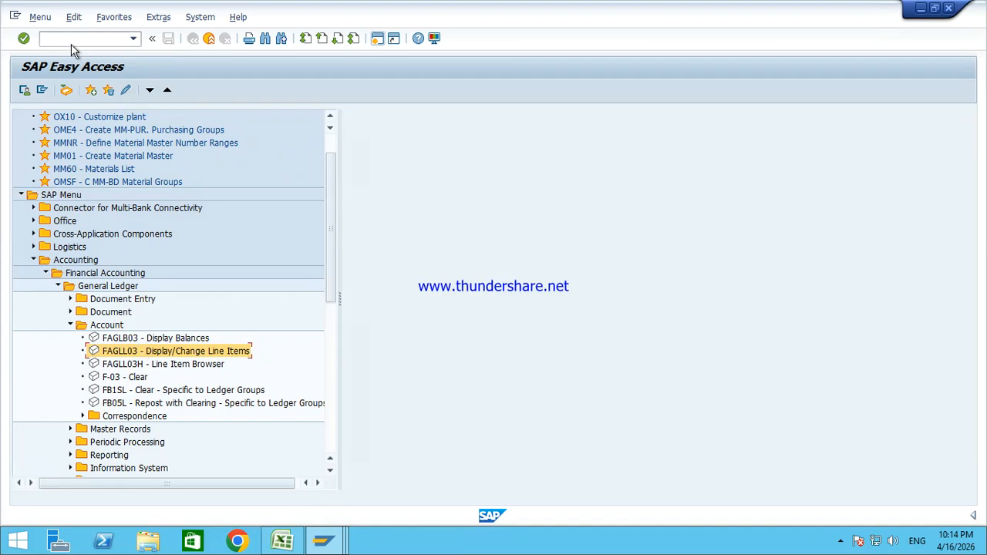
Step: Run FBL3N and go to the company code TA10 field
text(FBL3N)
key(Return)
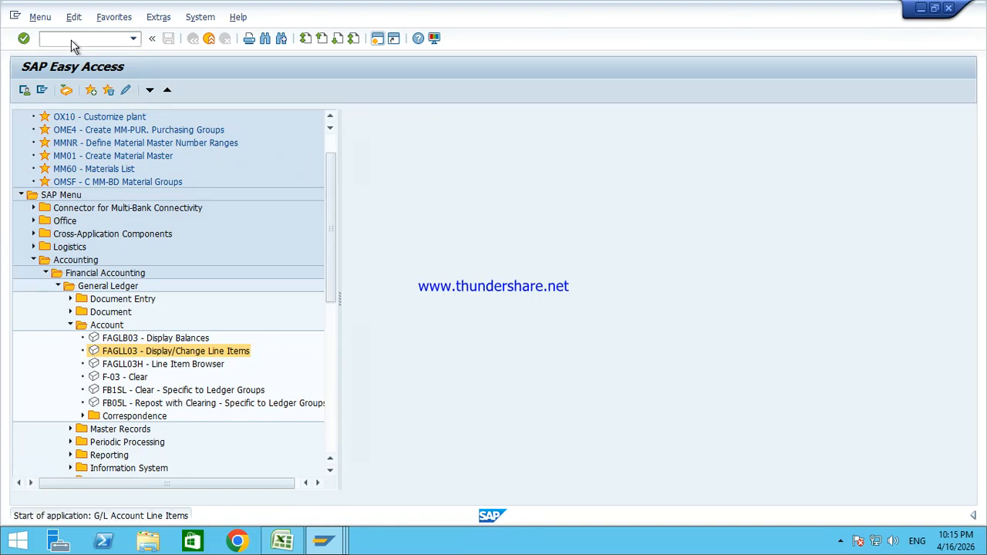
click(206, 148)
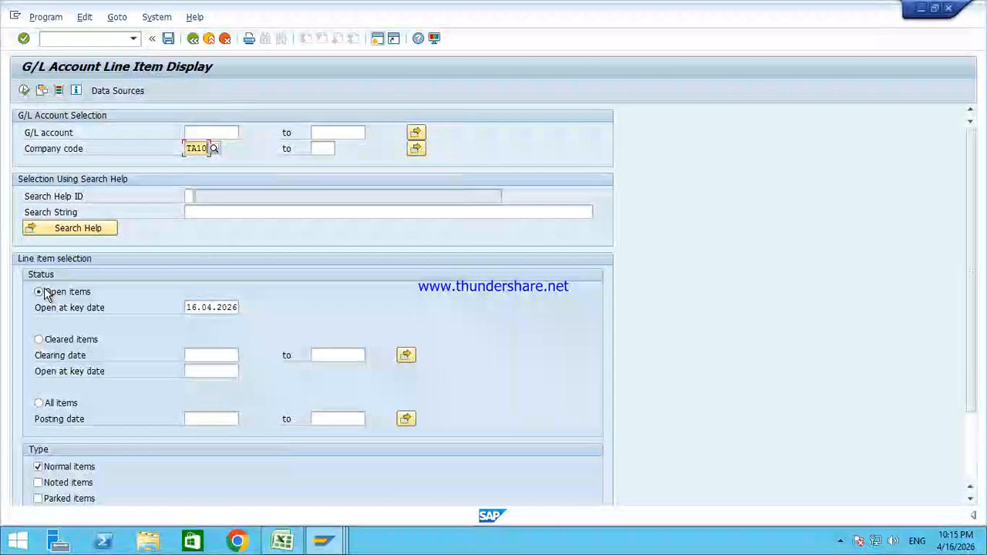
Step: Compare the item status options, select All items for TA10 with no G/L account, and execute
click(66, 347)
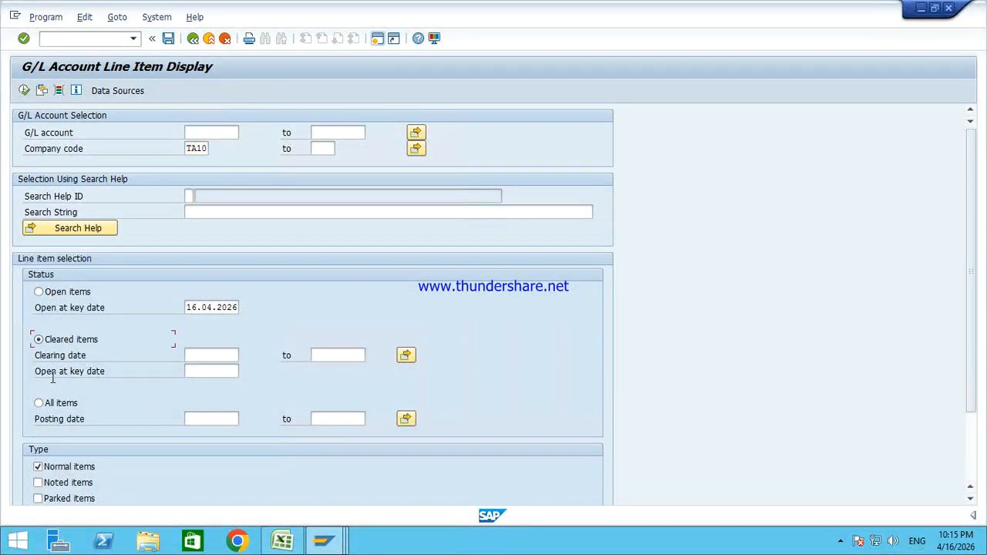
click(48, 403)
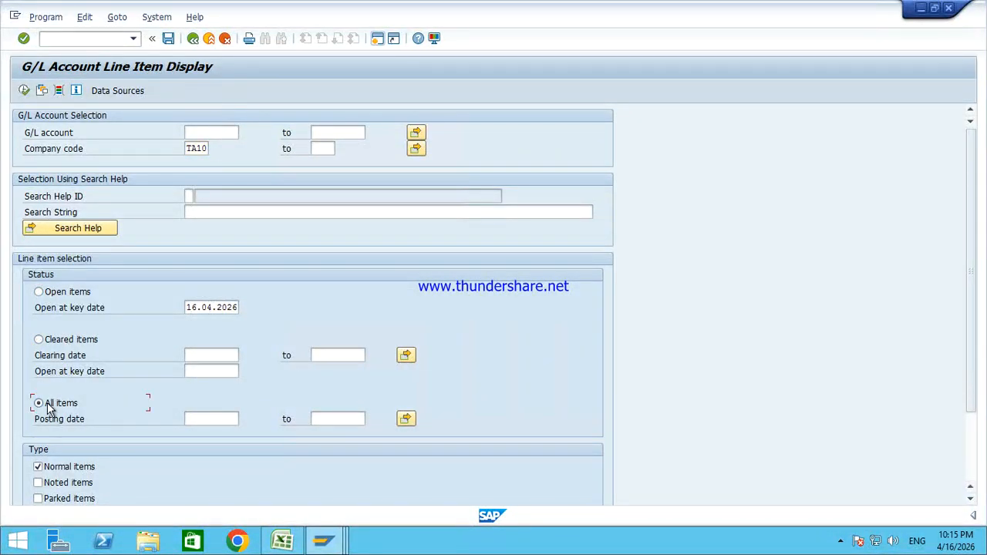
click(61, 296)
click(55, 344)
click(52, 405)
click(207, 148)
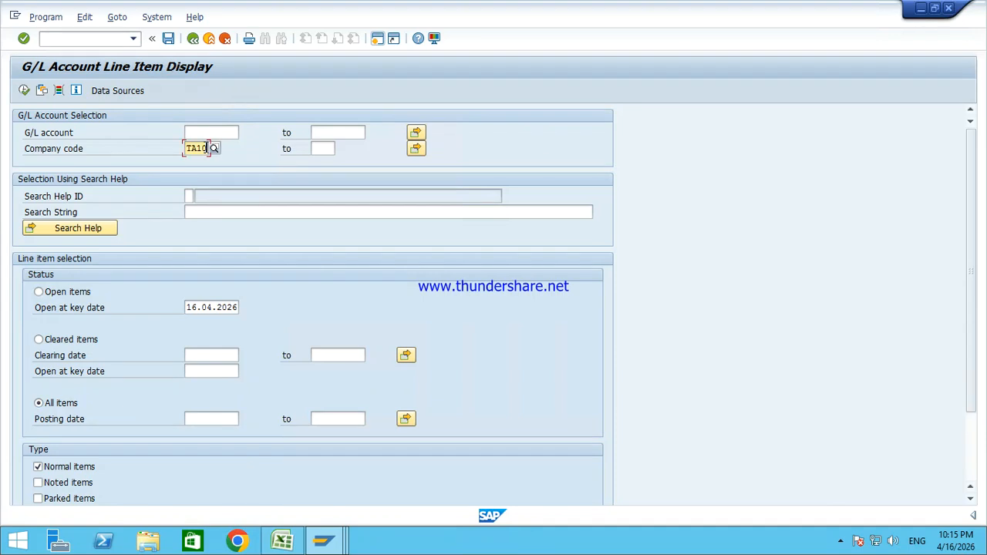
click(207, 133)
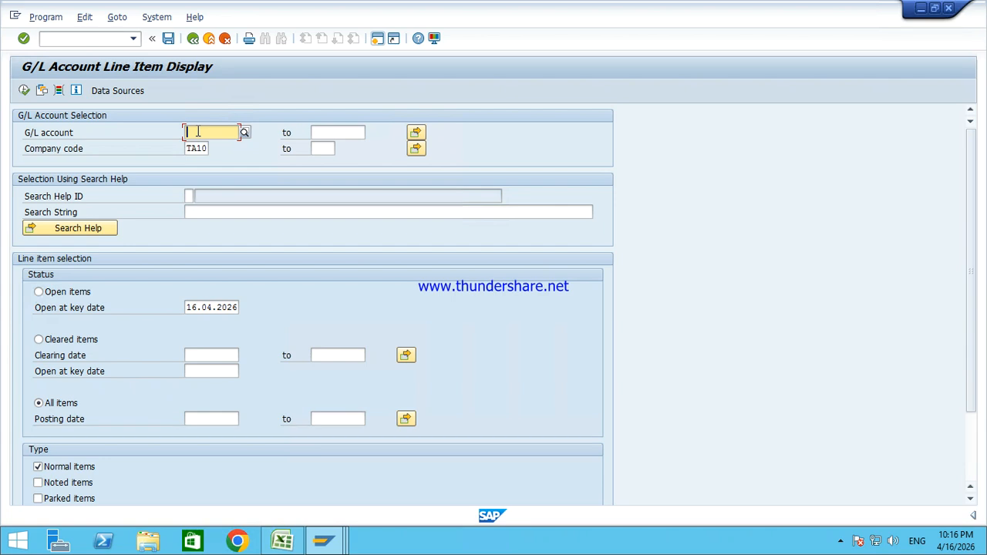
click(24, 90)
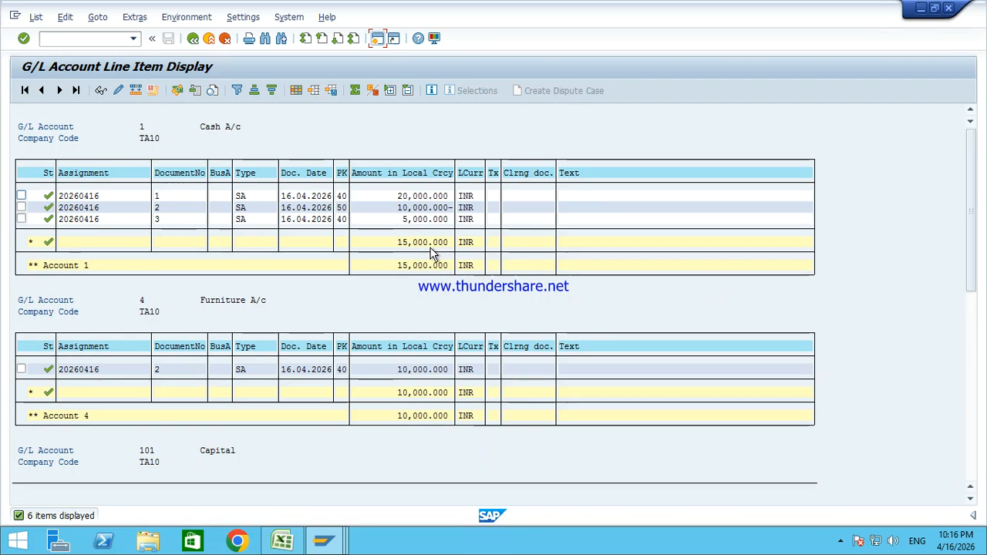
Step: Open document 1 from the Cash list and inspect its Cash debit and Capital credit lines
click(166, 197)
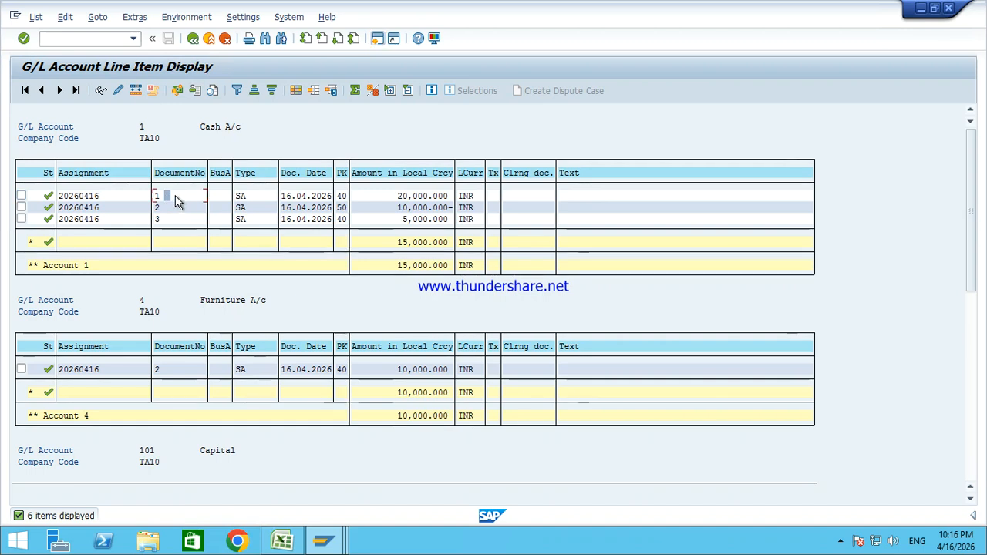
double_click(171, 199)
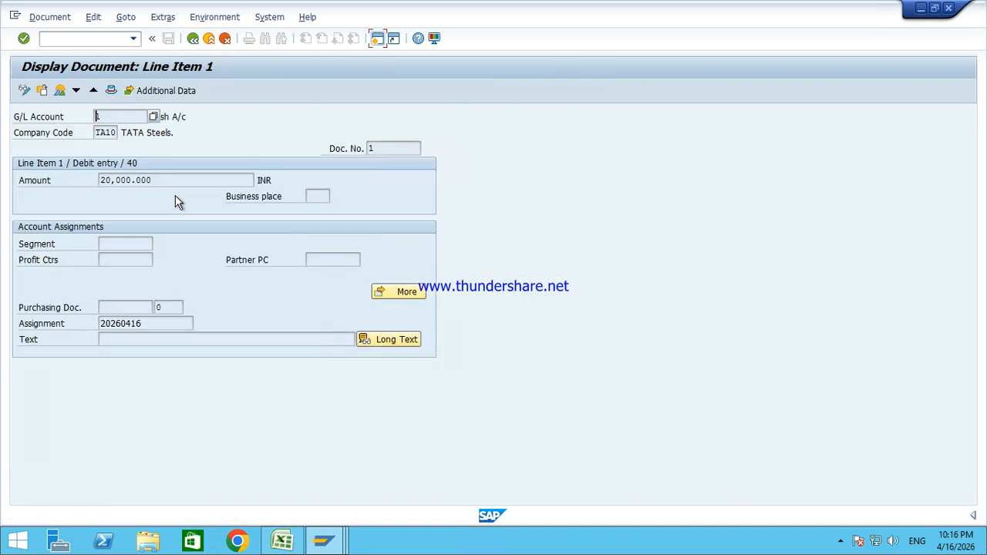
click(60, 92)
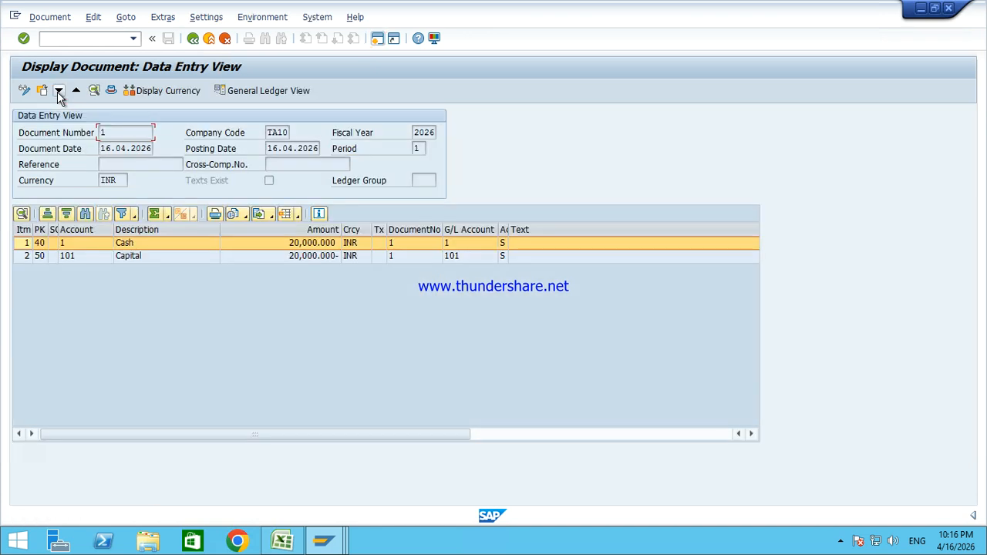
click(135, 245)
click(37, 259)
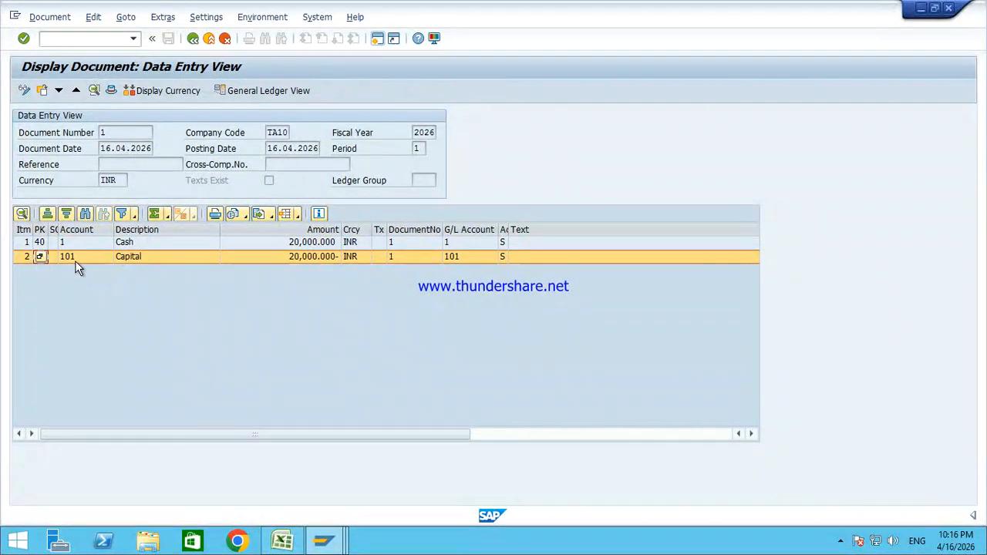
click(130, 257)
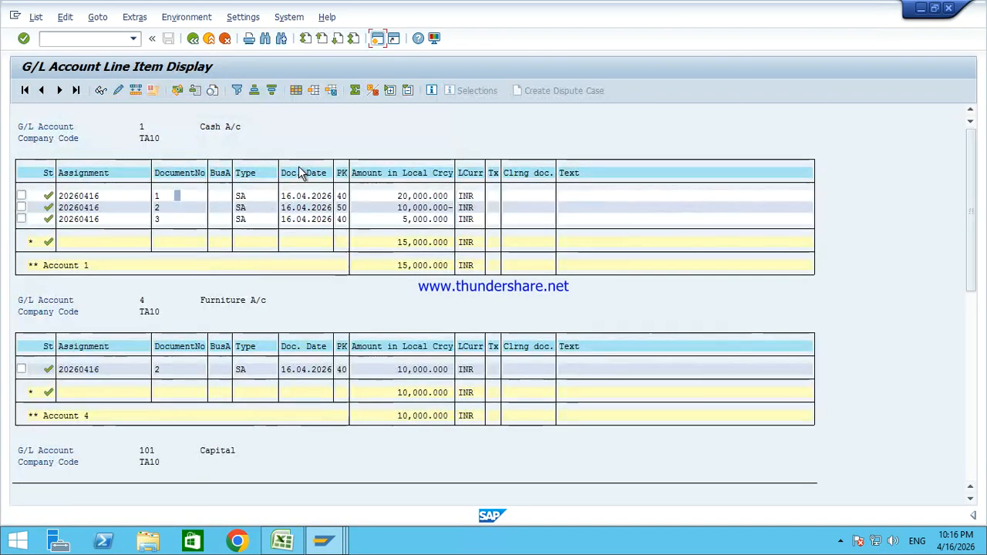
click(410, 210)
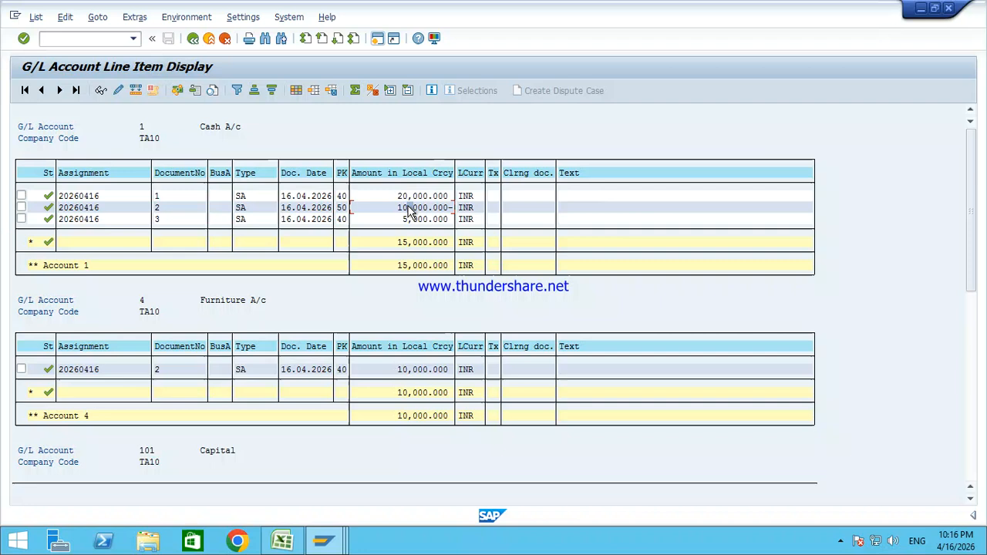
Step: Highlight the FB50 Enjoy Transaction description and key features in the Word notes
mouse_move(657, 7)
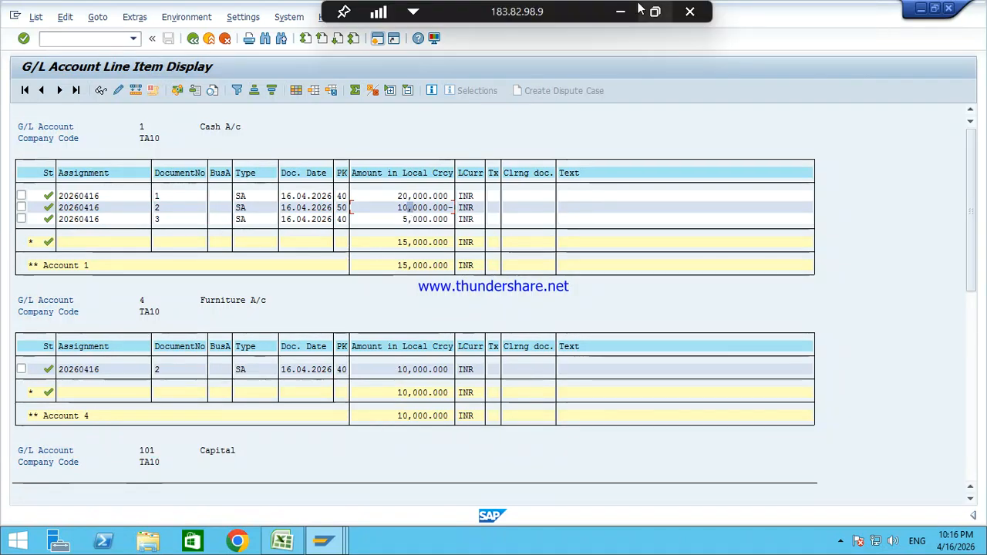
click(622, 10)
scroll(340, 285, up, 10)
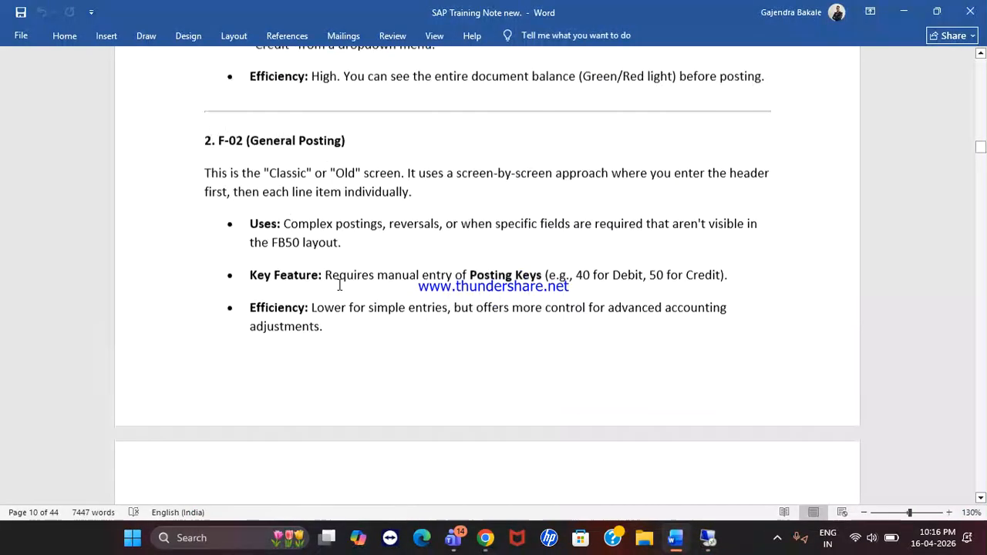
drag(279, 231, 339, 228)
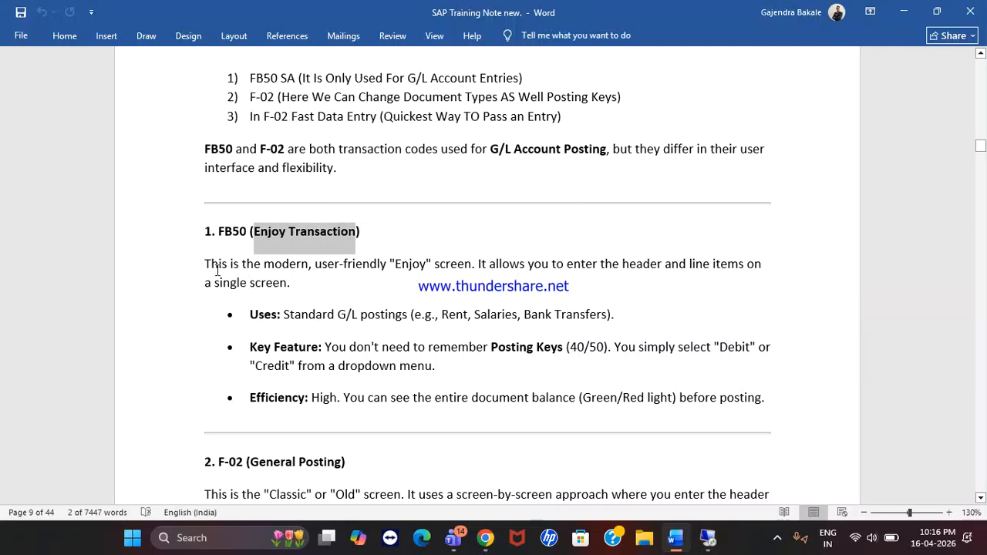
drag(205, 264, 489, 266)
click(550, 260)
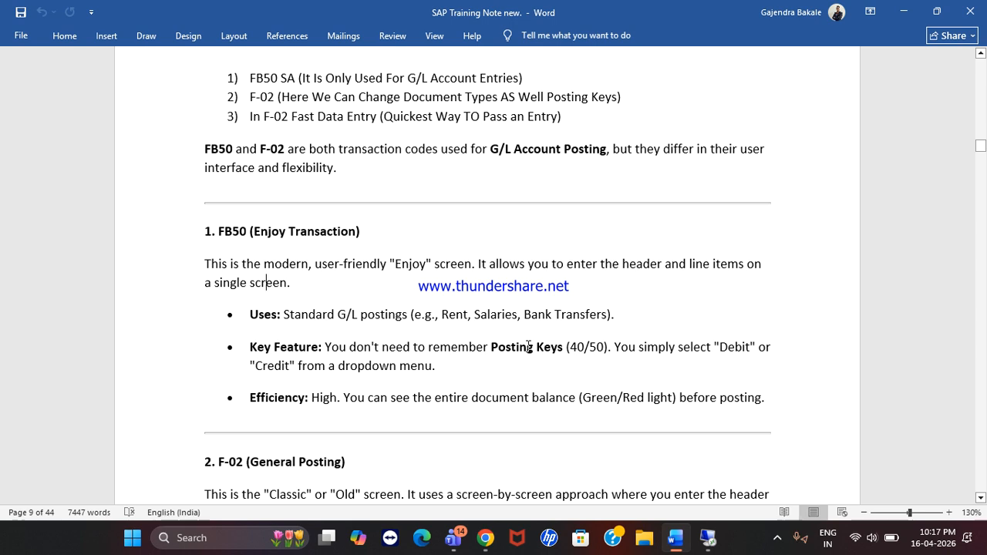
drag(679, 346, 758, 346)
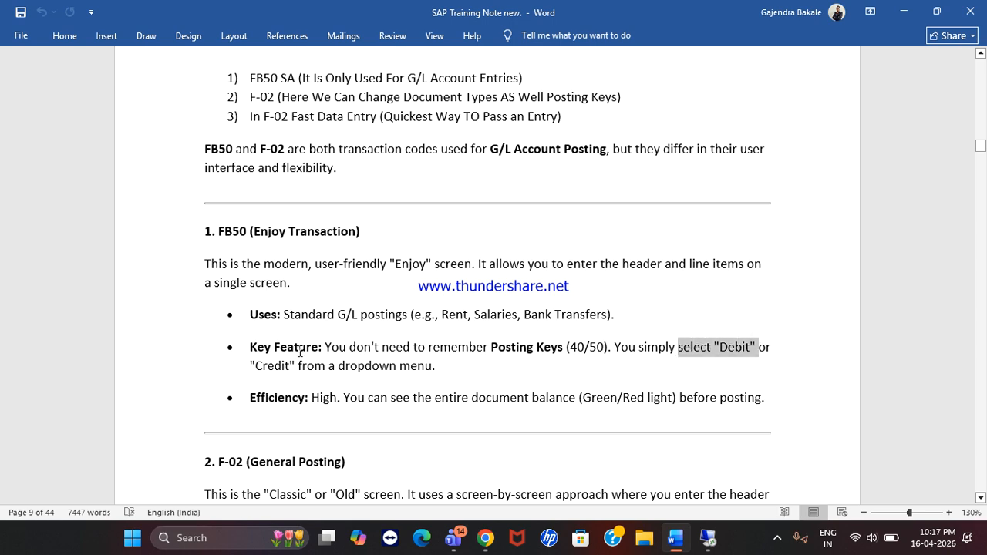
drag(324, 364, 409, 364)
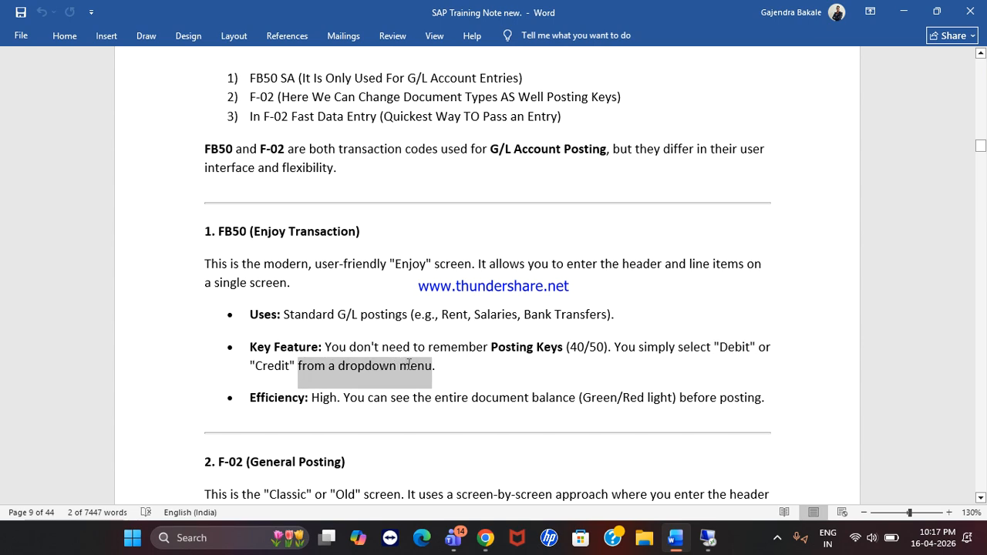
click(324, 397)
drag(367, 398, 733, 413)
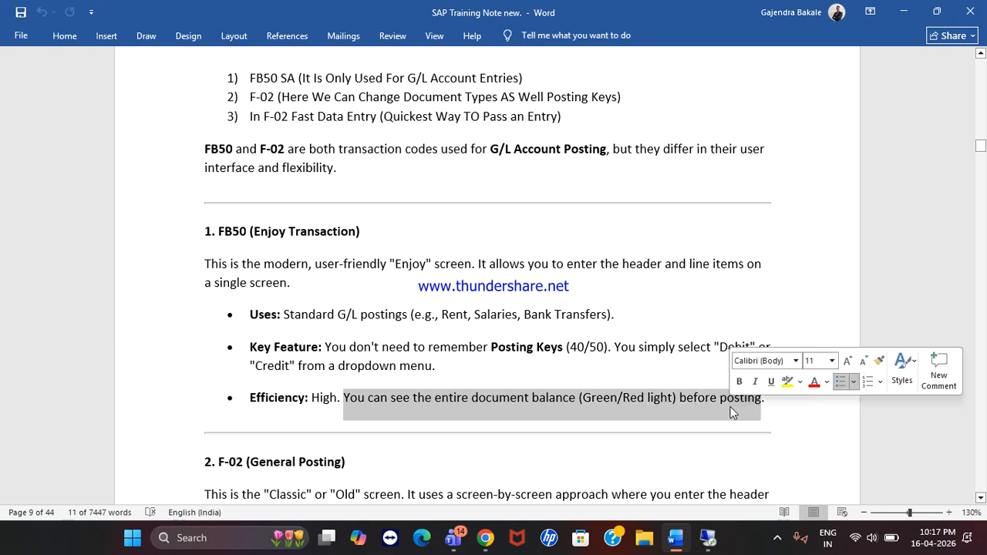
click(392, 286)
Step: Mark further lines of the posting notes, then bring back the SAP line item report
scroll(392, 286, up, 1)
drag(260, 114, 523, 115)
scroll(310, 328, down, 5)
scroll(310, 328, down, 10)
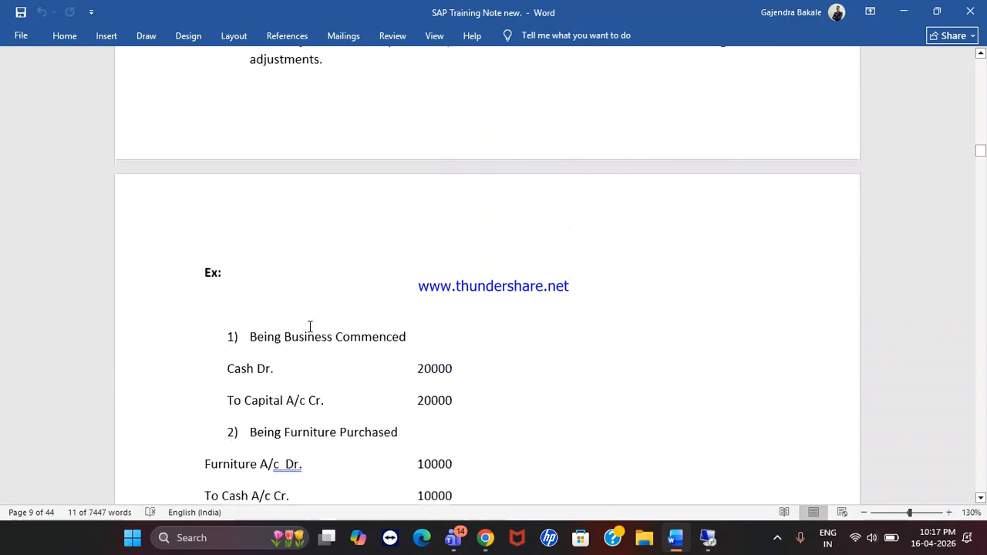
drag(174, 350, 187, 427)
scroll(290, 152, up, 5)
scroll(290, 151, up, 6)
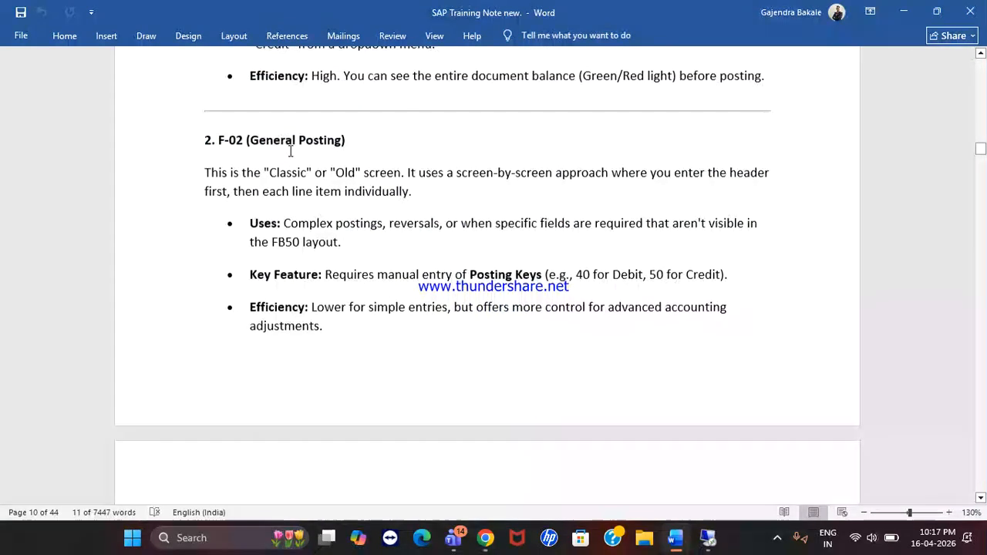
scroll(290, 152, up, 2)
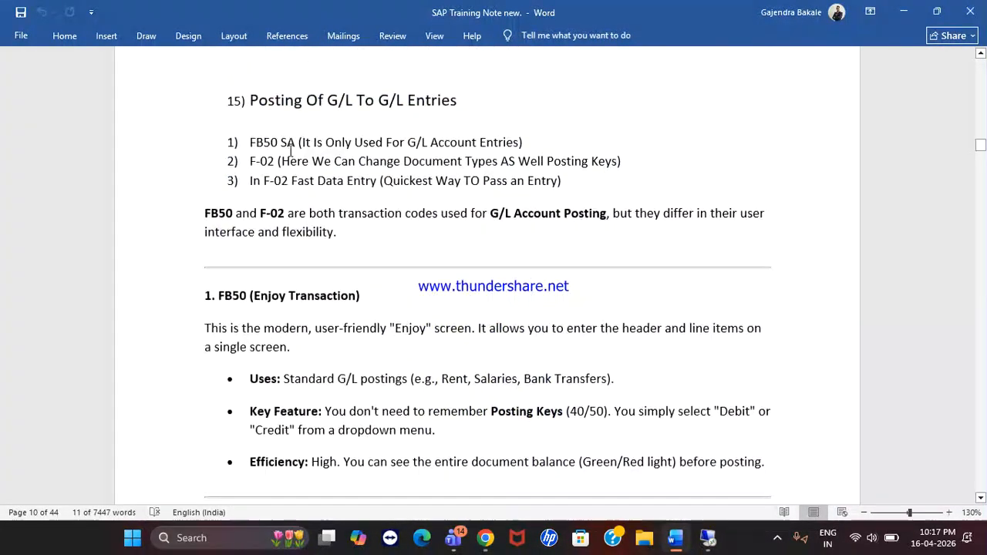
drag(250, 163, 630, 163)
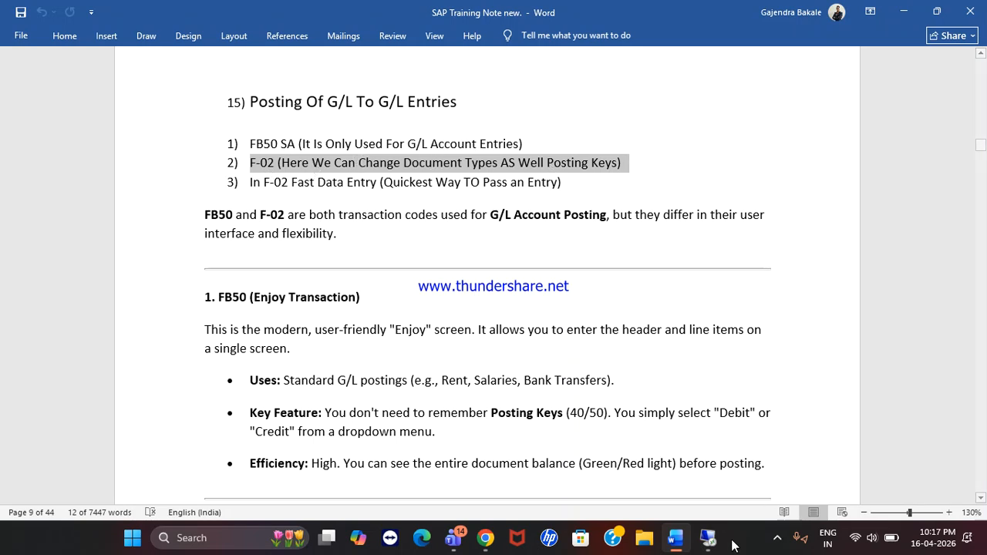
click(708, 539)
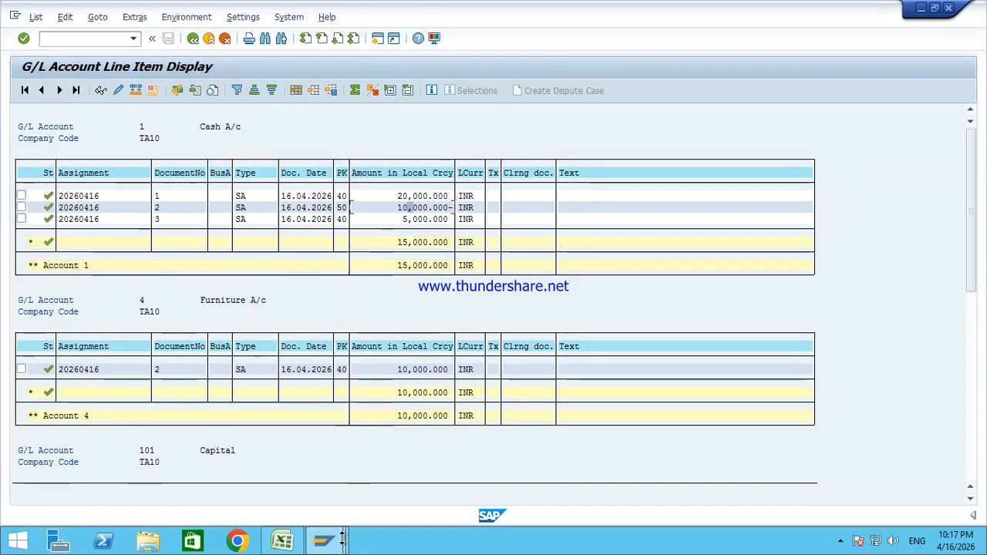
Step: Expand Accounting to General Ledger Document Entry and launch F-02 General Posting
mouse_move(339, 539)
click(457, 478)
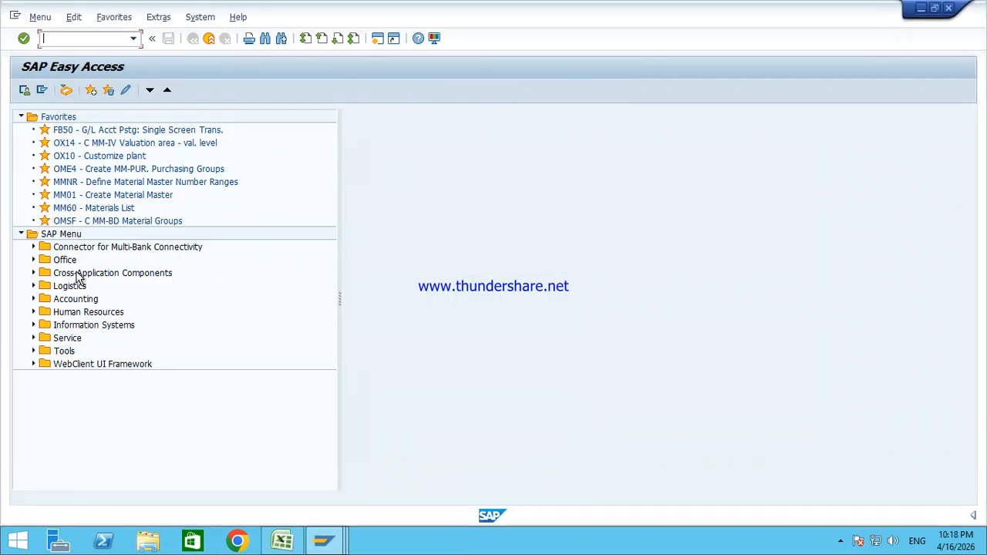
click(70, 301)
key(Right)
key(Right)
key(Right)
key(Right)
key(Right)
key(Right)
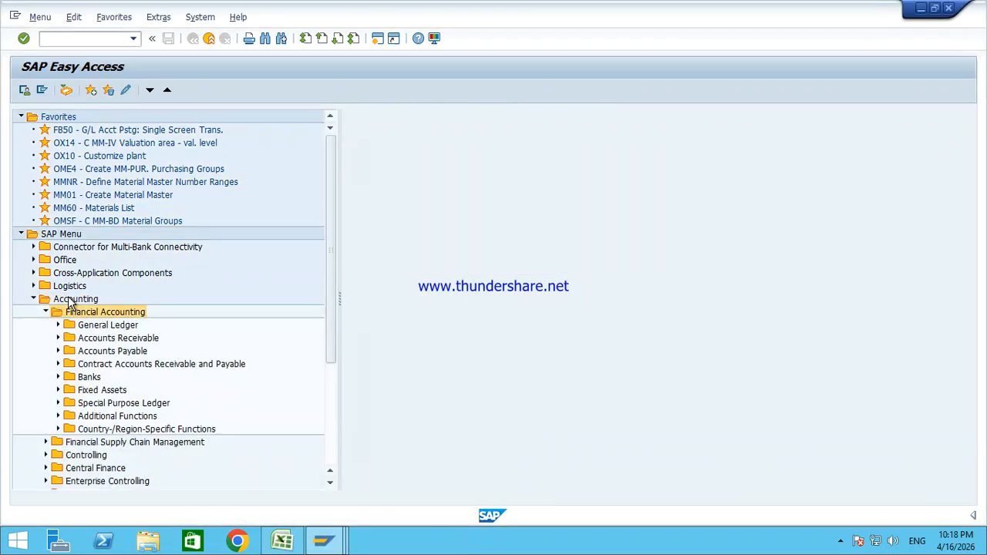
key(Right)
key(Right)
key(Down)
key(Down)
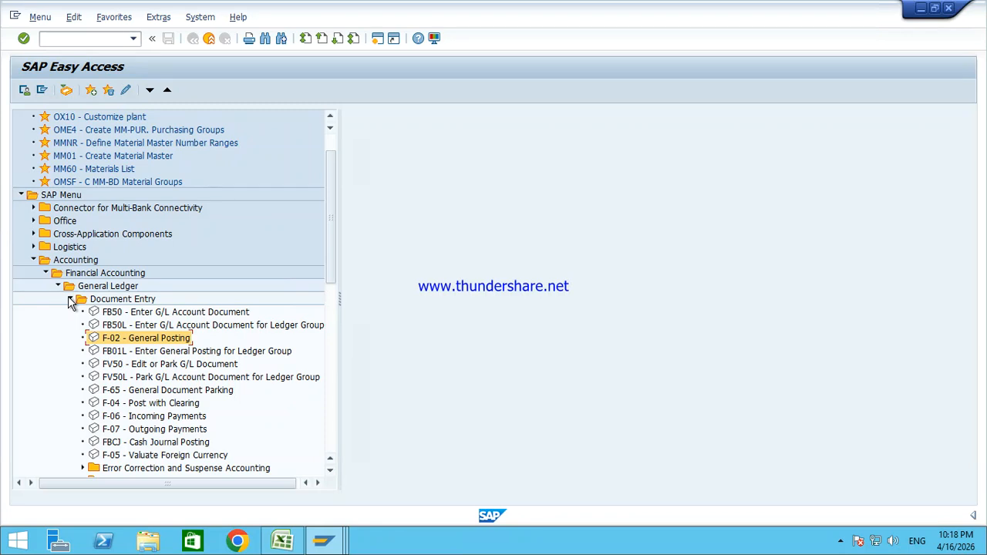
key(Return)
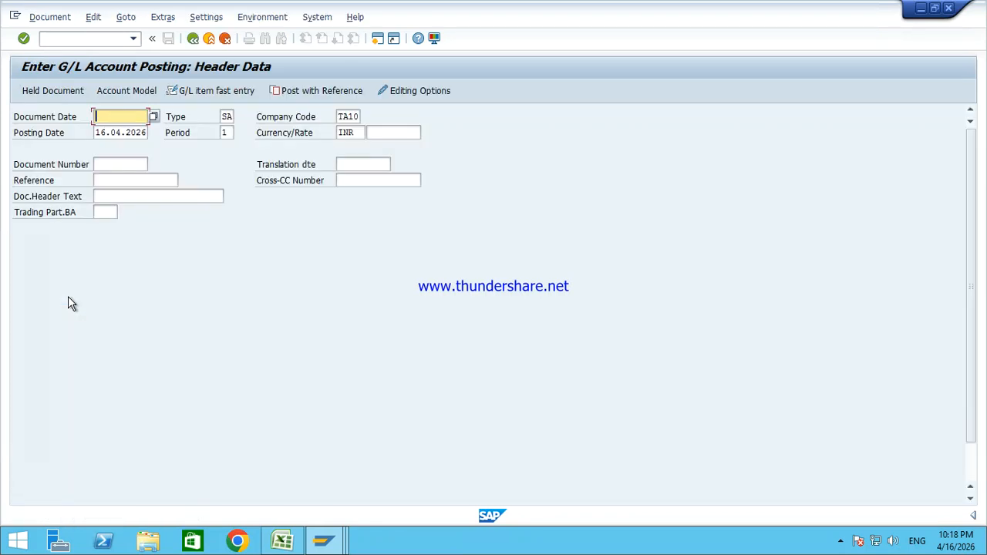
Step: Enter document date 16.04.2026, keep type SA and period 1, and set header text Salary Received
text(1)
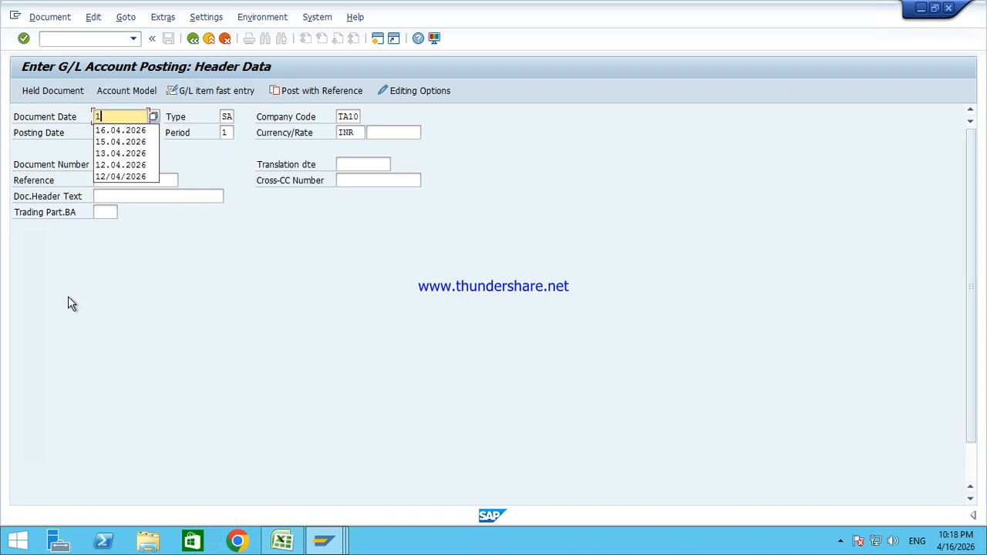
text(6.04.2026)
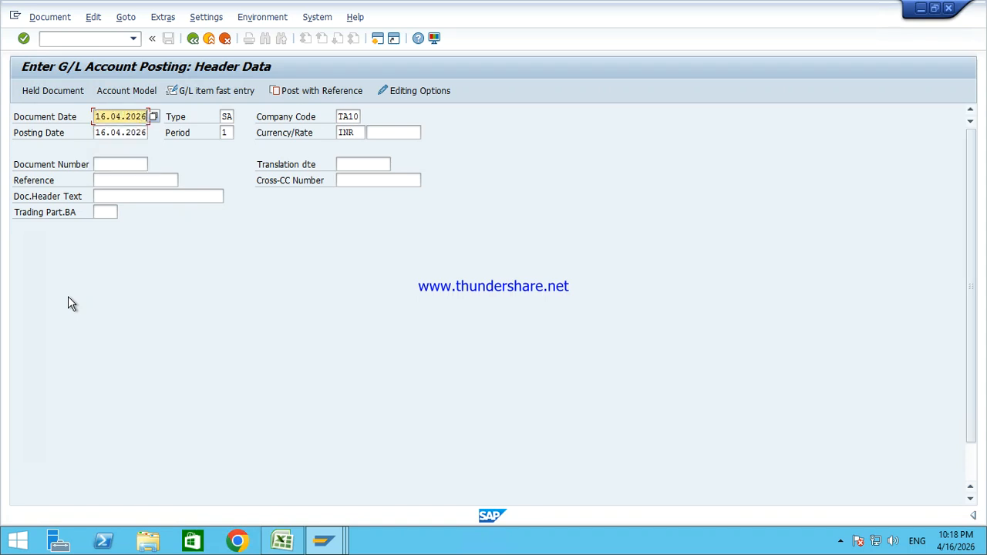
click(228, 117)
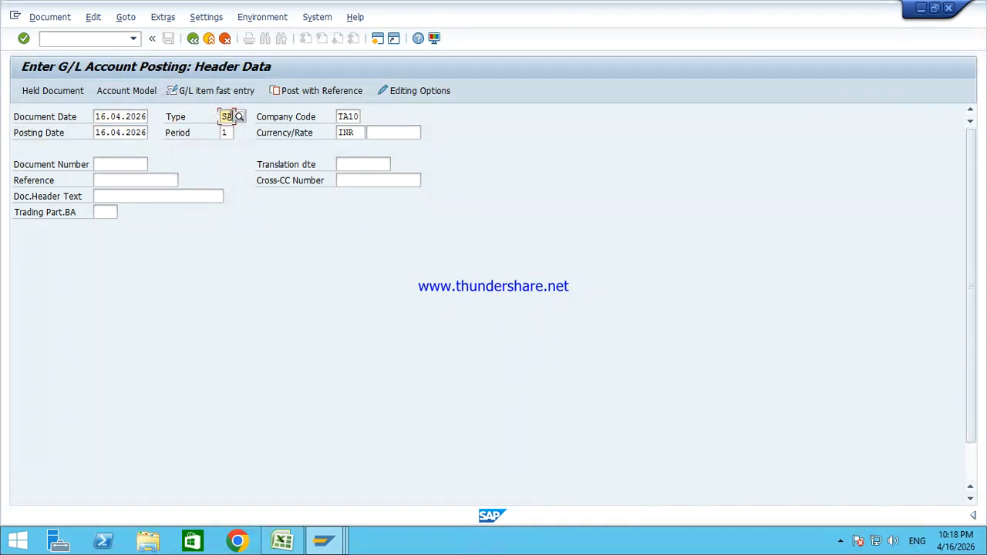
click(227, 132)
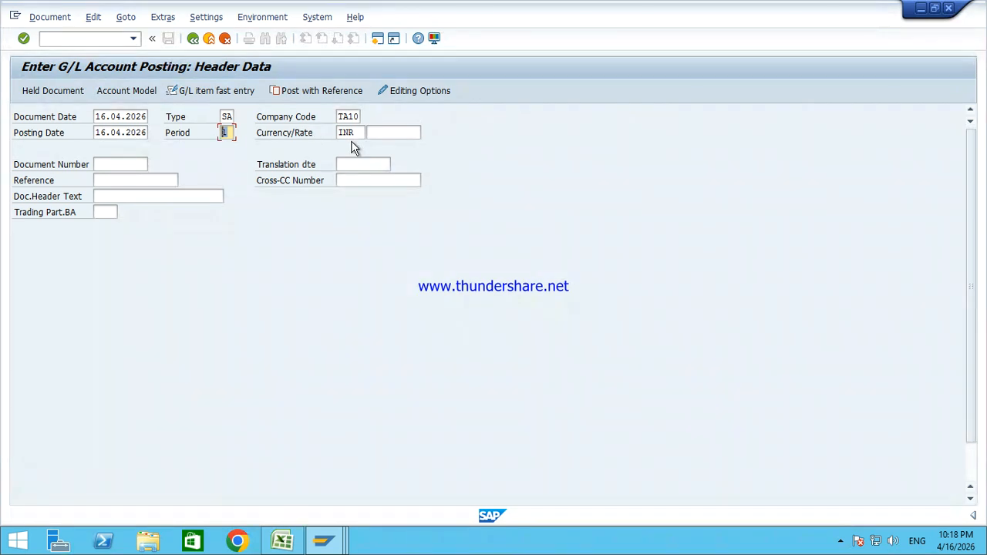
click(175, 199)
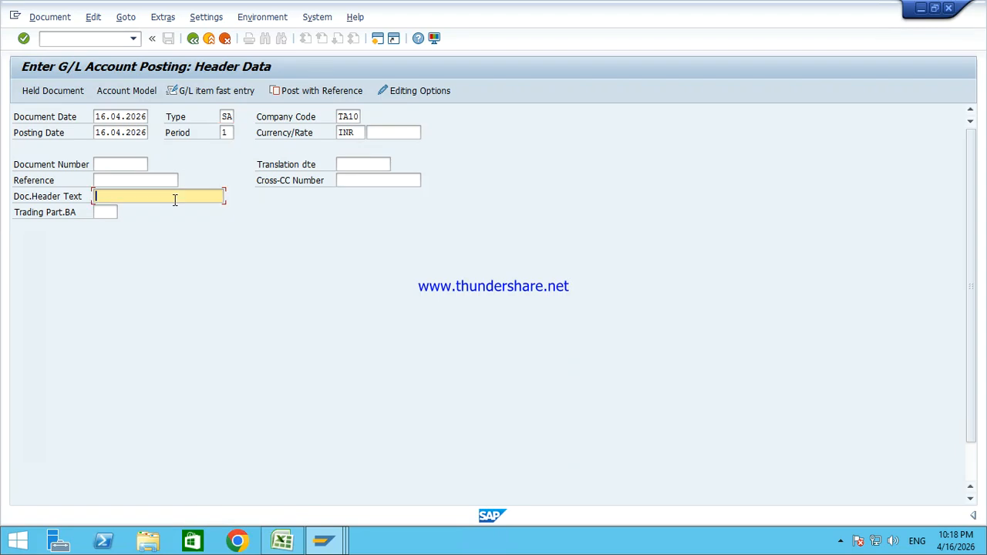
text(S)
key(Down)
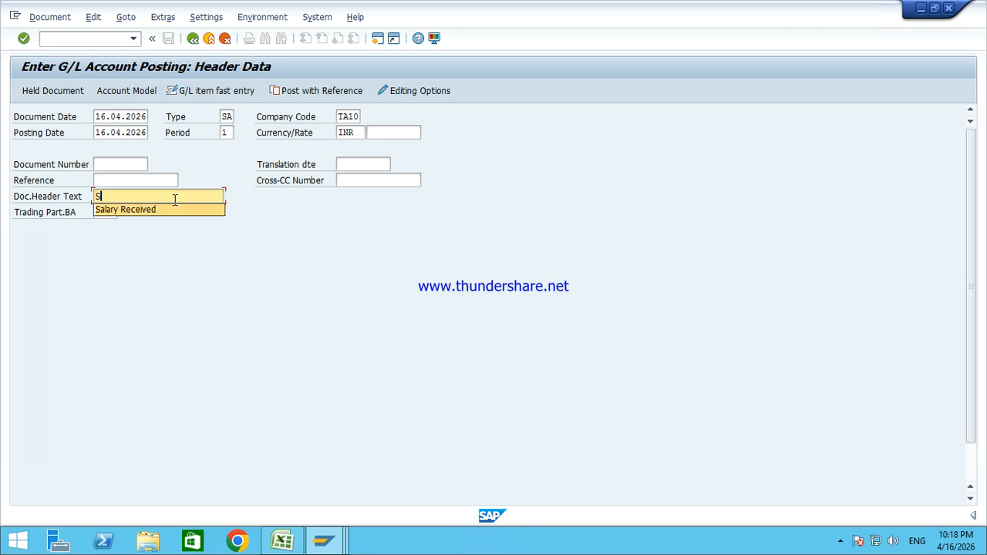
key(Return)
key(Tab)
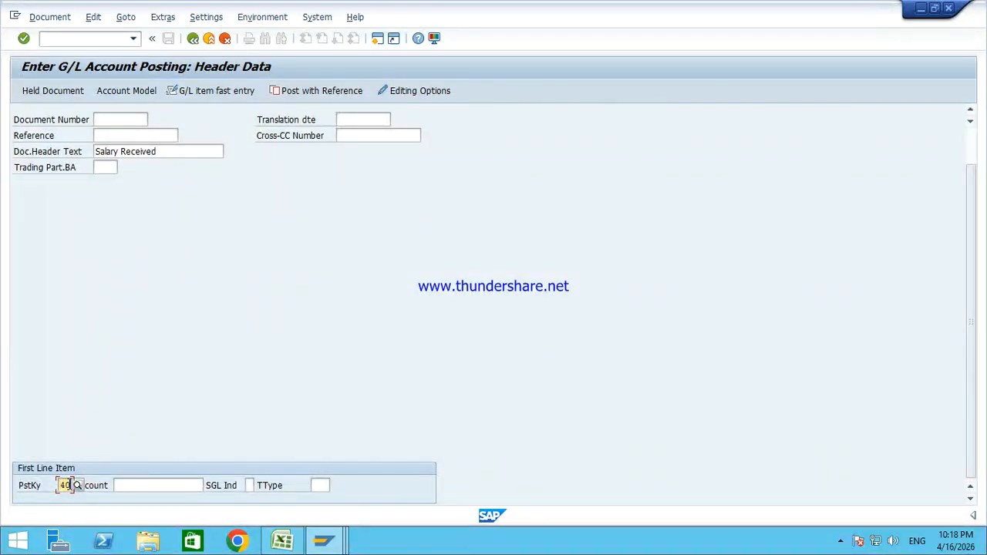
Step: Pick account 1 Cash A/c from the TA10 G/L search and enter a 5000 debit amount
click(143, 487)
text(1)
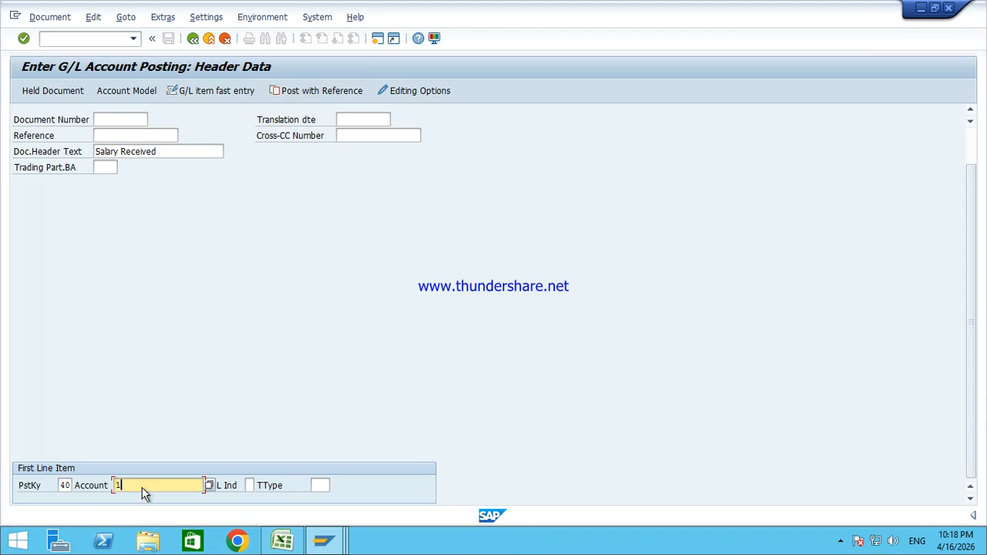
key(BackSpace)
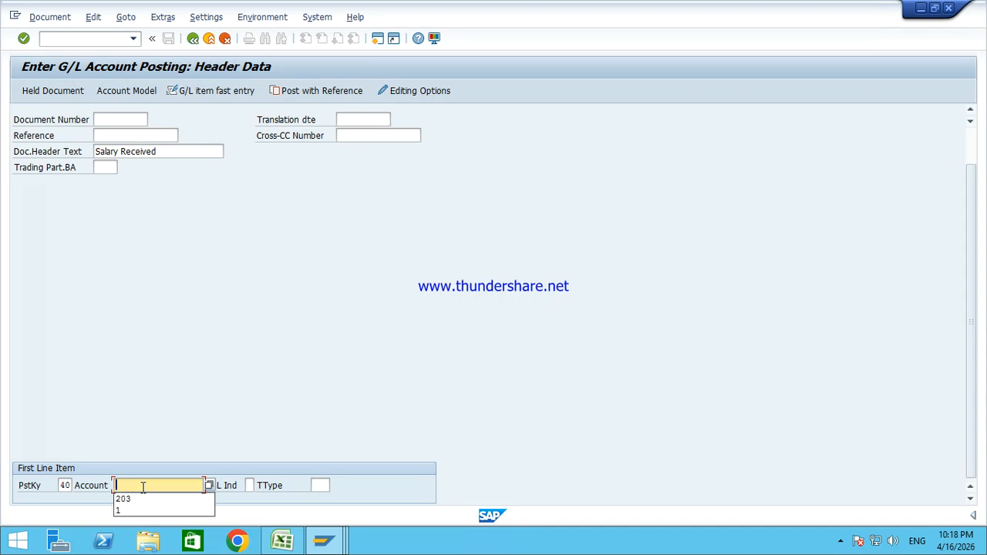
click(209, 485)
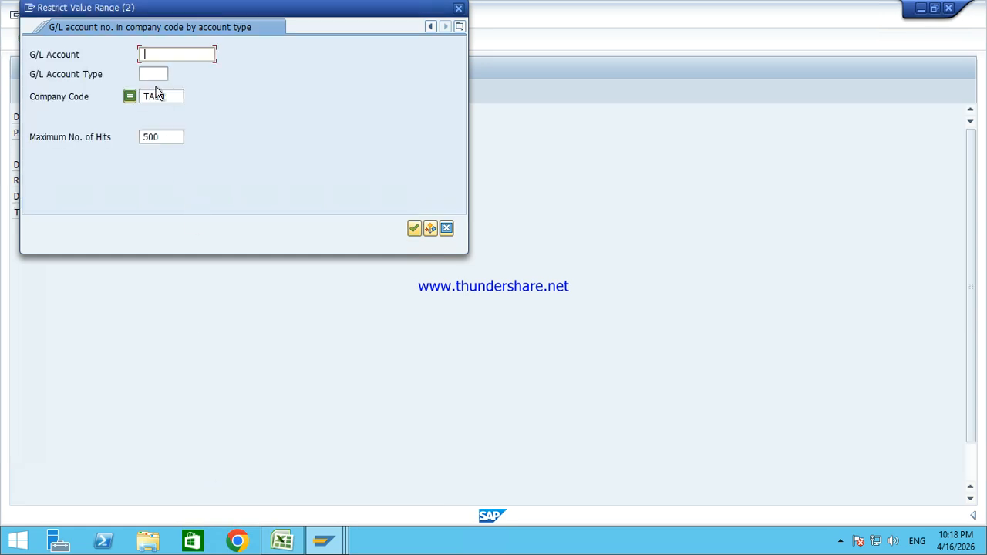
key(Return)
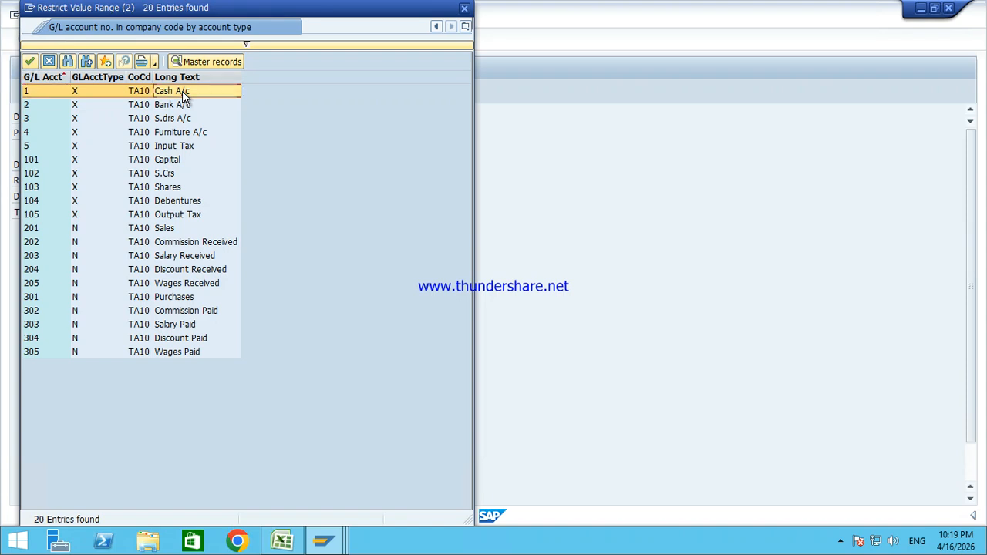
double_click(182, 91)
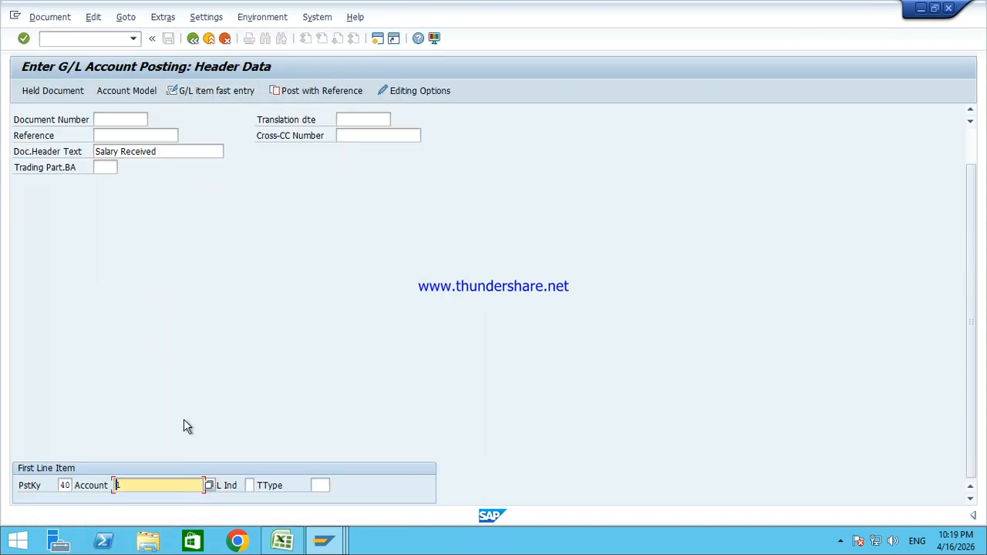
key(Return)
text(5000)
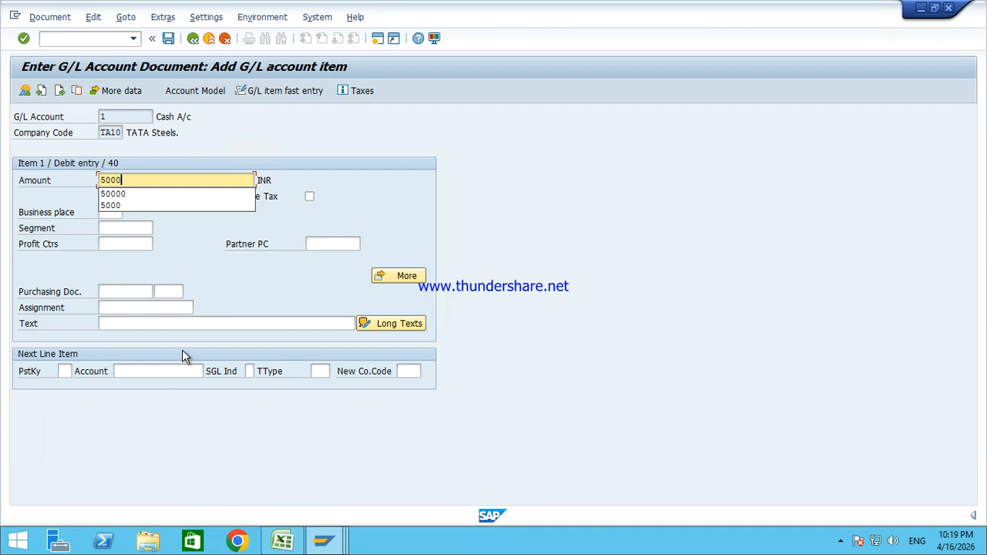
Step: Enter the item text Salary Received on the Cash debit line
click(190, 324)
text(Salary Received)
key(Down)
key(Return)
Step: Set the next line item to posting key 50 and account 203, then confirm it
key(Tab)
key(Tab)
key(F4)
text(50)
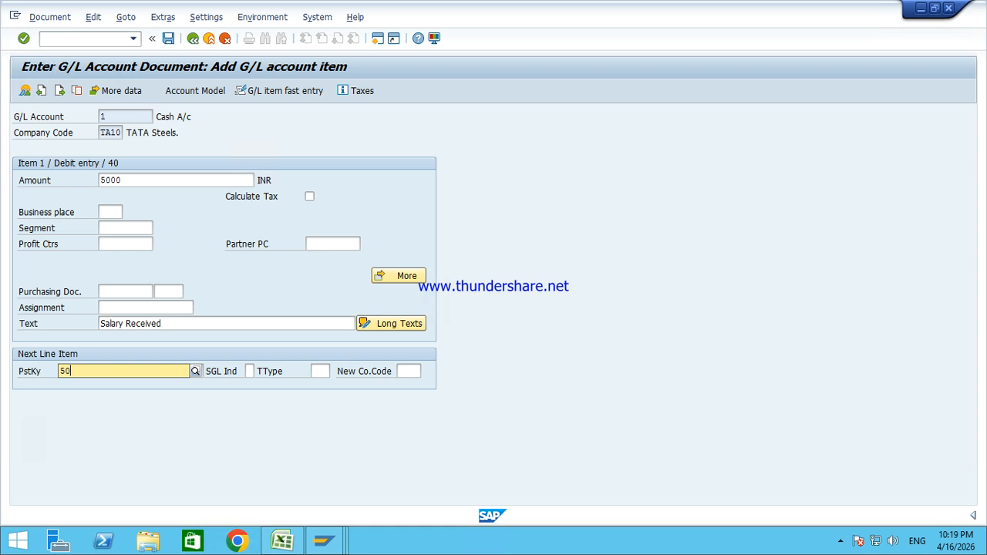
key(Tab)
text(203)
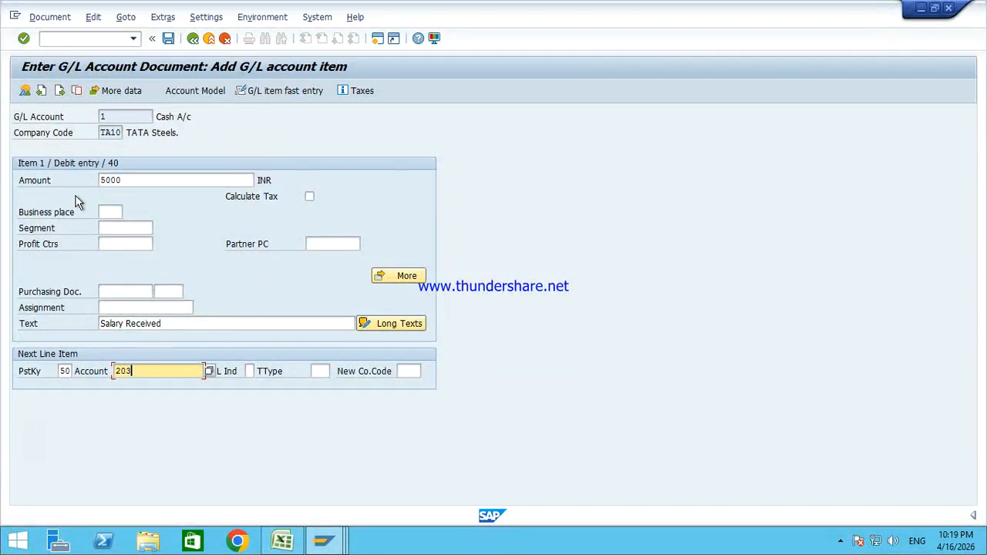
click(130, 179)
drag(130, 179, 51, 182)
drag(169, 324, 43, 313)
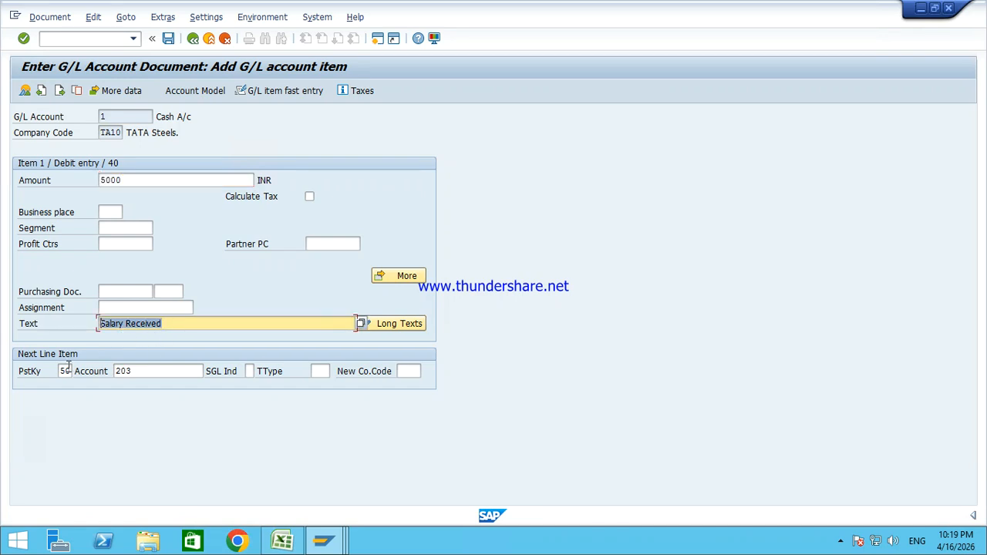
click(68, 371)
click(163, 374)
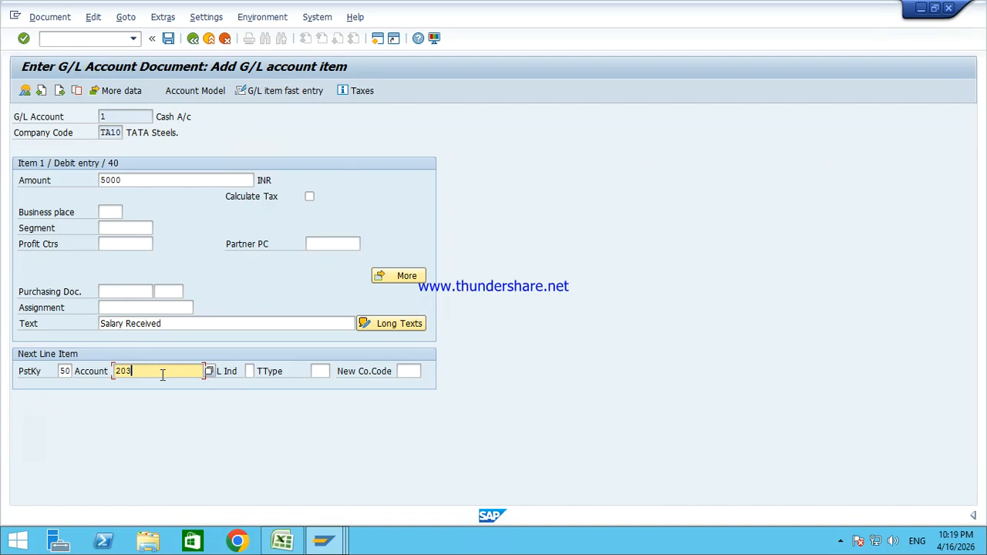
key(Return)
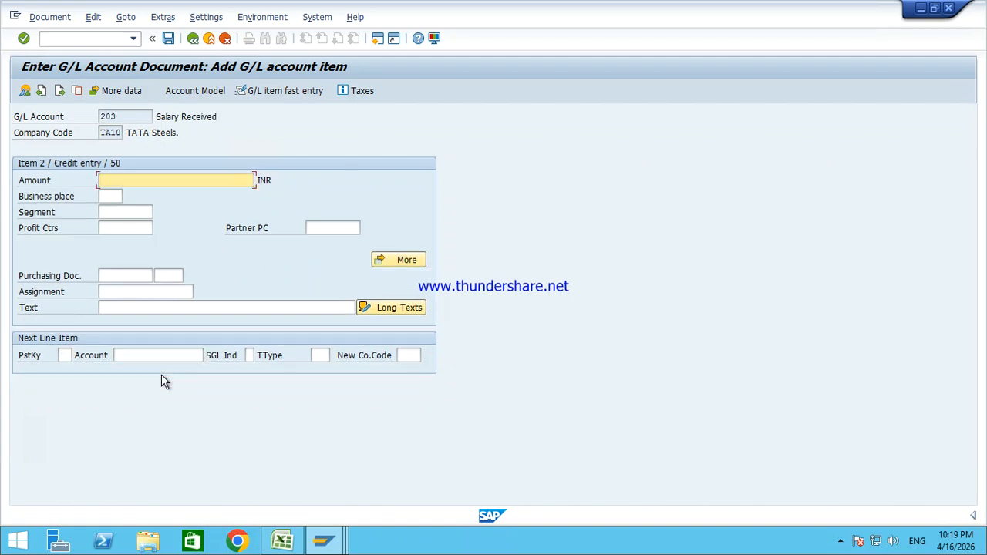
Step: Use * for the balancing 5,000.000 amount and + to copy the text Salary Received
text(*)
click(173, 309)
text(+)
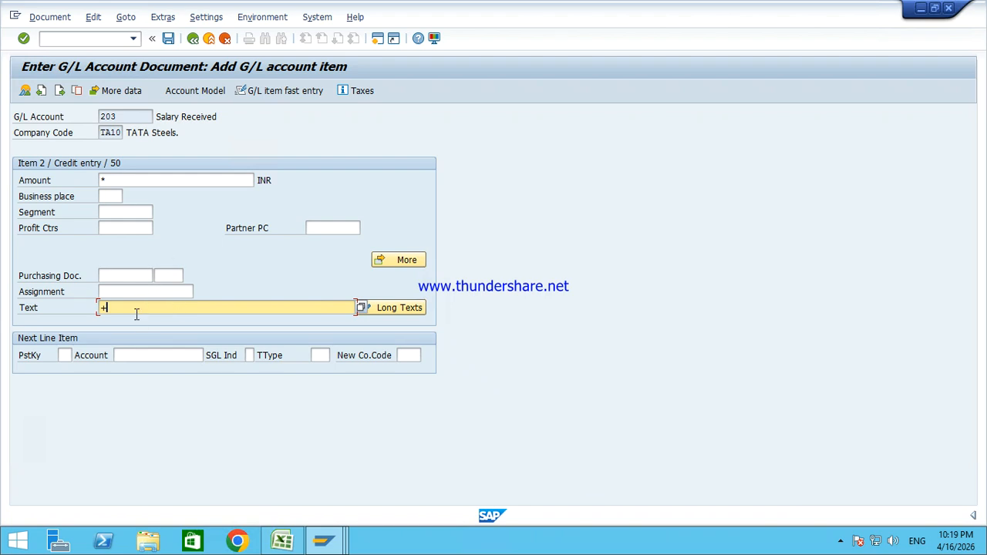
key(Return)
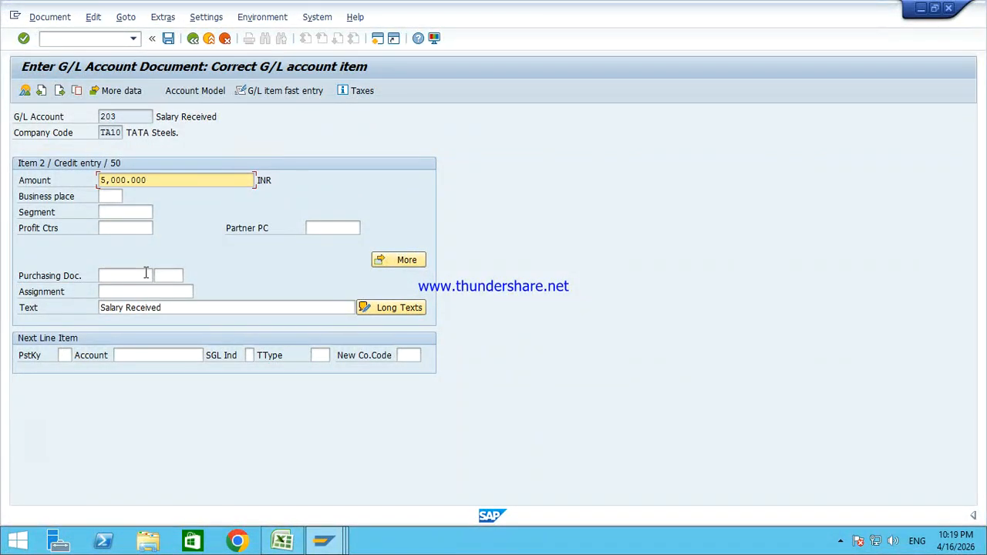
Step: Review the Cash debit and Salary Received credit lines, 5,000.000 each, in the overview, then post
click(24, 93)
drag(39, 228, 299, 215)
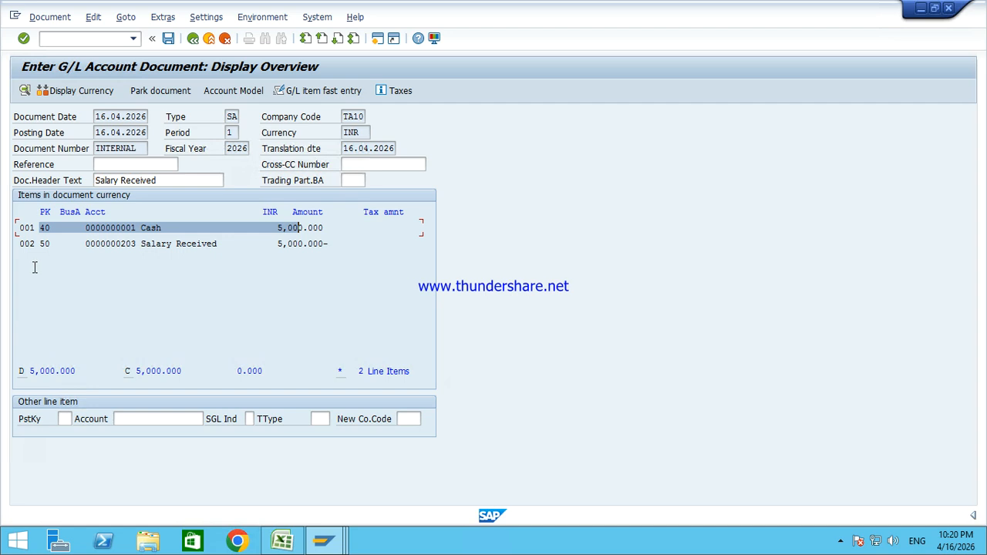
drag(40, 246, 167, 242)
drag(365, 264, 359, 261)
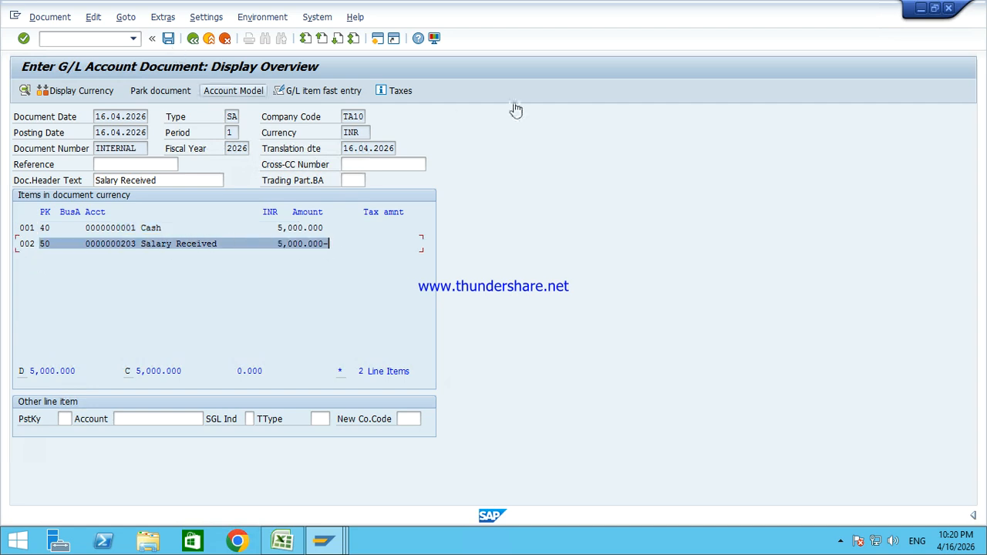
click(202, 228)
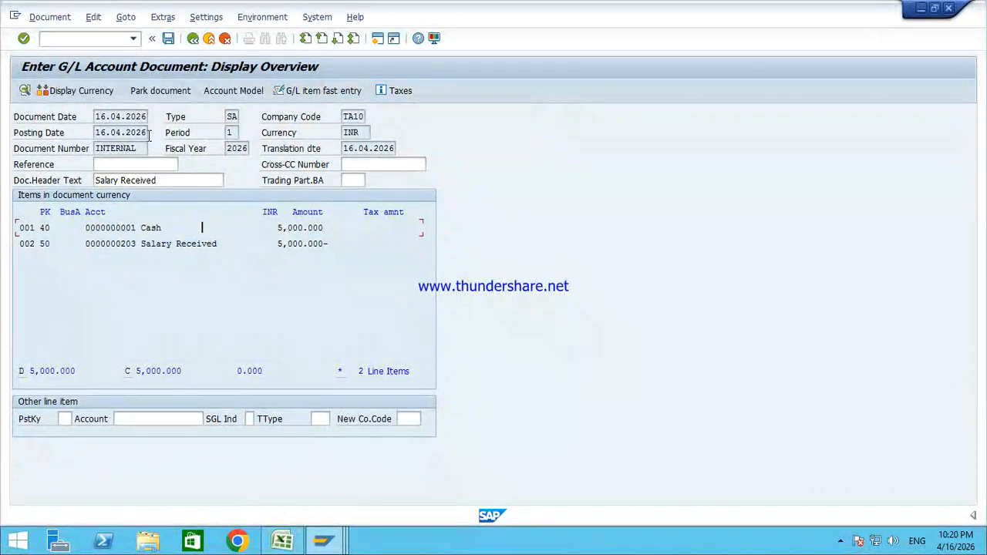
click(169, 39)
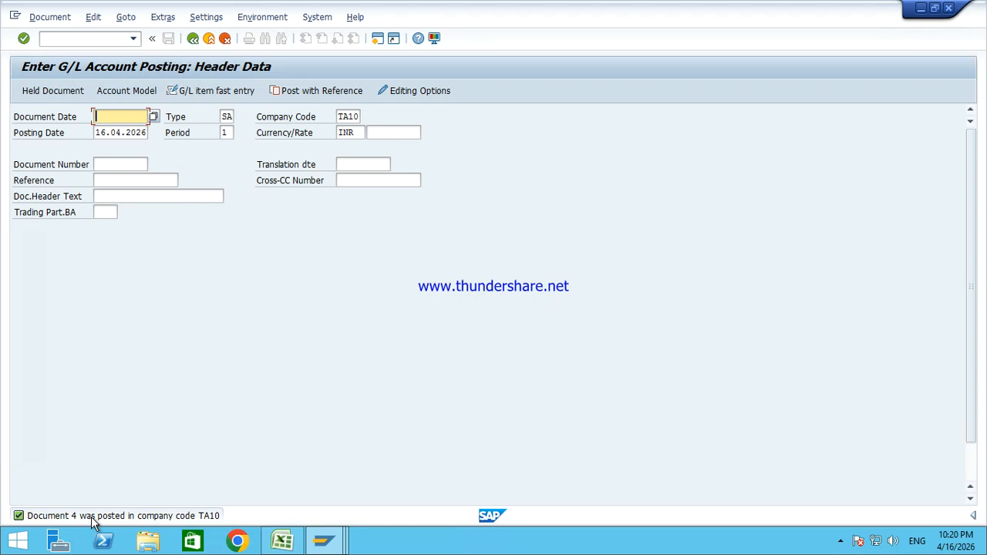
Step: Refresh the G/L line item display so document 4's 5,000.000 amount appears under Cash account 1
click(323, 541)
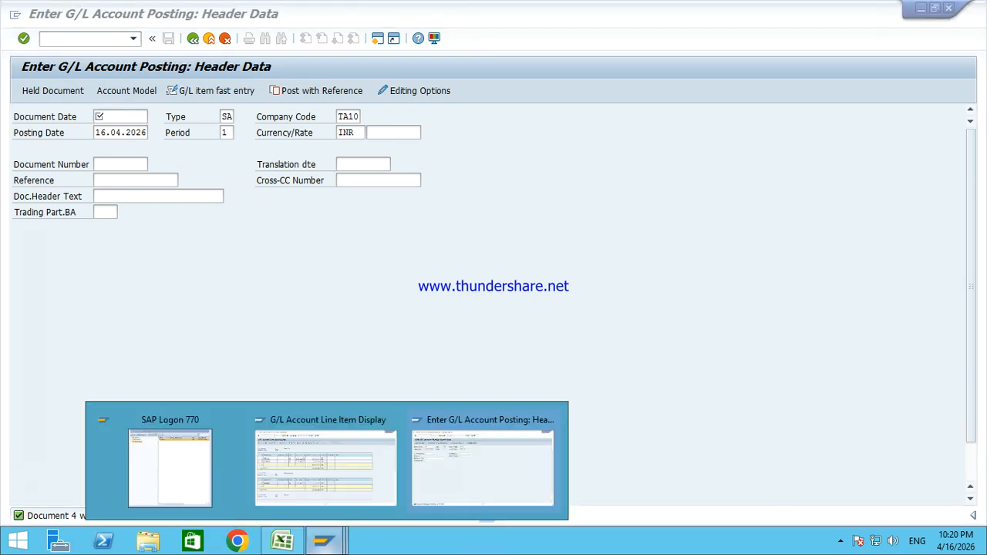
click(337, 472)
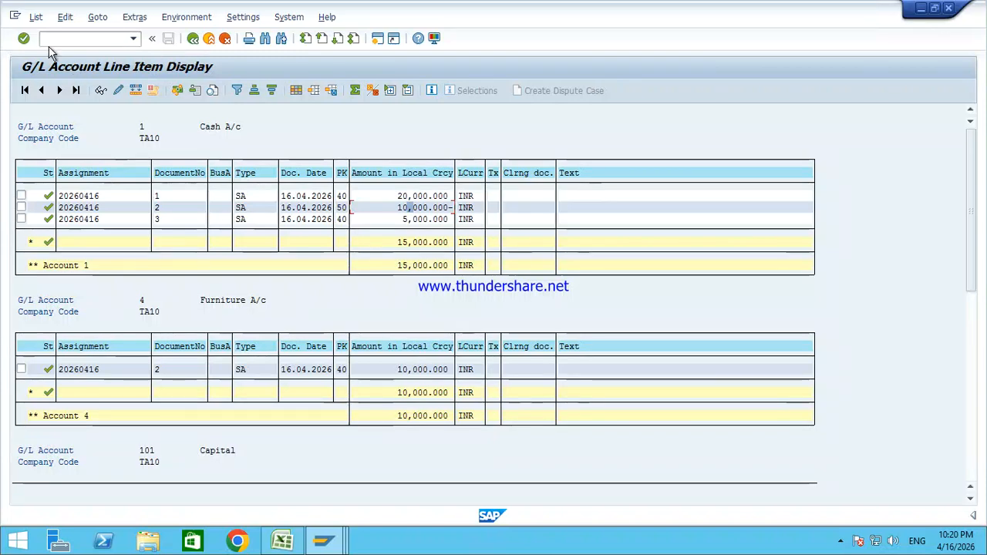
click(36, 17)
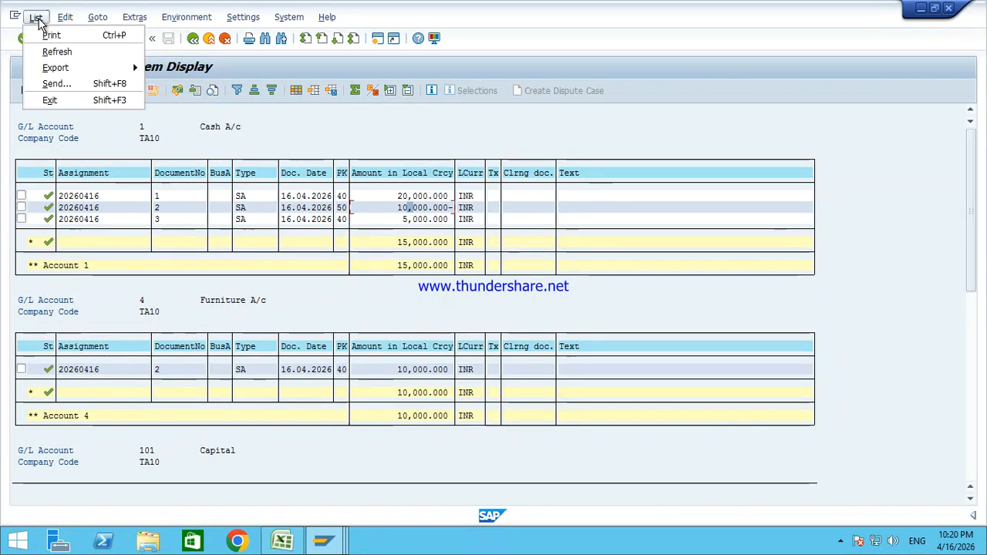
click(61, 52)
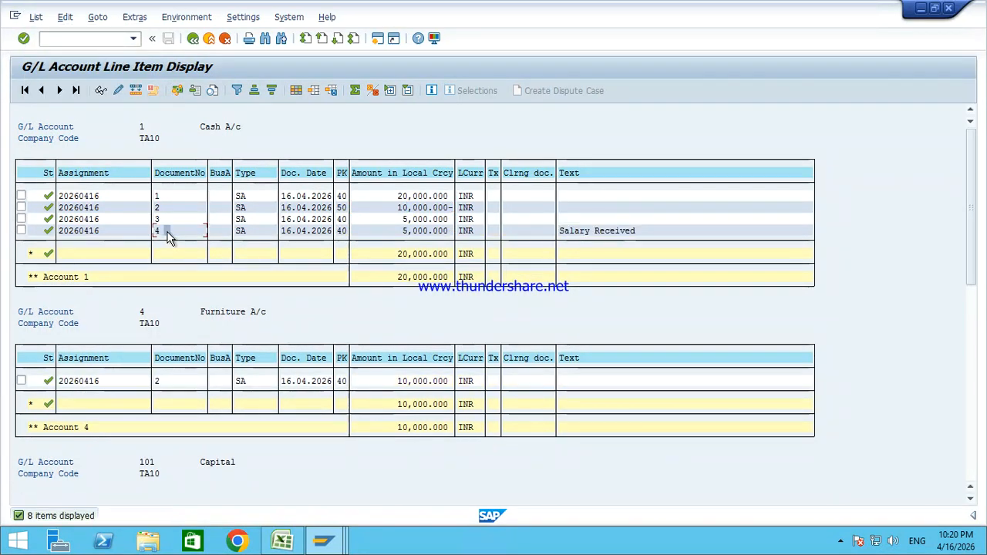
click(433, 231)
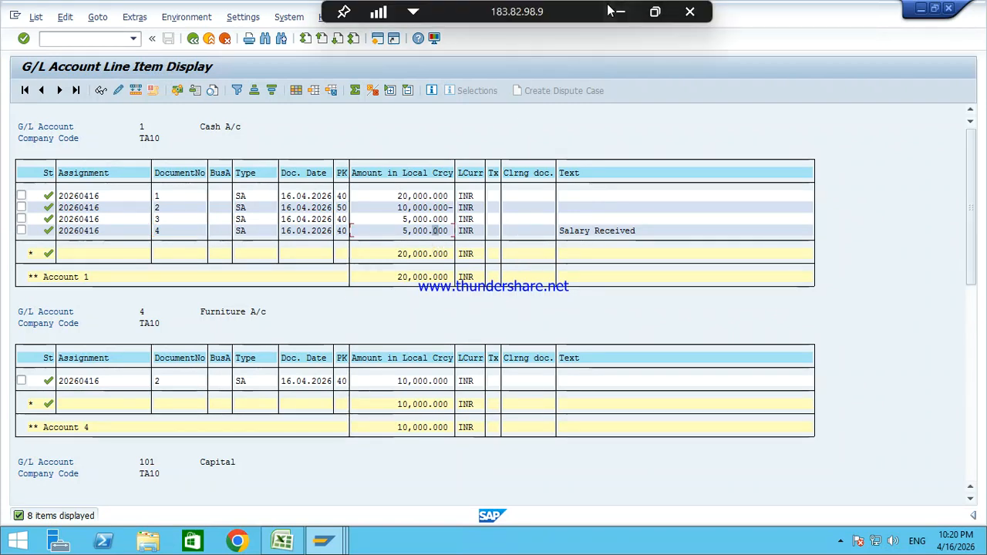
click(617, 7)
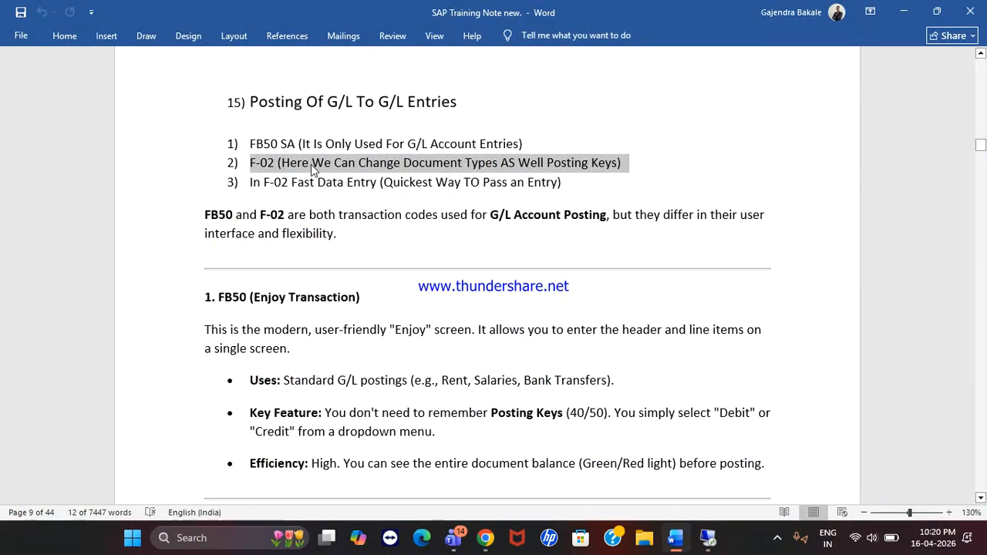
Step: Read the Word note on F-02 Fast Data Entry, the quickest way to pass an entry
drag(251, 184, 376, 183)
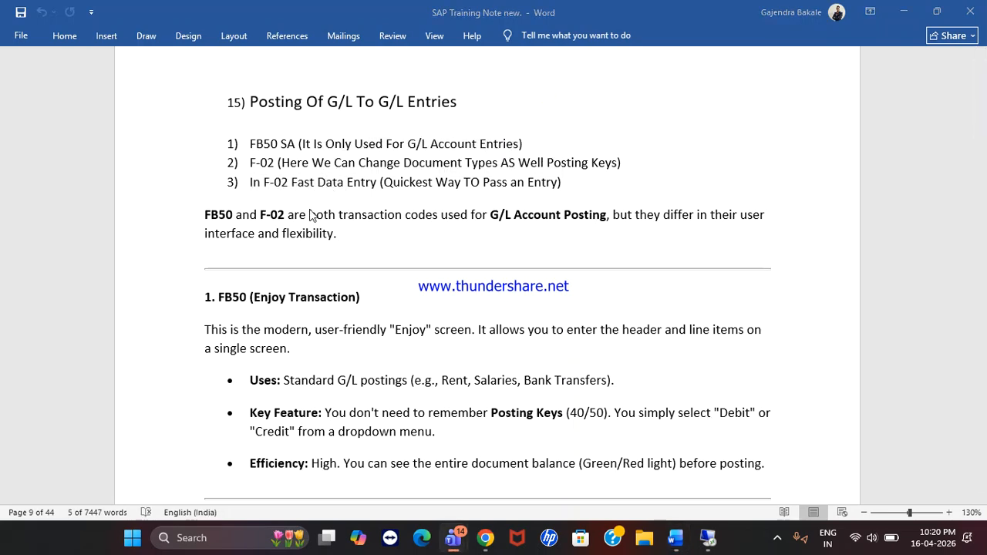
click(275, 185)
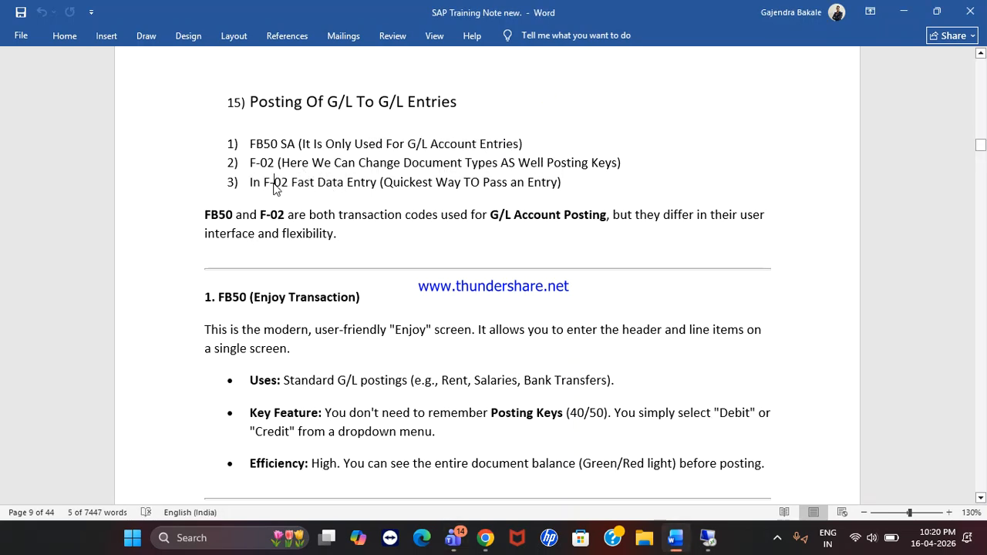
drag(384, 183, 584, 197)
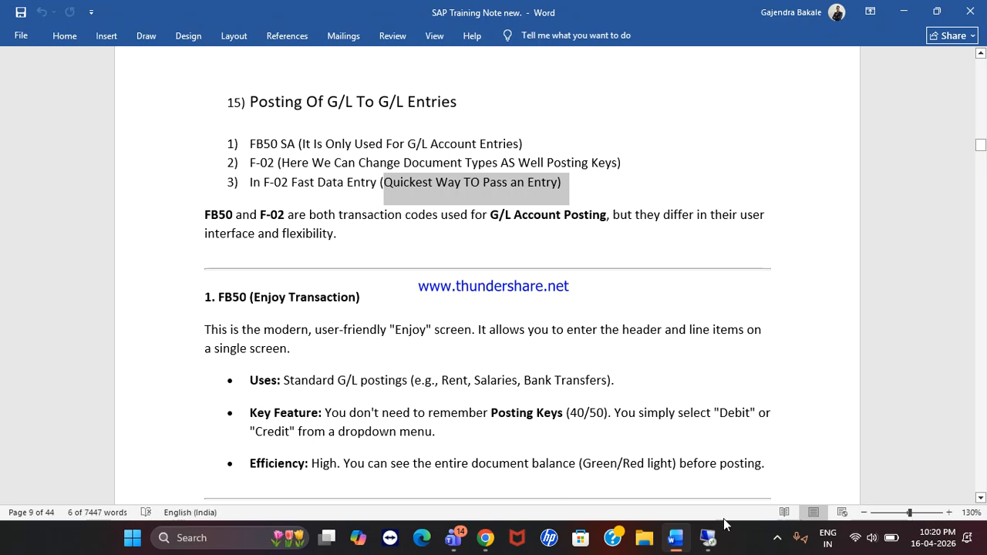
click(710, 541)
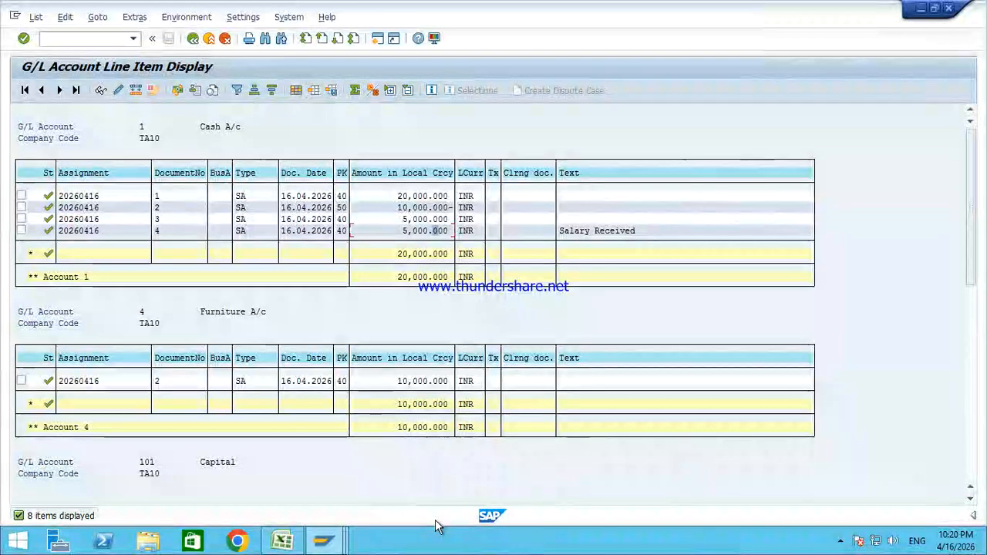
Step: Fill document date 16.04.2026 and header text Salary Received, then switch to G/L item fast entry
click(324, 544)
click(413, 482)
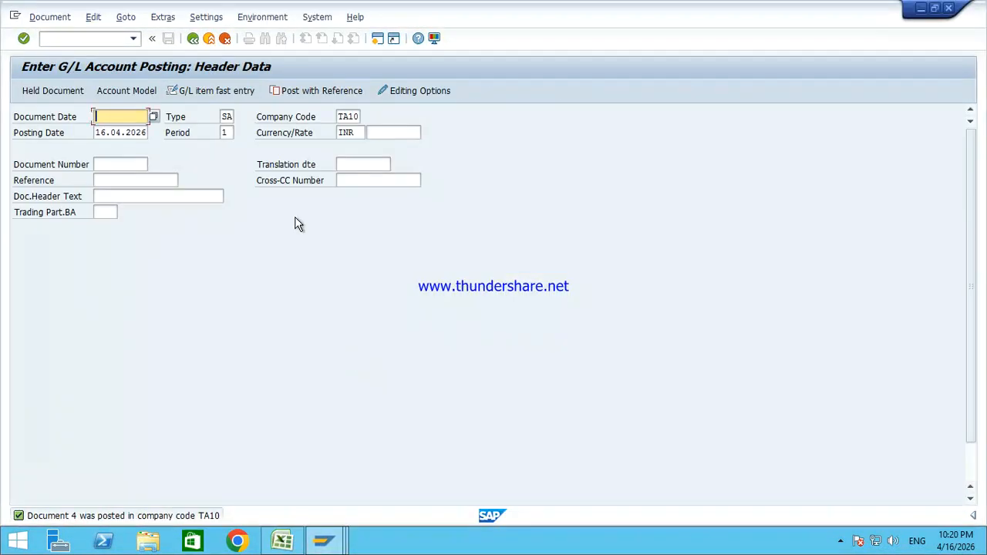
key(Down)
key(Return)
click(178, 196)
key(Down)
key(Return)
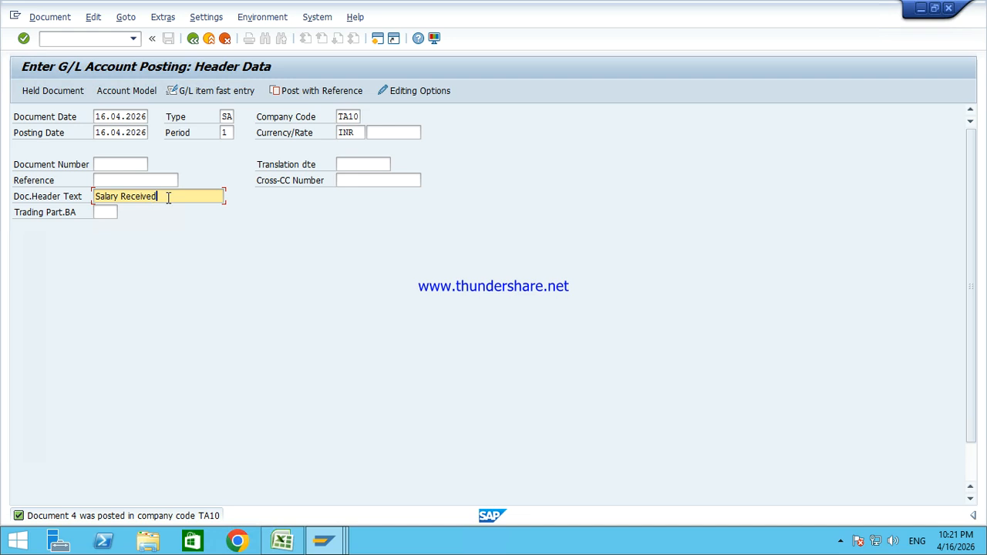
click(208, 93)
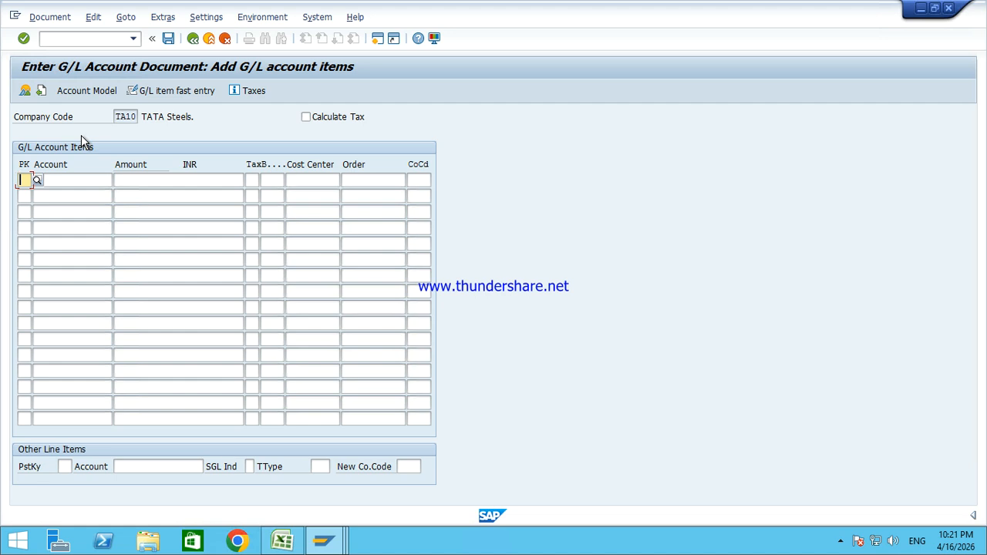
Step: Enter row 1 as key 40, account 1, 5000 and row 2 as key 50, account 203, *
text(40)
key(Tab)
text(1)
key(Tab)
text(5000)
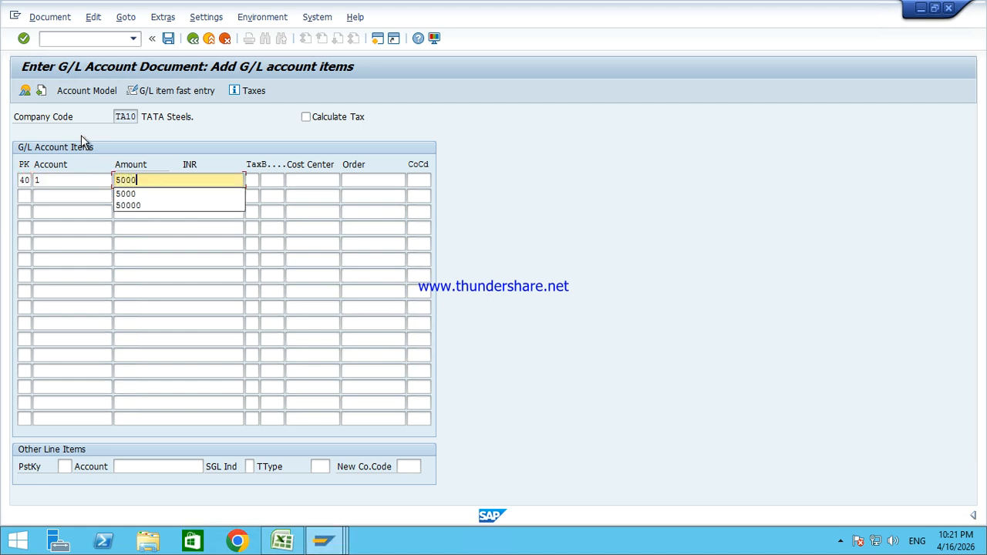
key(Tab)
key(Tab)
key(Tab)
key(Tab)
key(Tab)
text(50)
key(Tab)
text(203)
key(Tab)
text(*)
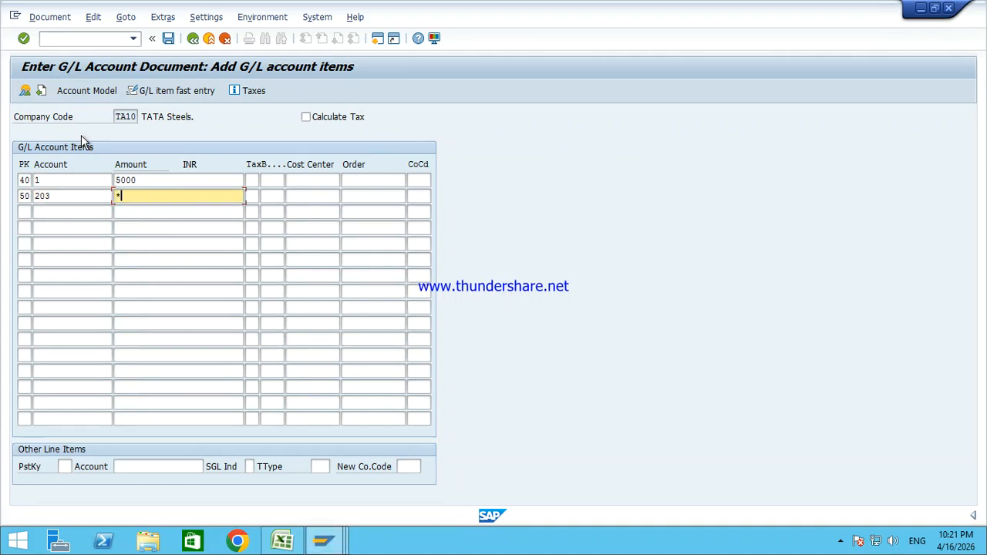
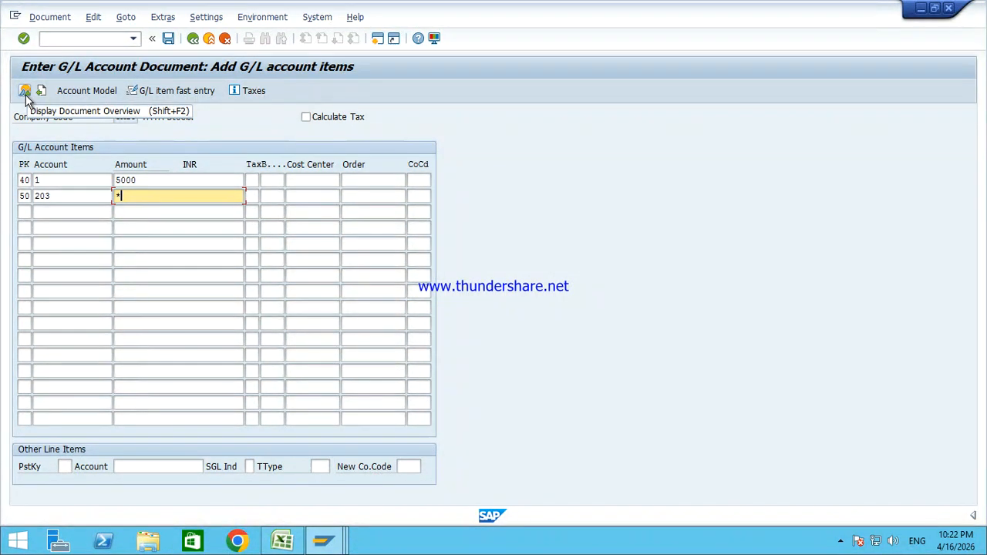
Step: Review both lines of the 5,000 INR Cash/Salary Received entry and post it as document 5
click(26, 96)
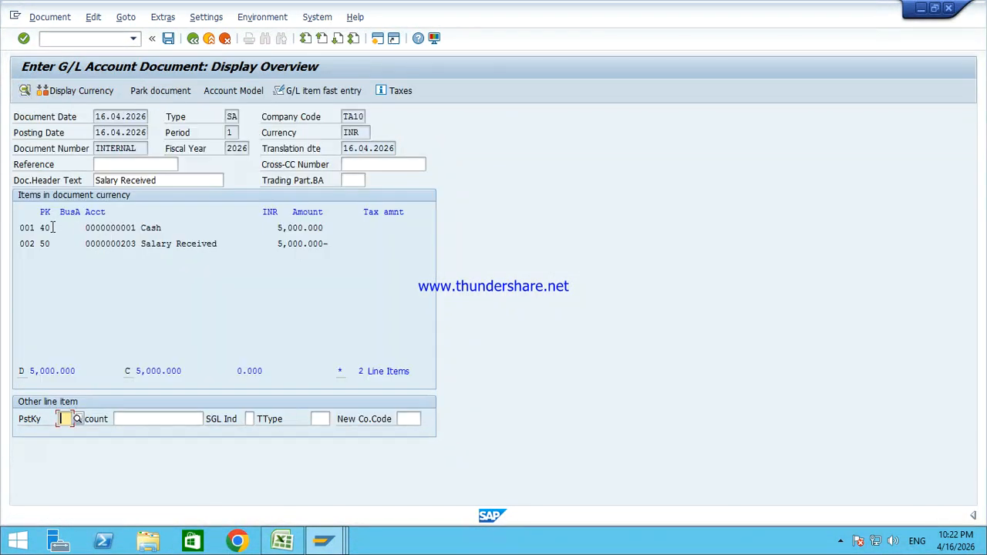
drag(53, 227, 234, 228)
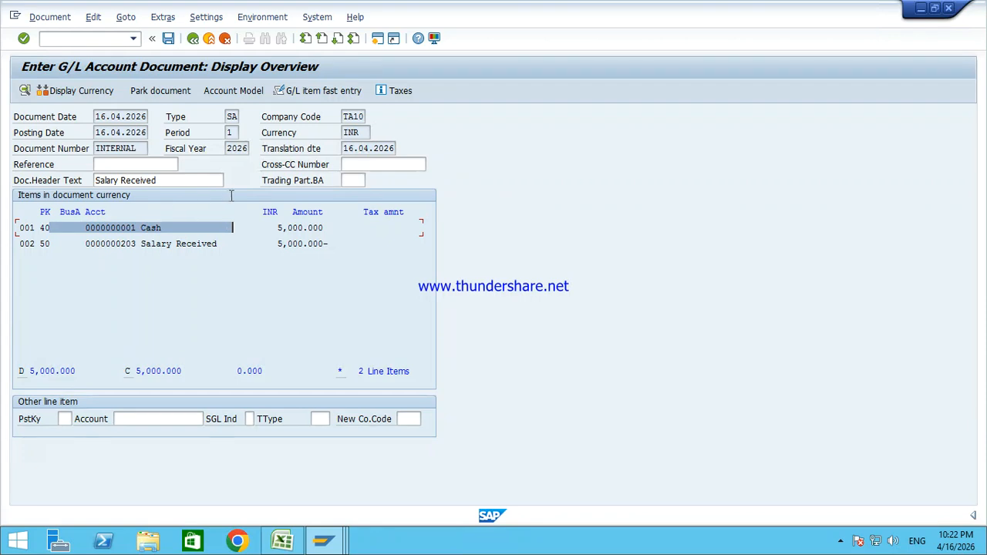
click(168, 38)
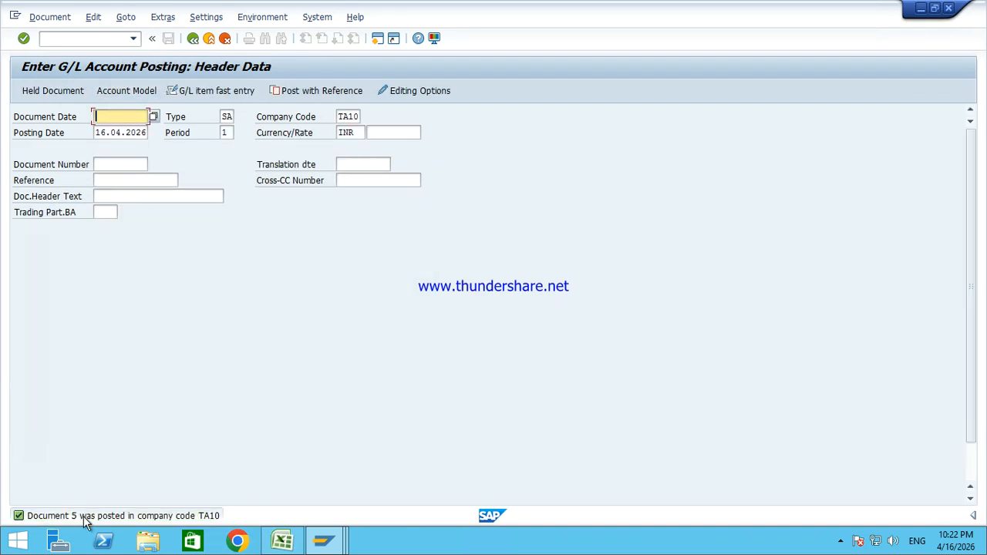
click(324, 541)
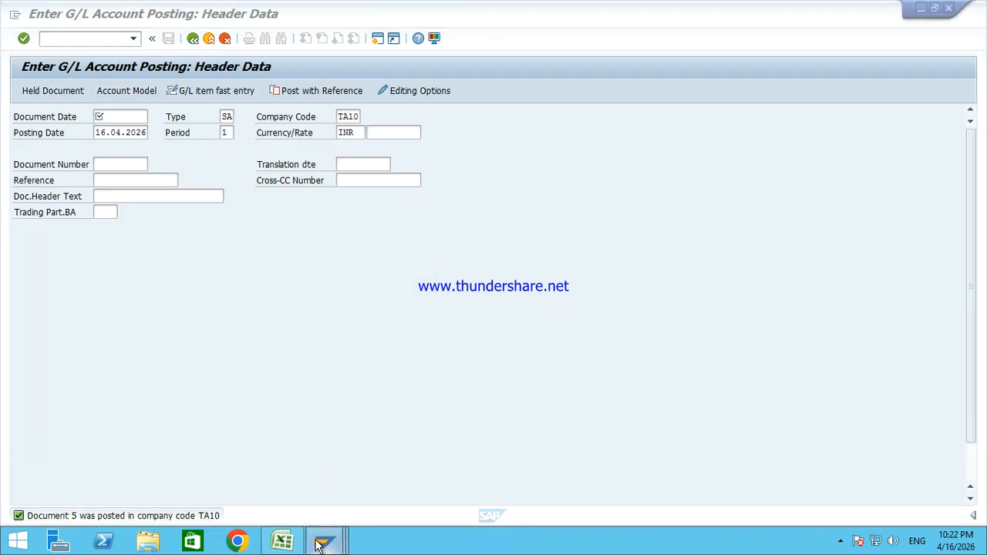
Step: Refresh the Cash A/c line item list and open new document 5 to check its lines
click(326, 474)
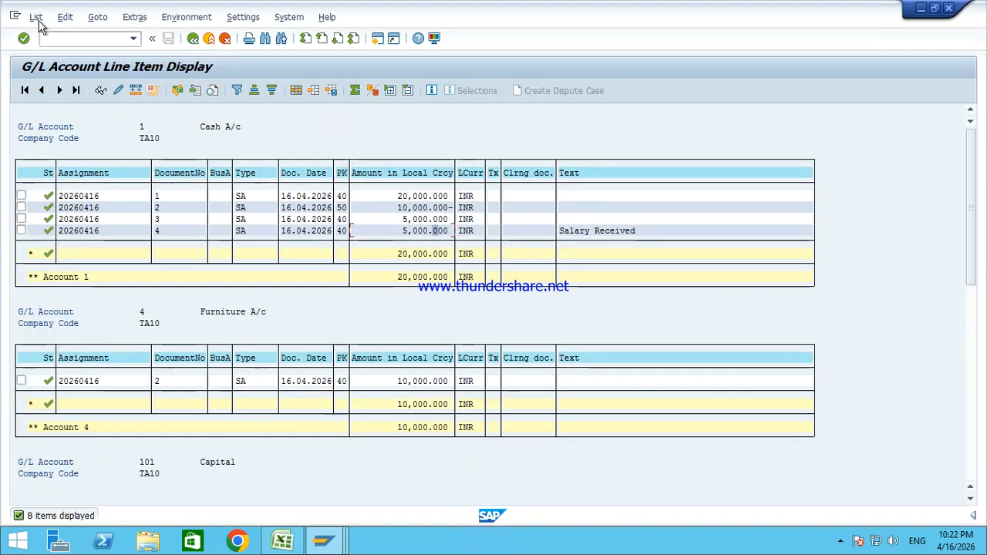
click(36, 17)
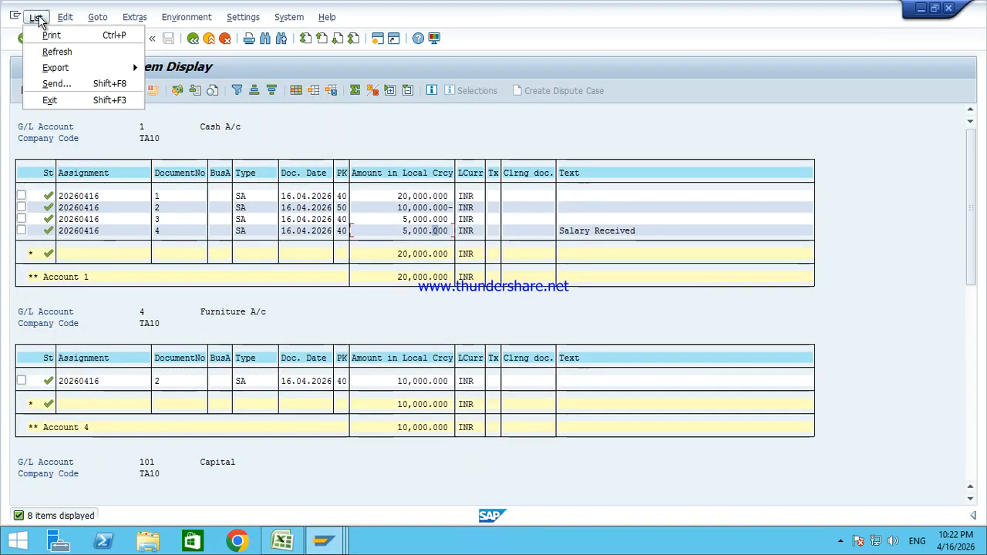
click(56, 51)
click(183, 243)
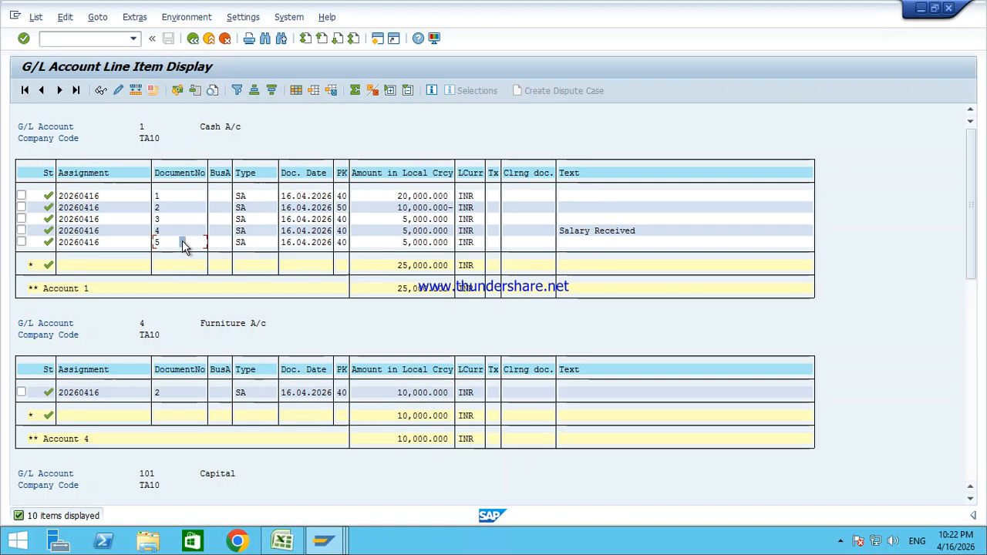
click(433, 244)
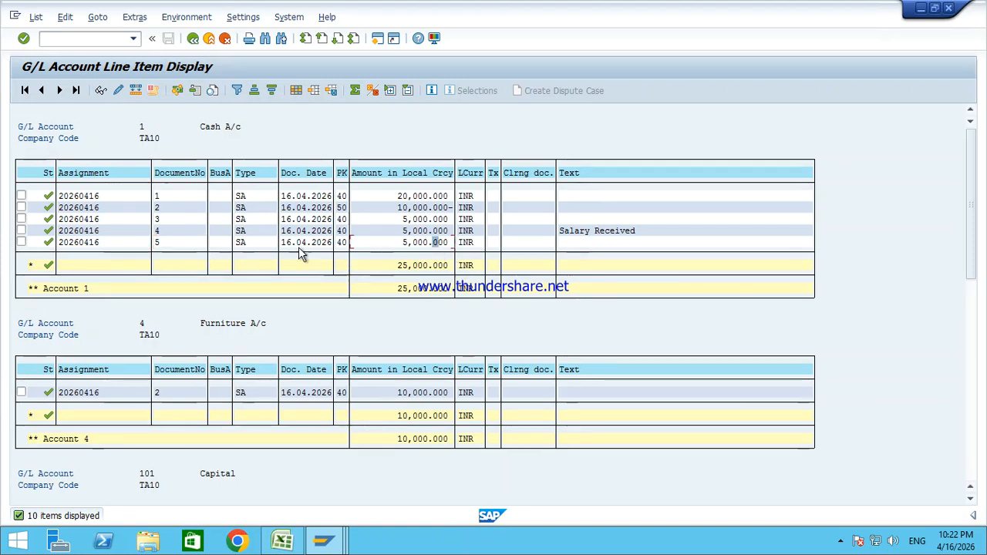
double_click(176, 244)
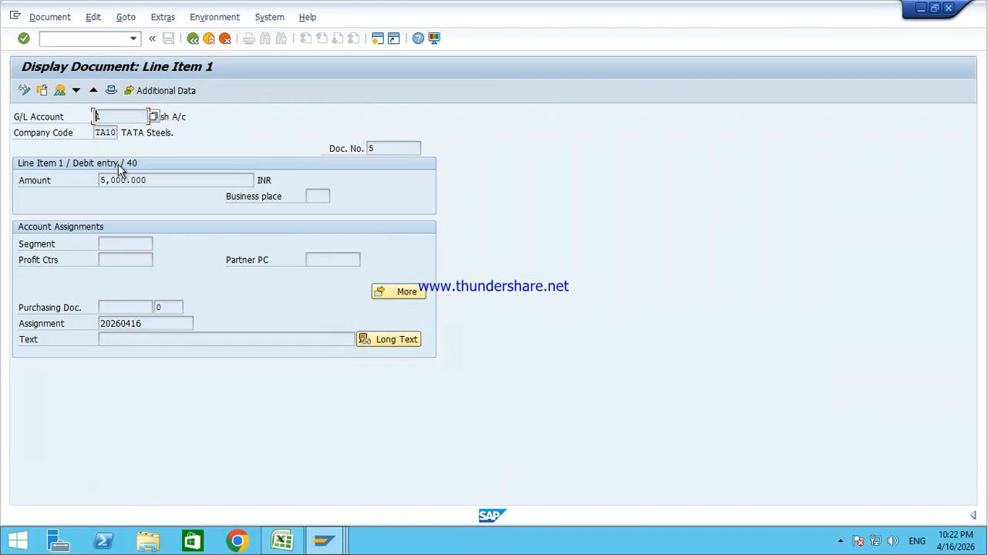
click(60, 91)
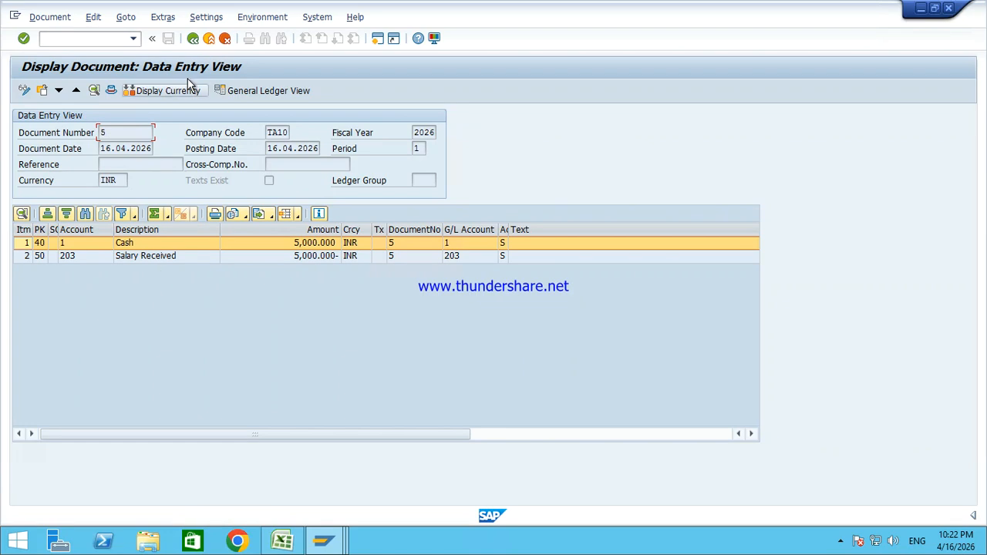
click(195, 40)
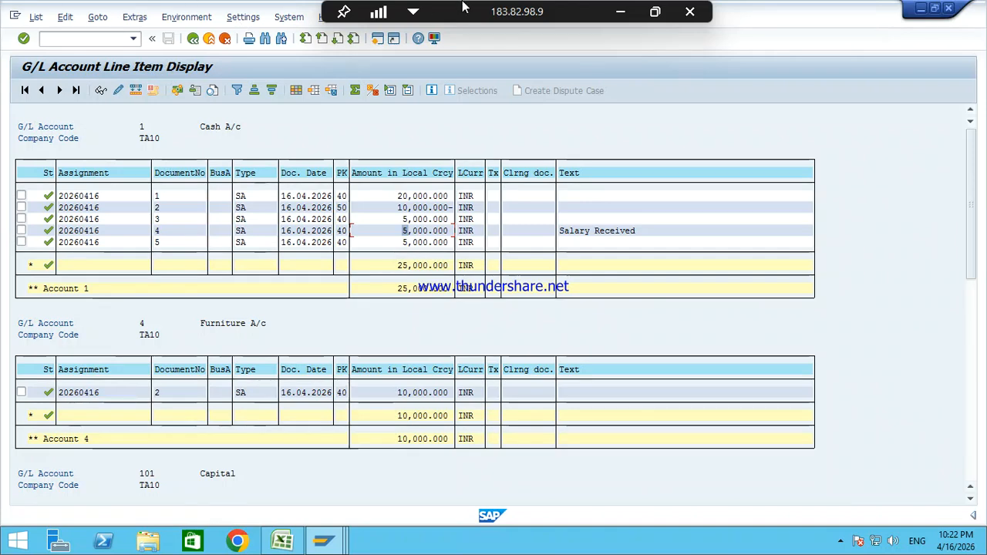
click(619, 10)
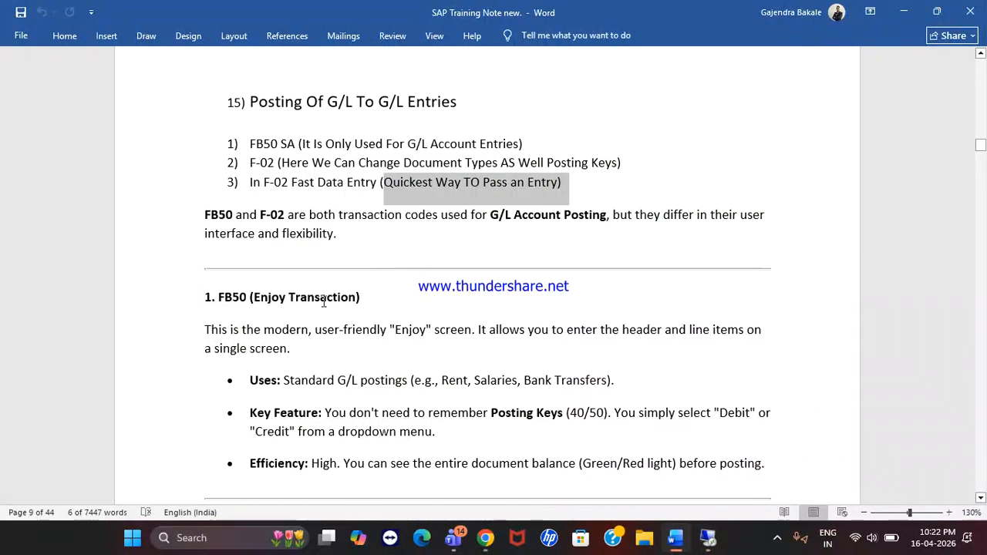
Step: Highlight the F-02 General Posting heading and its notes on required fields and FB50 layout
scroll(324, 301, down, 5)
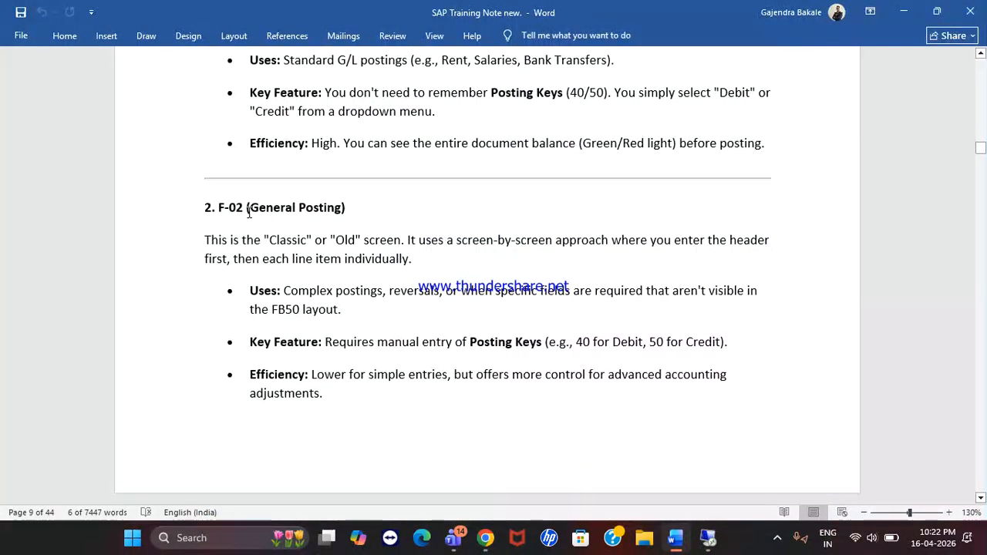
drag(232, 208, 345, 209)
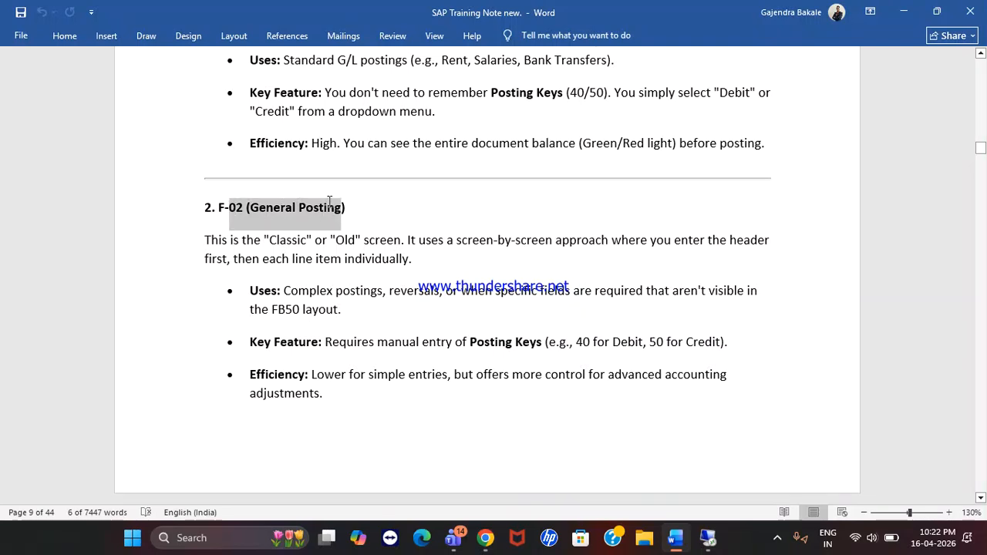
click(242, 240)
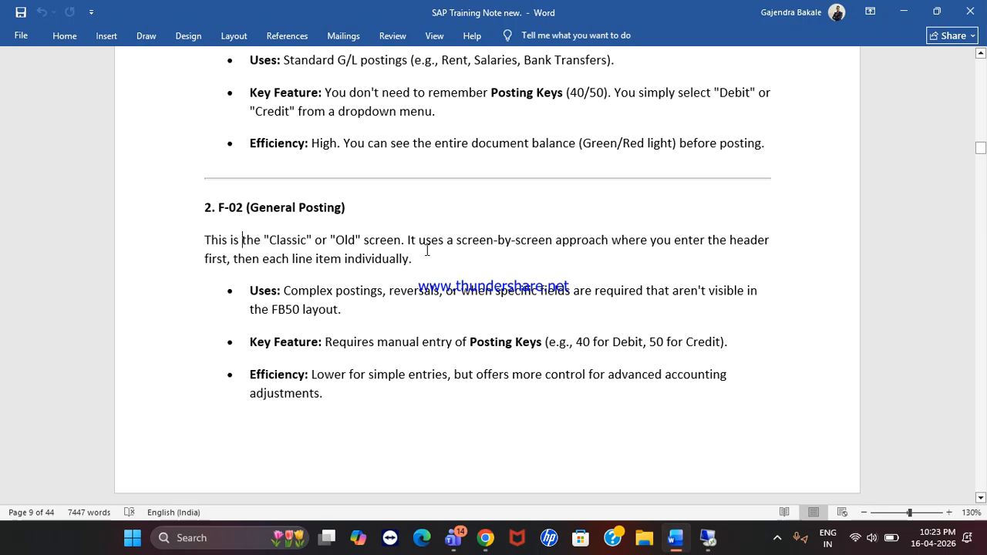
drag(277, 260, 422, 257)
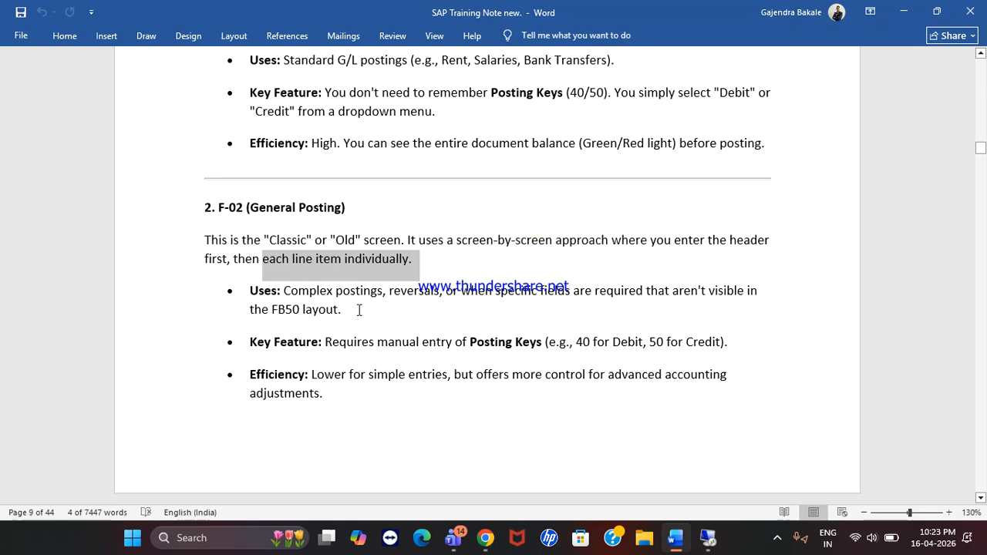
drag(495, 290, 745, 290)
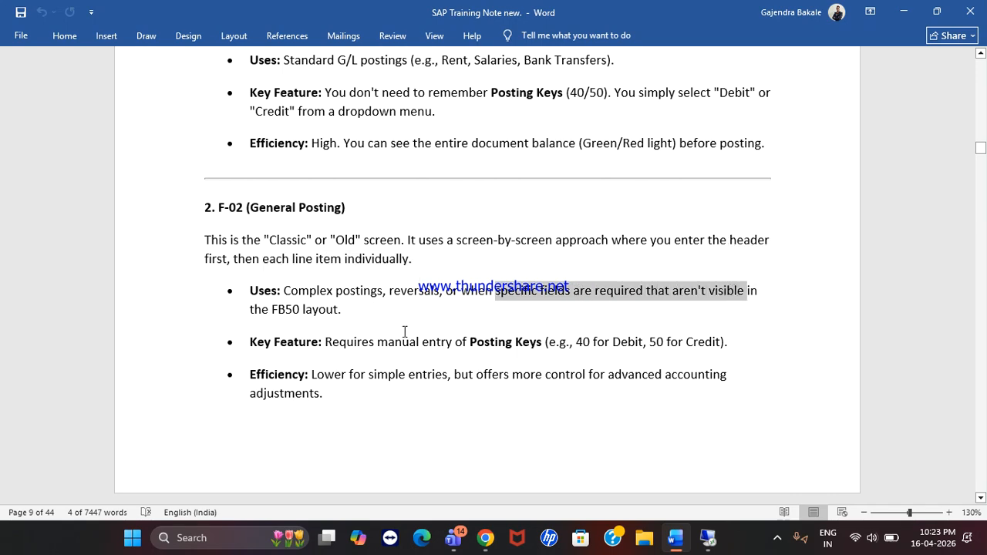
drag(277, 308, 344, 309)
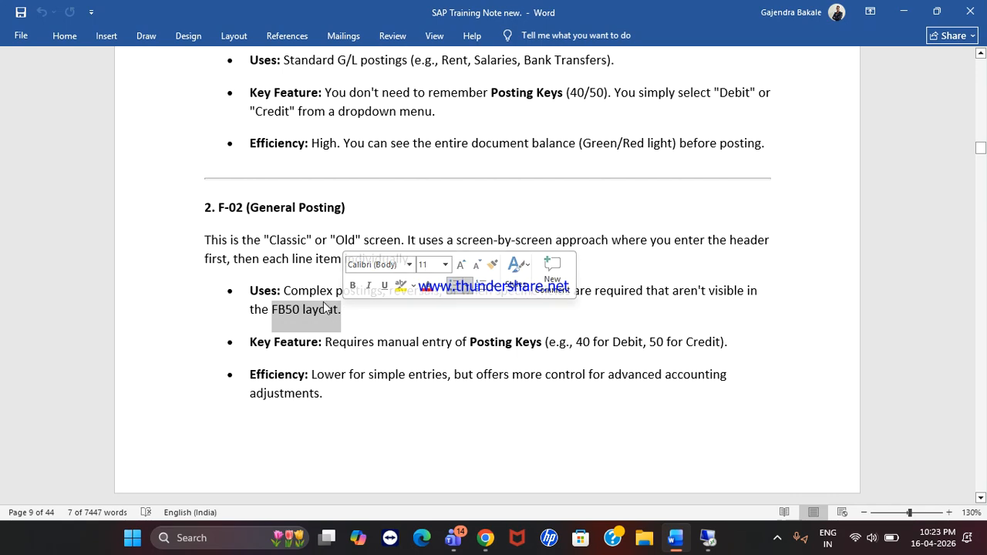
drag(298, 111, 400, 111)
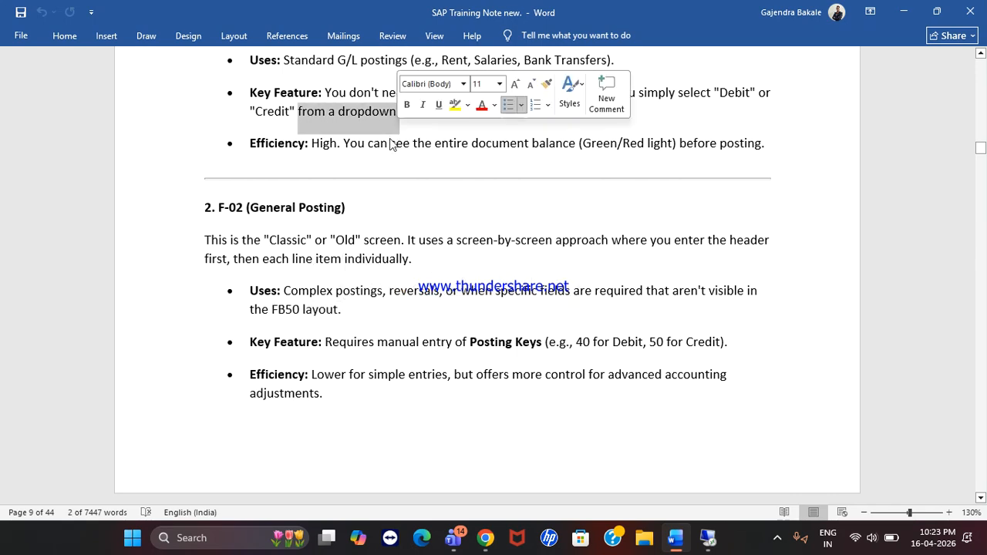
drag(273, 302, 340, 303)
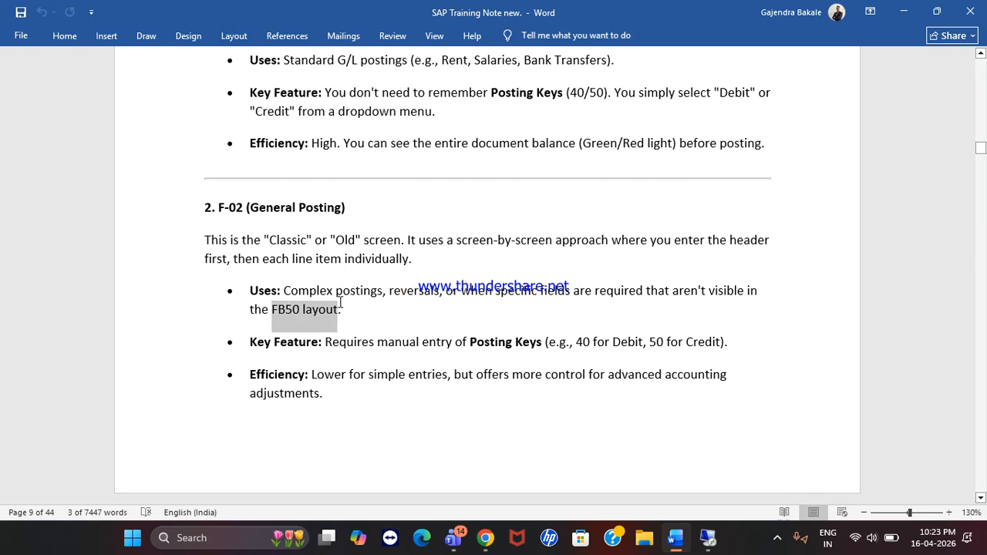
Step: Highlight F-02's manual posting keys 40/50 and its extra control for advanced adjustments
drag(370, 339, 529, 337)
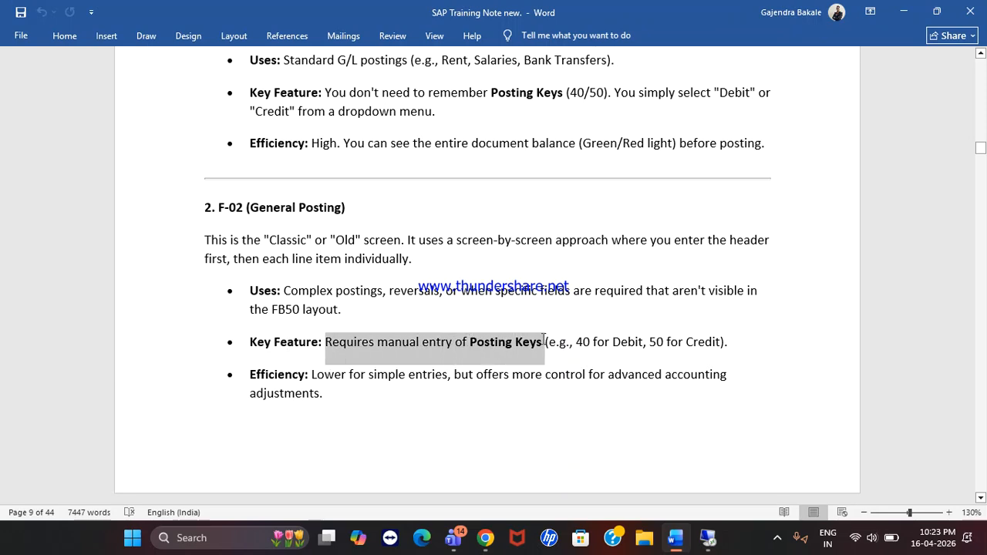
drag(544, 339, 544, 344)
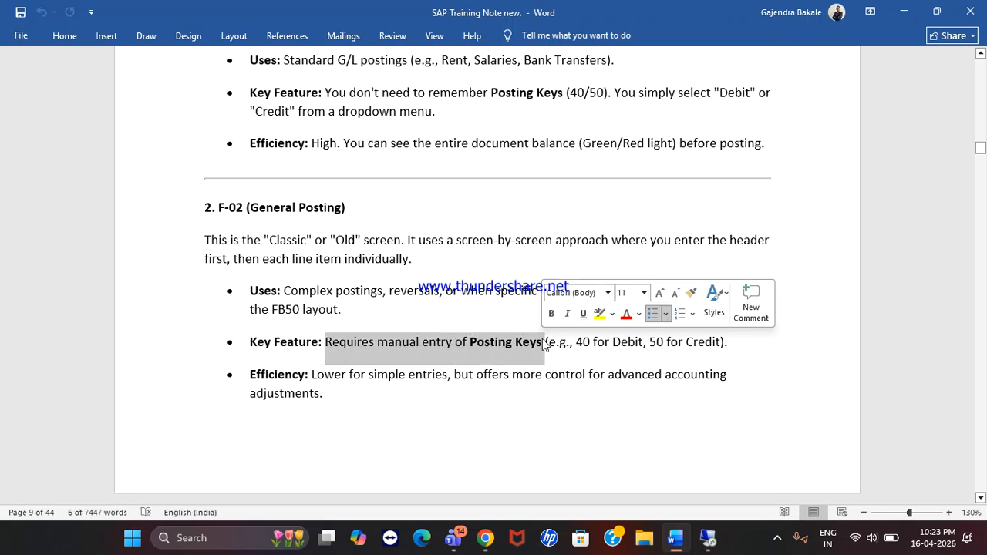
drag(645, 342, 729, 343)
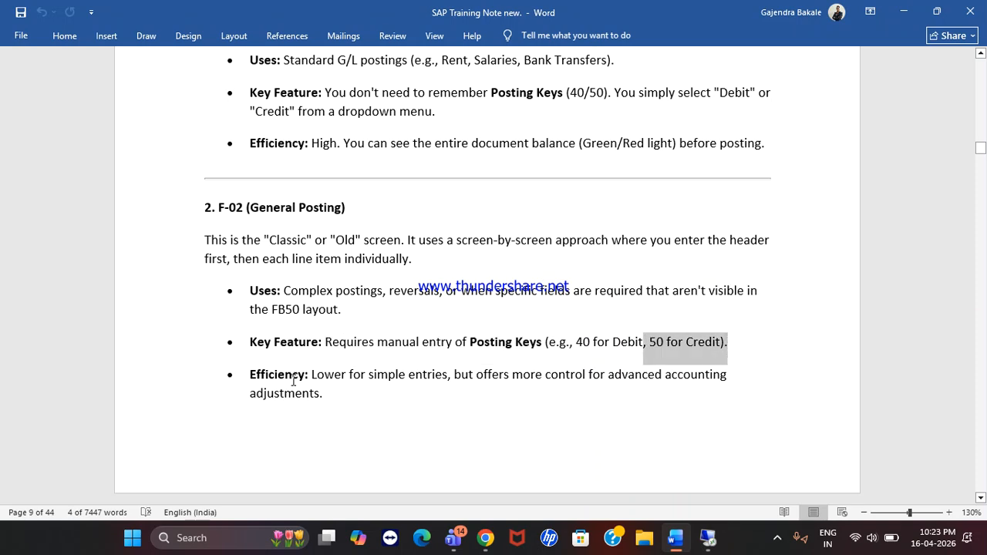
drag(358, 382, 448, 380)
drag(513, 376, 724, 407)
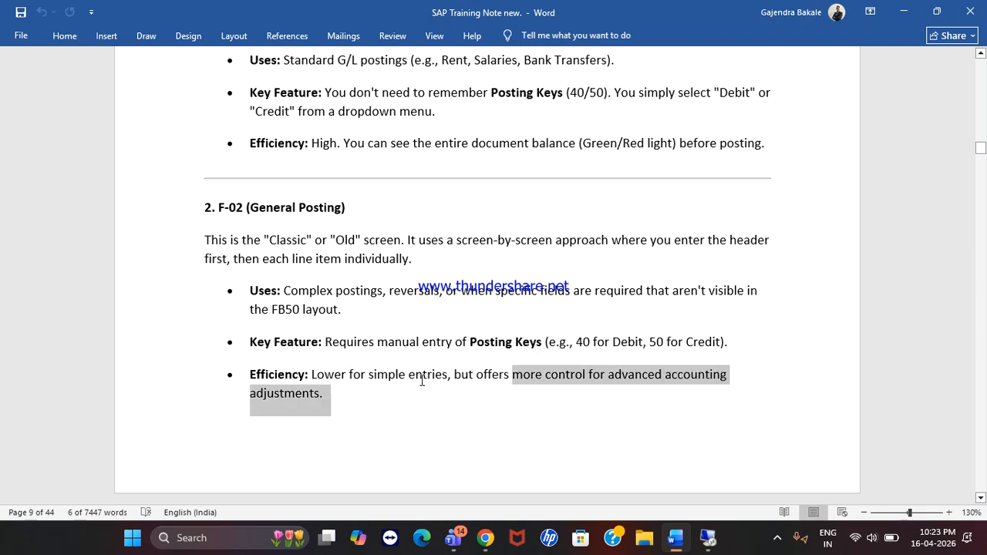
click(540, 381)
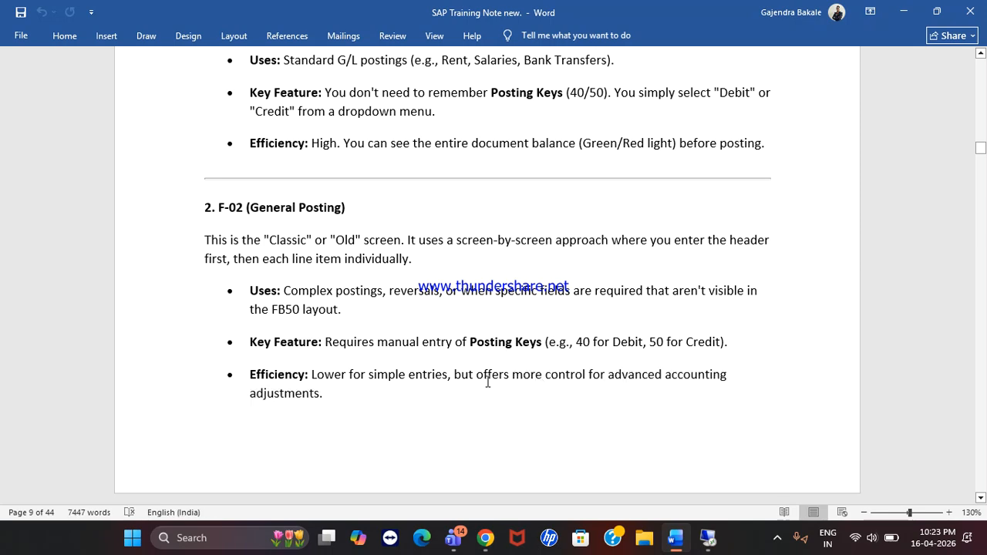
scroll(407, 390, down, 3)
Step: Scroll the notes to the Business Commenced, Furniture Purchased and Salary Received examples
scroll(406, 390, up, 2)
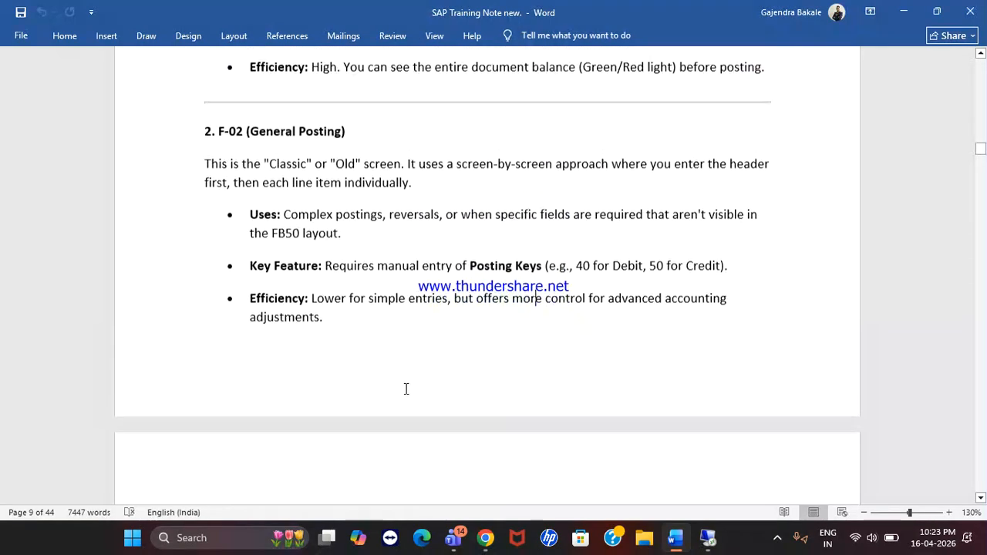
scroll(406, 390, up, 1)
scroll(406, 390, down, 5)
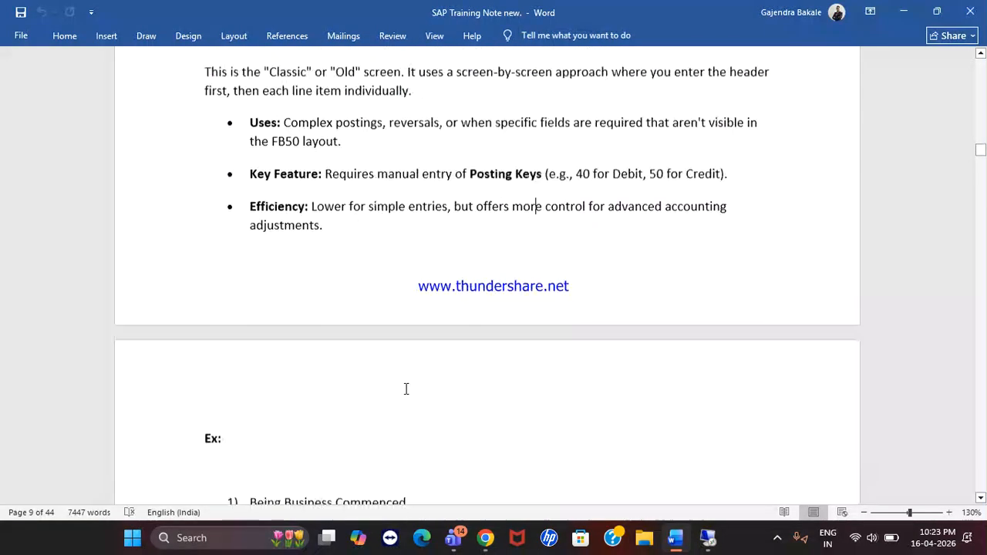
scroll(407, 390, down, 2)
scroll(406, 389, down, 2)
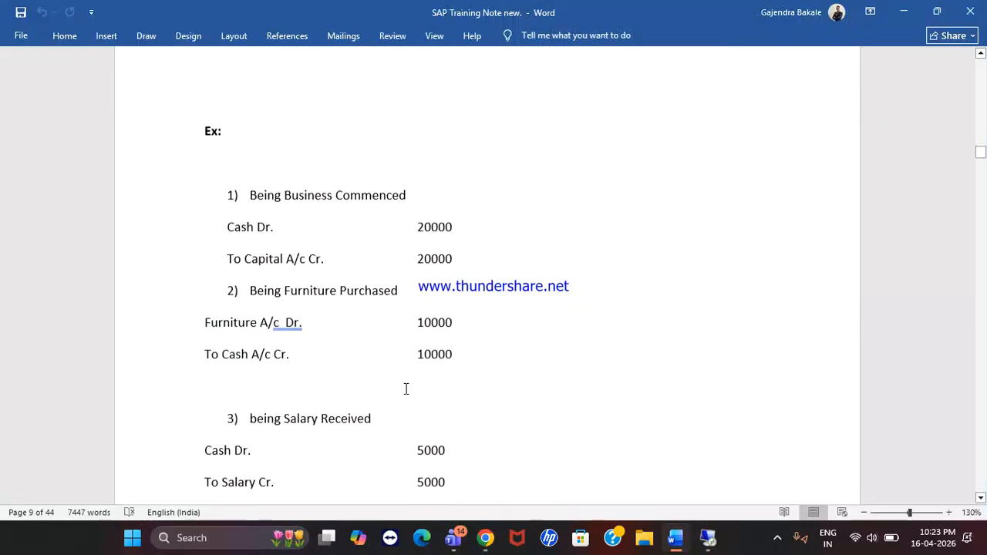
scroll(407, 390, up, 1)
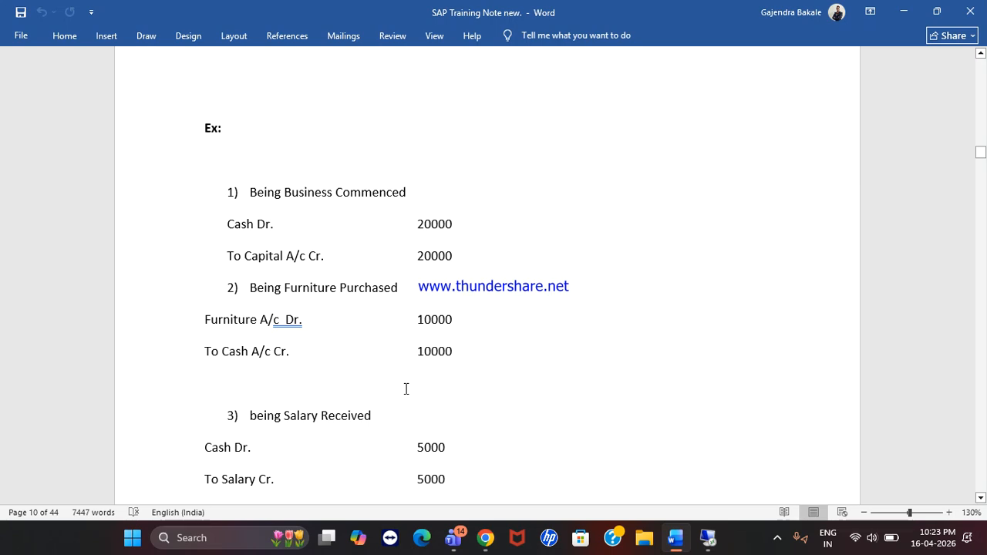
Step: Compare the examples with the SAP report showing Cash 25,000 and Furniture 10,000
click(708, 538)
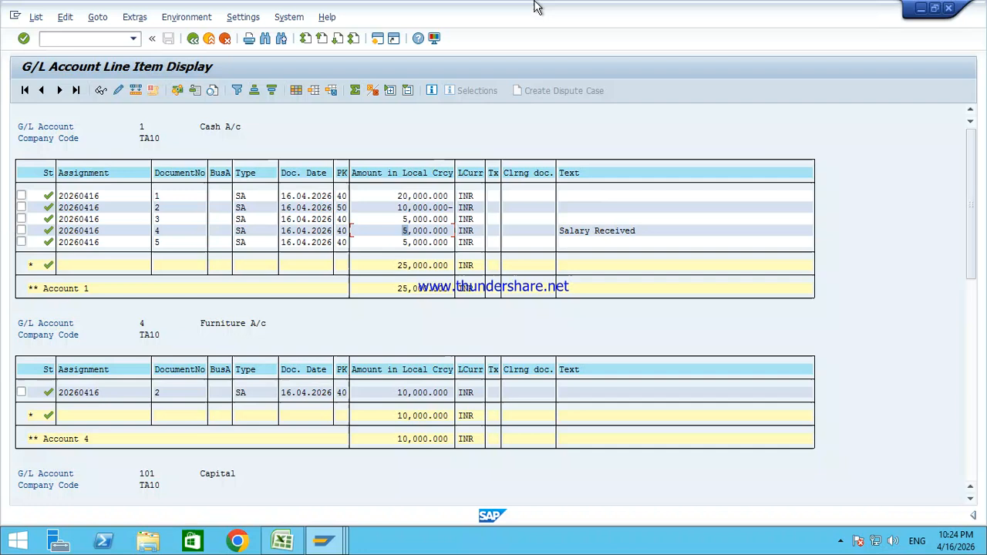
mouse_move(583, 7)
click(616, 12)
scroll(393, 263, down, 2)
scroll(393, 264, up, 2)
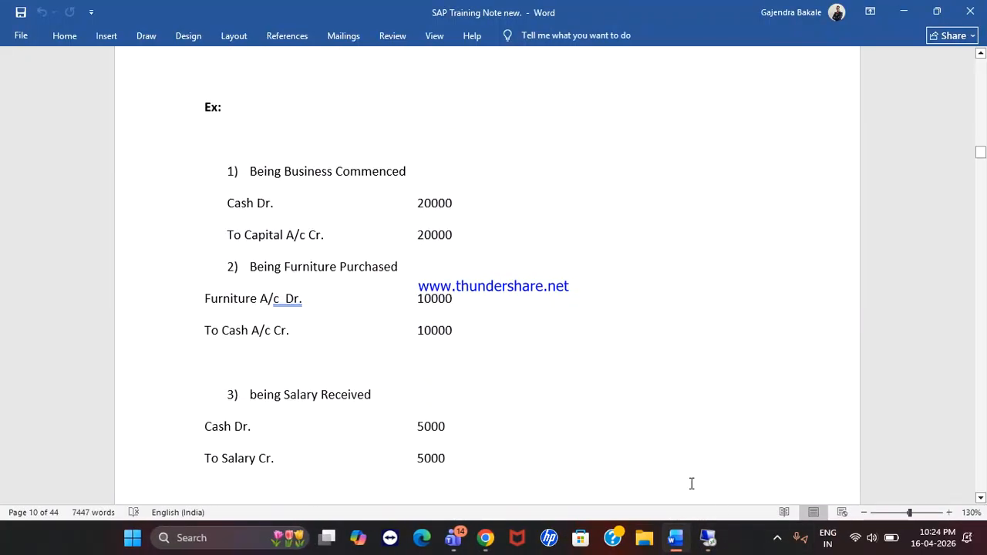
click(708, 538)
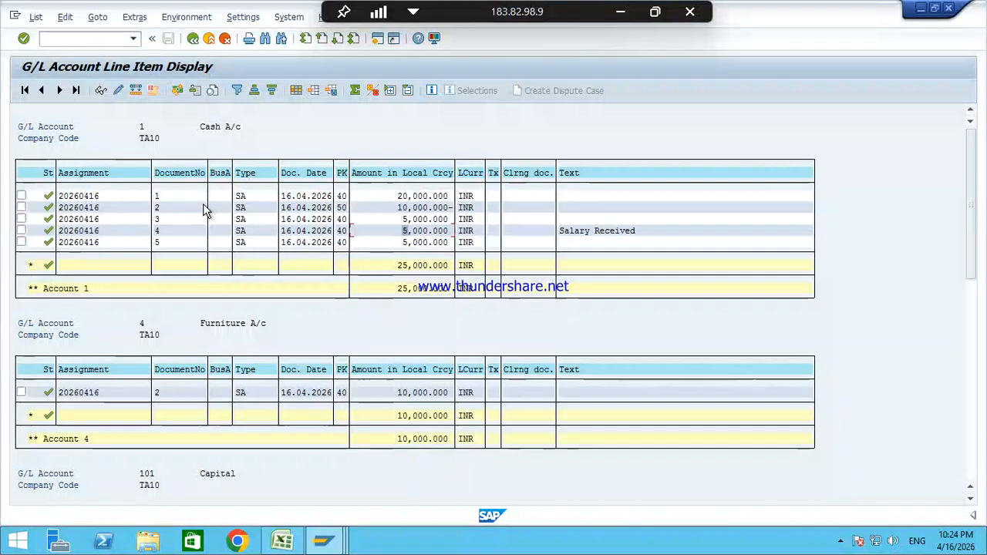
Step: Point out documents 1 and 5 in the Cash items, then return to the selection screen
click(157, 197)
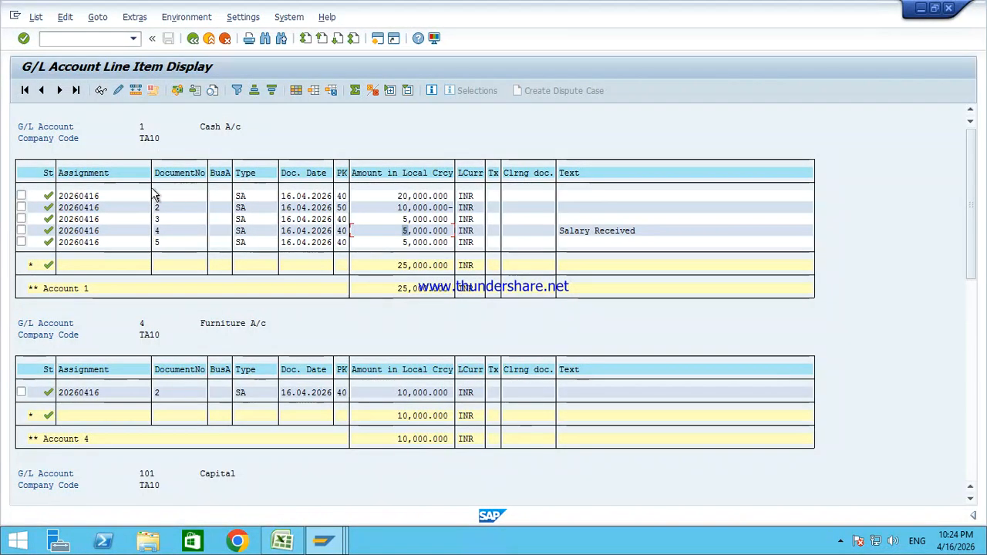
click(177, 244)
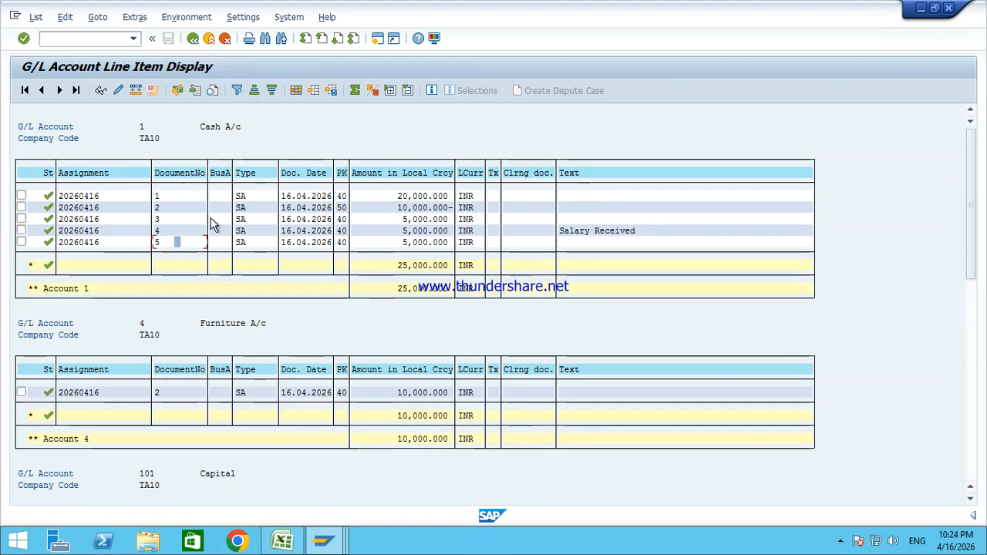
click(210, 40)
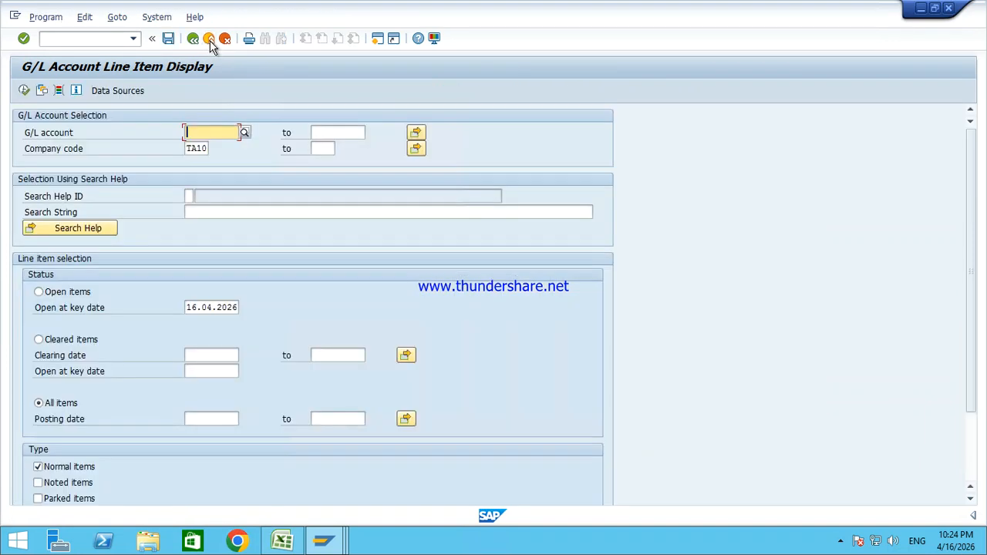
Step: Rerun FBL3N for company code TA10 with All items, listing 10 line items
click(209, 40)
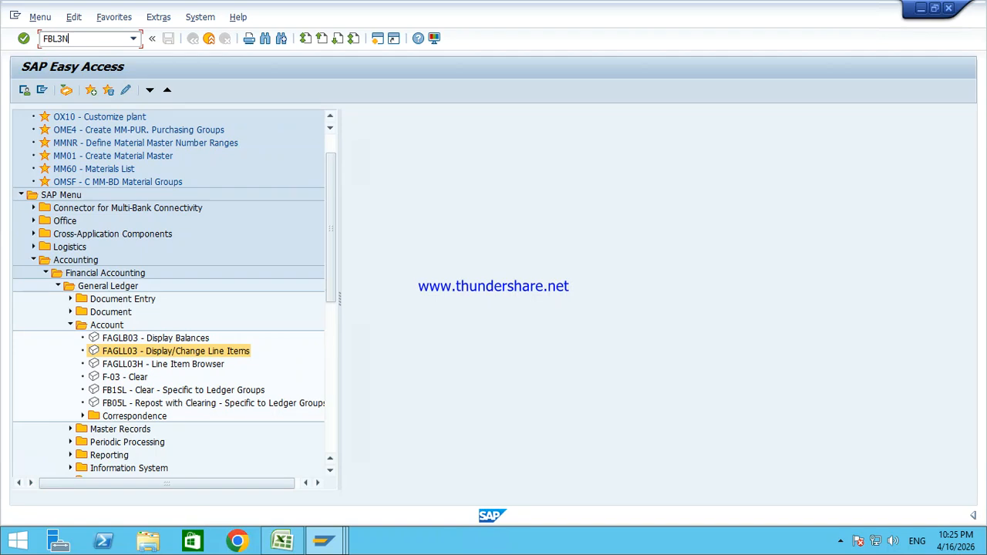
key(Return)
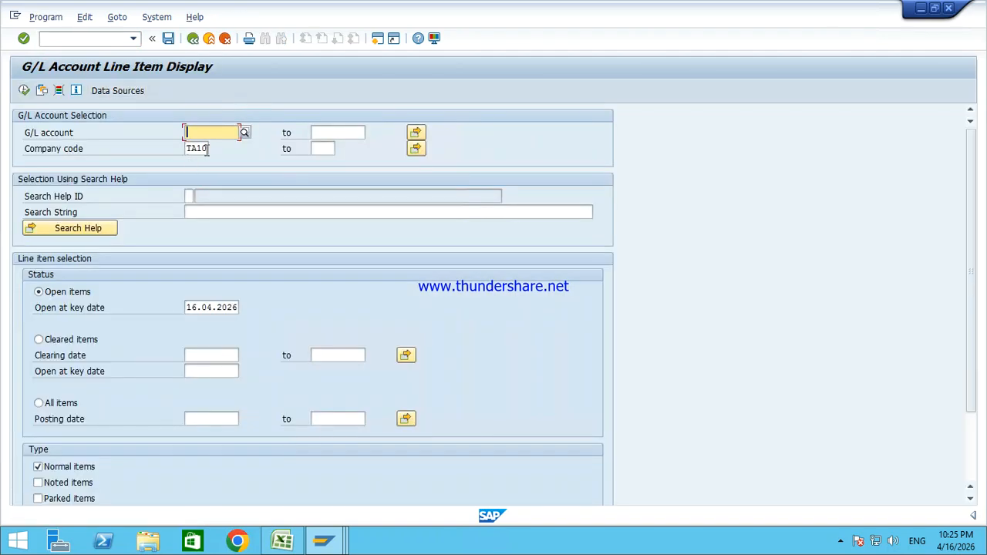
click(207, 149)
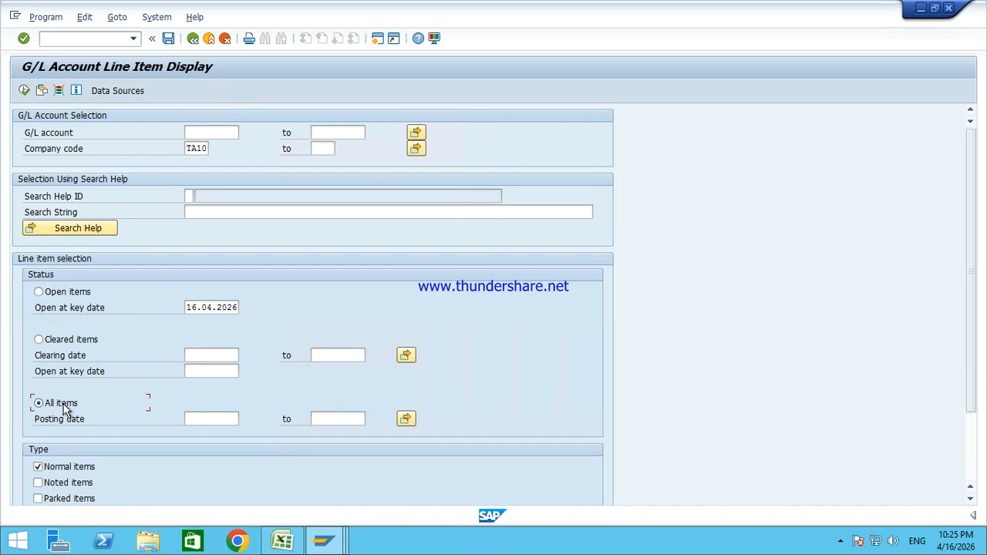
click(25, 91)
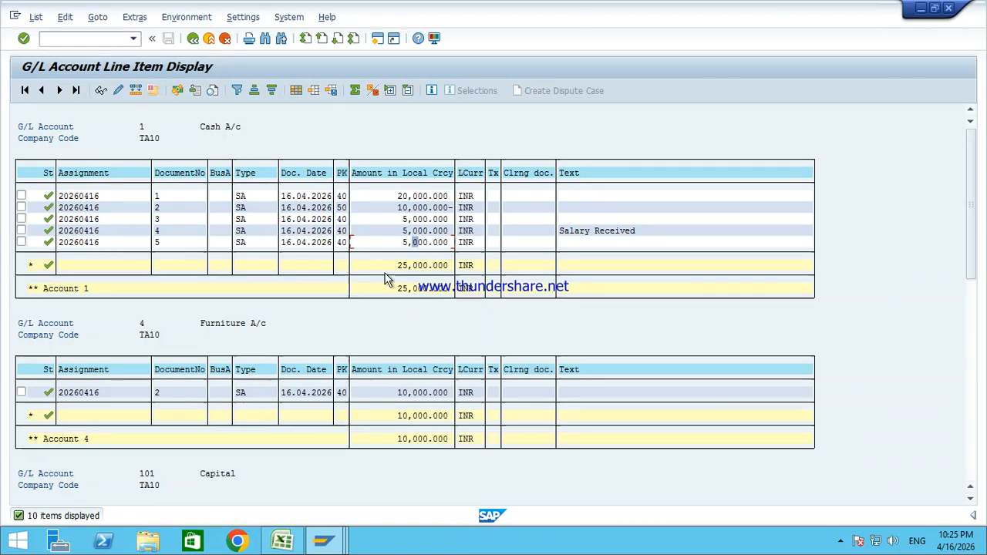
Step: Point out document 5 in the Cash items, then minimize the remote session to show Word
click(169, 243)
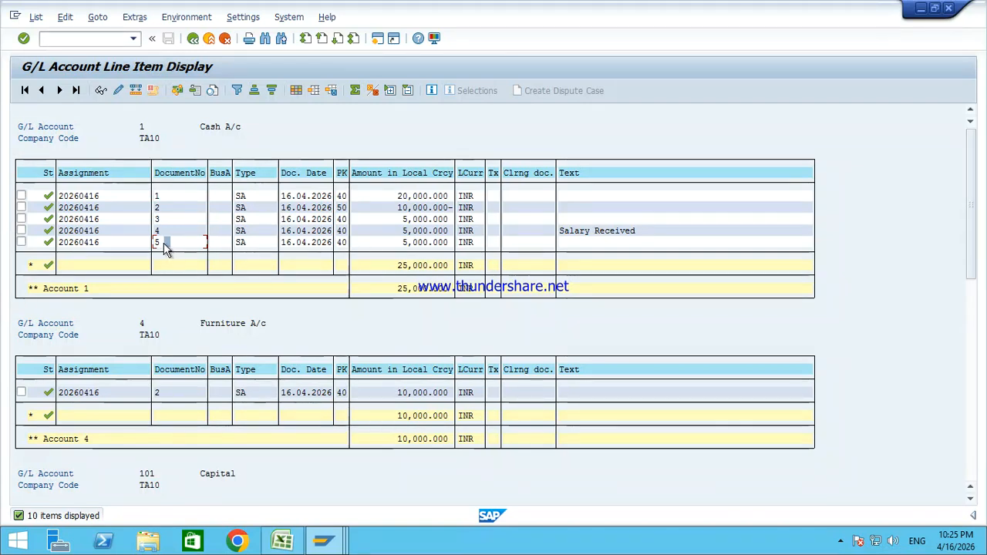
click(159, 242)
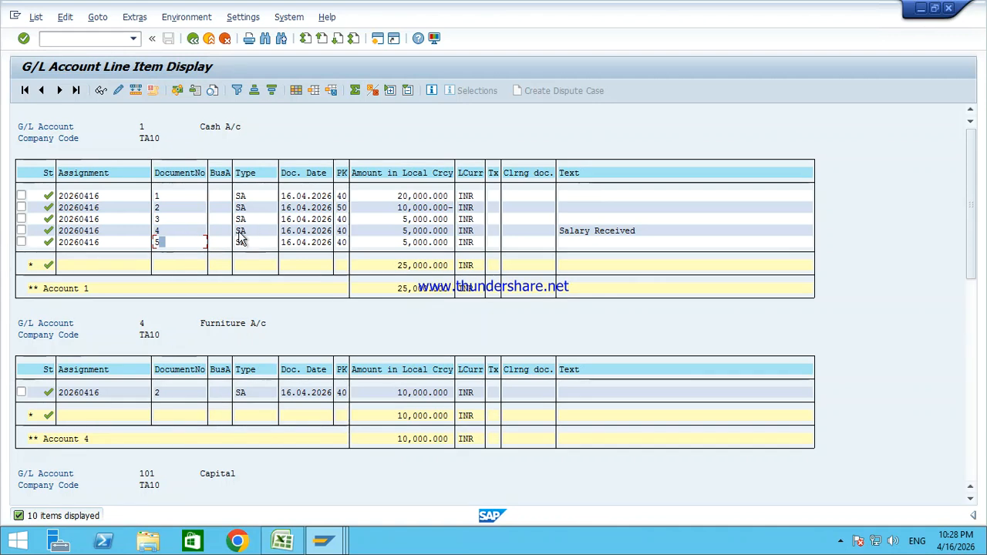
mouse_move(550, 4)
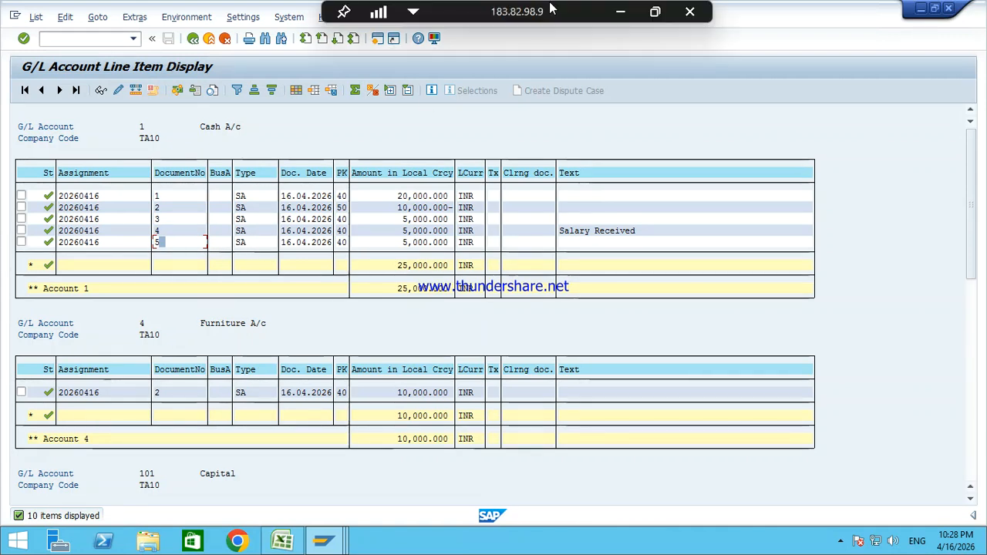
click(622, 6)
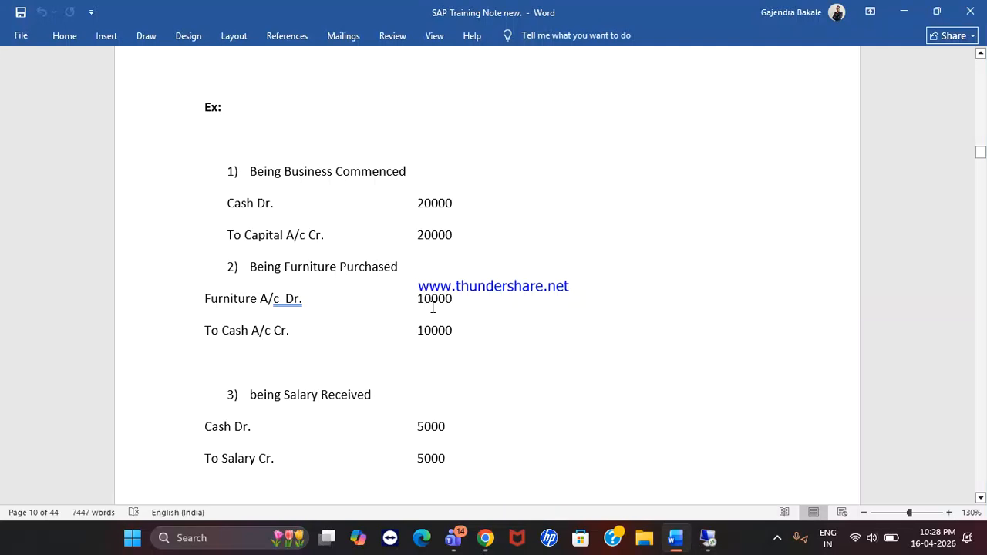
Step: Highlight the FB50 Parking and Holding notes and Document Reversal lines, then return to SAP
scroll(433, 308, down, 6)
scroll(433, 254, up, 1)
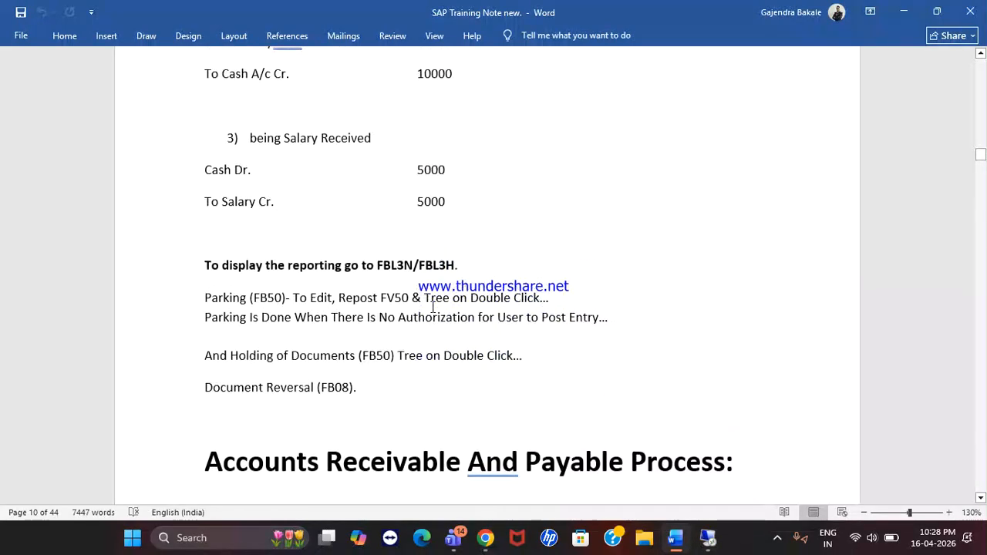
drag(216, 306, 439, 374)
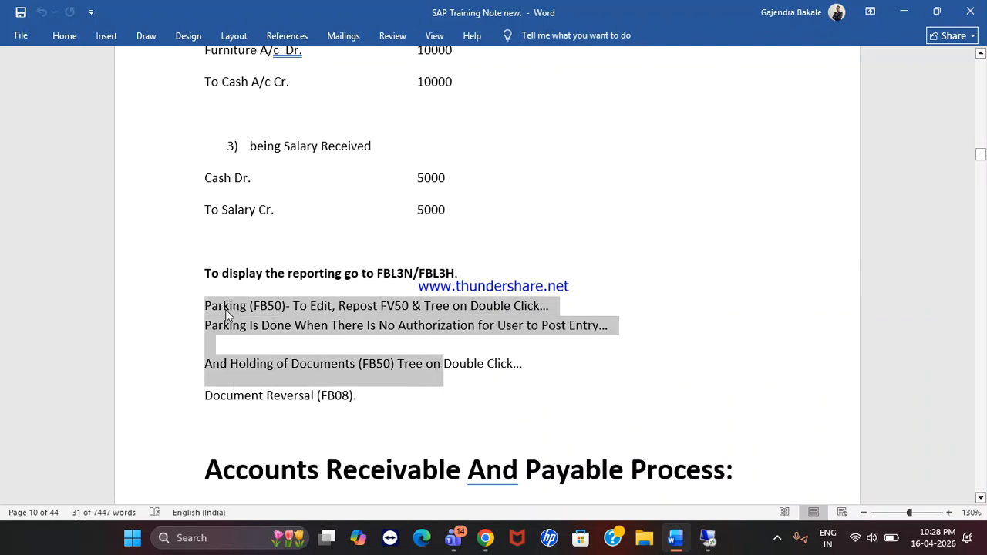
click(225, 309)
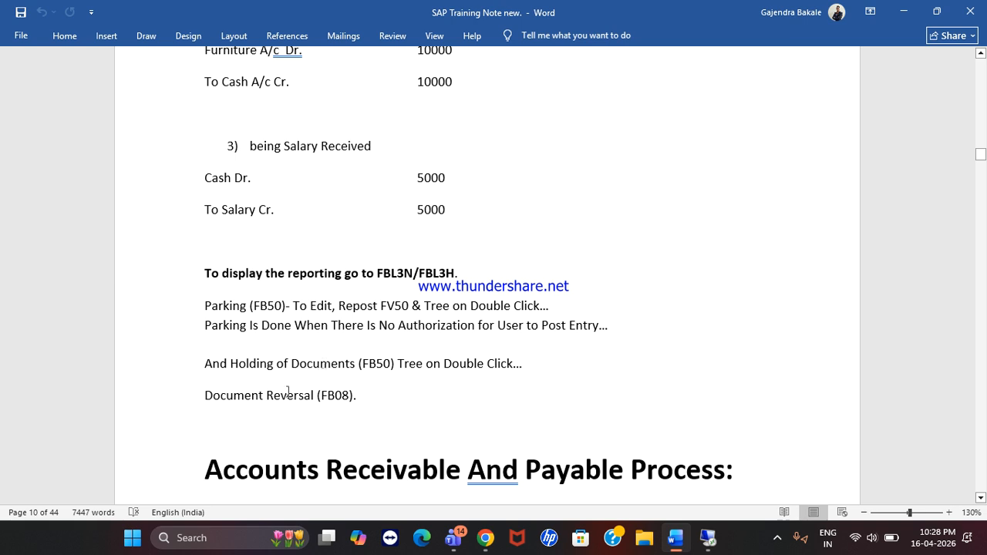
drag(290, 396, 357, 365)
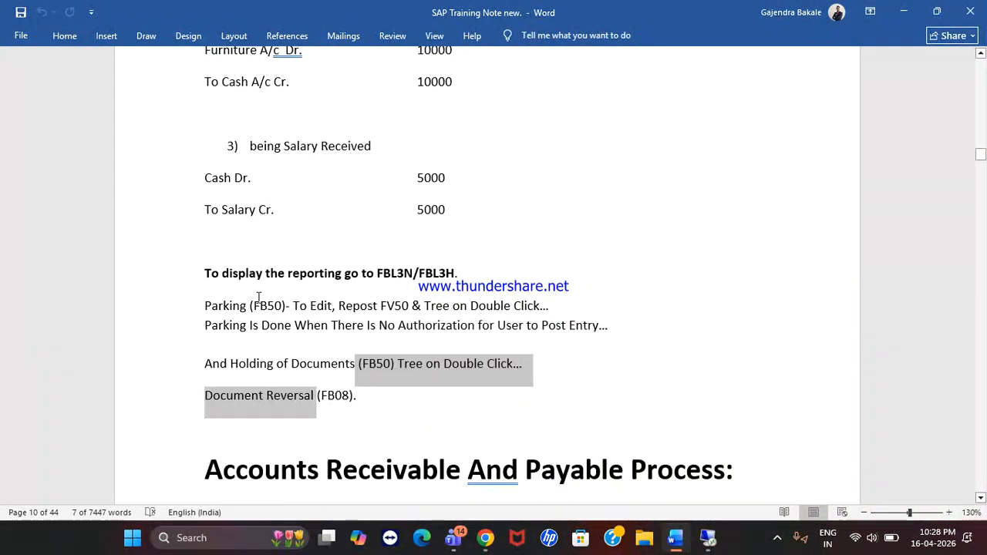
drag(252, 306, 378, 306)
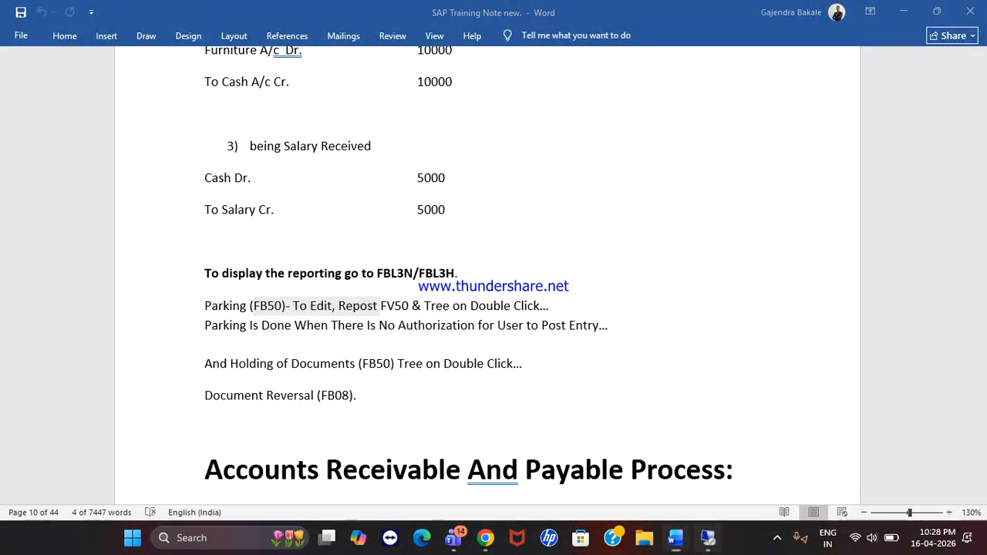
key(alt+Tab)
click(325, 544)
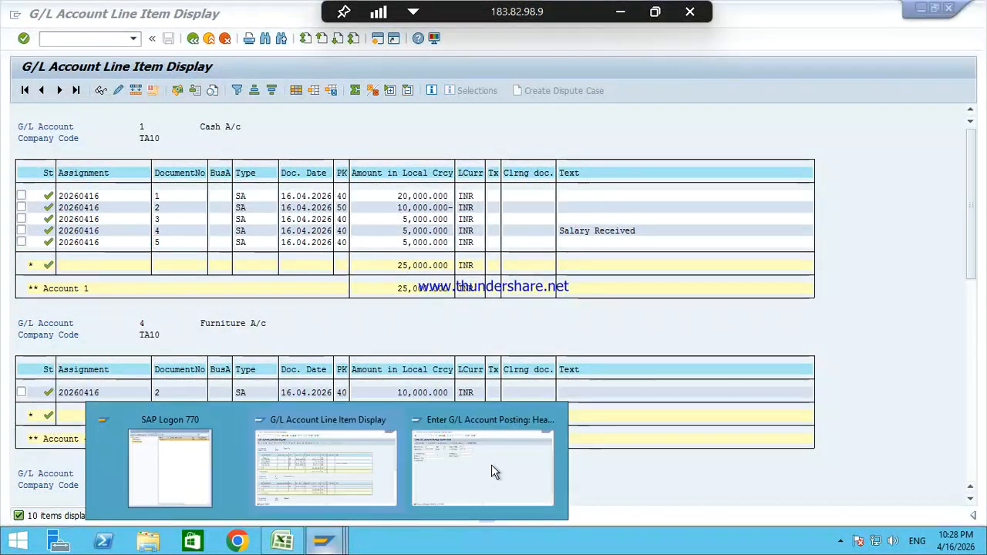
Step: Leave the posting screen with /n and open FB50 G/L account document entry
click(494, 472)
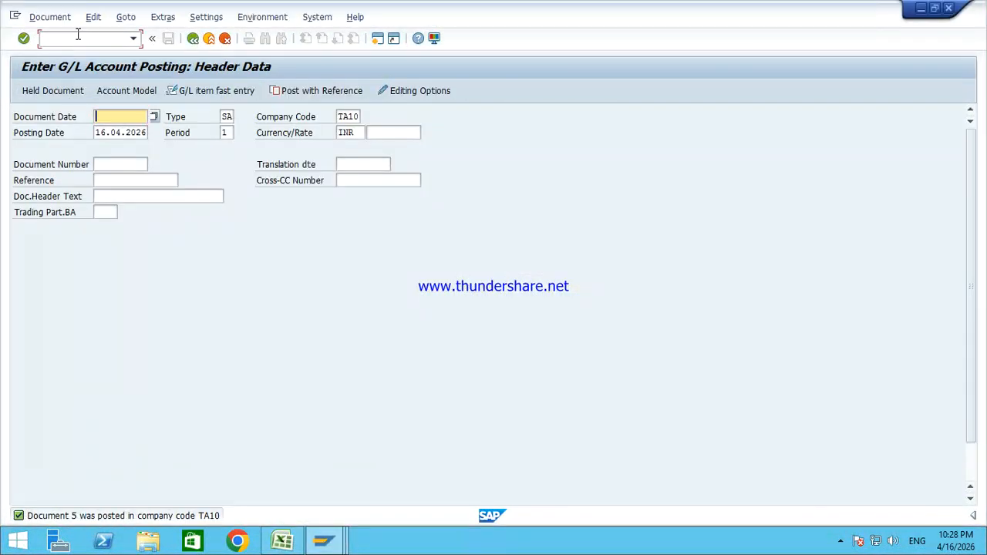
click(78, 34)
text(/)
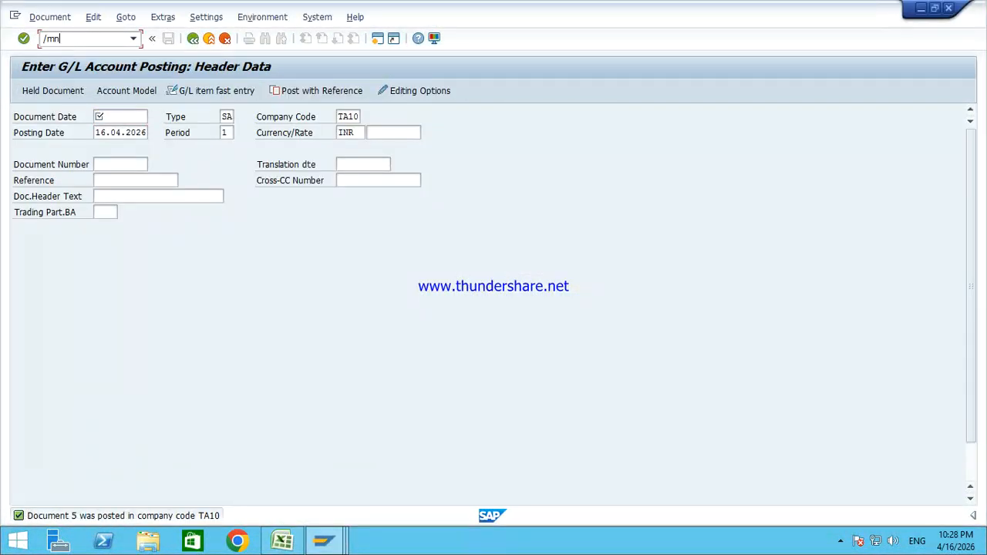
text(n)
key(Return)
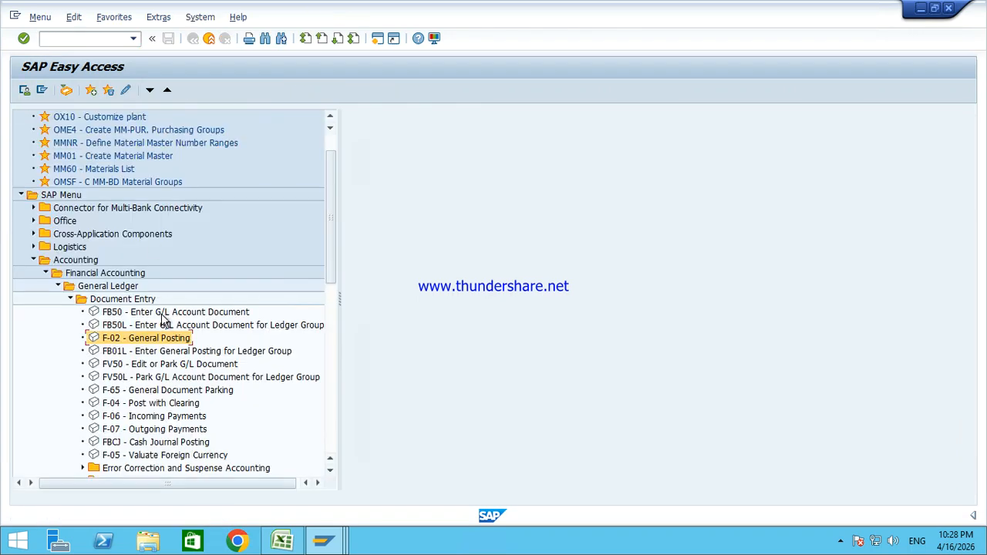
click(163, 315)
click(147, 340)
click(135, 365)
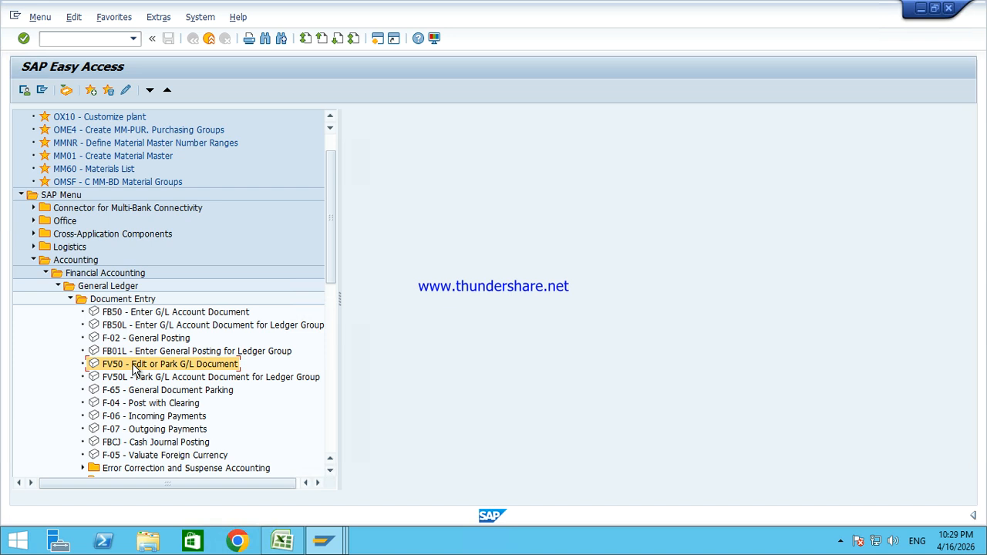
double_click(145, 313)
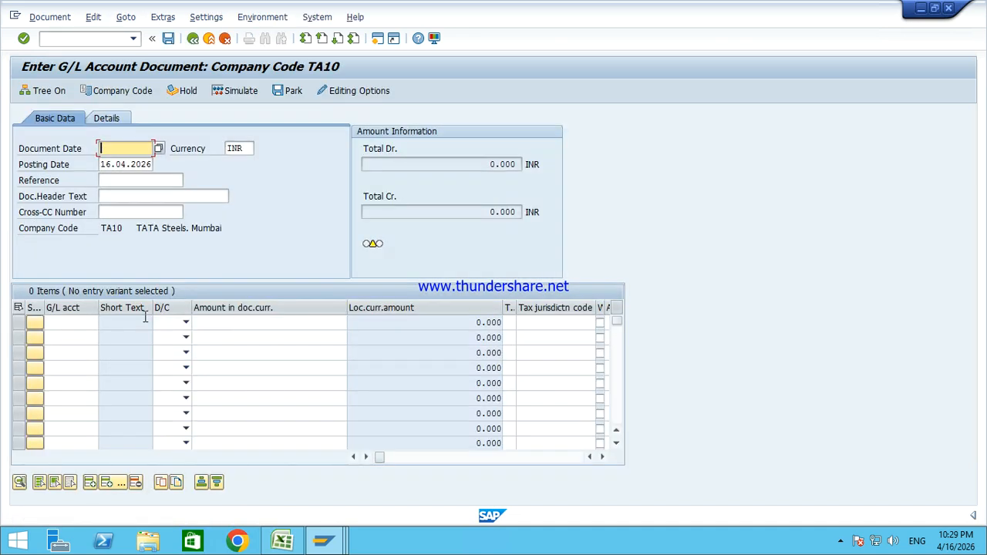
Step: Set document date 16.04.2026 and header text Salary Received
key(Down)
key(Return)
key(Tab)
key(Tab)
key(Tab)
key(Tab)
key(Tab)
key(Tab)
key(Tab)
key(shift+Tab)
key(shift+Tab)
key(shift+Tab)
key(Down)
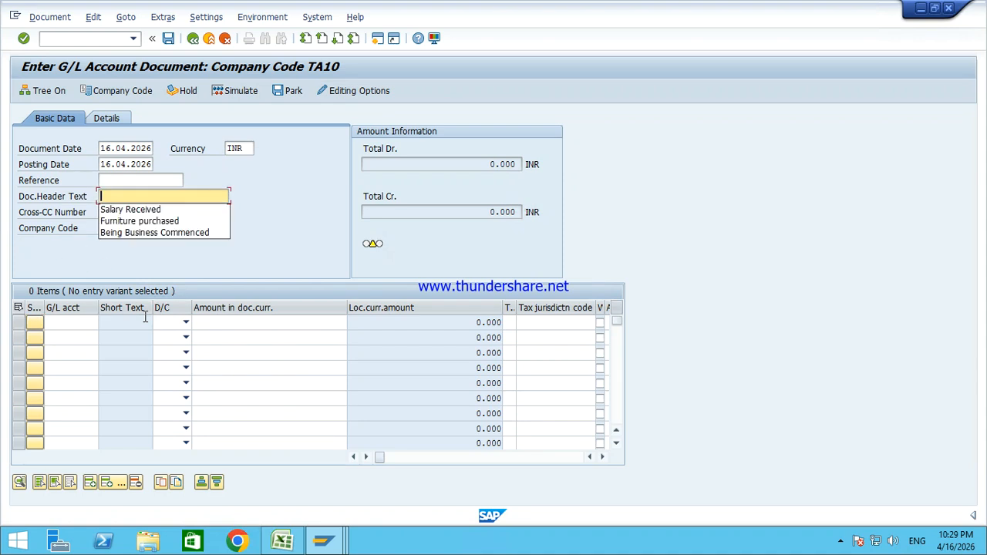
click(145, 318)
key(shift+Tab)
key(shift+Tab)
key(shift+Tab)
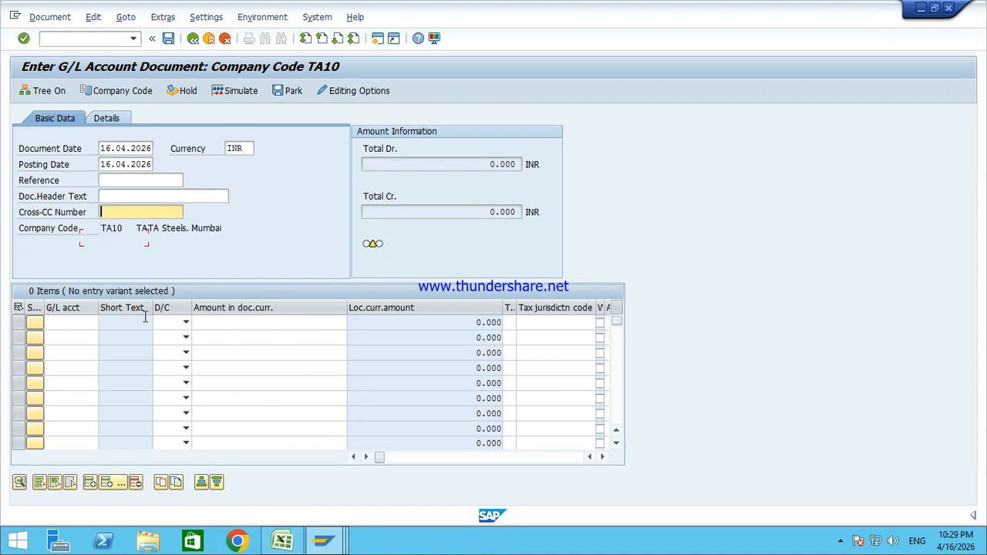
key(shift+Tab)
key(Down)
key(Return)
key(Tab)
key(Tab)
key(Tab)
Step: Enter account 1 debit 50000 and account 203 credit *, then park the balanced document
key(Tab)
key(Tab)
key(shift+Tab)
text(1)
key(Tab)
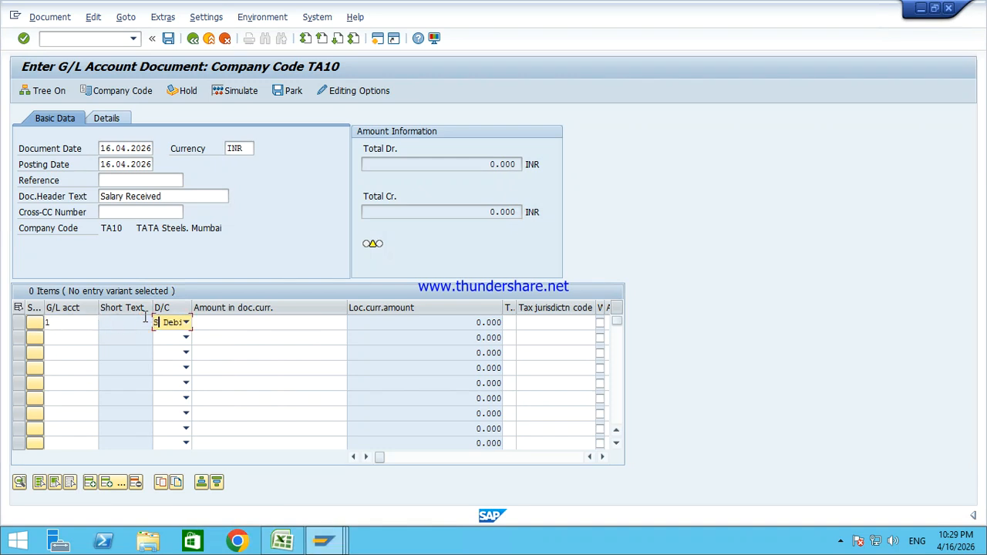
key(Tab)
text(50)
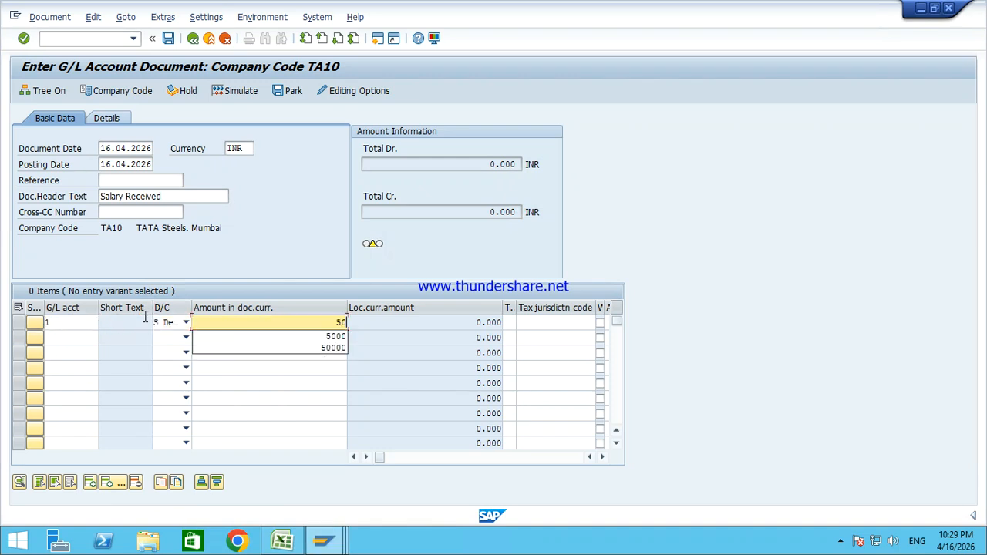
text(000)
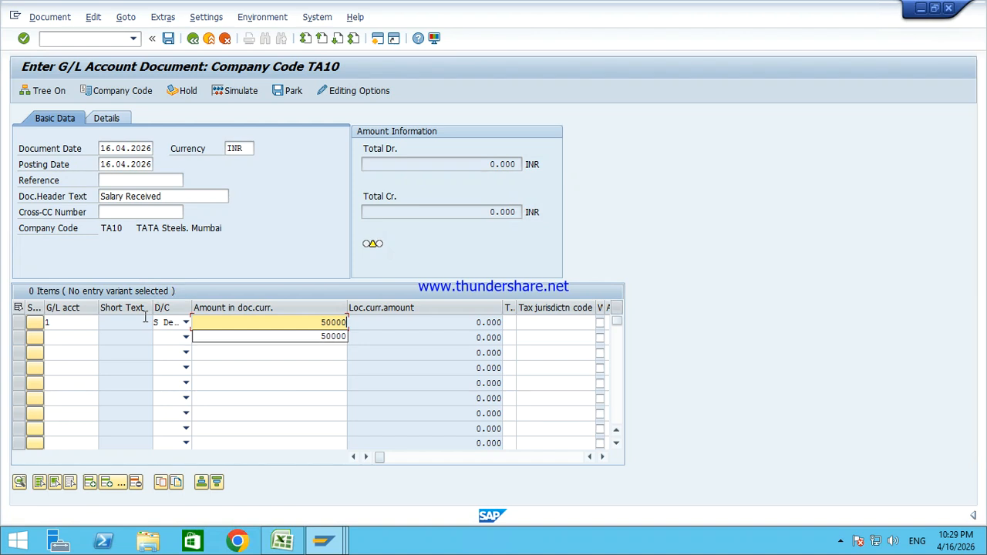
key(Down)
click(305, 263)
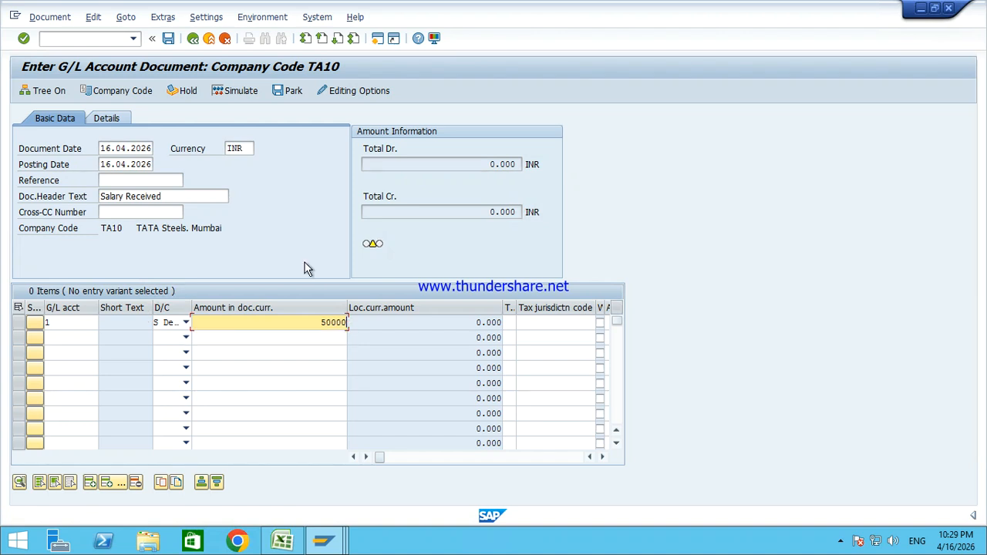
click(74, 341)
text(203)
key(Tab)
key(shift+Tab)
key(Tab)
text(h)
key(Tab)
text(*)
key(Return)
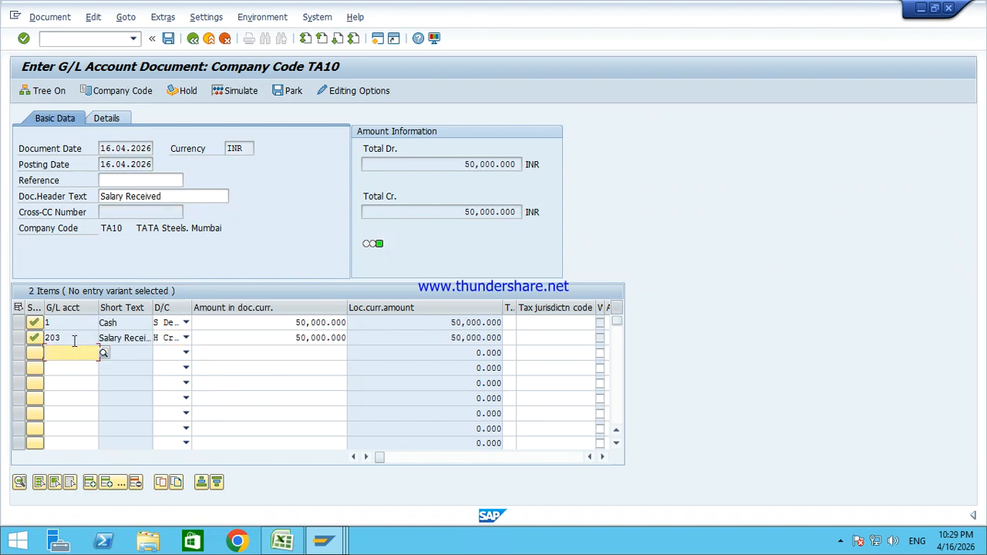
click(285, 92)
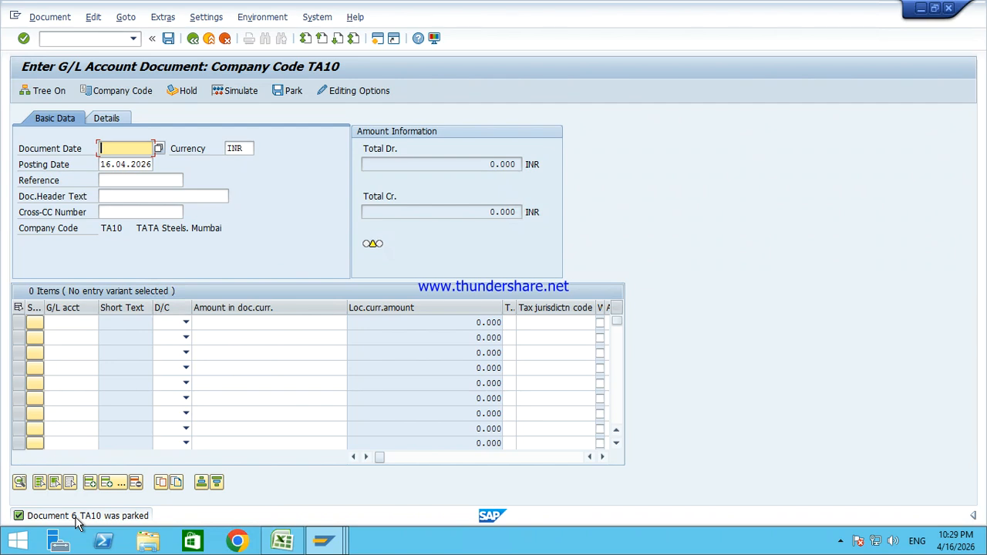
Step: Refresh the TA10 line item list and go back to its selection criteria
click(324, 542)
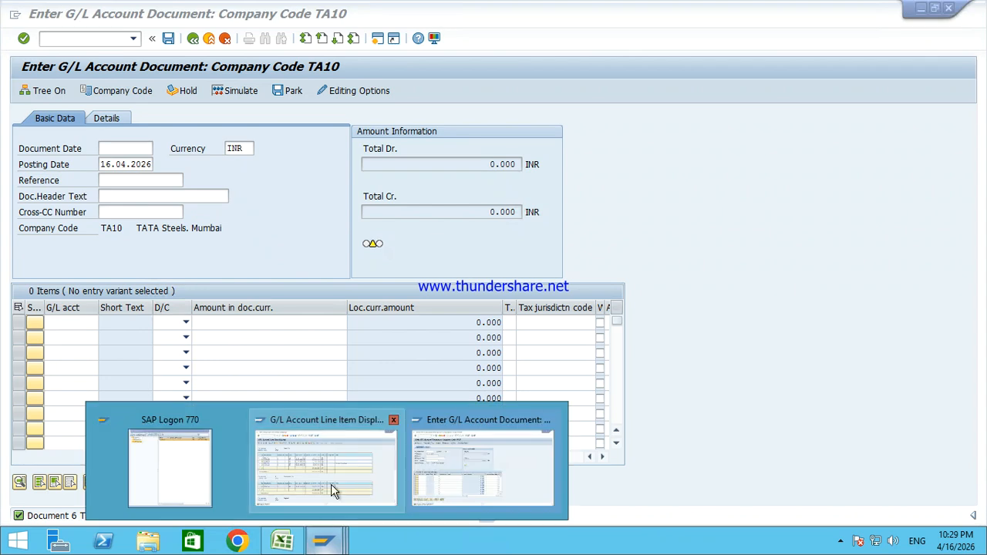
click(337, 491)
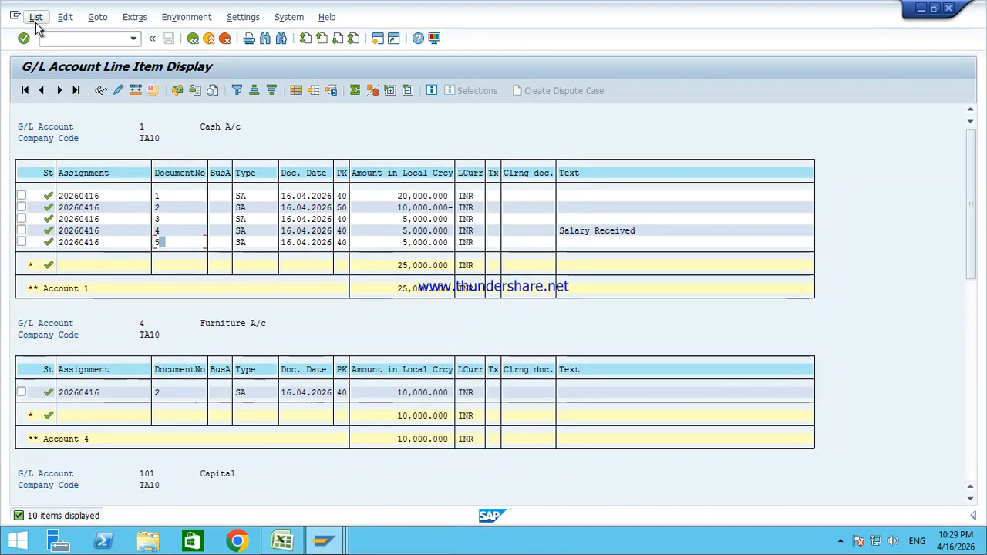
click(35, 18)
click(57, 52)
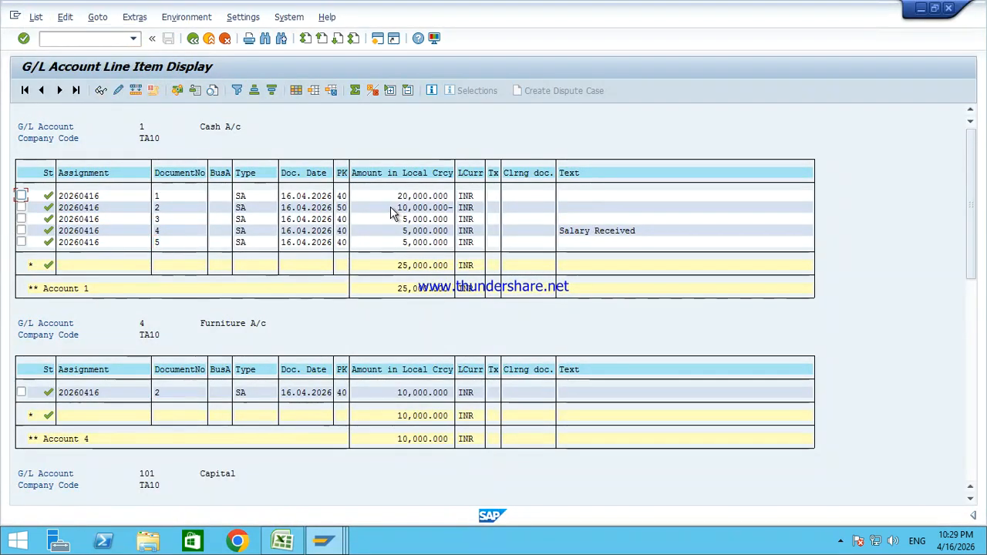
click(194, 39)
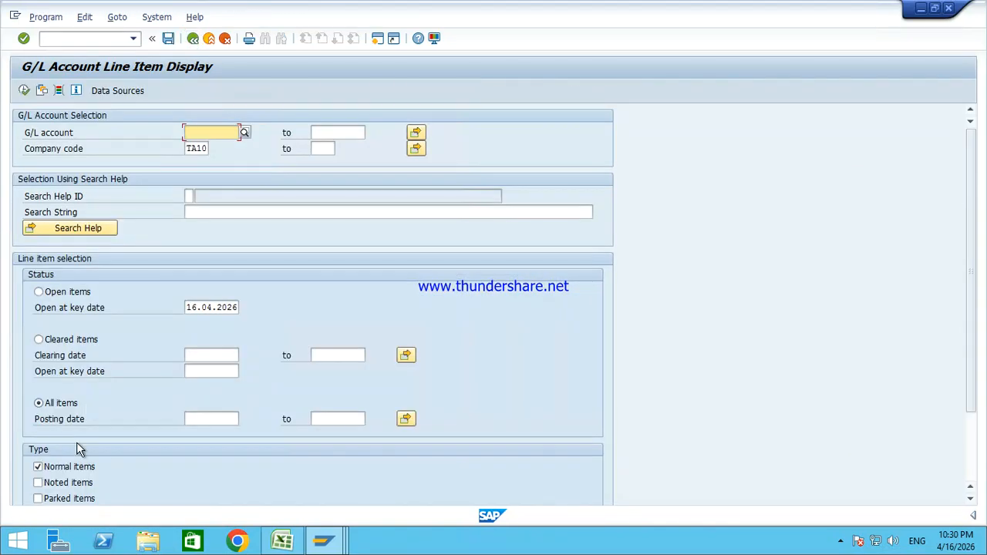
Step: Rerun the report with Parked items, check document 6 for 50,000, and return to FB50
click(63, 500)
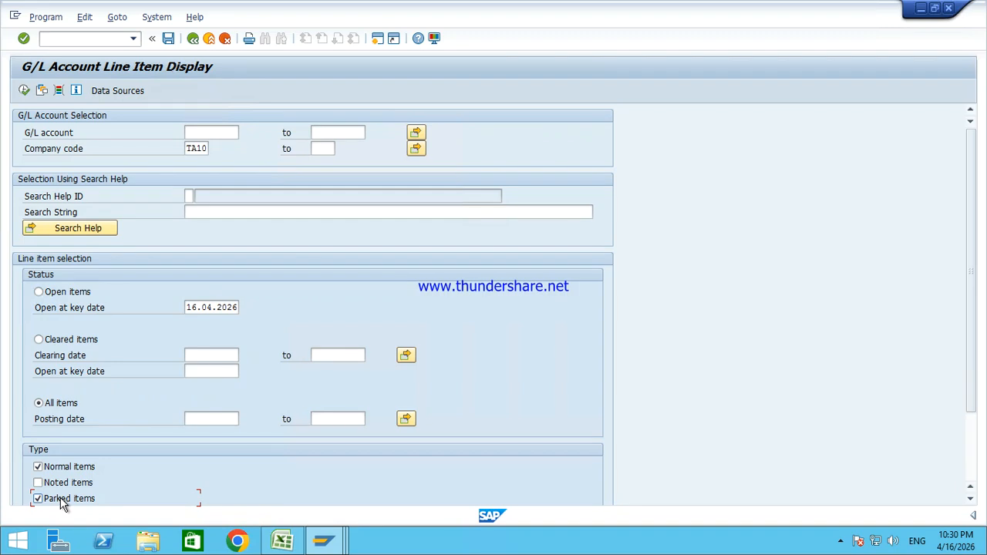
click(24, 91)
click(172, 195)
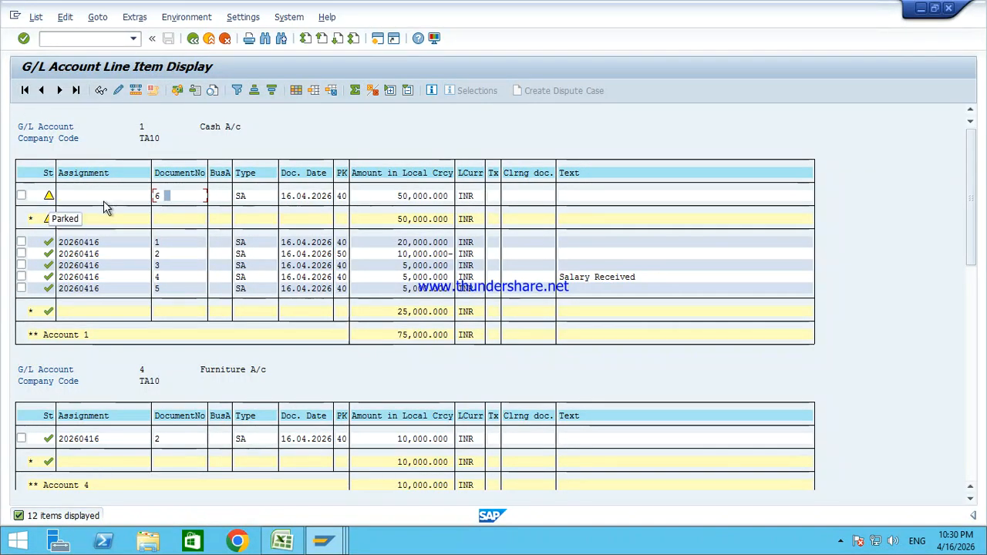
click(402, 197)
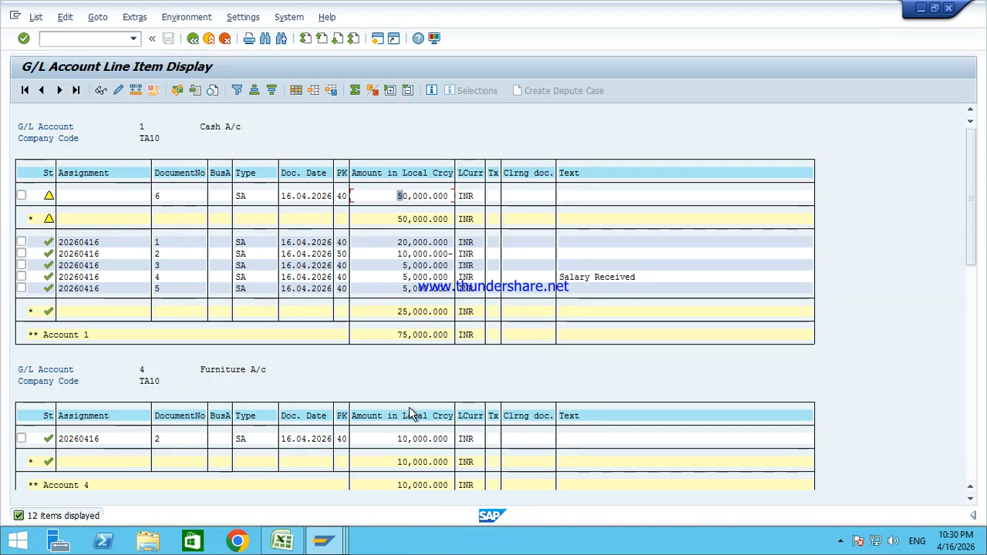
click(283, 542)
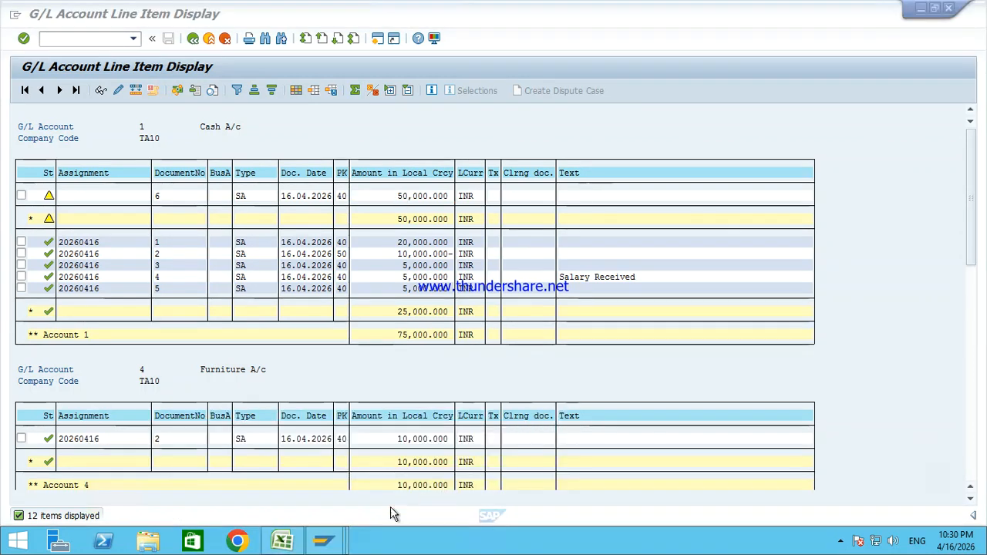
mouse_move(324, 542)
click(473, 472)
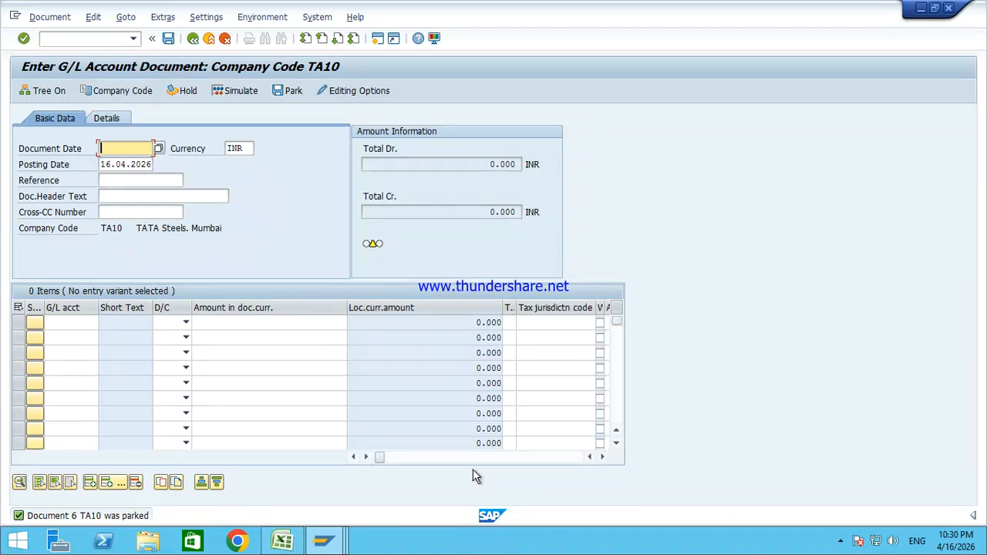
Step: Return to the main menu with /n and start FV50 to edit a parked G/L document
click(77, 39)
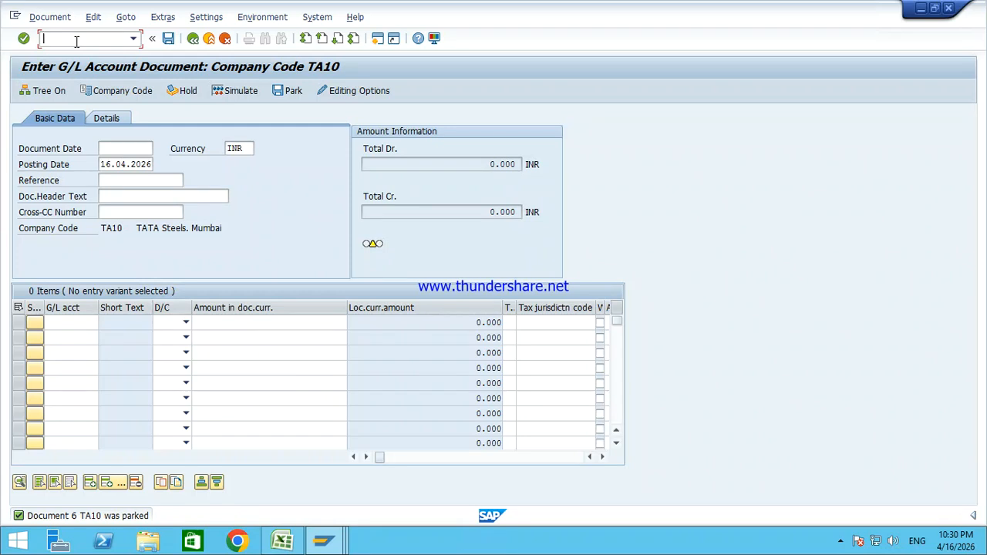
text(/n)
key(Return)
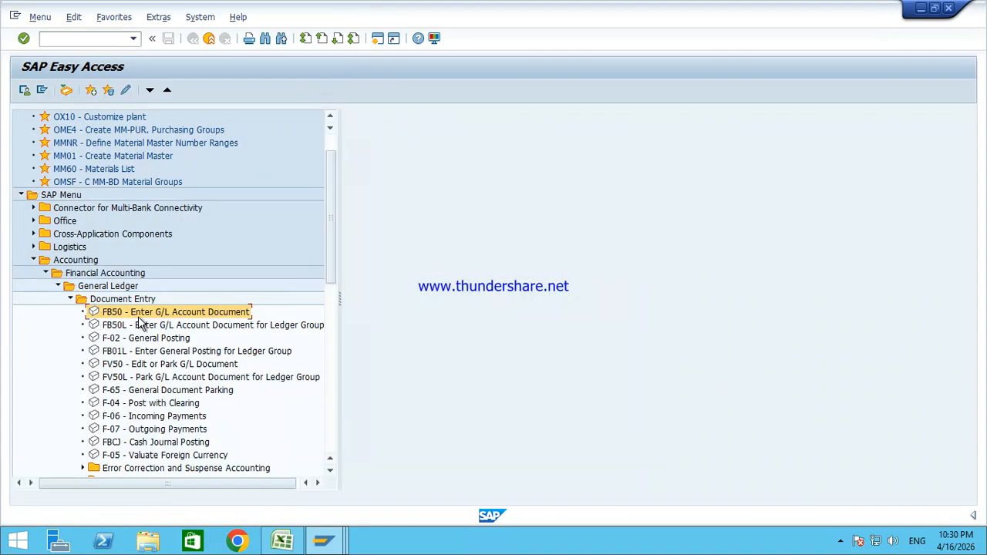
click(135, 365)
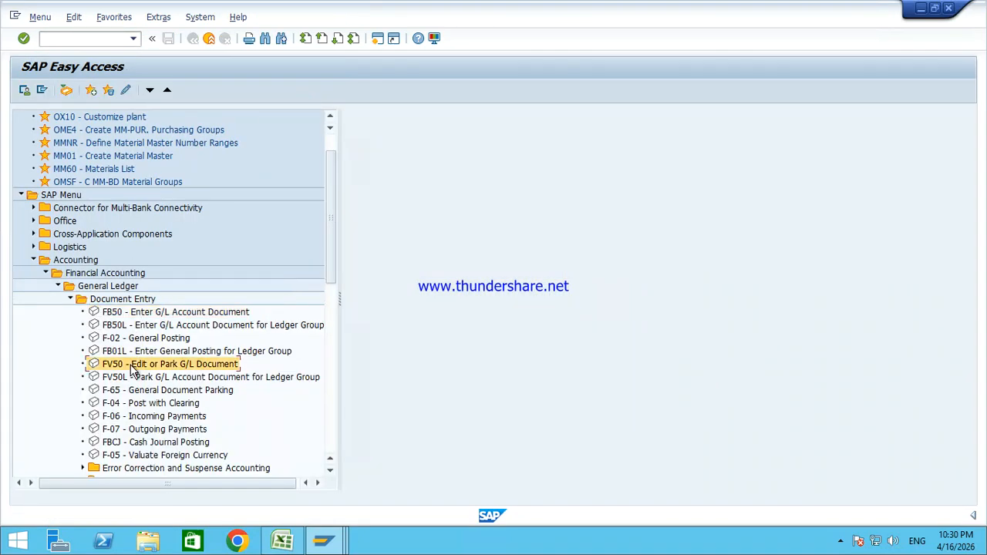
double_click(132, 369)
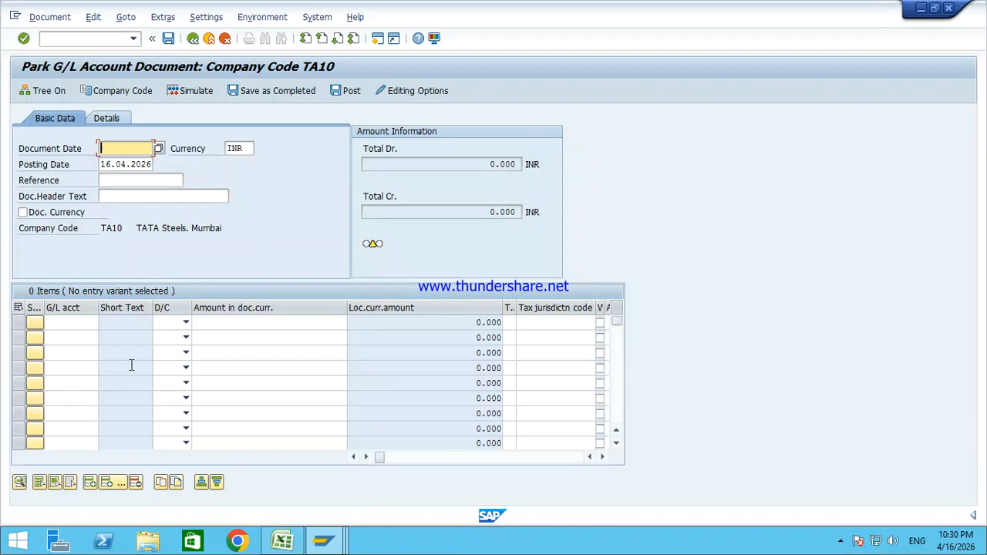
Step: Open parked Salary Received document 6 from the parked list and check its 50,000 Cash amount
click(47, 97)
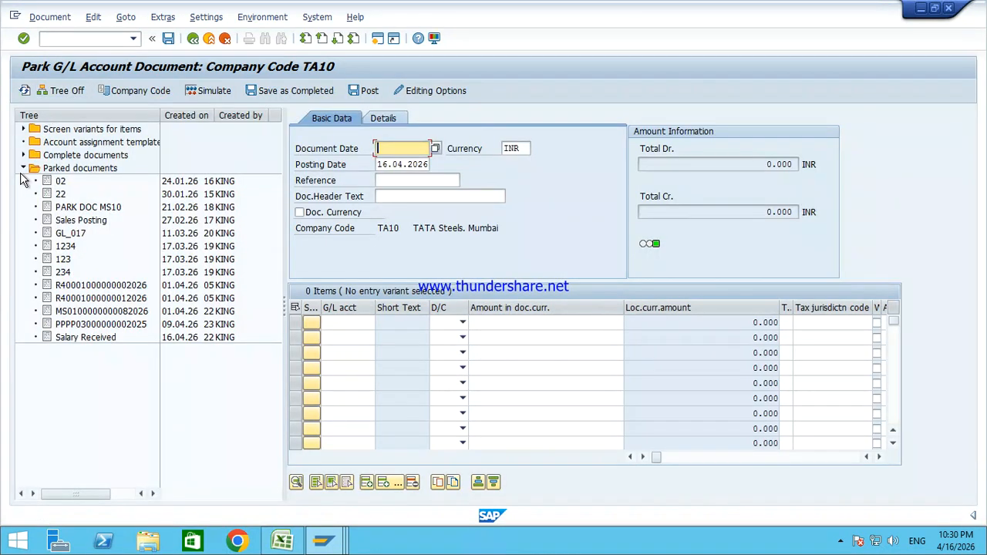
click(95, 340)
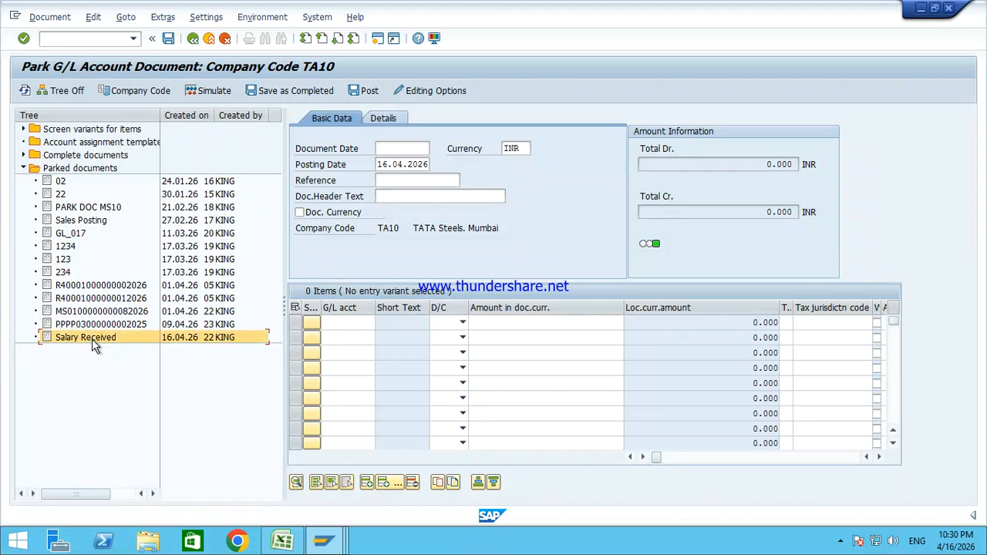
double_click(176, 339)
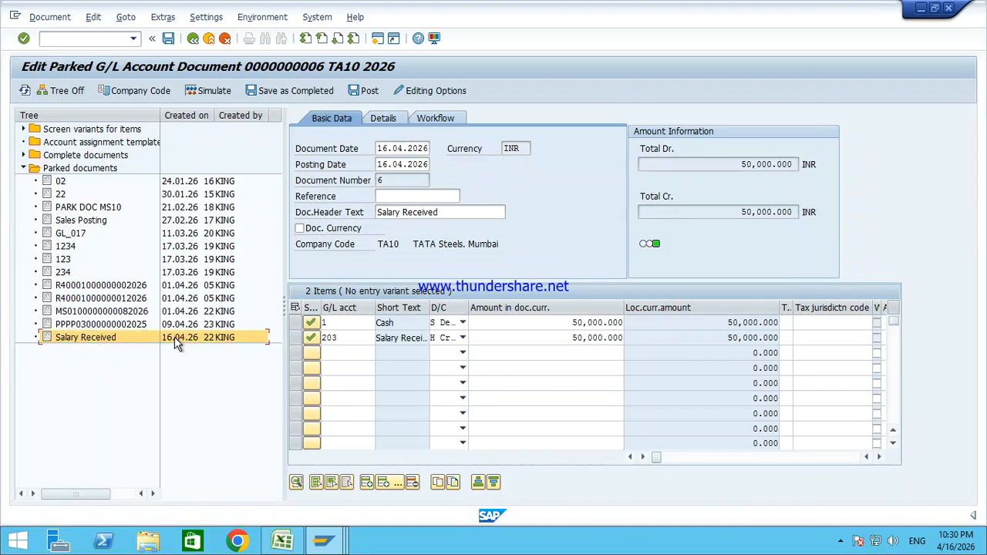
click(68, 91)
drag(284, 323, 367, 321)
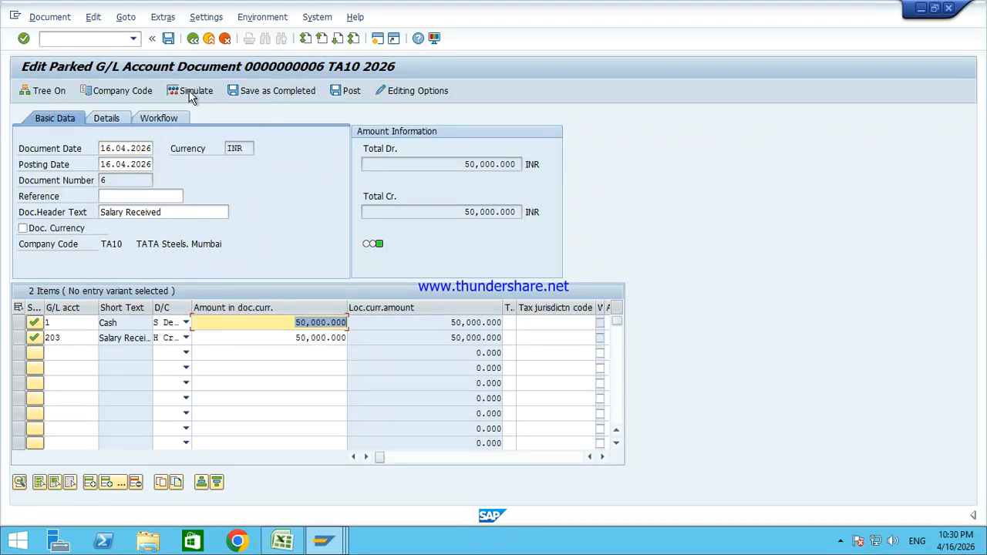
click(93, 39)
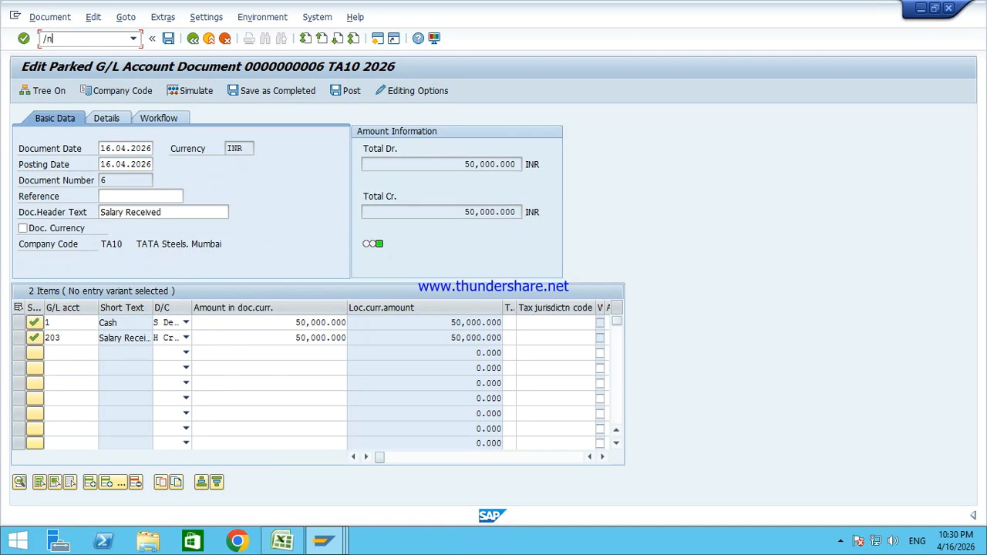
Step: Go back to Easy Access and open FB08 Individual Reversal from the Document > Reverse branch
text(/n)
key(Return)
key(Left)
key(Left)
key(Down)
key(Right)
key(Down)
key(Down)
key(Down)
key(Down)
key(Down)
key(Down)
key(Down)
key(Down)
key(Down)
key(Down)
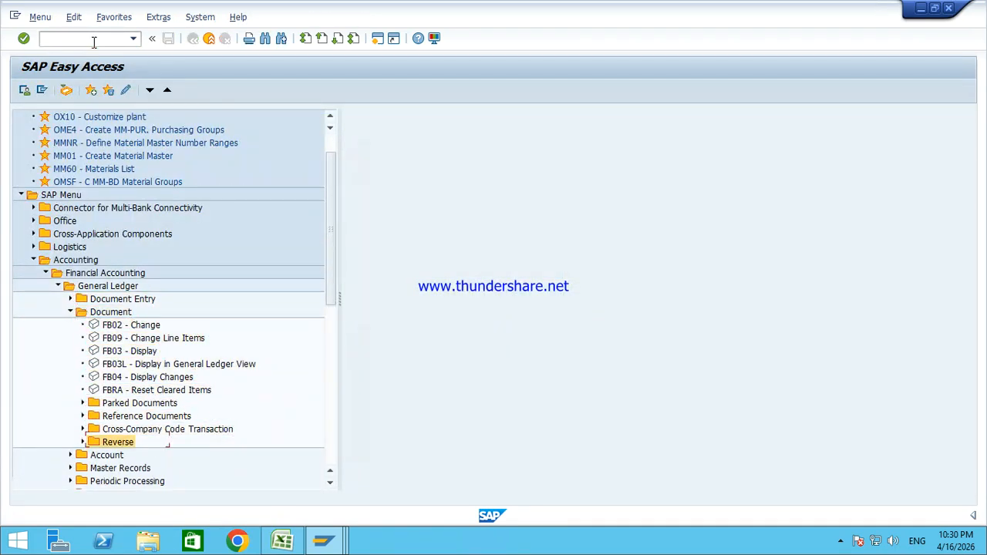
key(Right)
key(Down)
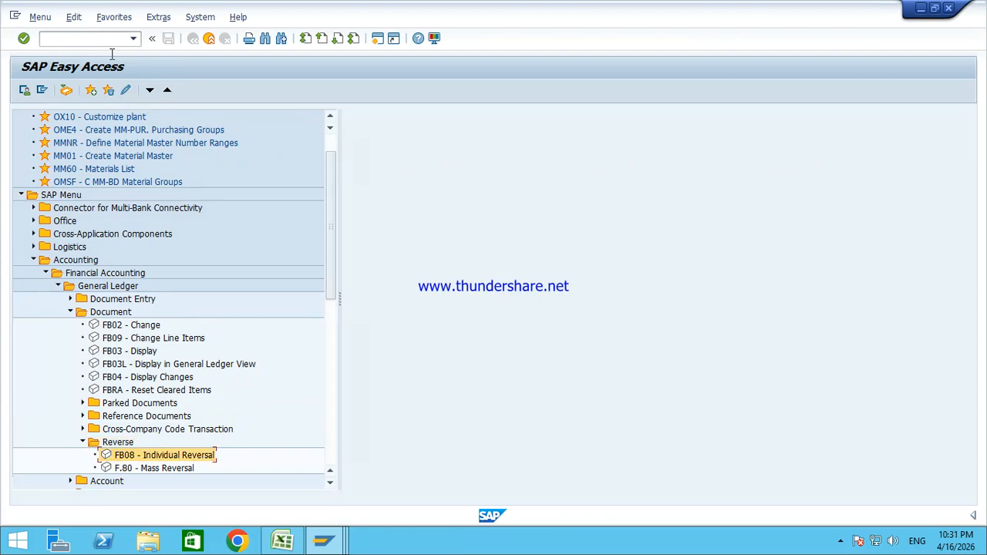
double_click(228, 456)
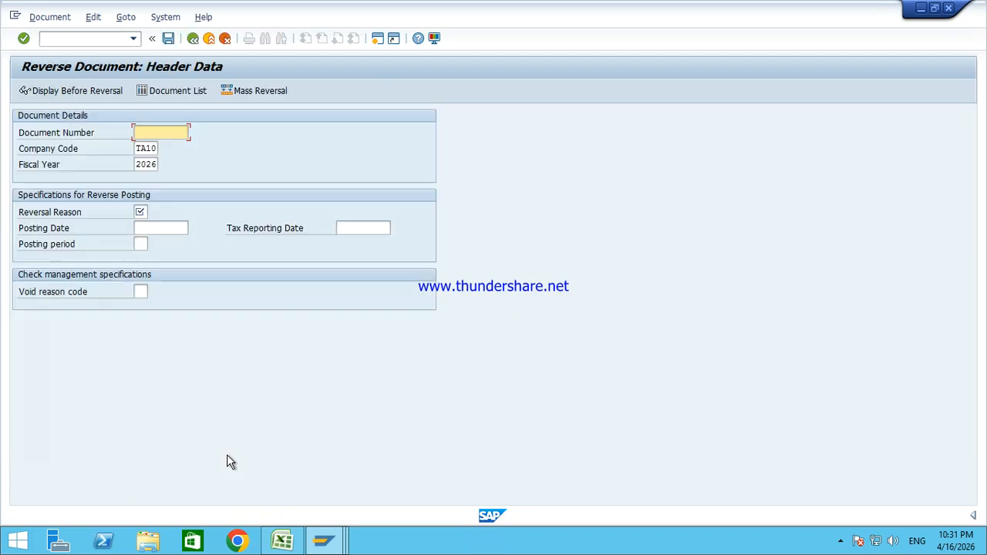
Step: Glance at the line item report window, then return to the reversal window
click(323, 541)
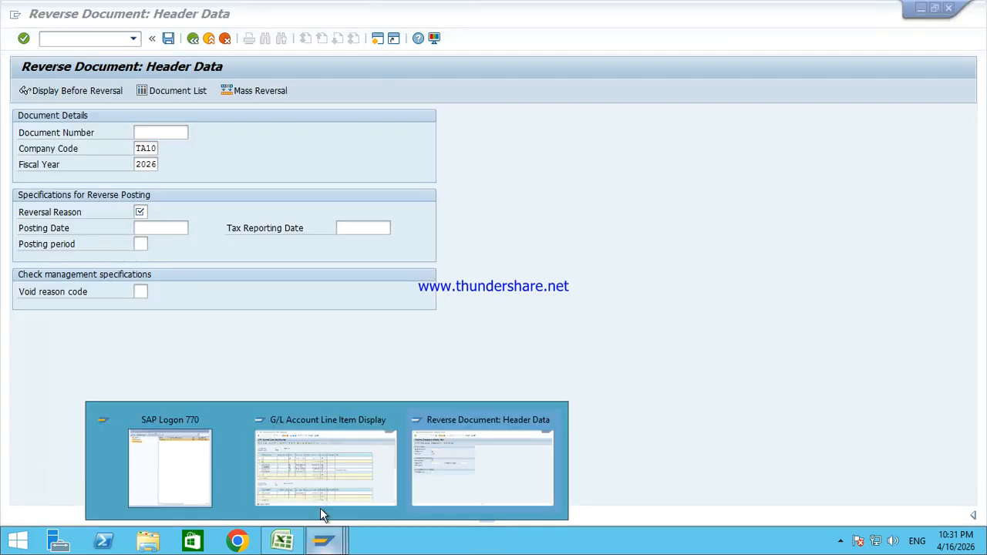
click(319, 480)
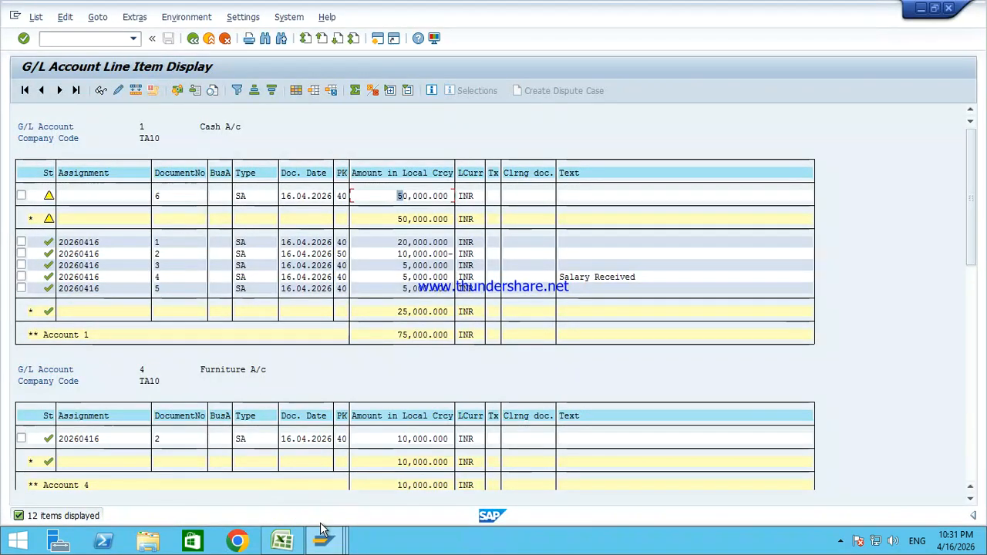
click(323, 540)
click(512, 463)
Step: Open parked document 6 of company code TA10 through FBV0 Post/Delete
click(194, 39)
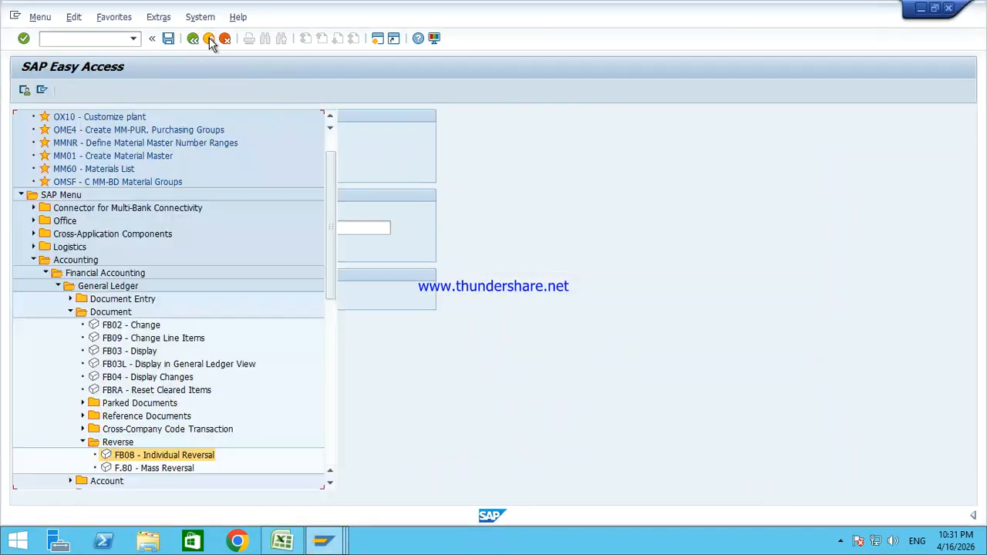
click(83, 443)
click(82, 402)
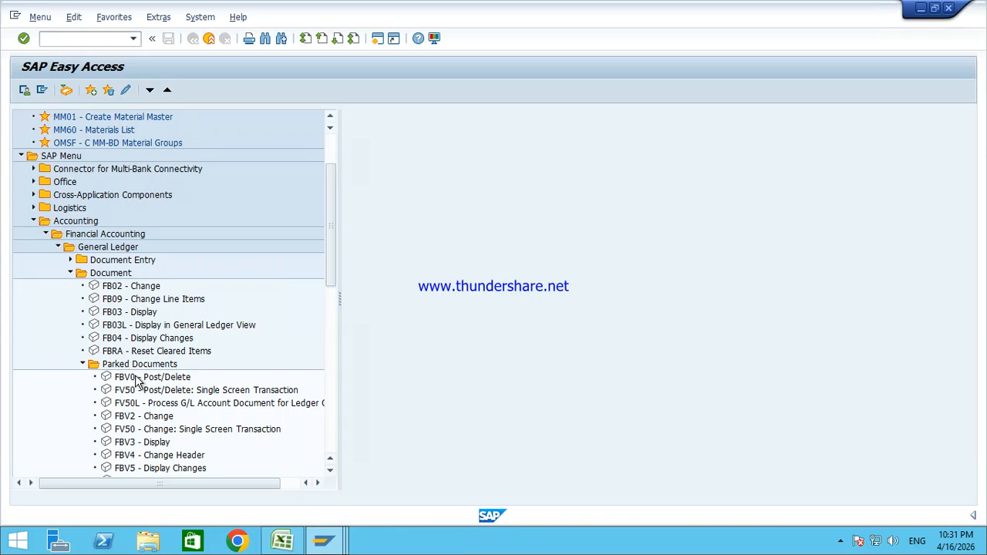
click(142, 380)
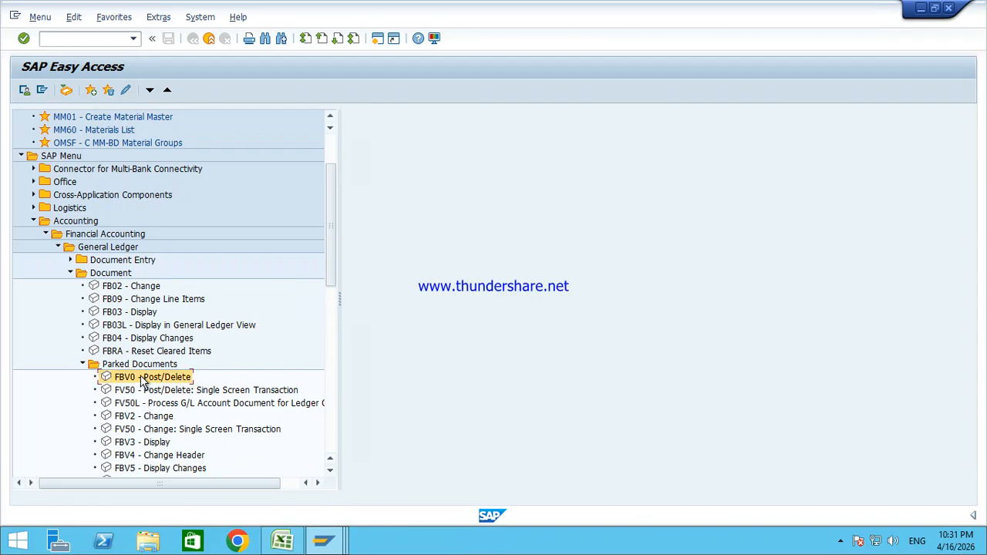
double_click(142, 378)
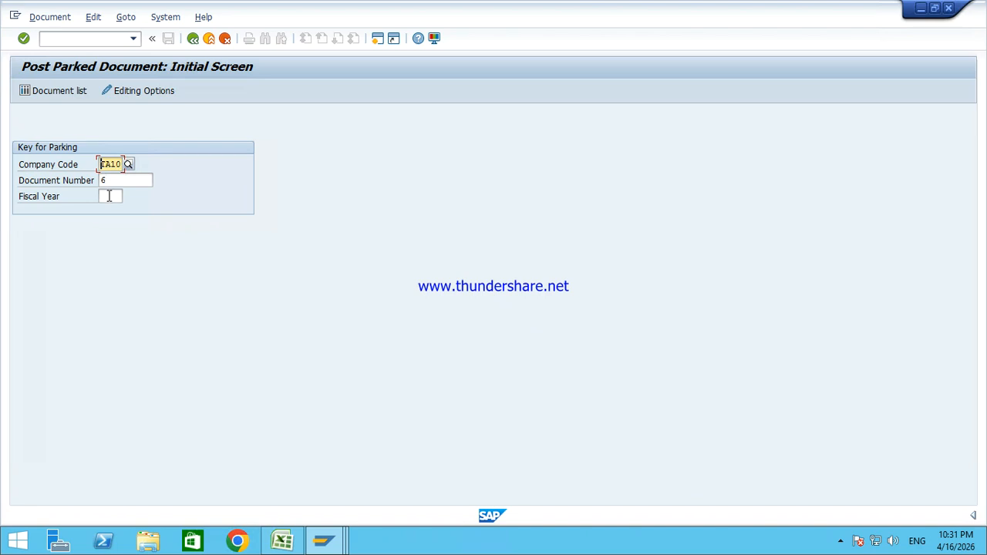
click(115, 180)
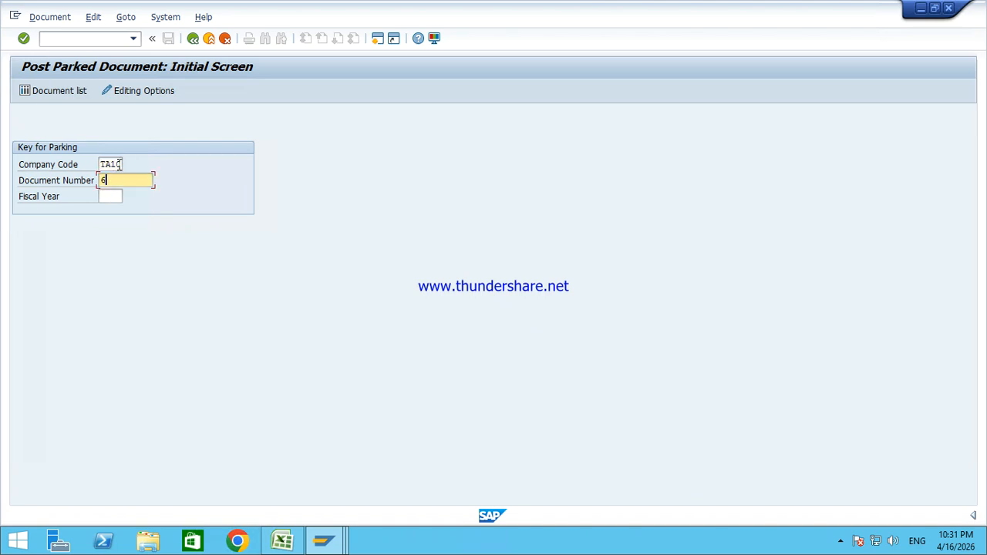
click(118, 164)
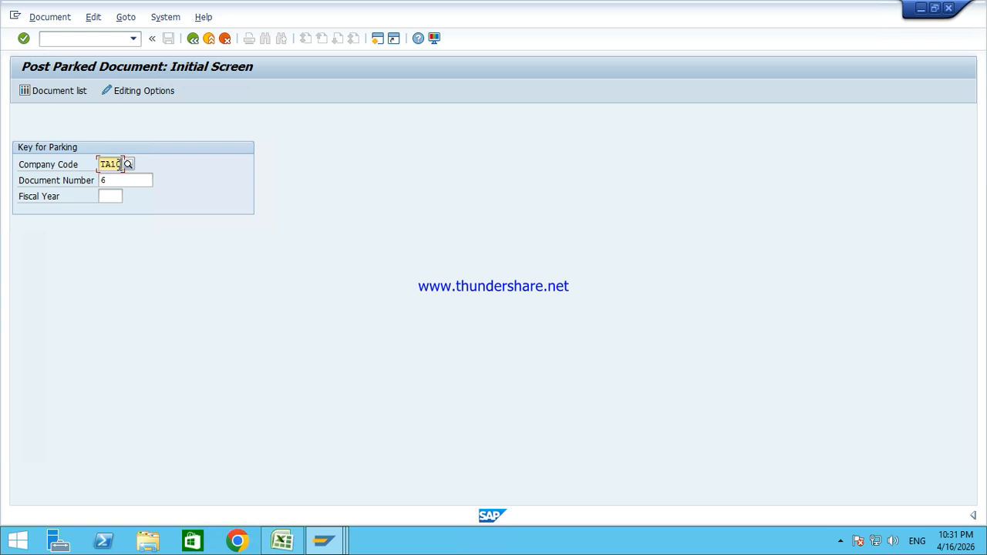
key(Return)
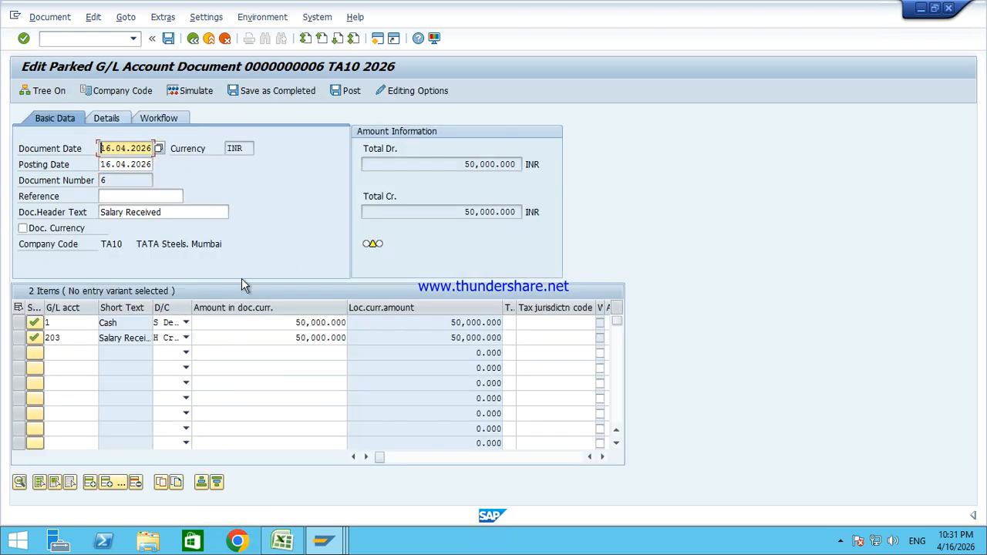
Step: Cut both lines to 5,000, post document 6, and highlight its TA10 posting confirmation
click(278, 323)
text(5000)
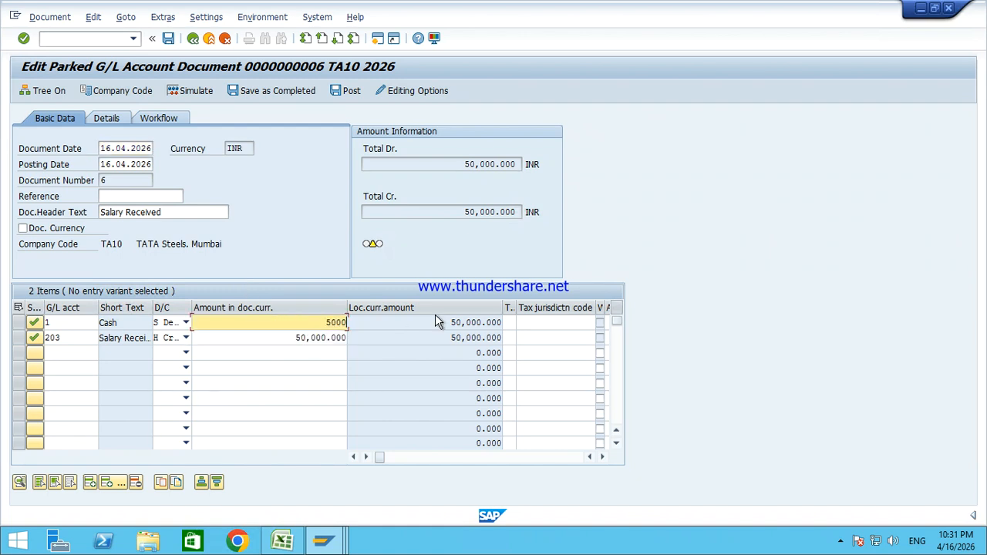
key(Tab)
click(285, 338)
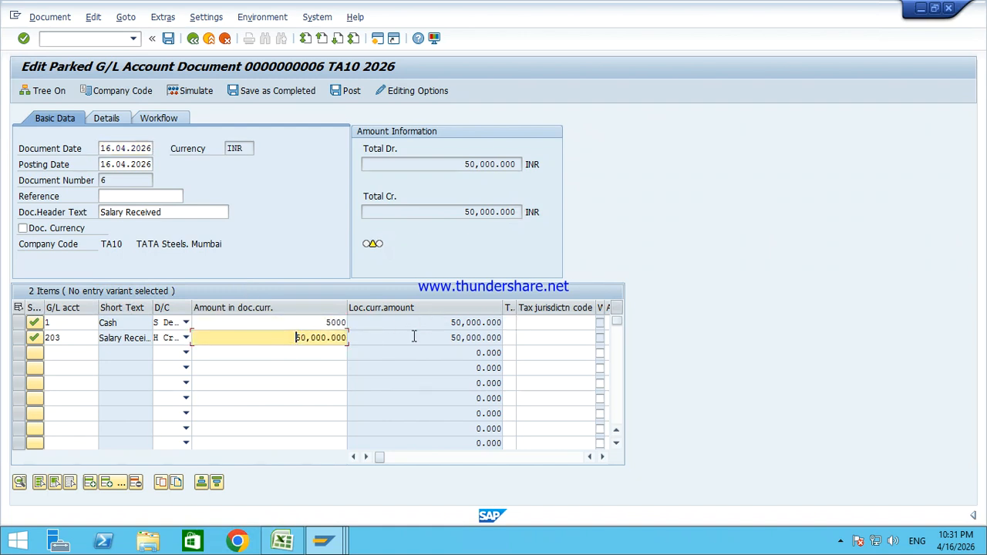
text(*)
key(Return)
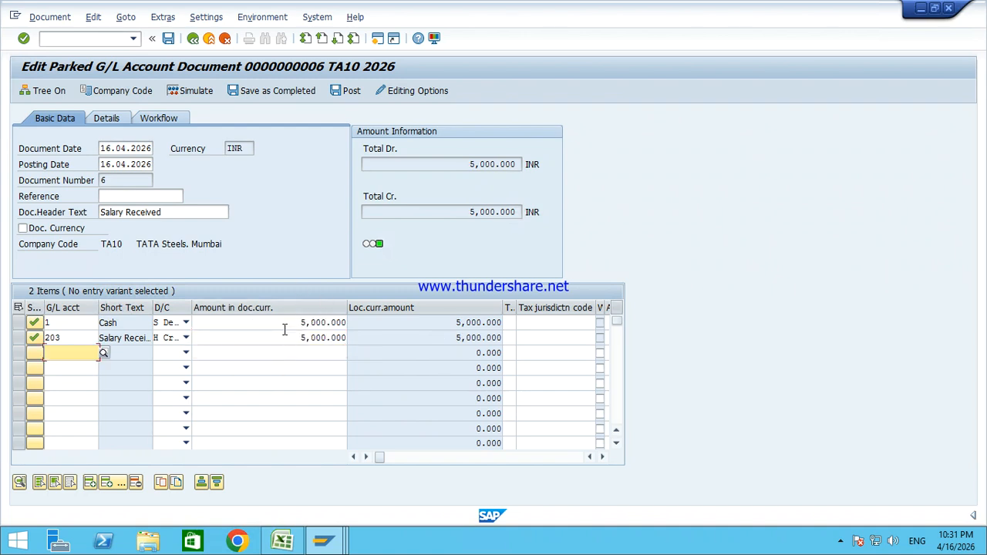
click(347, 91)
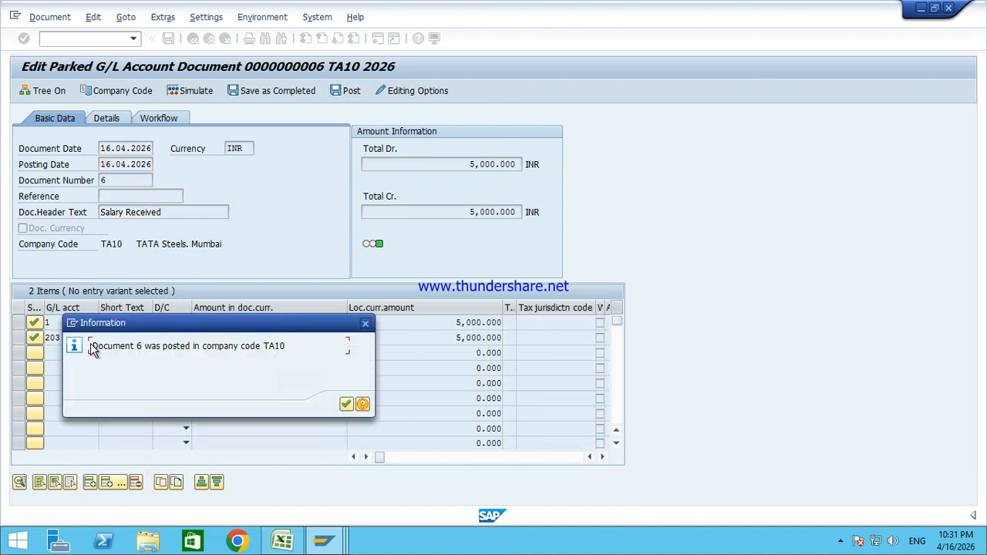
drag(91, 347, 283, 344)
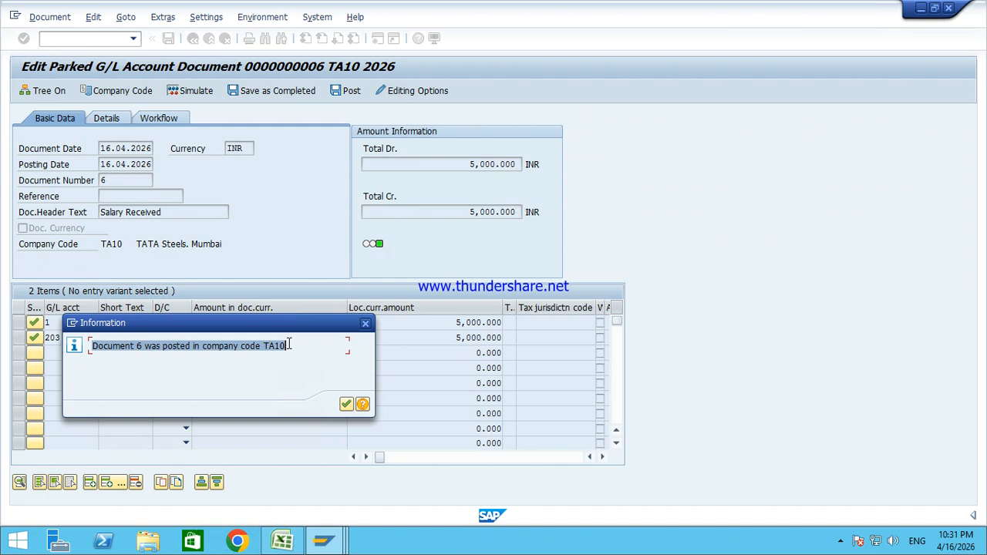
Step: Refresh the G/L line item report and point out document 6's 5,000.000 Cash item
mouse_move(324, 540)
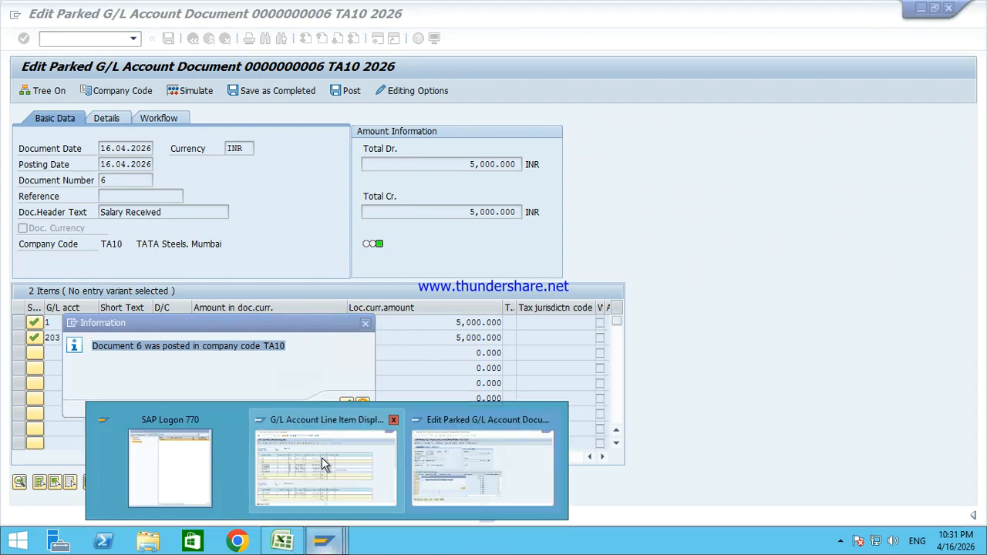
click(287, 422)
click(36, 17)
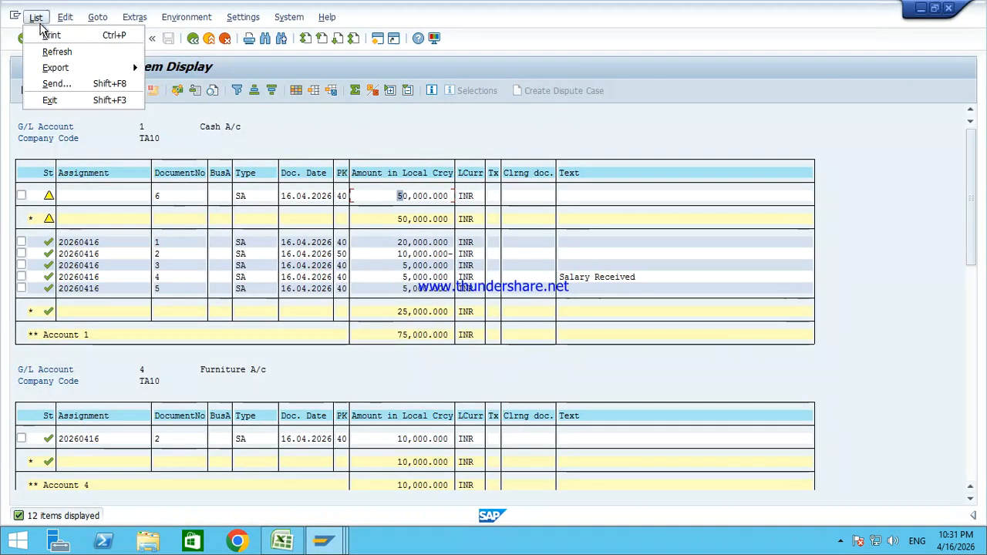
click(57, 52)
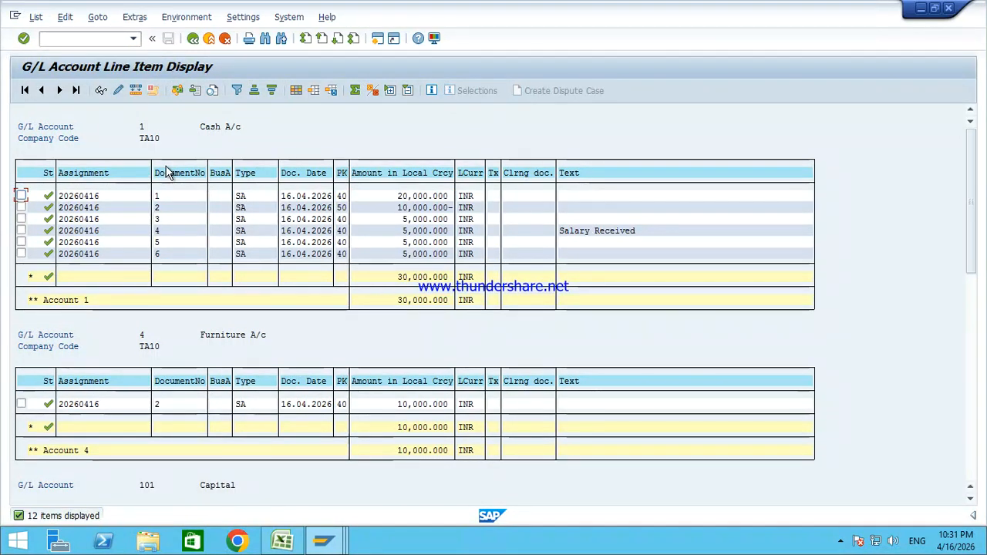
click(171, 253)
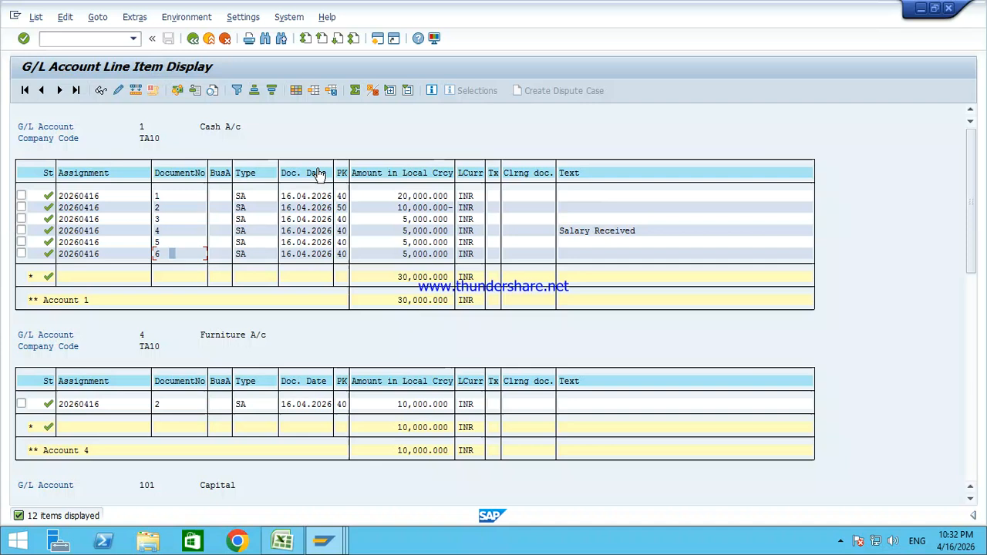
click(410, 254)
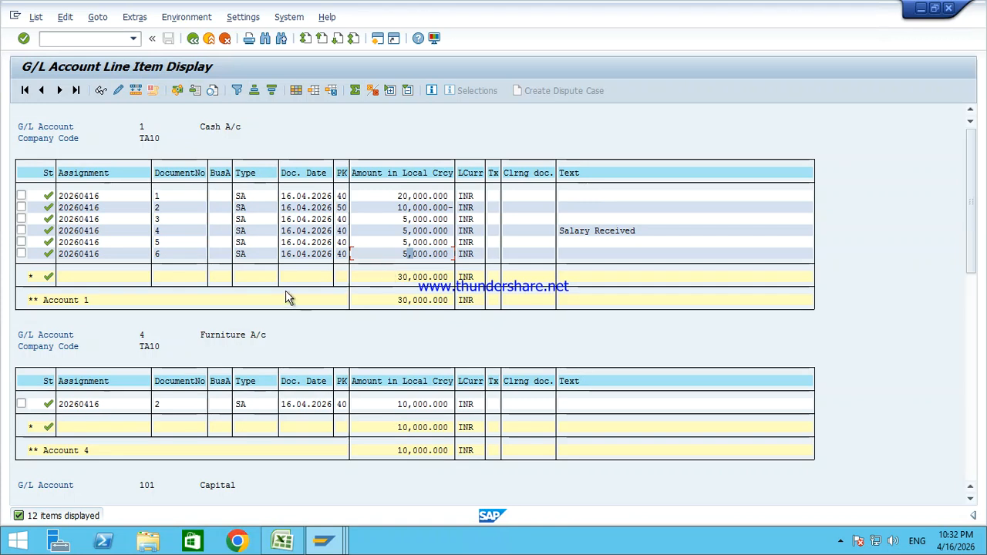
Step: Leave the remote session to show the Word training notes
mouse_move(509, 6)
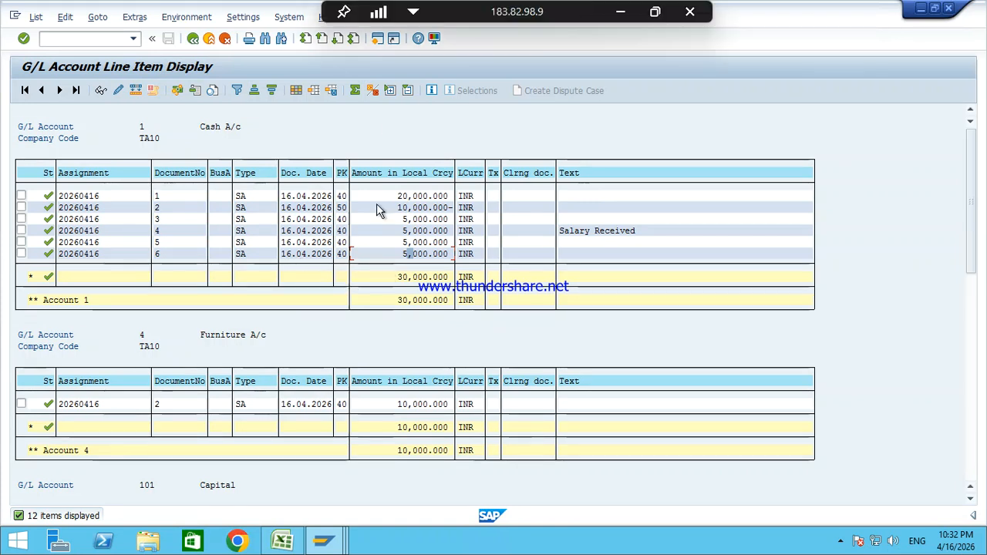
click(625, 16)
scroll(324, 377, down, 1)
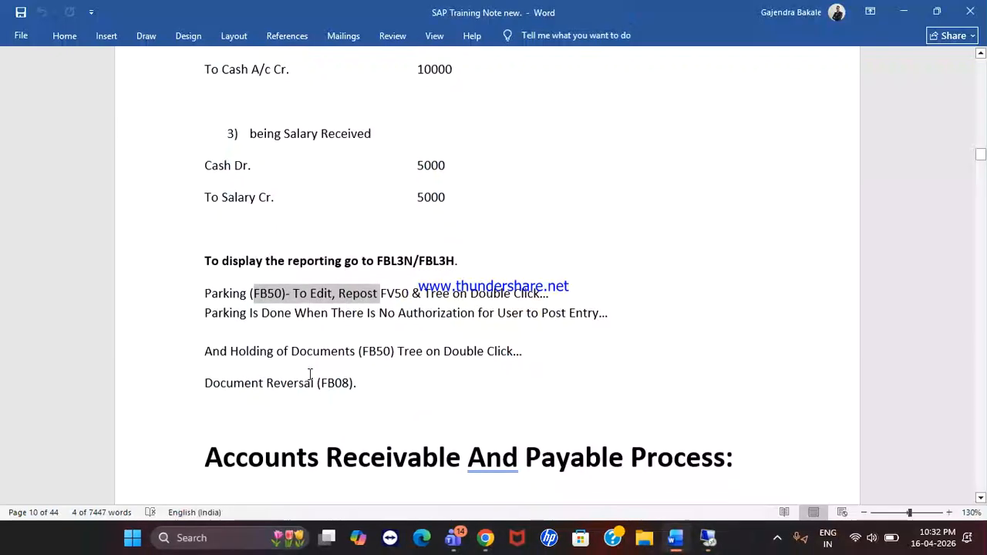
Step: Highlight the 'Holding of Documents (FB50)' note in Word and return to the SAP session
drag(235, 356, 451, 346)
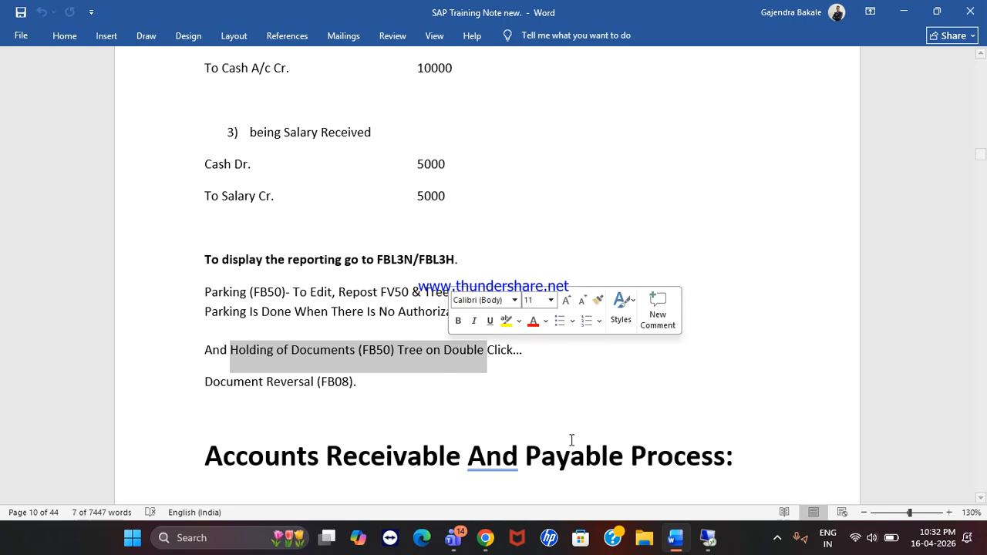
click(710, 540)
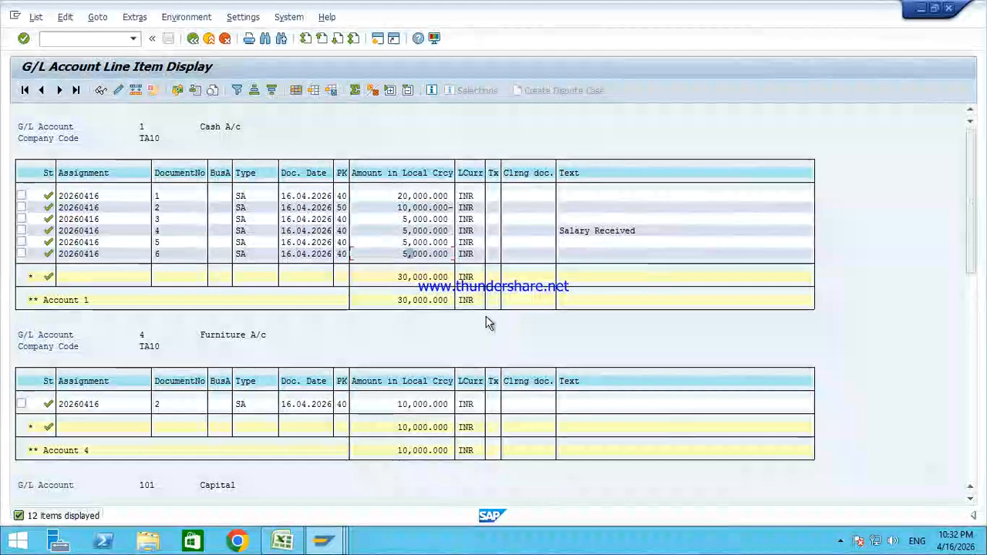
Step: Dismiss the posting confirmation and open FB50 from the Document Entry branch
mouse_move(324, 540)
click(480, 452)
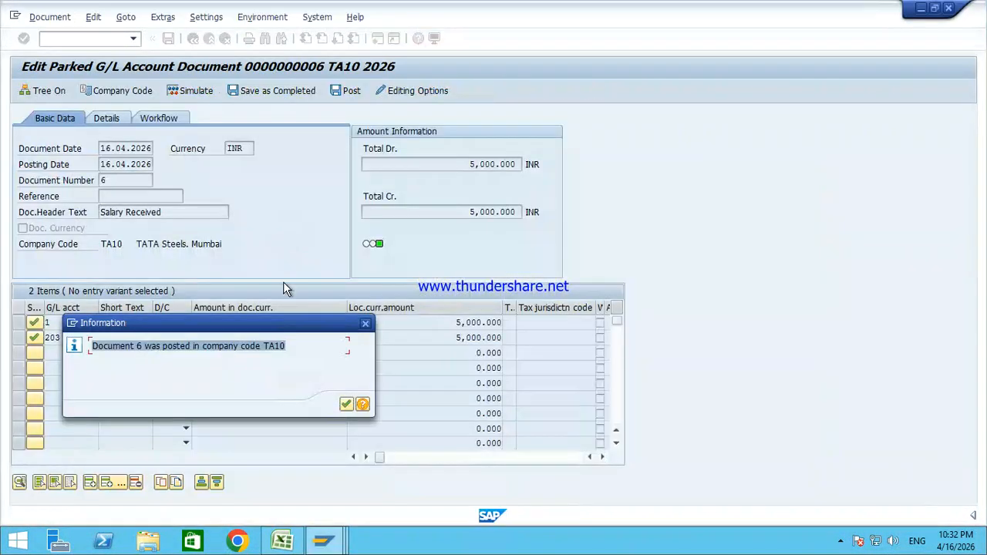
click(349, 404)
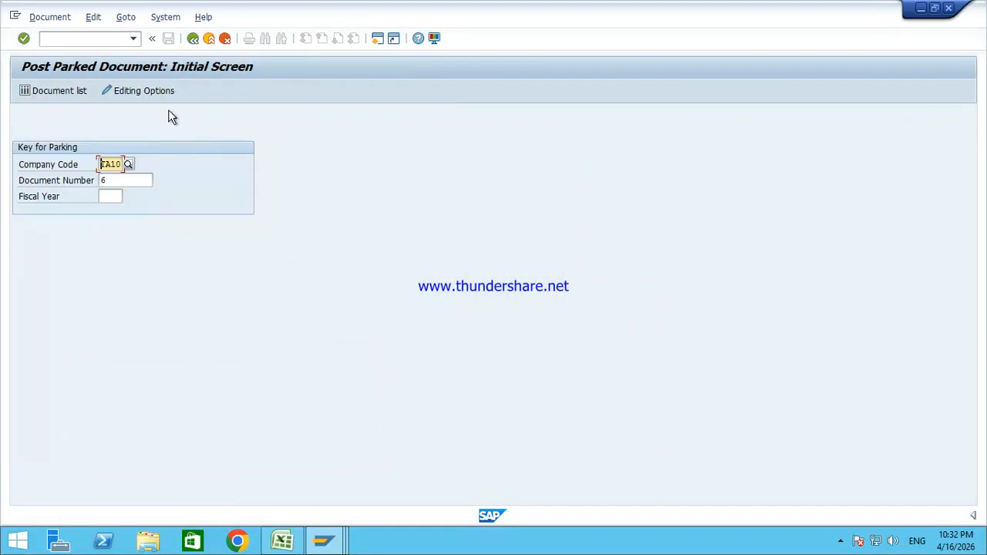
click(79, 36)
key(Return)
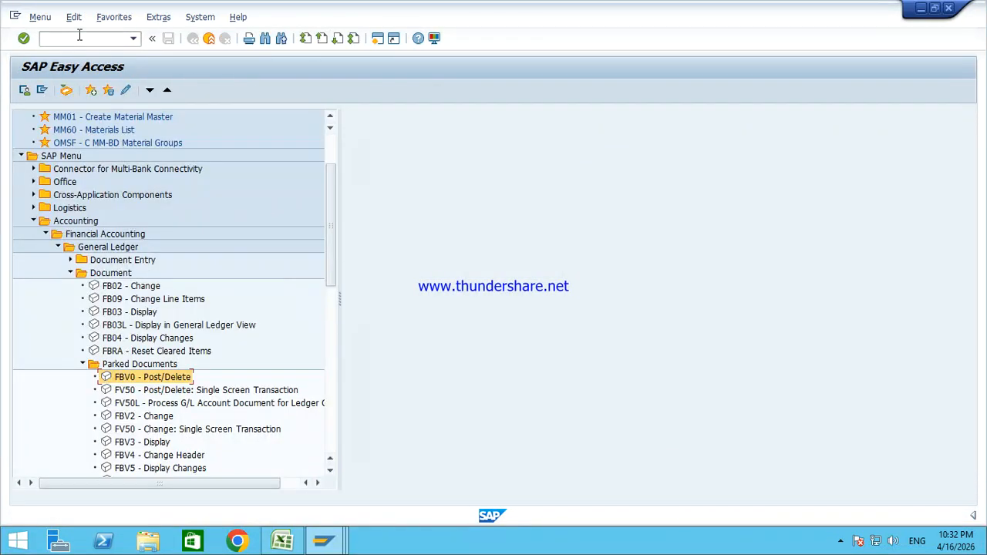
key(Left)
key(Left)
key(Left)
key(Left)
key(Up)
key(Right)
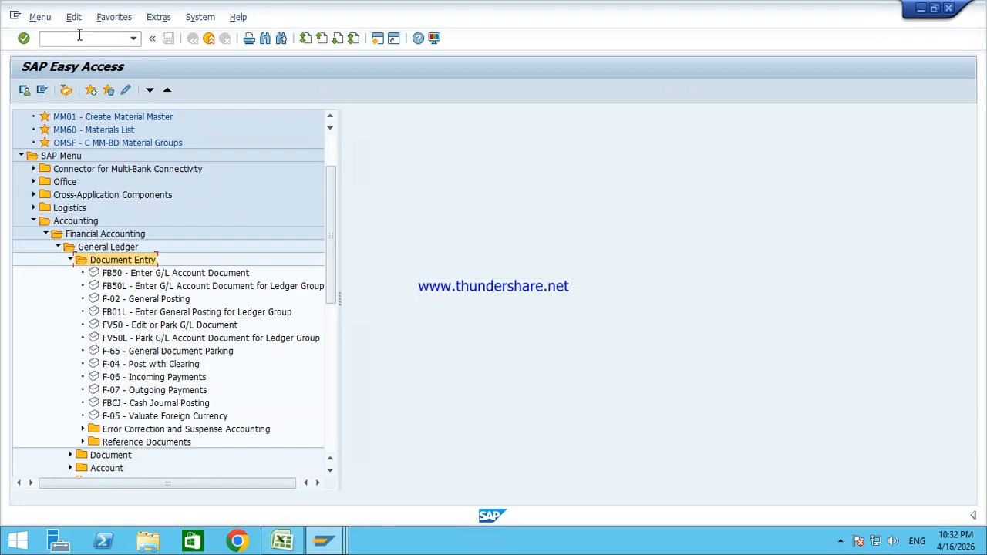
key(Down)
key(Return)
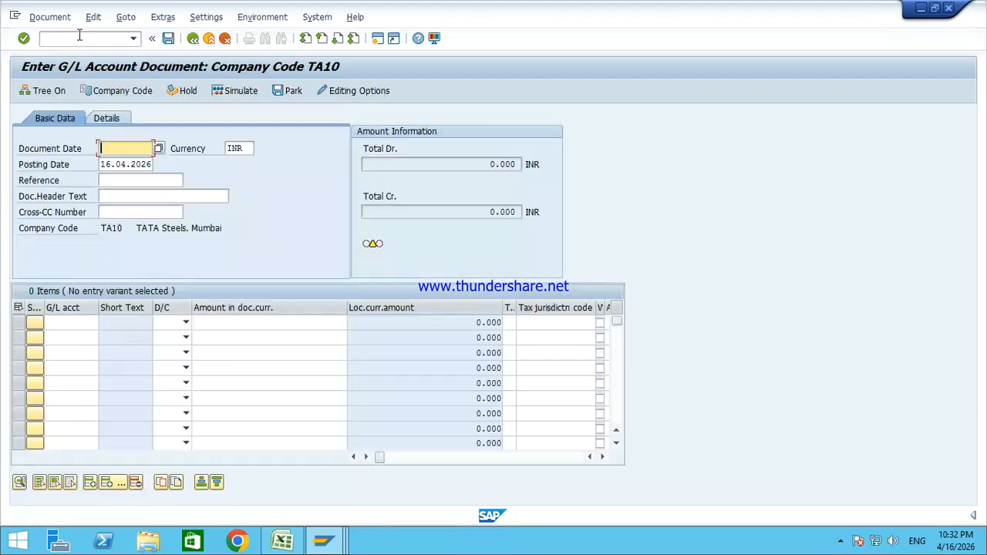
Step: Set document date 16.04.2026, header text Salary Received, and a 50,000 debit line on account 1
key(Down)
key(Down)
key(Return)
key(Tab)
key(Tab)
key(Tab)
key(Tab)
key(Down)
key(Down)
key(Return)
key(Tab)
key(Tab)
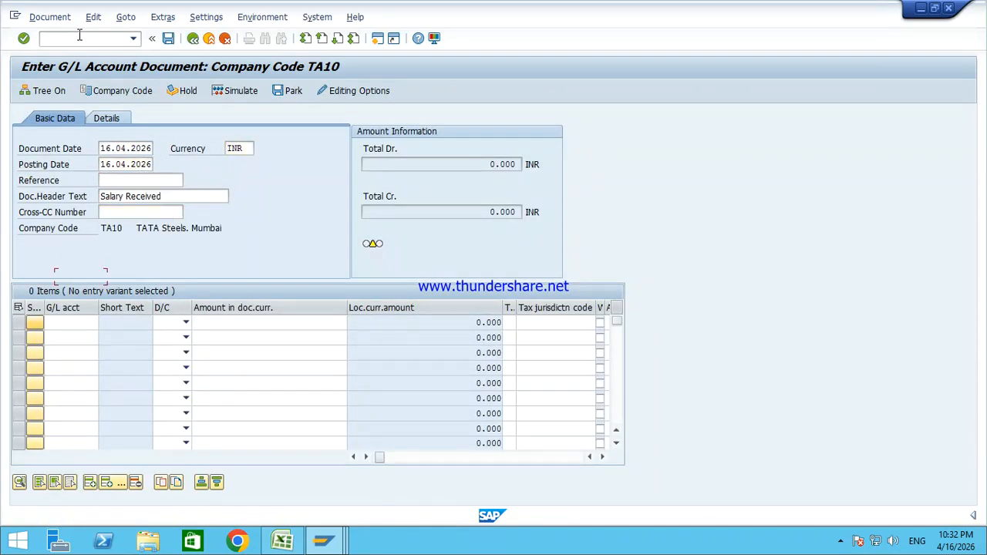
key(Tab)
text(1)
key(Tab)
key(Down)
key(Tab)
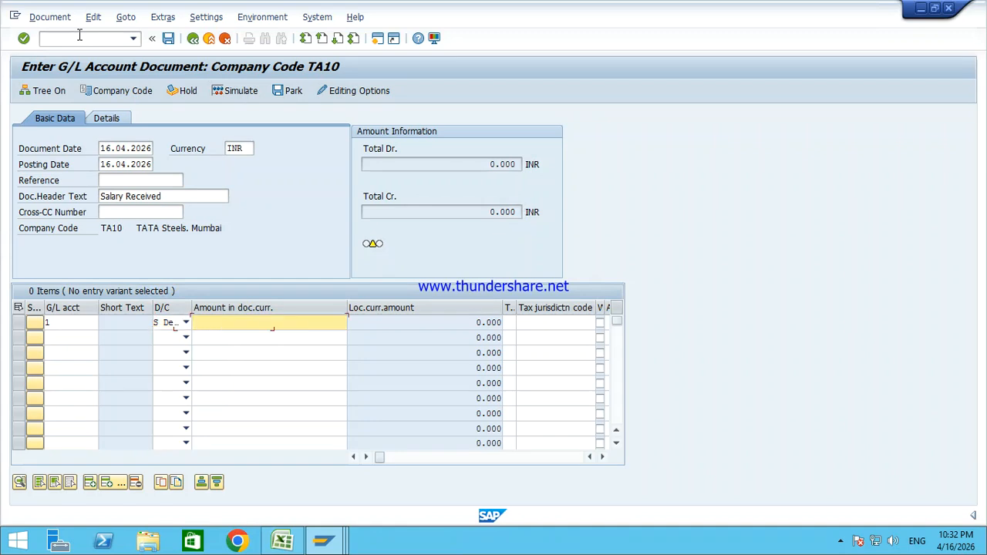
key(Down)
key(Down)
key(Down)
key(Down)
key(Down)
key(Up)
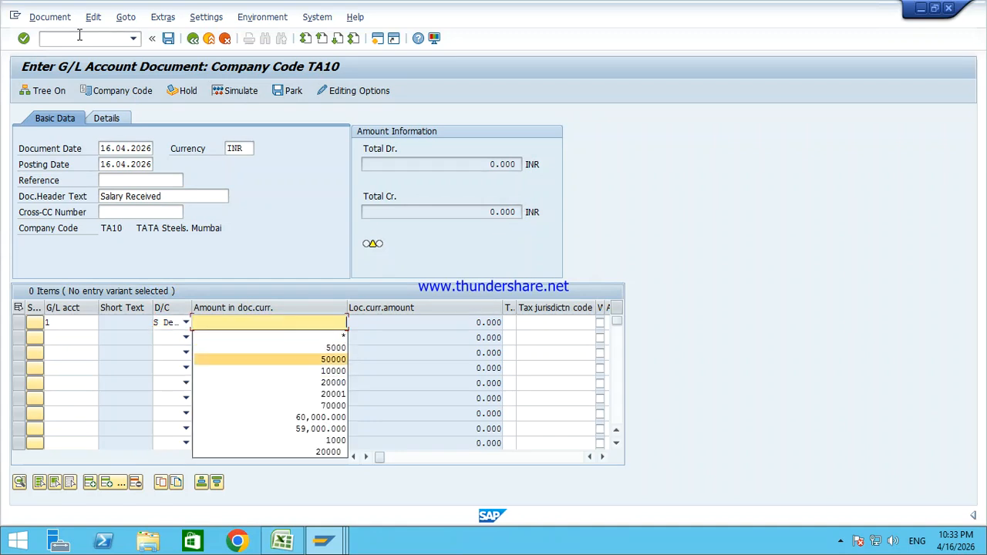
key(Return)
Step: Add the 50,000 line for account 203, validate the entry, and start holding it
key(shift+Tab)
key(shift+Tab)
key(shift+Tab)
text(2)
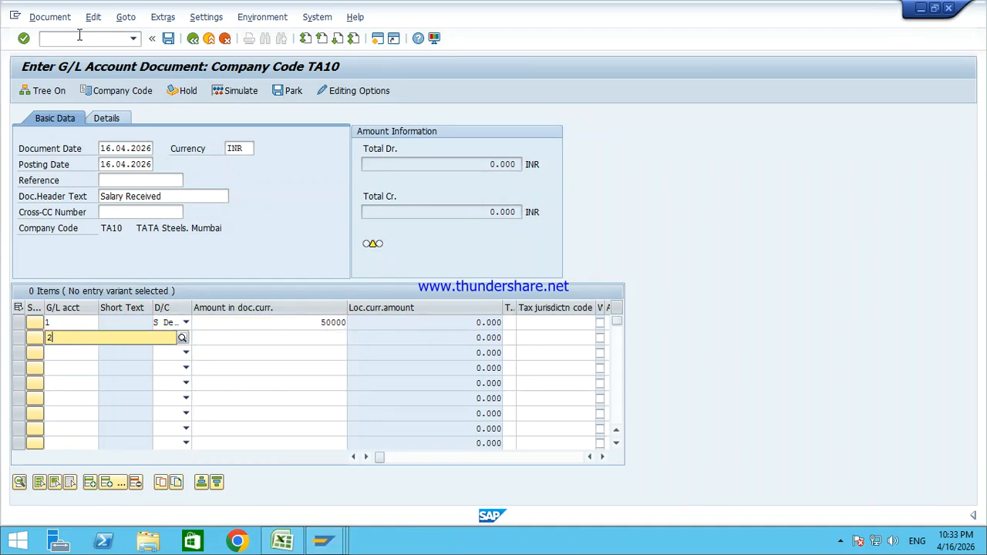
text(03)
key(Tab)
text(S)
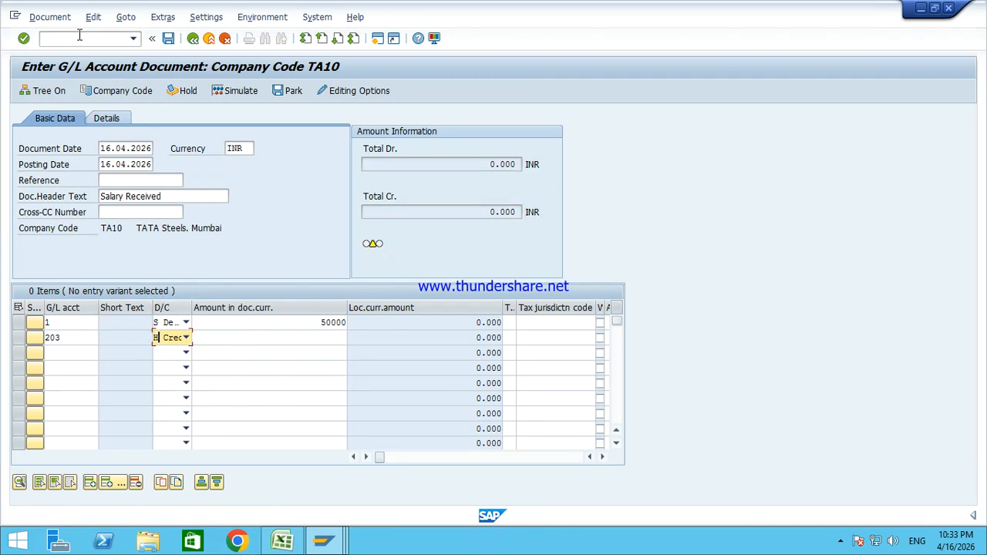
key(Tab)
text(50000)
key(Return)
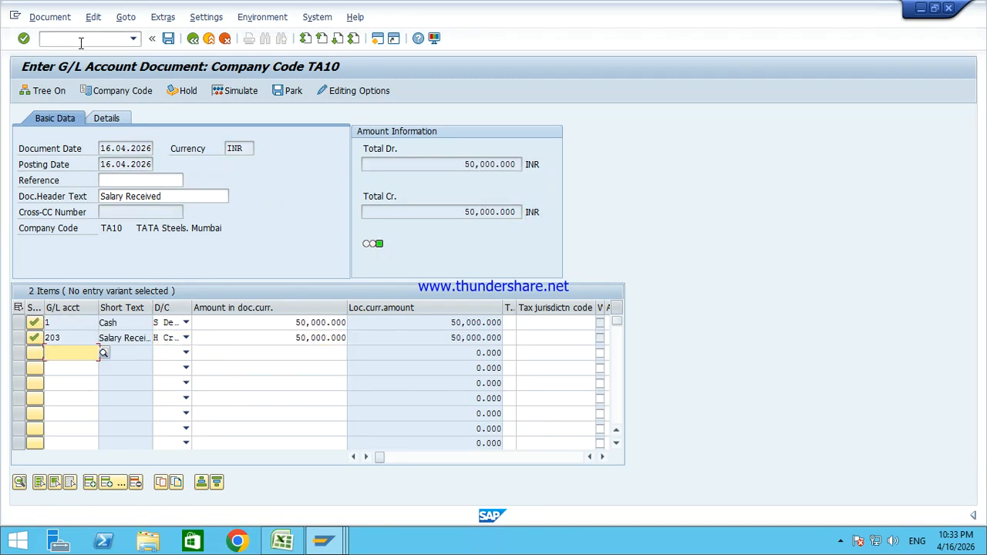
click(185, 91)
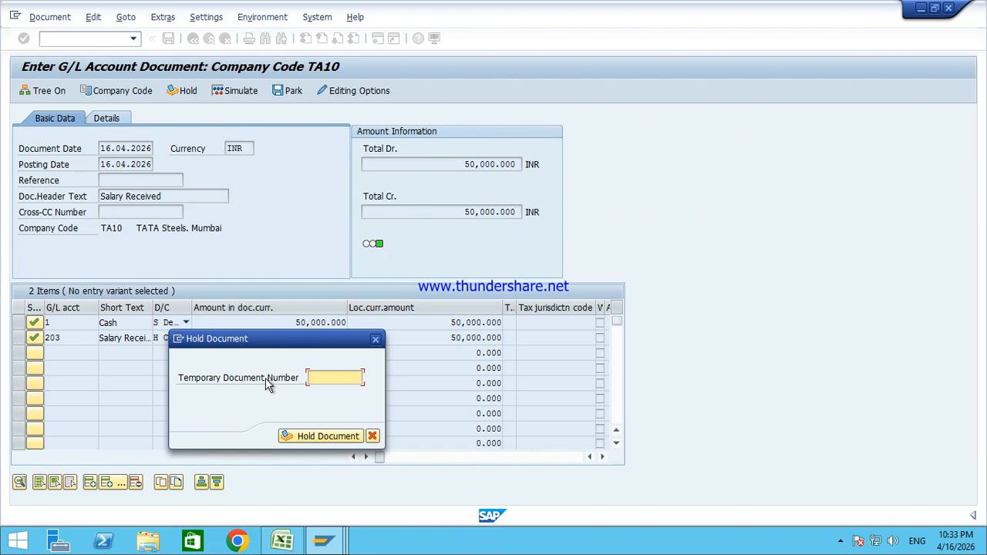
text(123456789)
click(328, 378)
drag(358, 377, 214, 397)
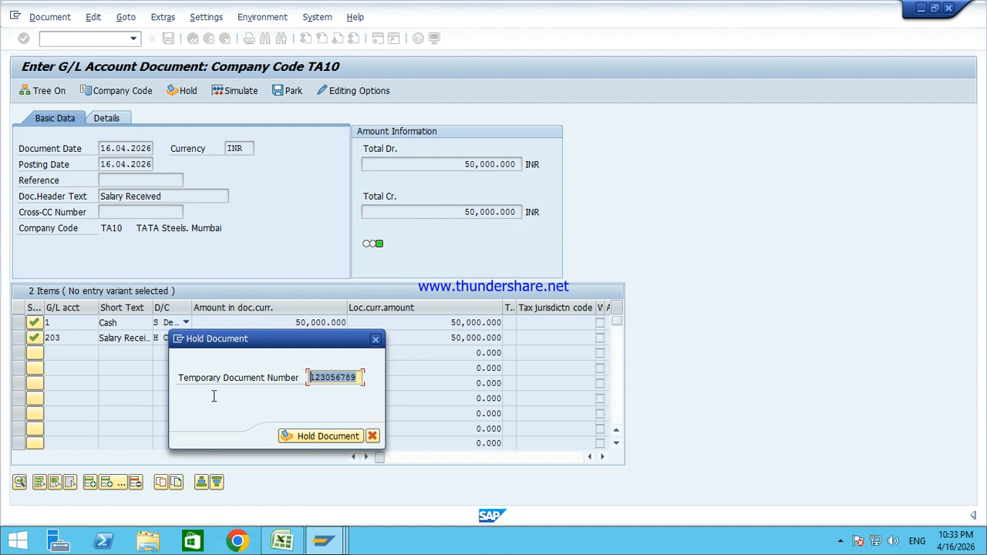
text(1234567890)
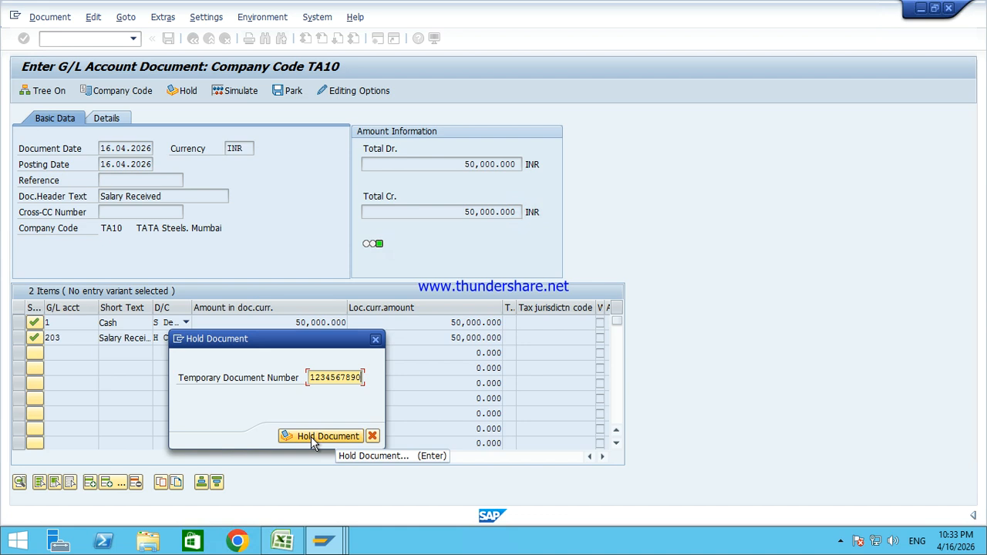
click(313, 437)
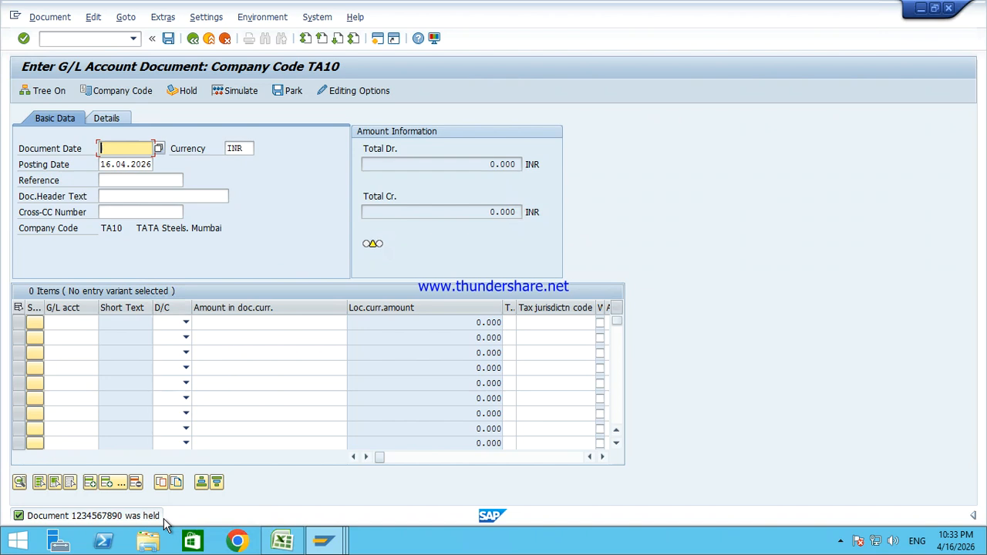
Step: Refresh the G/L line item report, still 12 items with Cash at 30,000, and point out document 5
mouse_move(324, 540)
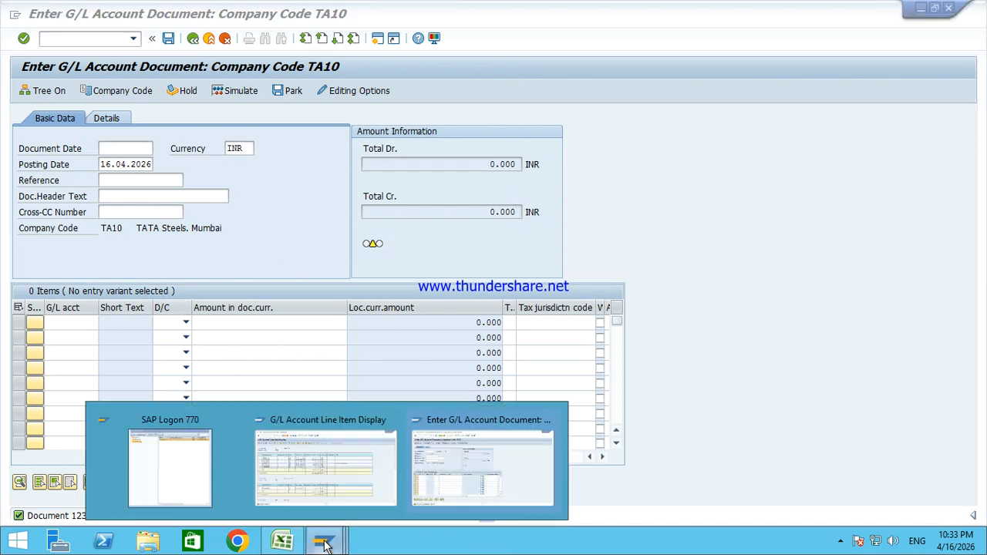
click(333, 469)
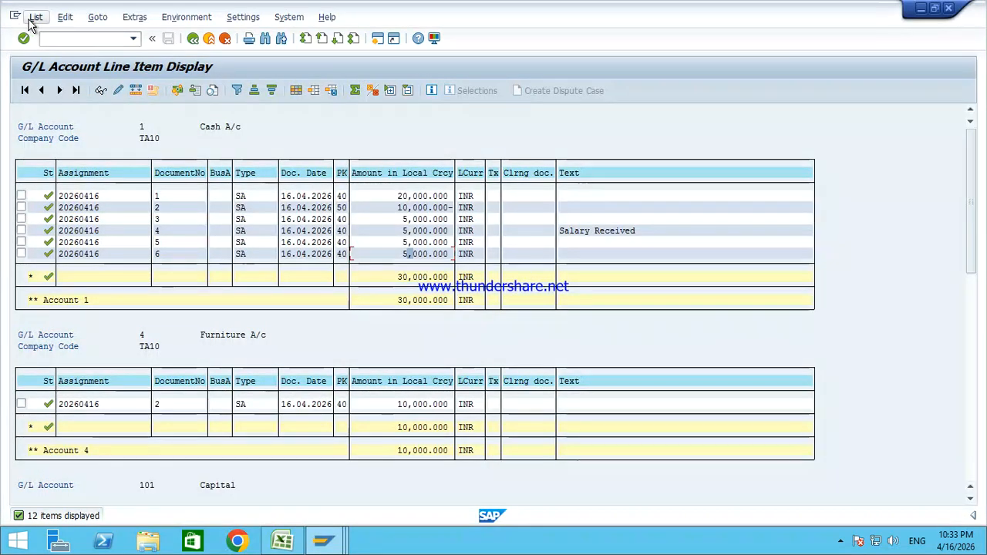
click(35, 16)
click(51, 51)
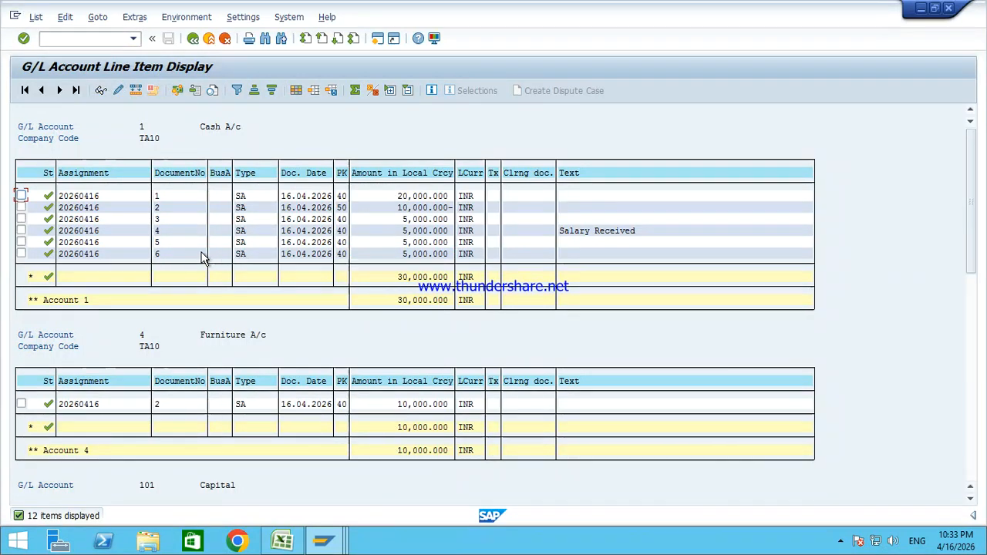
click(173, 243)
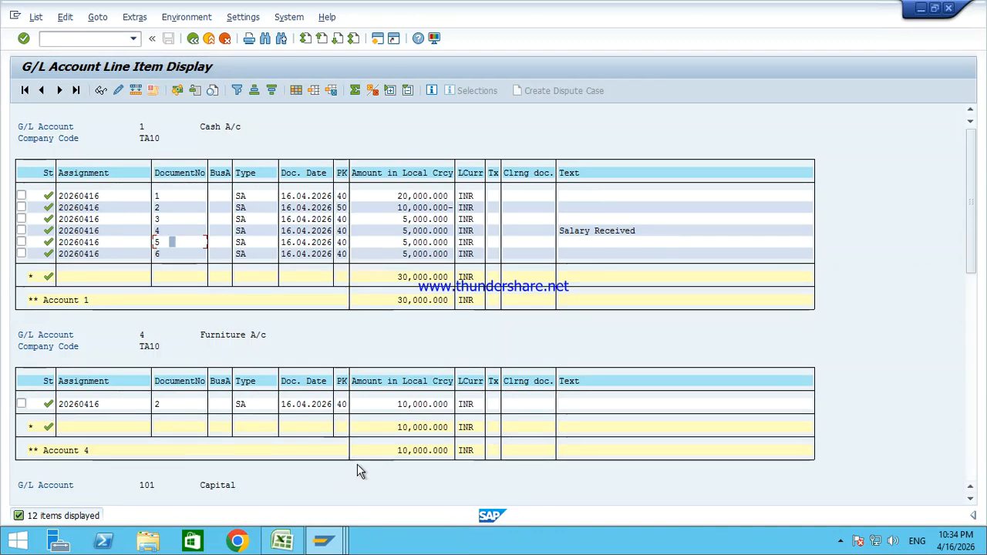
mouse_move(343, 546)
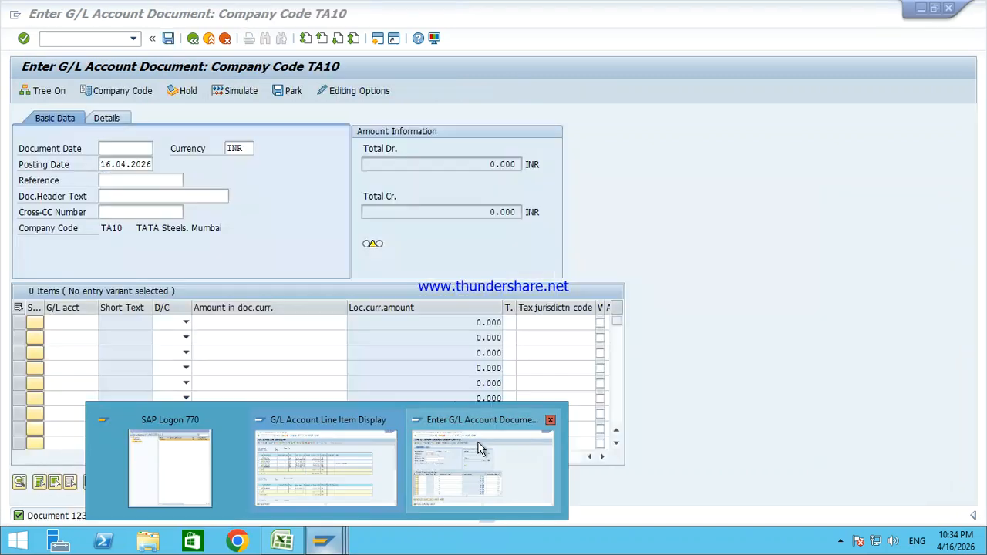
click(477, 441)
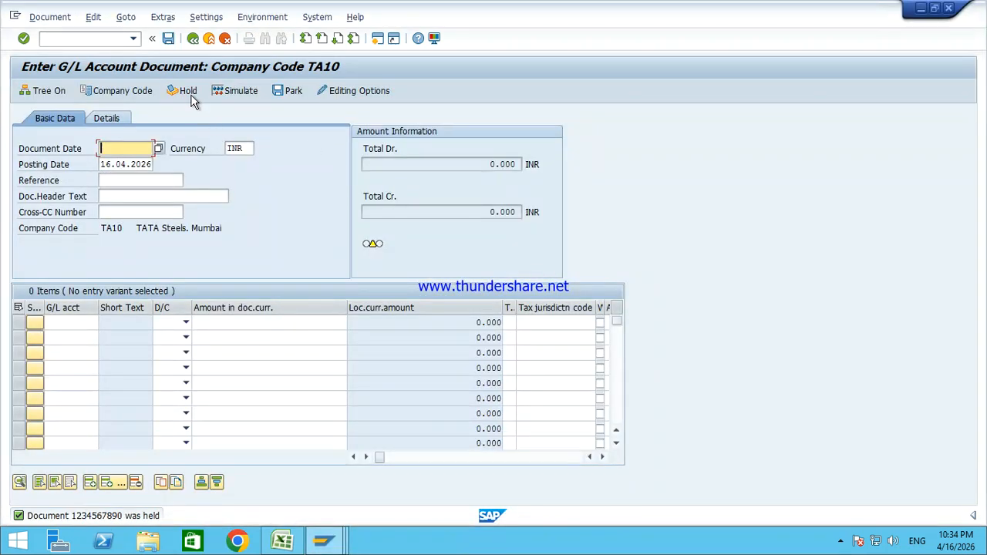
click(50, 91)
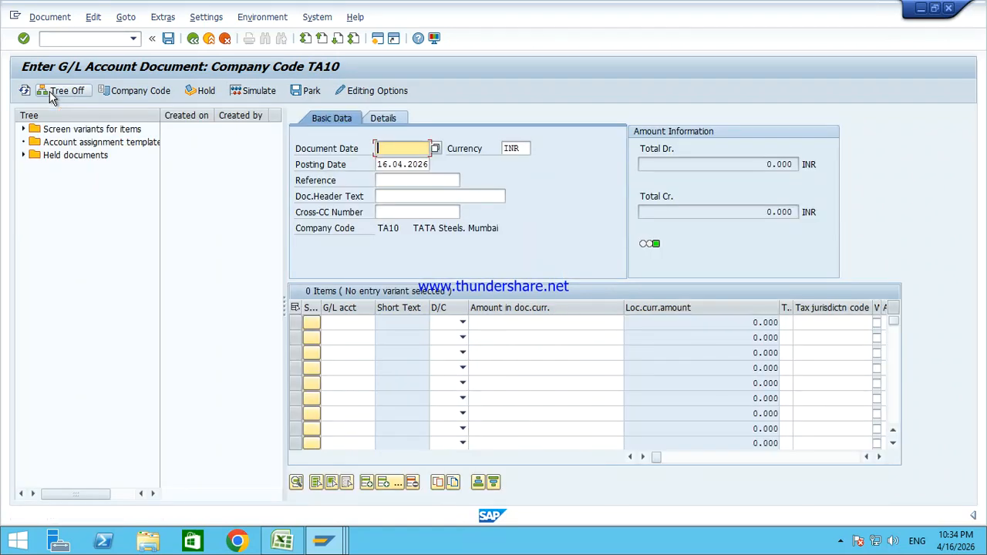
click(24, 155)
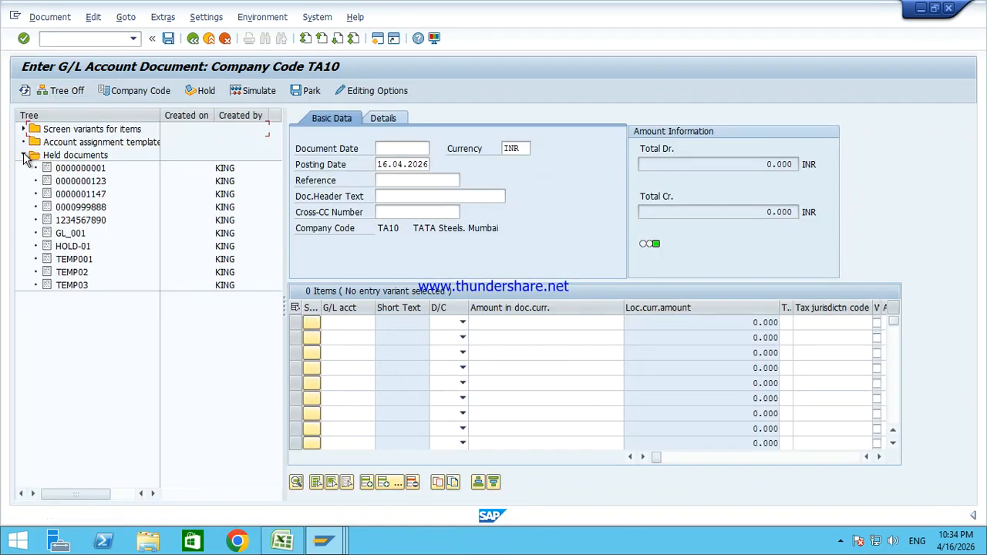
click(90, 221)
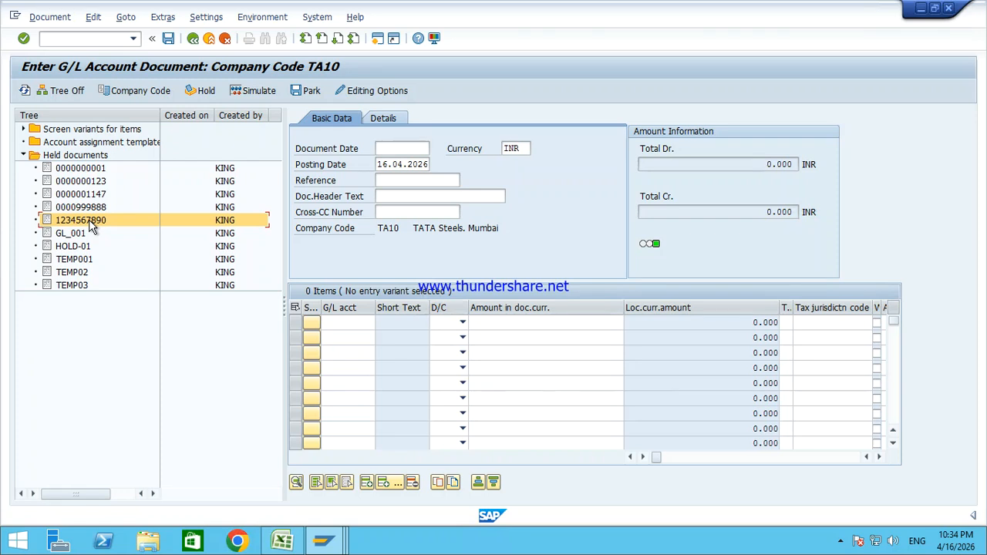
double_click(90, 221)
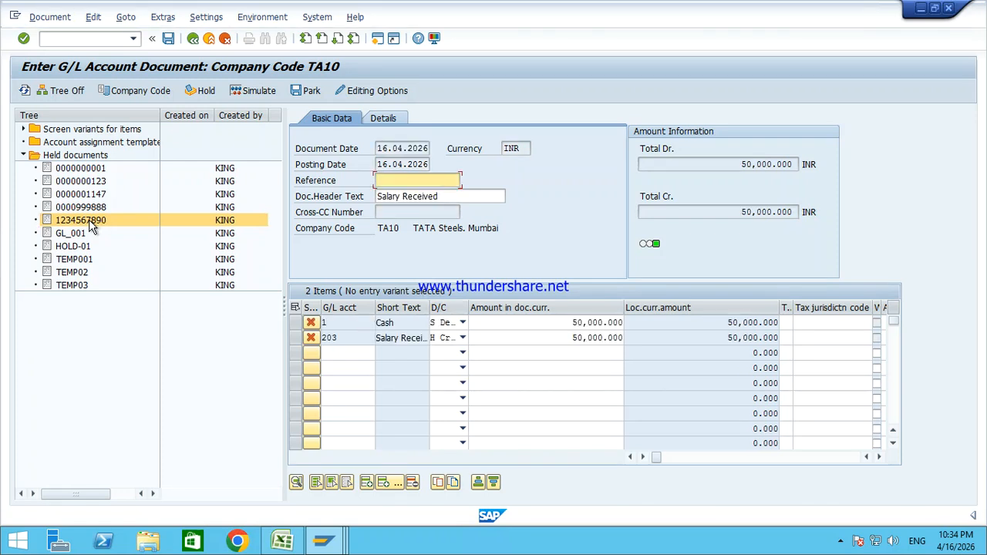
click(57, 91)
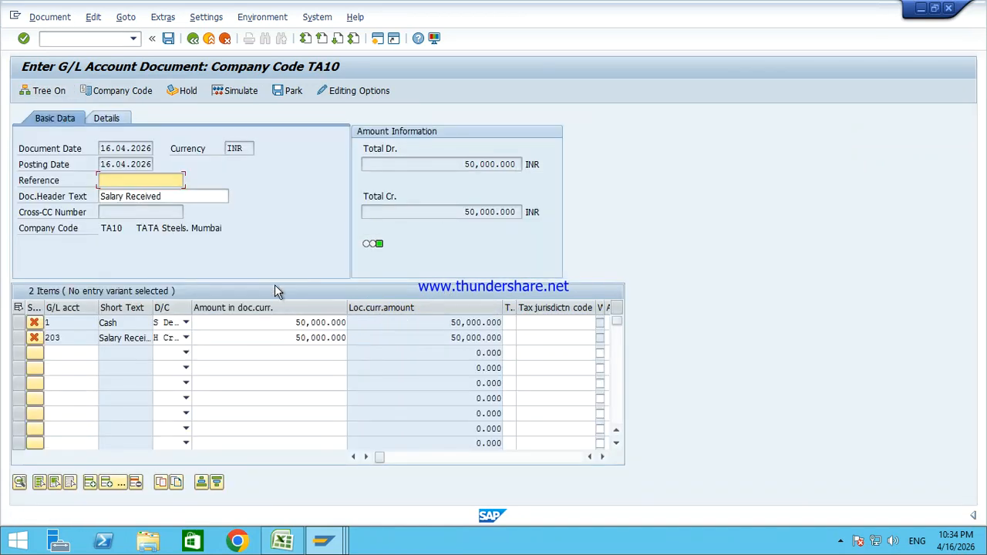
Step: Change both line amounts from 50,000 to 5,000
click(275, 327)
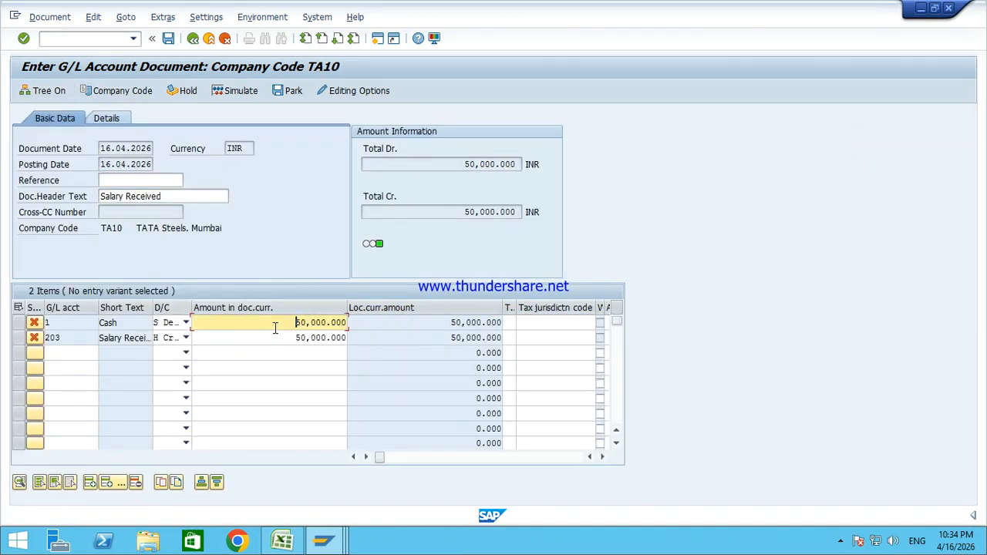
double_click(338, 326)
text(5000)
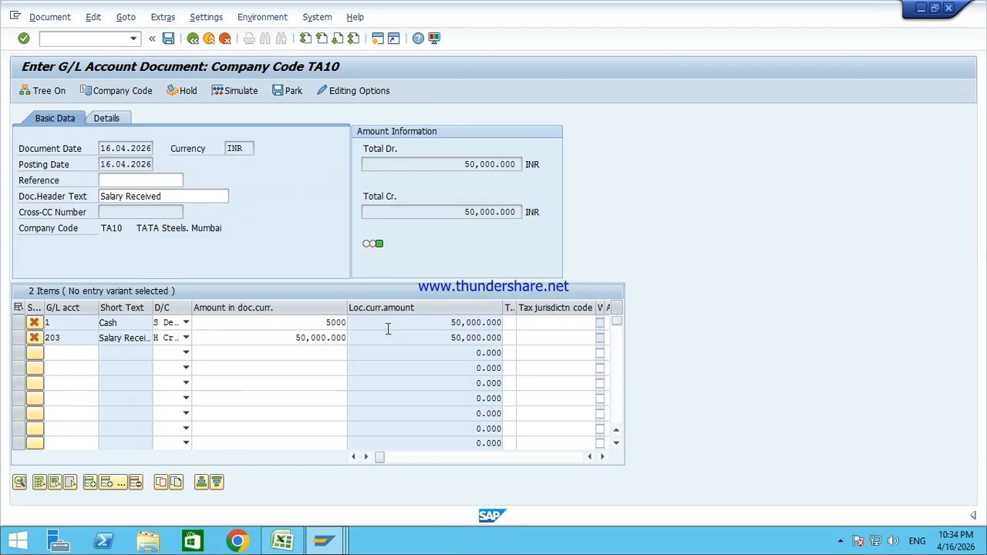
key(Return)
click(289, 333)
double_click(271, 338)
text(5000)
key(Return)
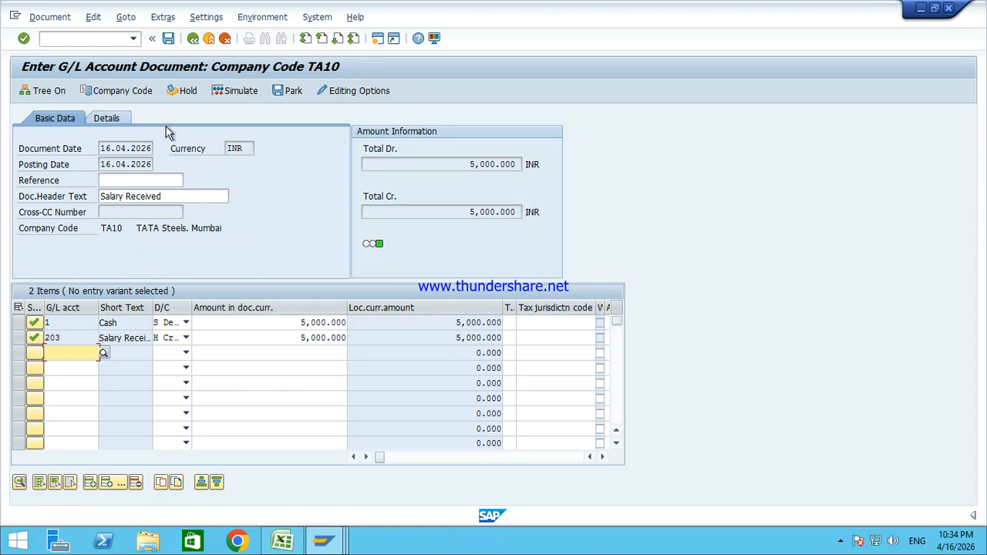
Step: Simulate and post the salary document, creating document 7 in TA10
click(94, 19)
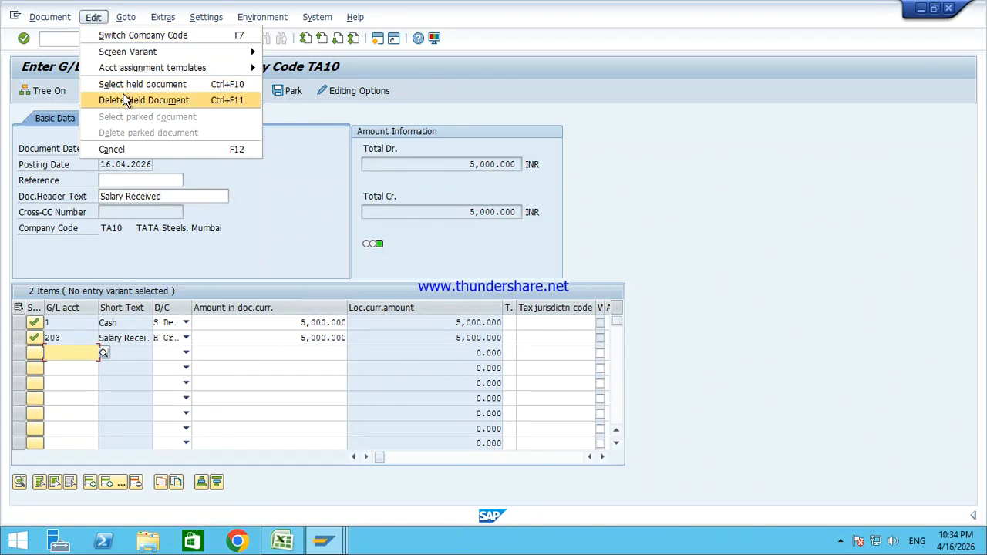
click(306, 222)
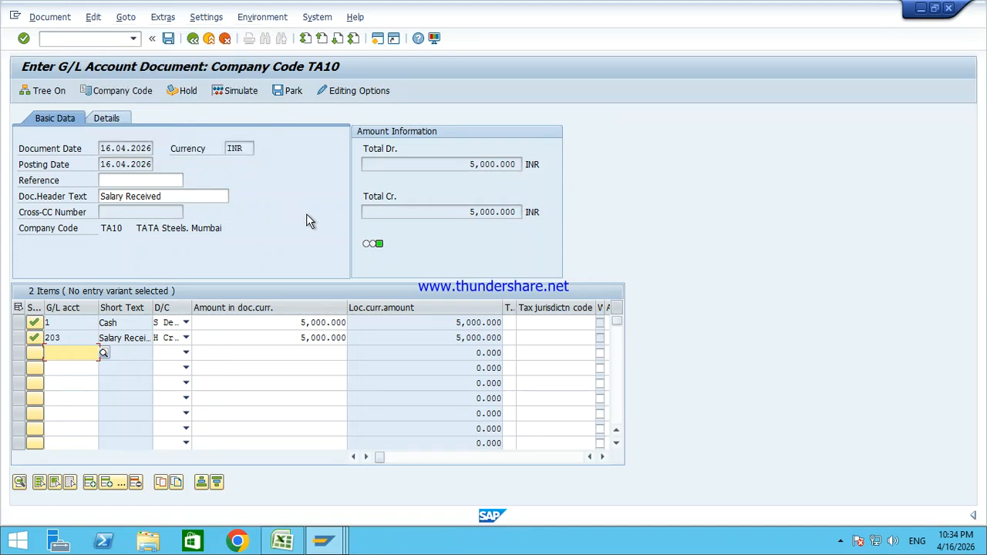
click(236, 92)
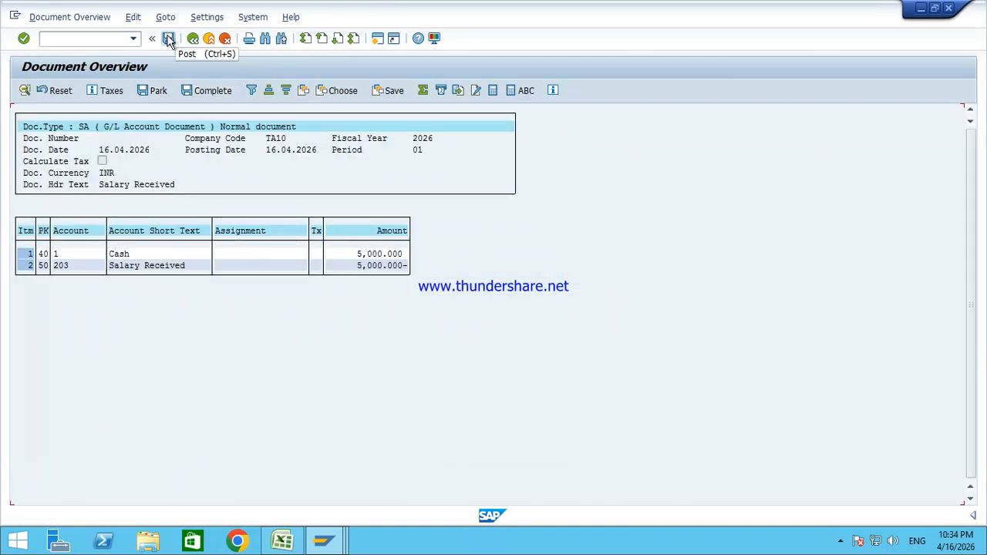
click(169, 40)
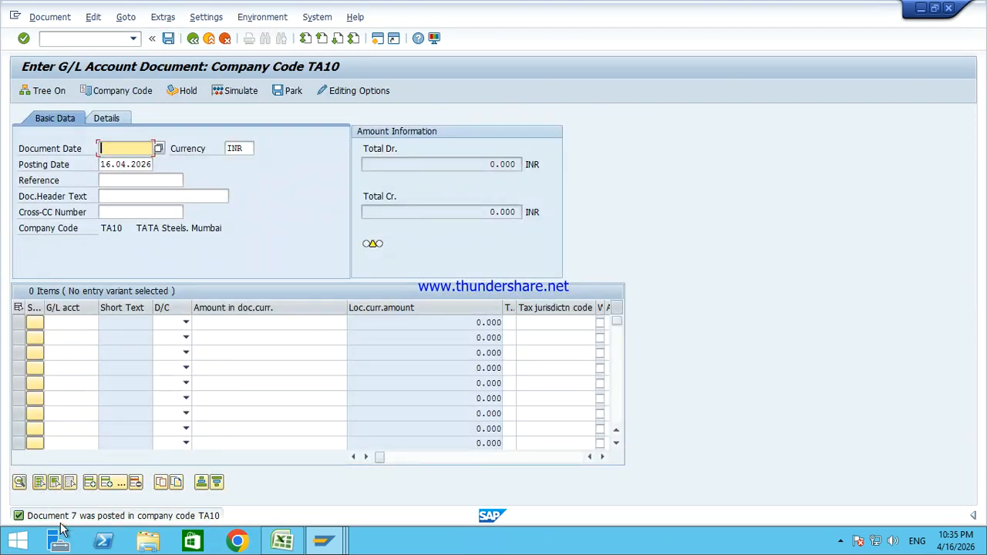
click(324, 540)
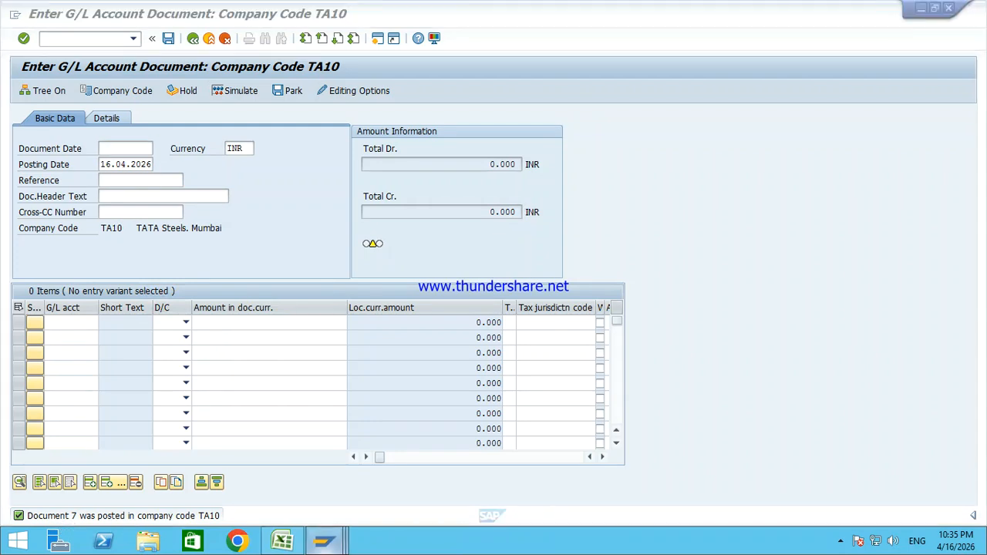
Step: Refresh the G/L line item report so document 7's 5,000 appears, then minimize the remote session
click(316, 475)
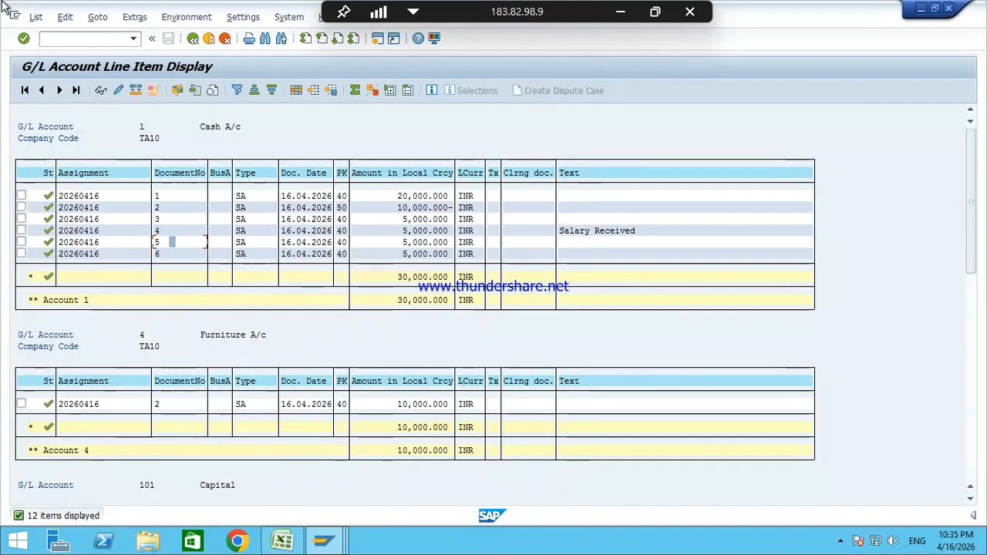
click(42, 22)
click(56, 50)
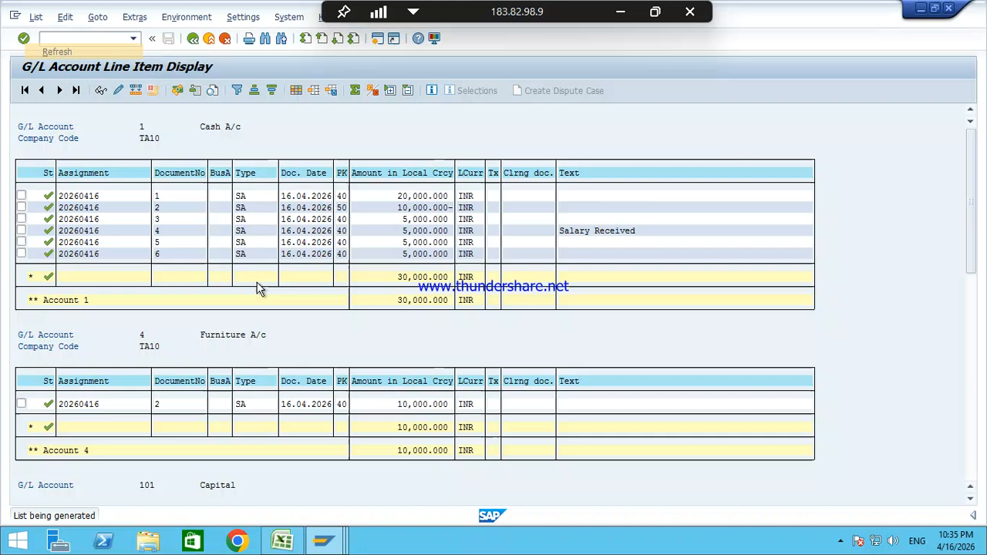
click(411, 270)
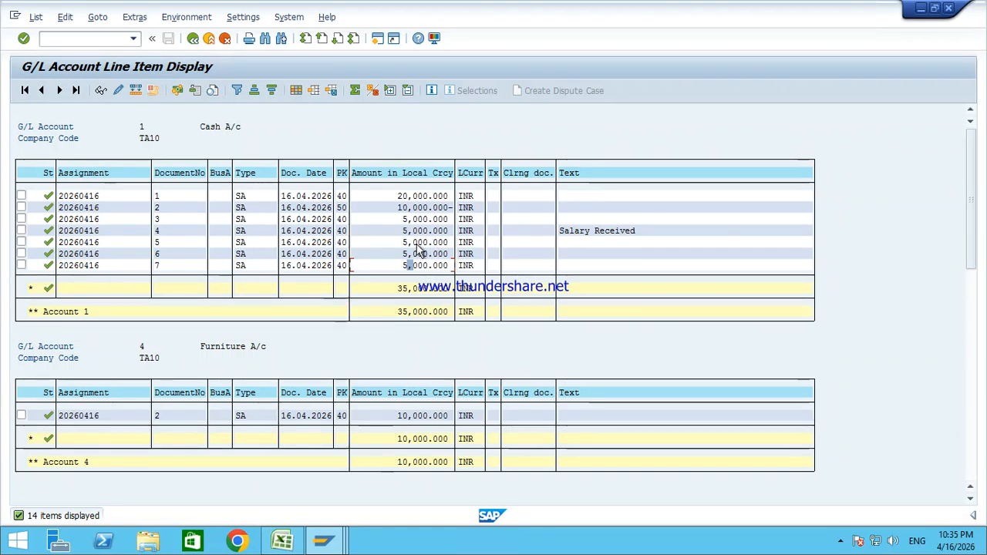
mouse_move(578, 17)
click(620, 8)
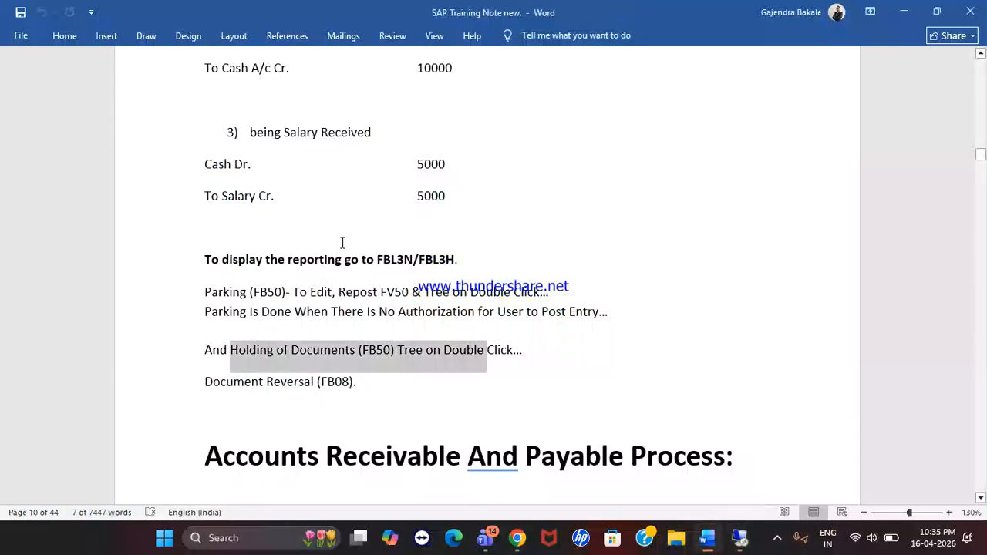
Step: Highlight the 'Document Reversal (FB08).' note in Word, then return to the SAP report
drag(209, 386, 378, 383)
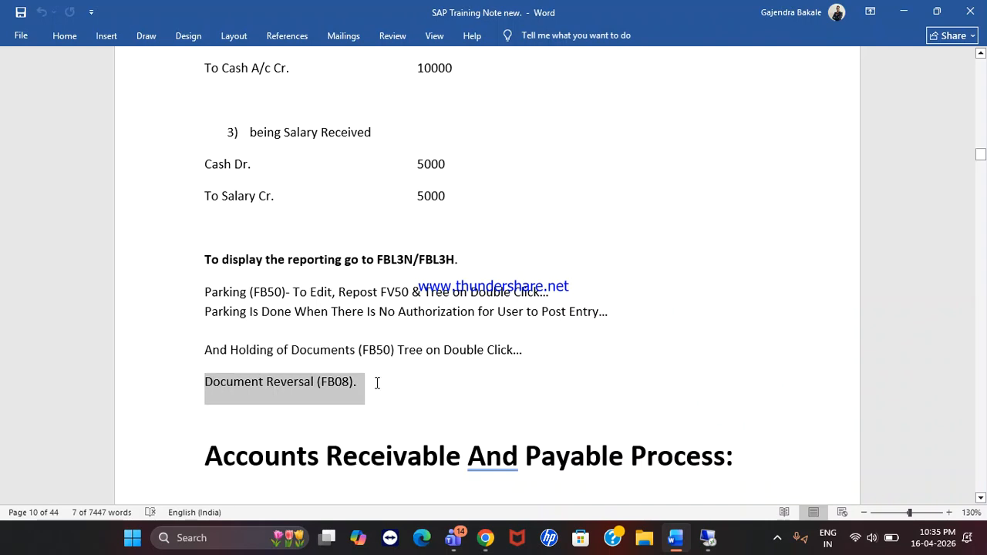
click(708, 538)
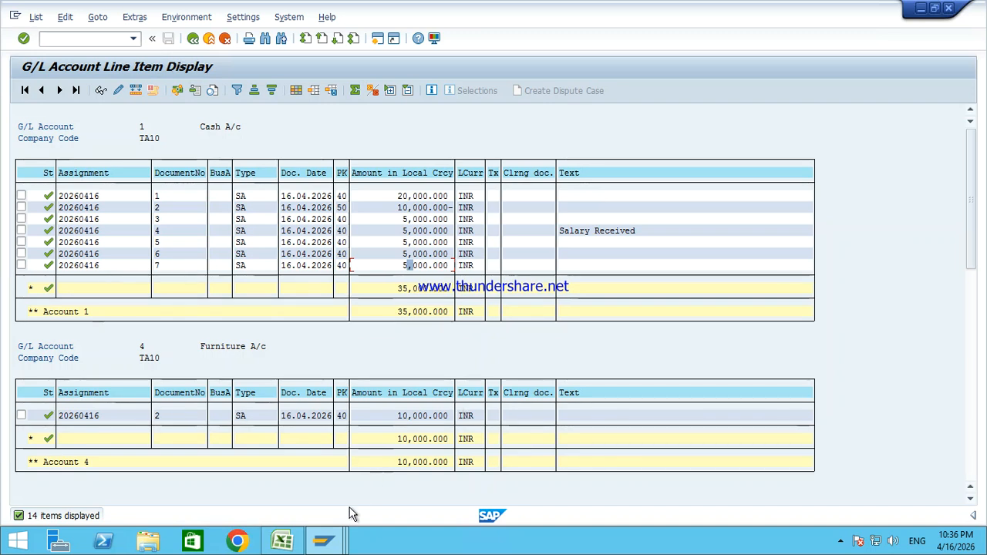
Step: Switch to the G/L document entry window and leave it for the main menu with /n
click(326, 540)
click(479, 471)
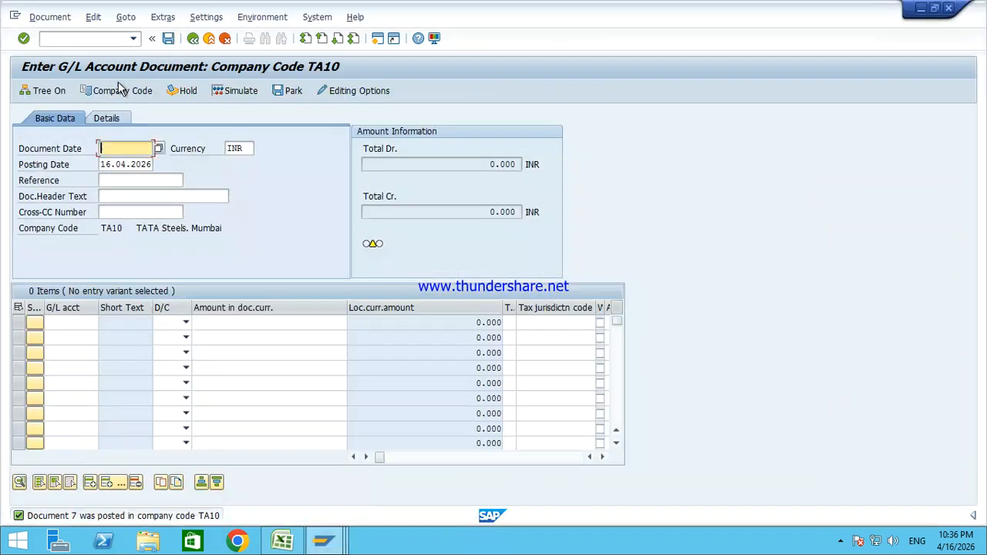
click(92, 38)
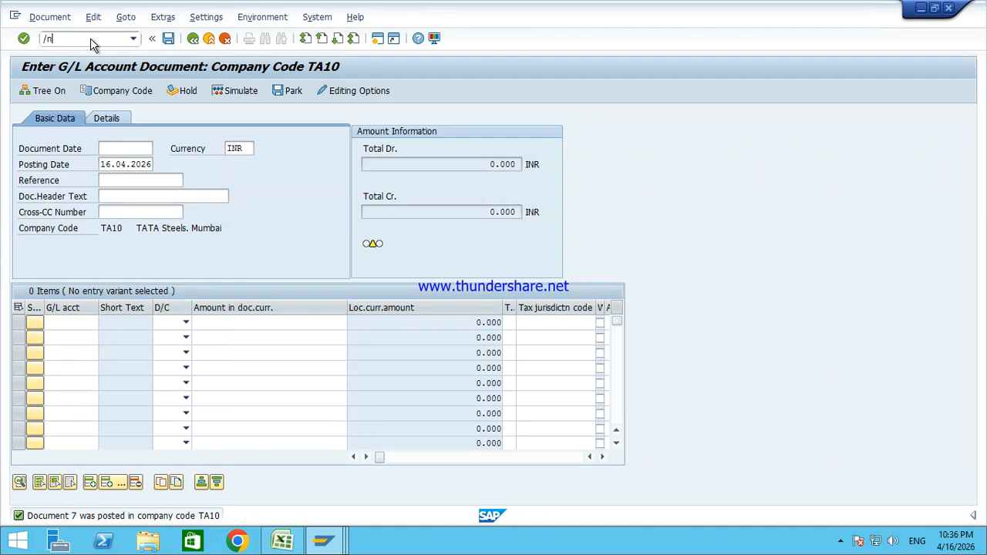
text(/n)
key(Return)
Step: Expand General Ledger > Document > Reverse in the menu and start FB08 Individual Reversal
key(Left)
key(Down)
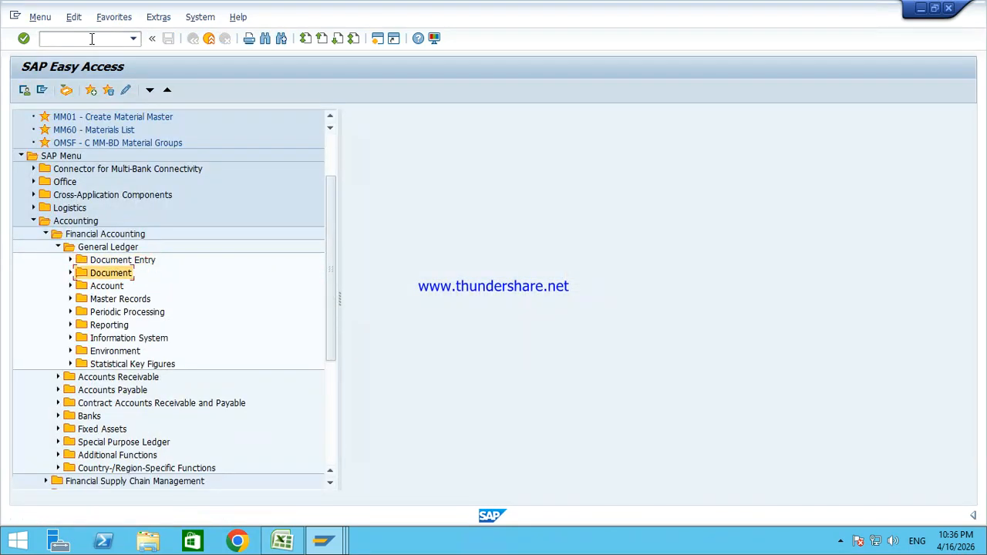
key(Right)
key(Down)
key(Down)
key(Down)
key(Down)
key(Down)
key(Down)
key(Down)
key(Down)
key(Down)
key(Right)
key(Down)
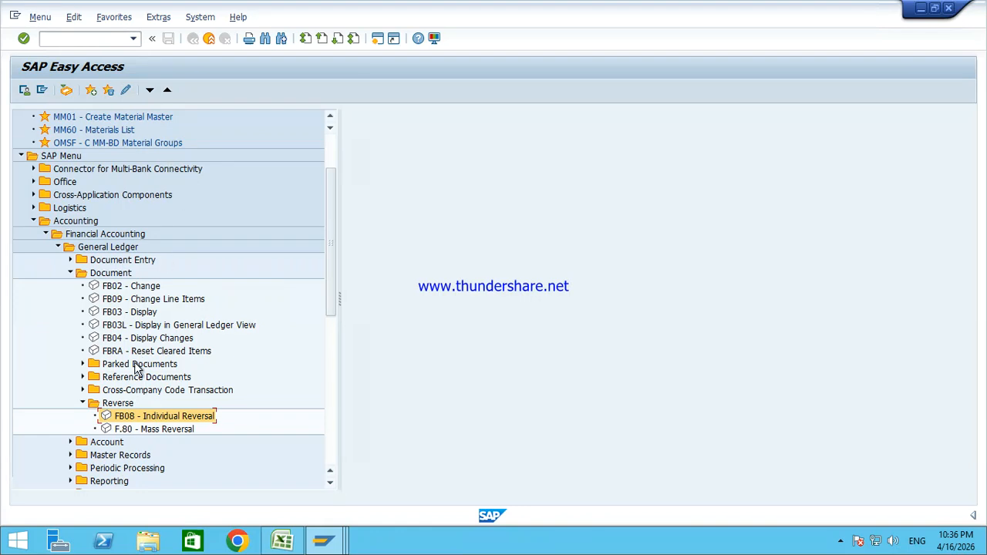
click(133, 432)
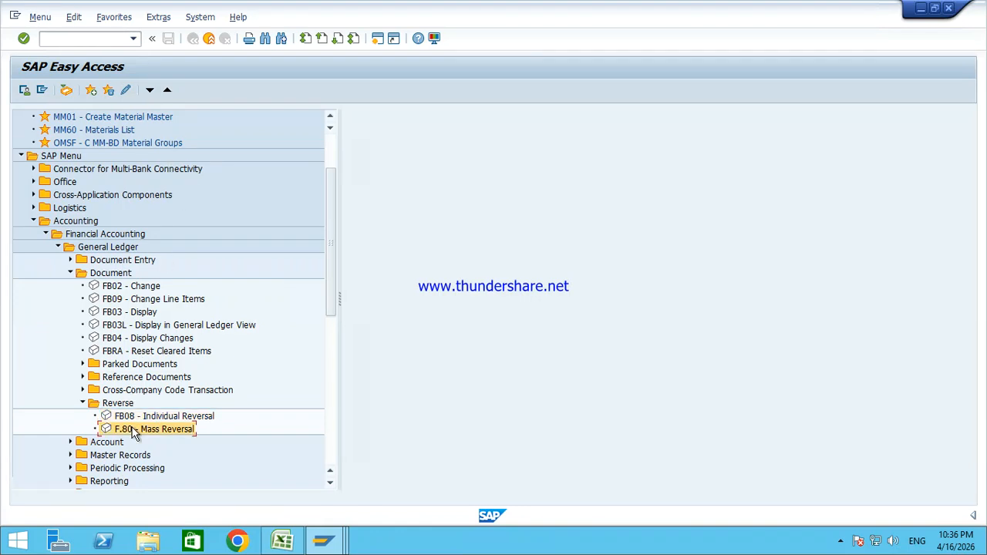
click(140, 418)
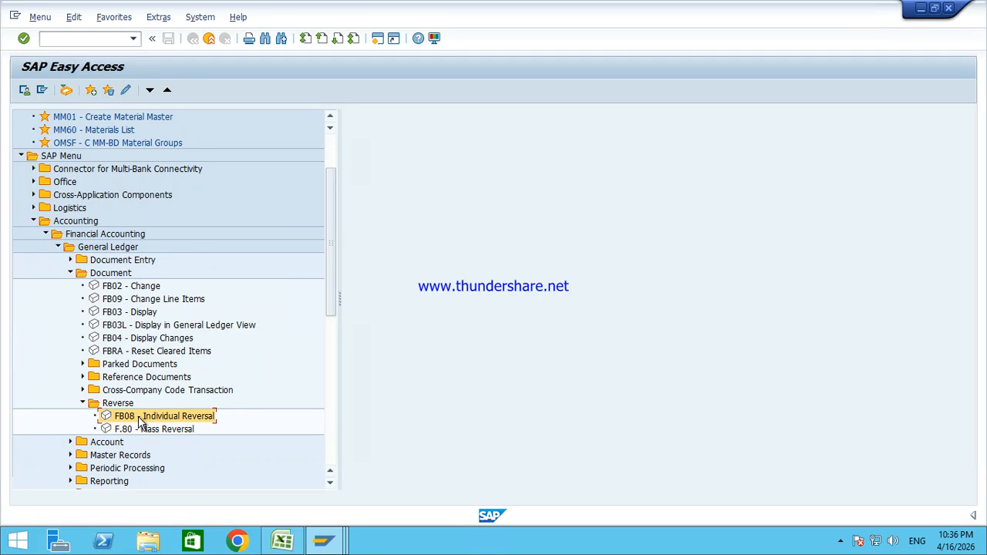
double_click(140, 418)
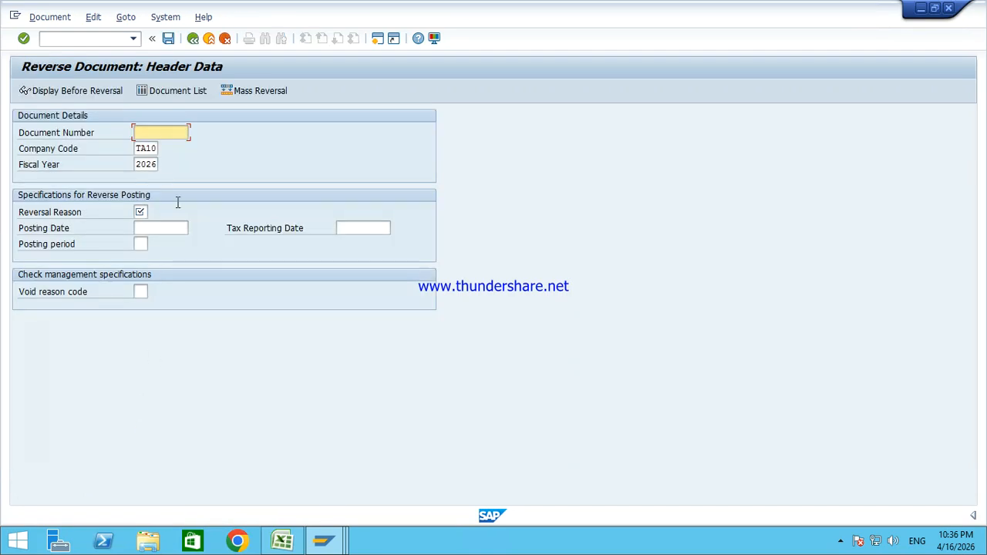
Step: Bring the FB08 Reverse Document window forward and open its reversal reason value list
click(324, 540)
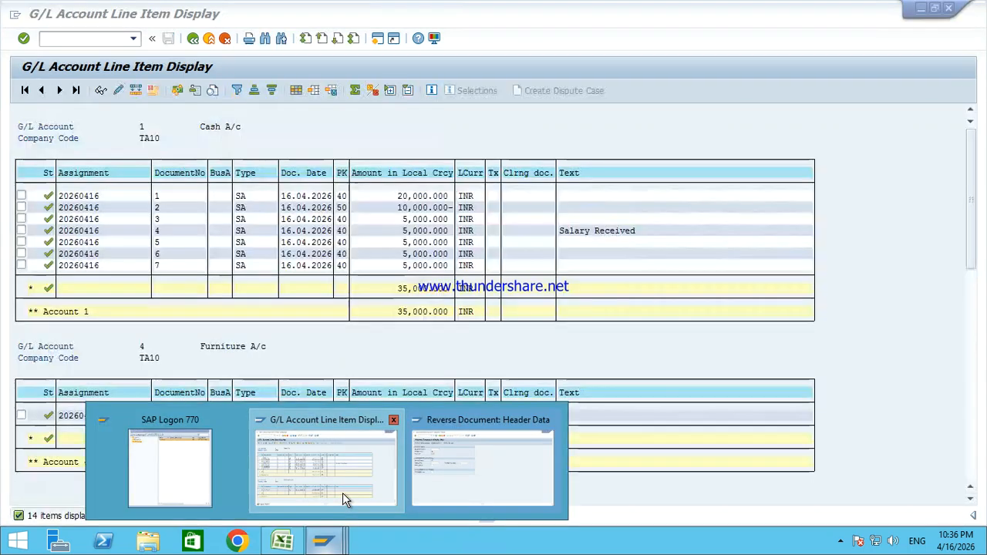
click(342, 493)
click(324, 540)
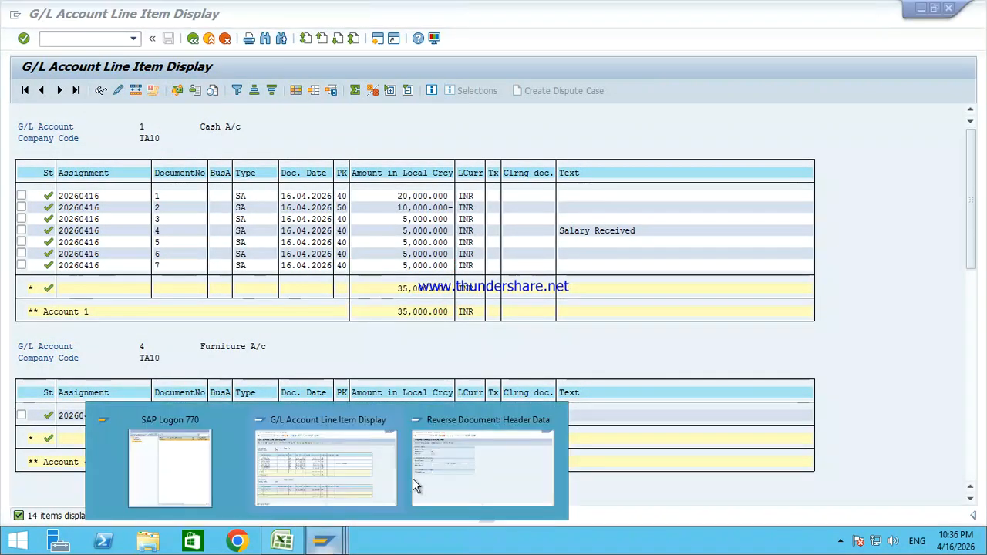
click(485, 461)
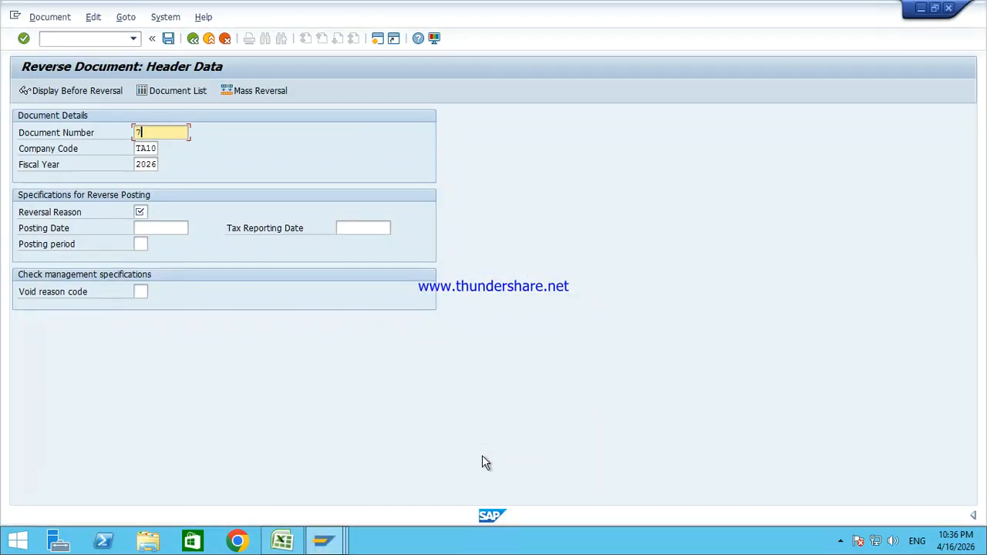
click(139, 211)
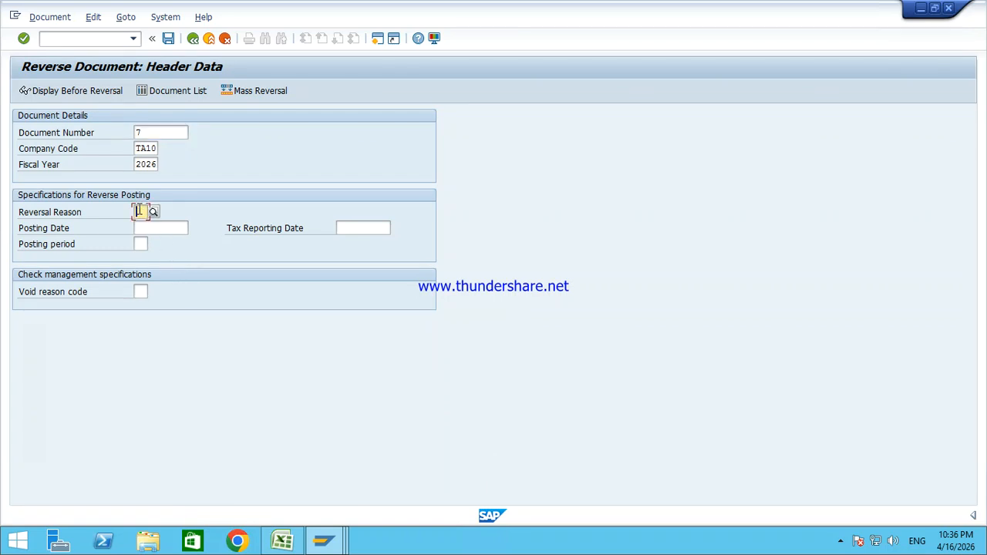
click(153, 212)
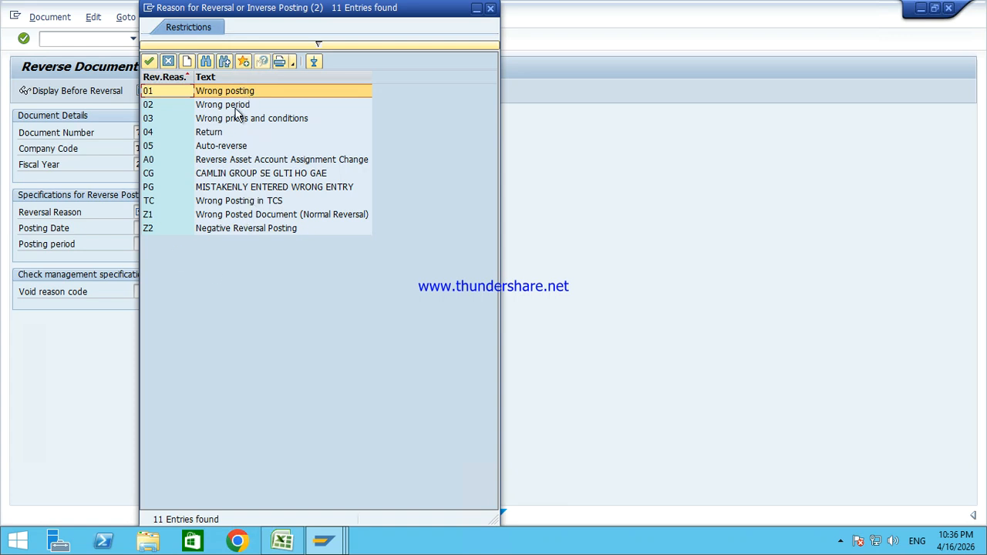
click(213, 148)
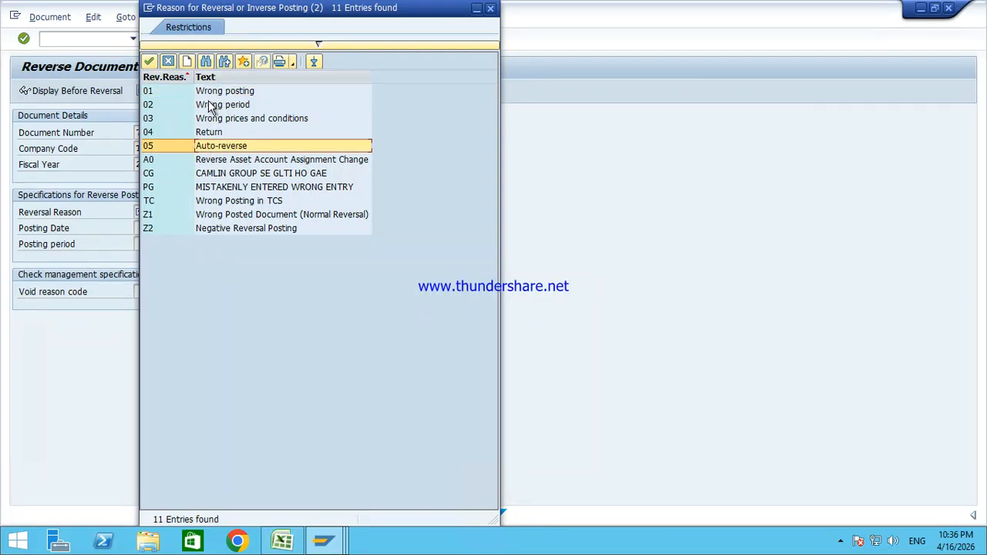
Step: Choose 01 Wrong posting as document 7's reversal reason, then create a new session
click(210, 161)
click(216, 179)
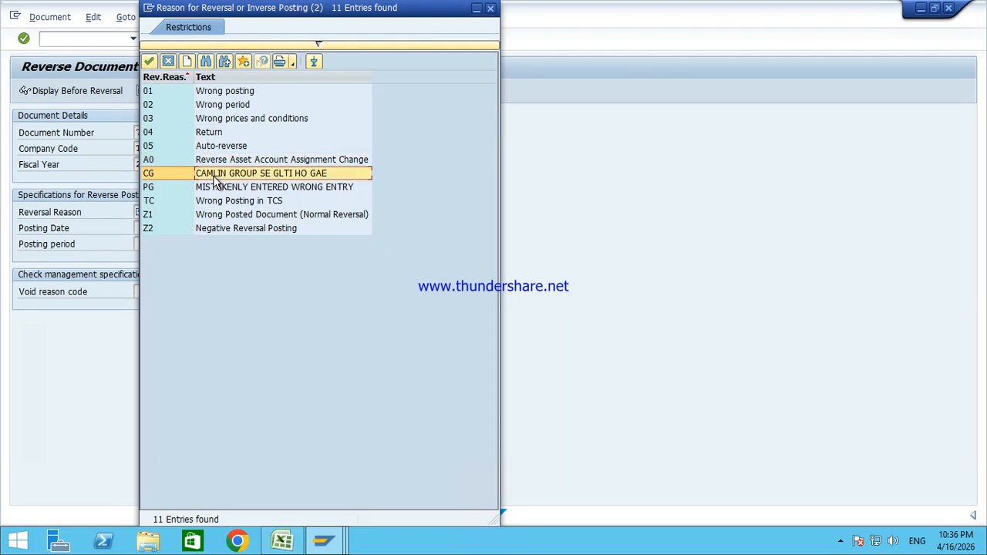
click(218, 204)
click(230, 192)
click(241, 173)
click(245, 92)
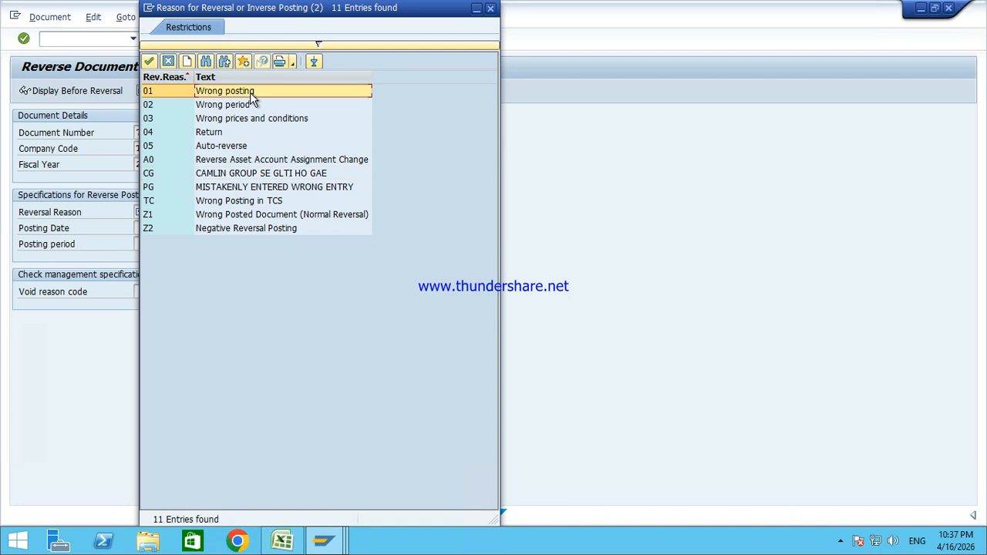
double_click(255, 91)
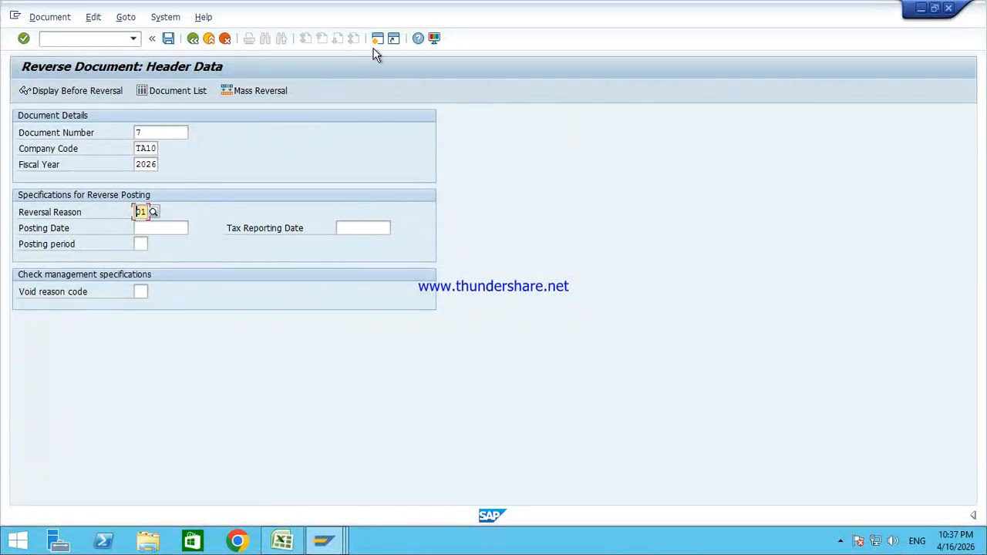
click(378, 38)
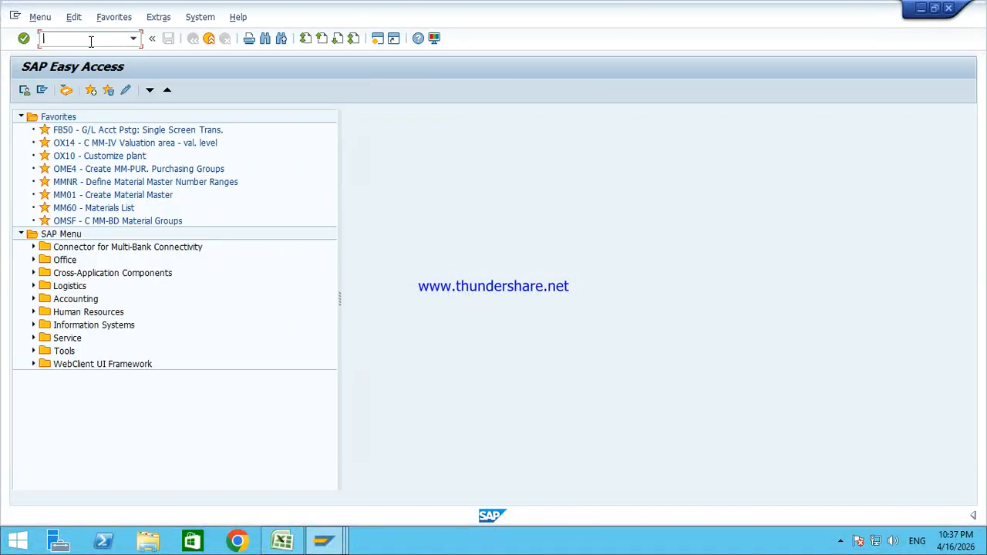
Step: In the SPRO Reference IMG, drill through General Ledger Accounting to Define Reasons for Reversal
key(Return)
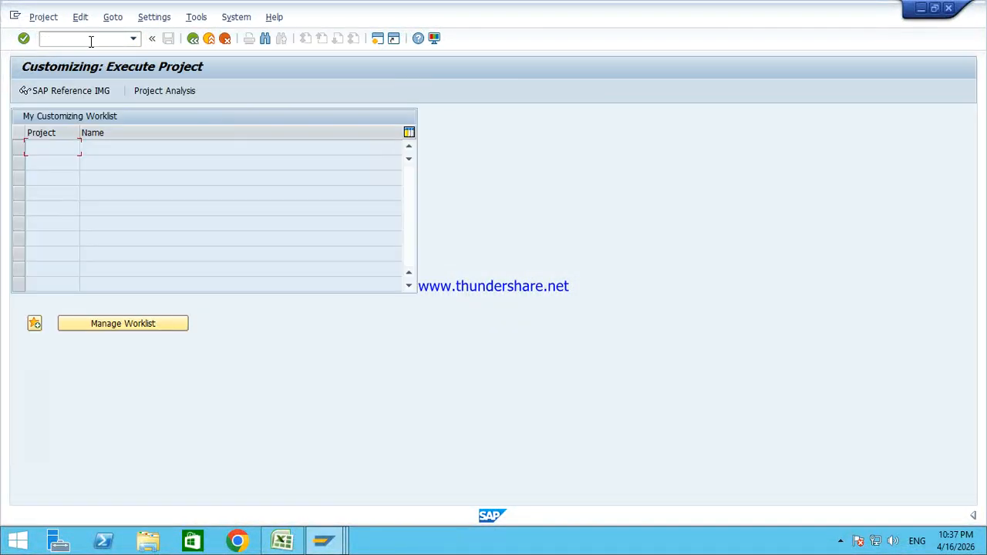
click(65, 93)
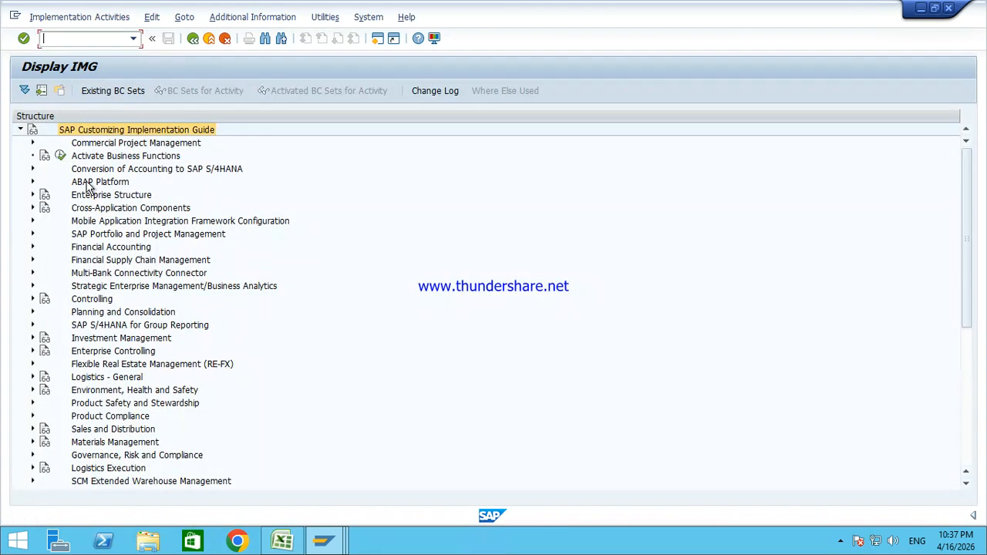
click(102, 249)
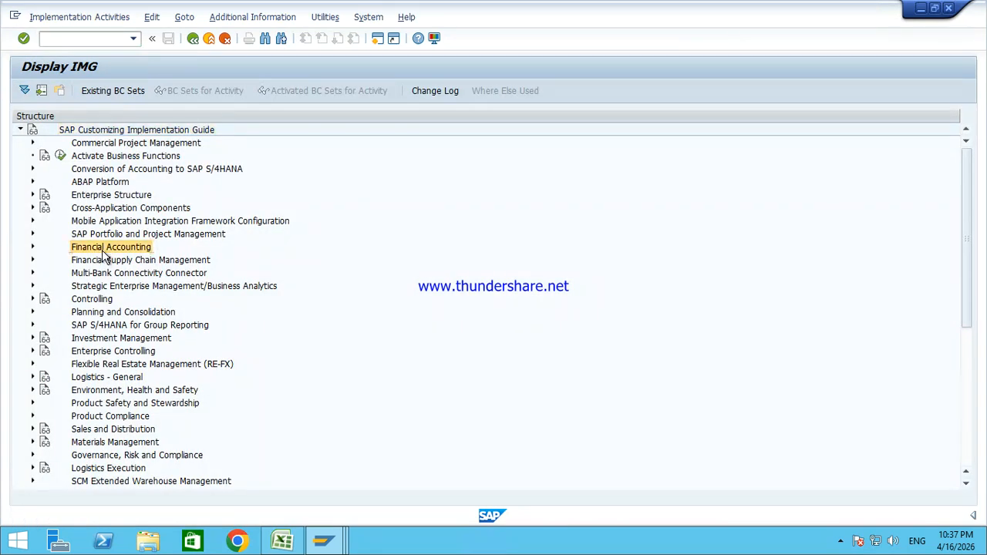
double_click(102, 256)
key(Down)
key(Down)
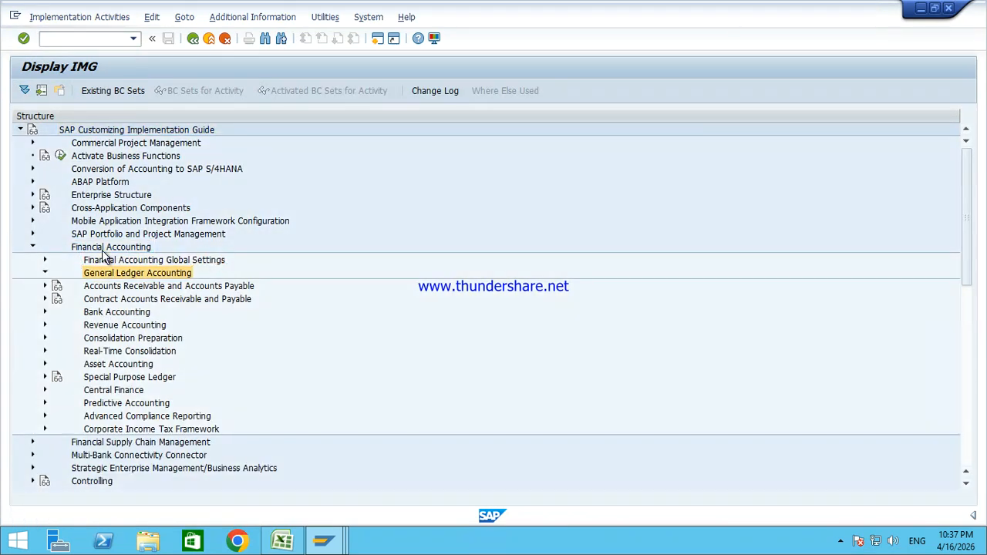
key(Right)
key(Down)
key(Down)
key(Right)
key(Down)
key(Down)
key(Down)
key(Down)
key(Down)
key(Down)
key(Down)
key(Down)
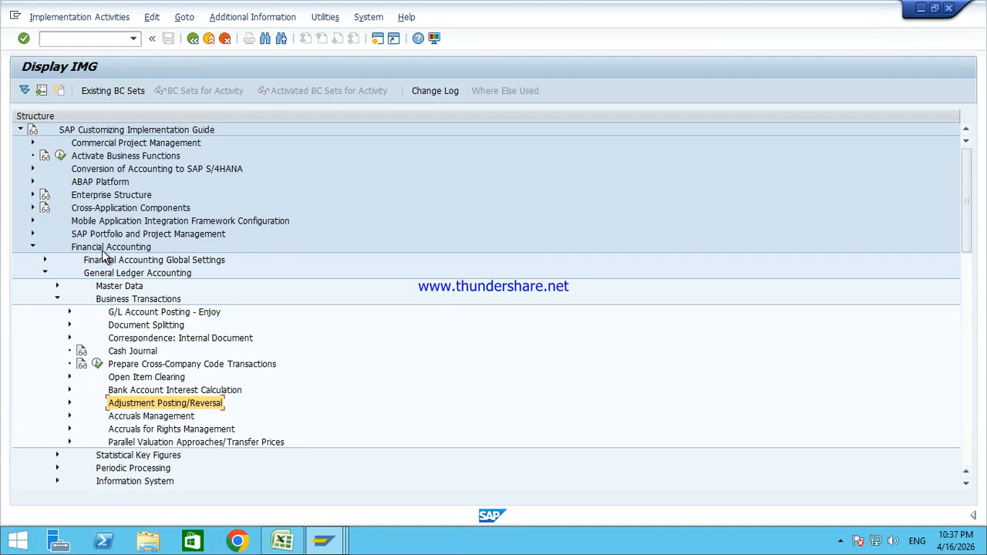
key(Right)
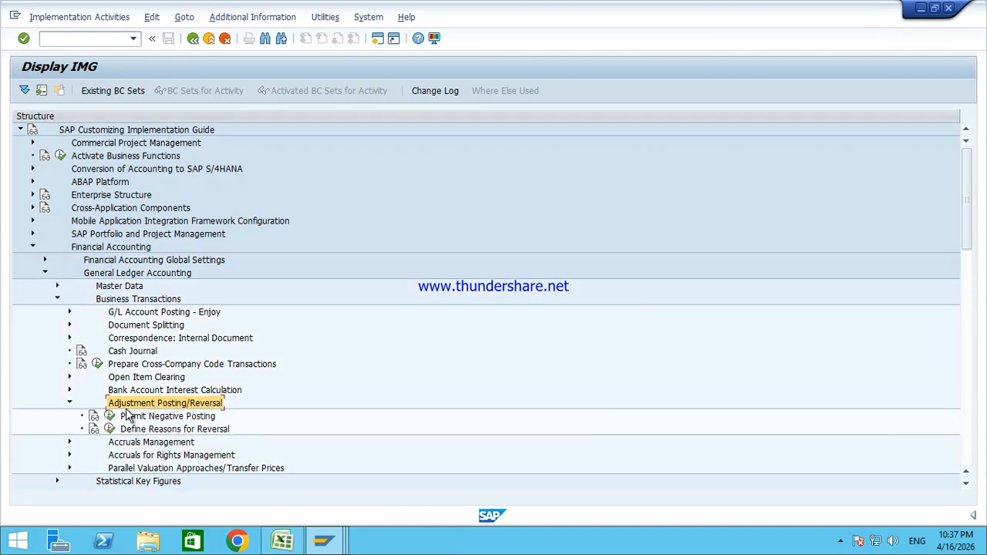
click(148, 430)
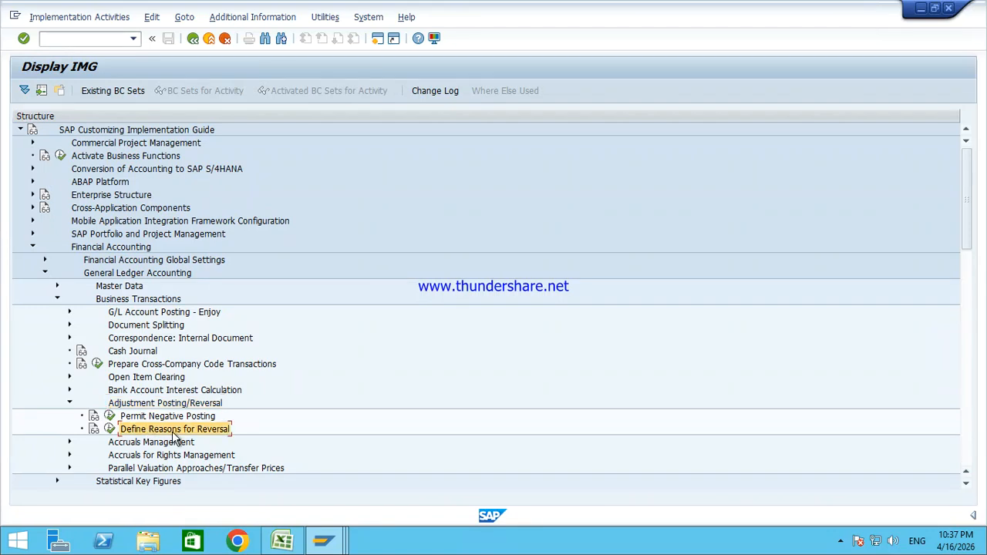
click(108, 430)
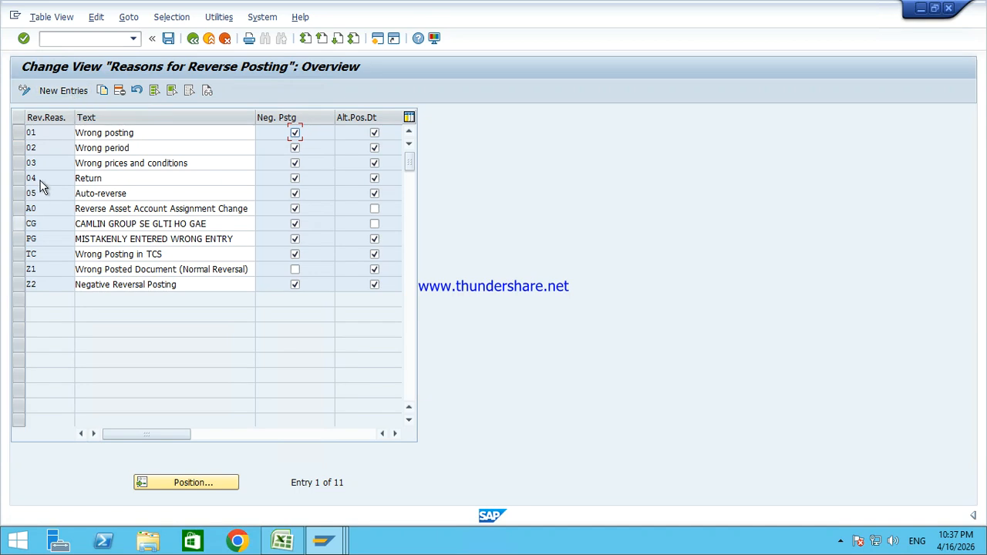
Step: Exit customizing to Easy Access and confirm reversal reason 01 on the FB08 screen
click(210, 40)
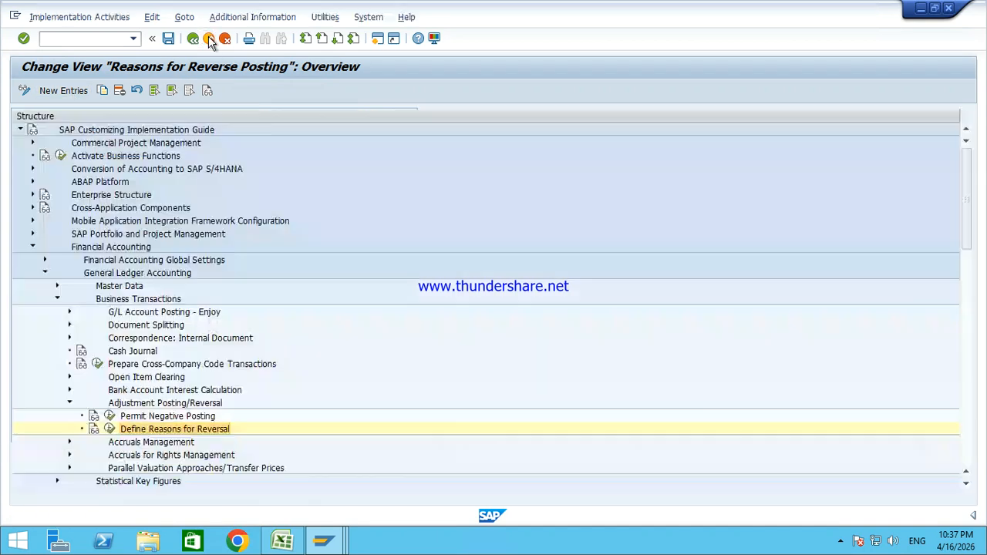
click(210, 40)
click(210, 41)
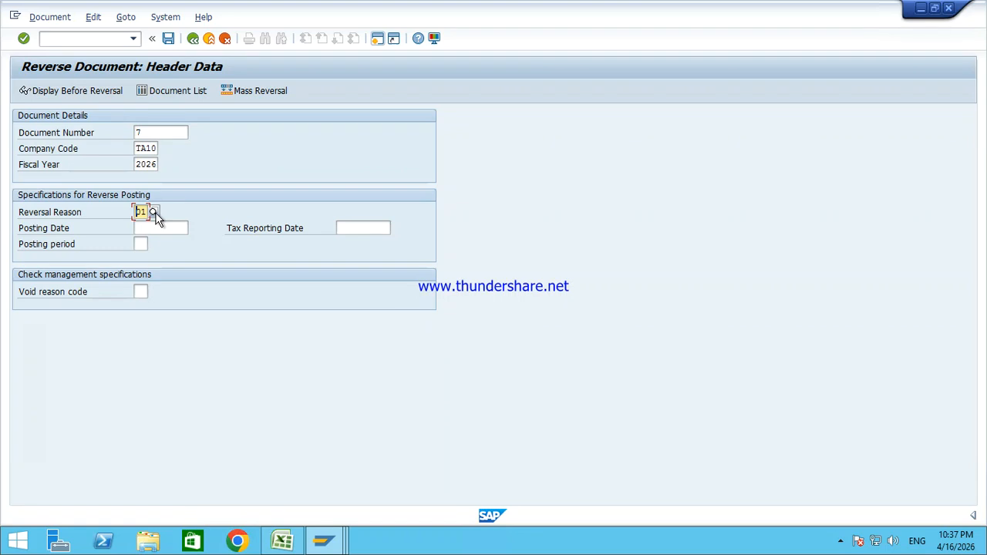
click(153, 212)
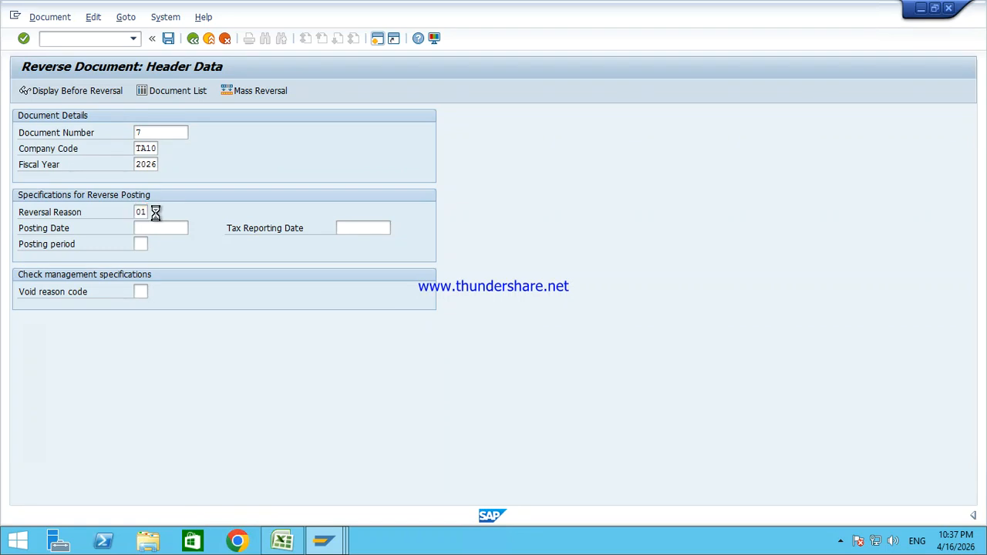
double_click(245, 92)
click(162, 131)
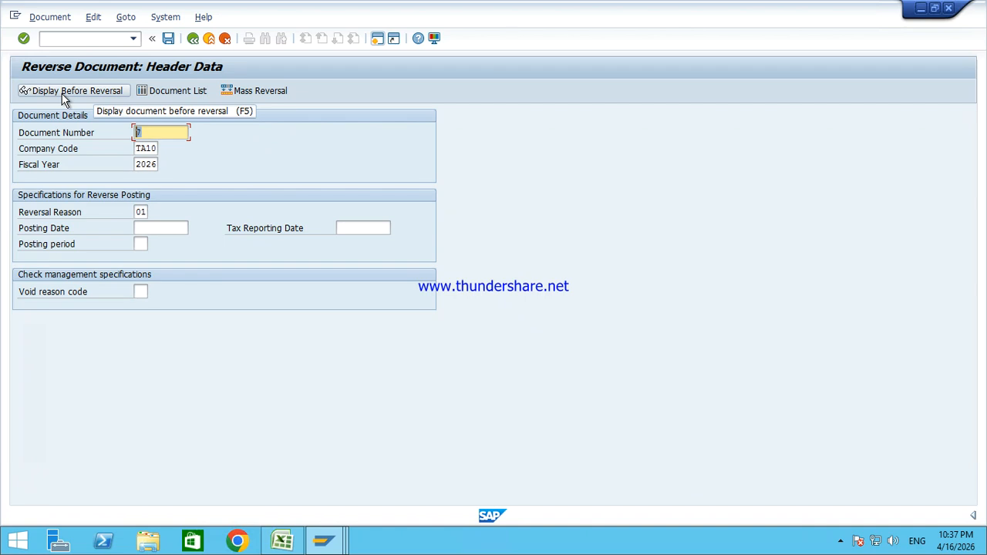
Step: Preview document 7's Cash and Salary Received lines, then return to the reversal header
click(70, 98)
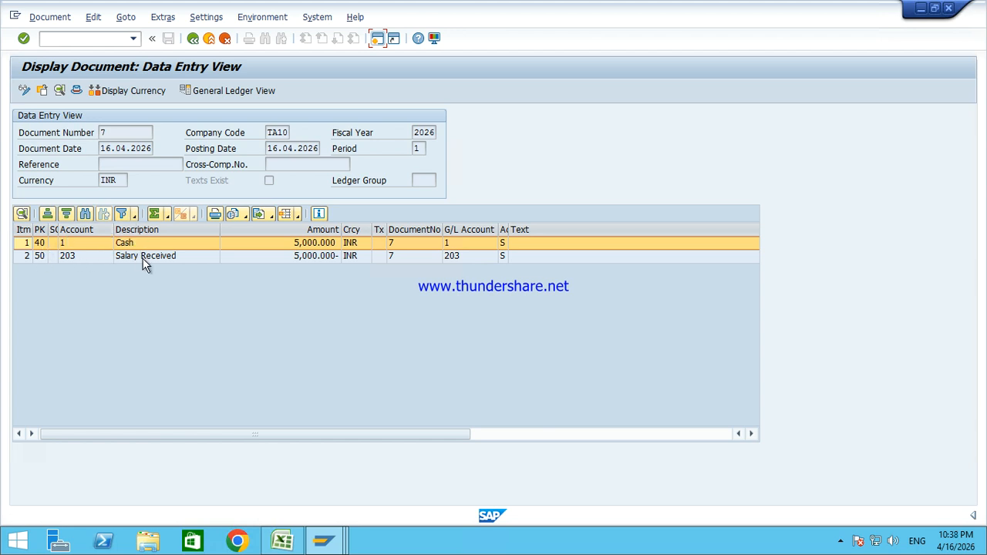
click(144, 259)
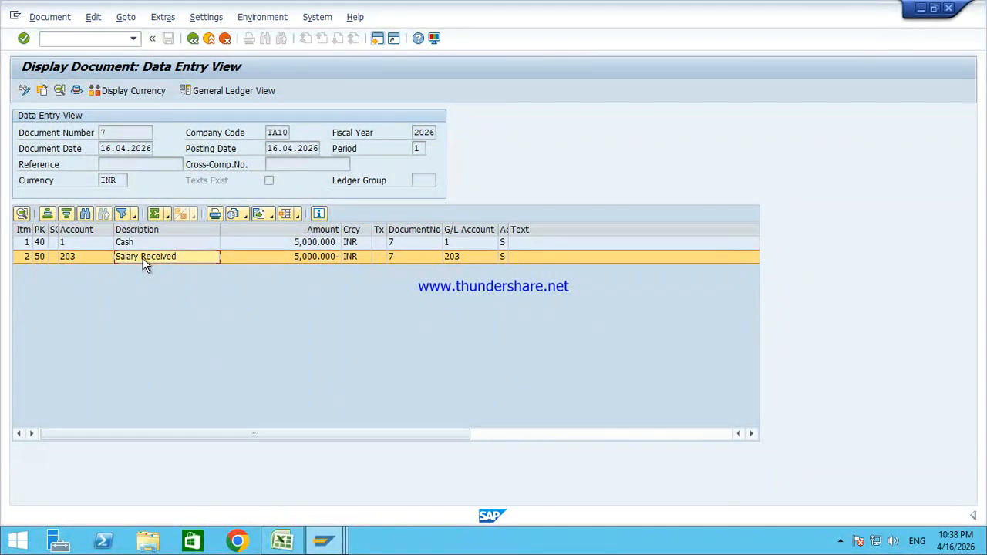
click(193, 39)
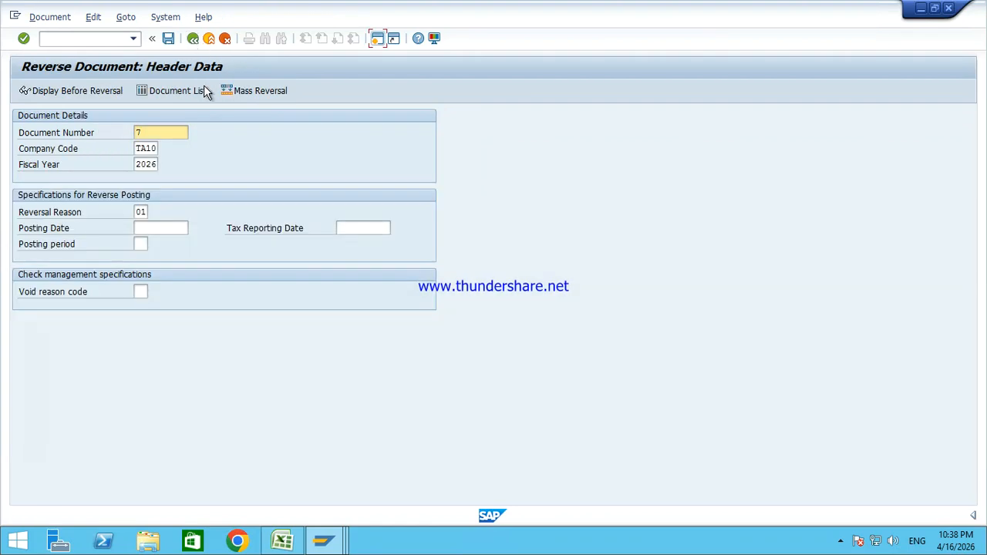
Step: Post the reversal of document 7 in TA10, creating document 201
click(168, 38)
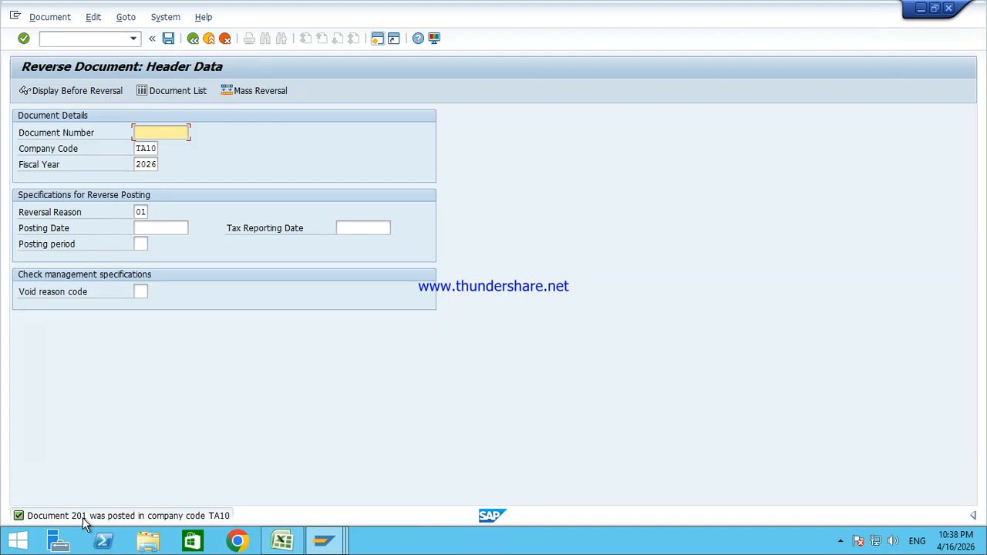
Step: Refresh the Cash line items and compare new document 201 (type AB, key 50, -5,000) with document 7
mouse_move(324, 540)
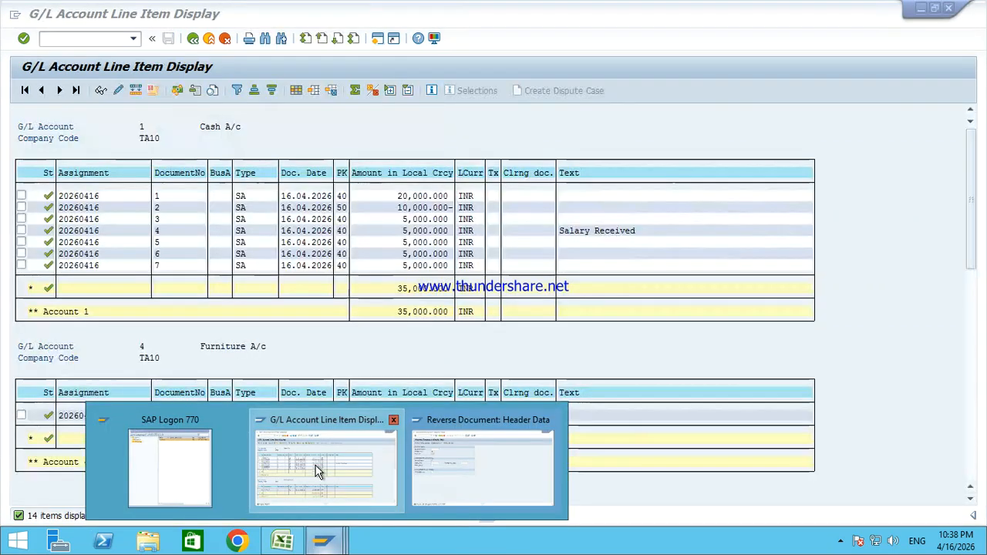
click(326, 467)
click(36, 16)
click(55, 52)
click(167, 278)
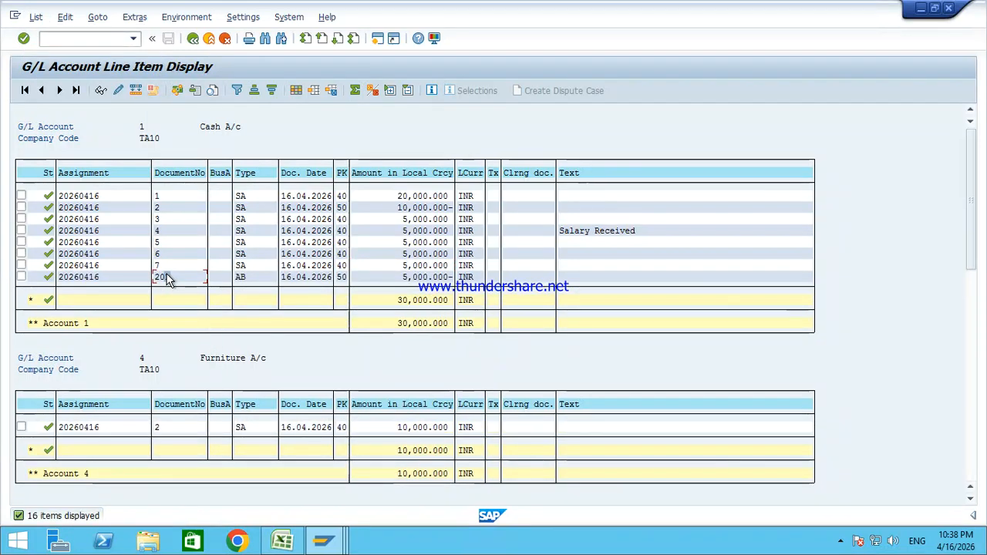
click(245, 279)
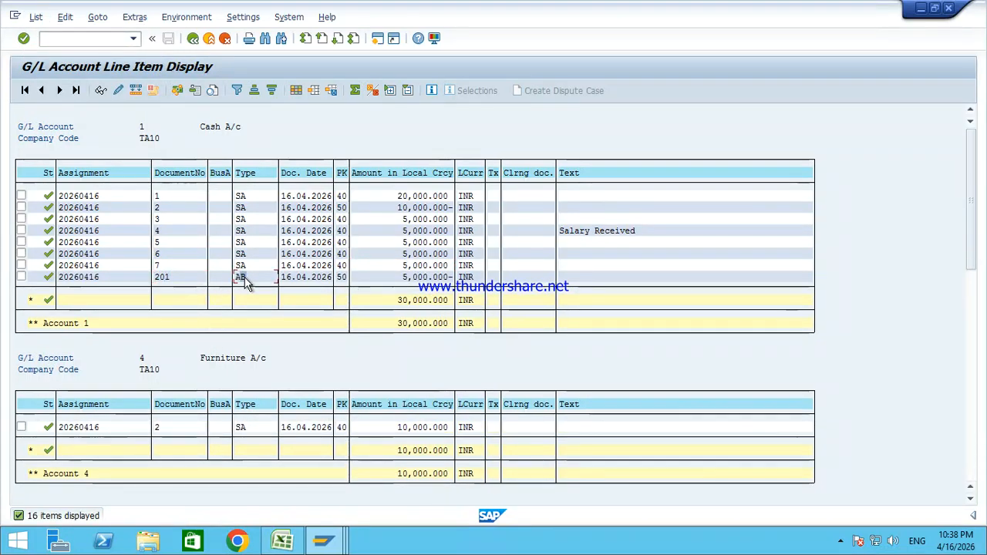
click(452, 265)
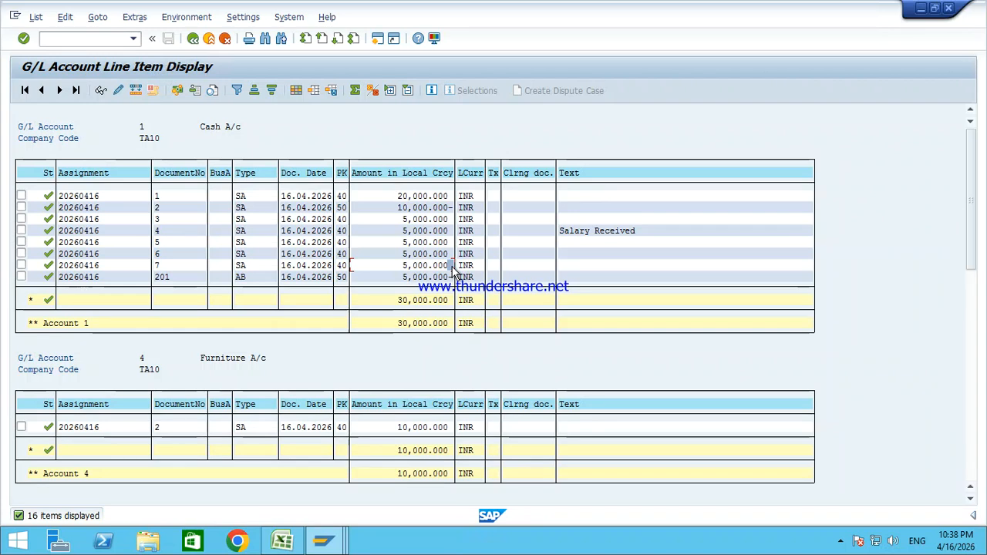
click(452, 277)
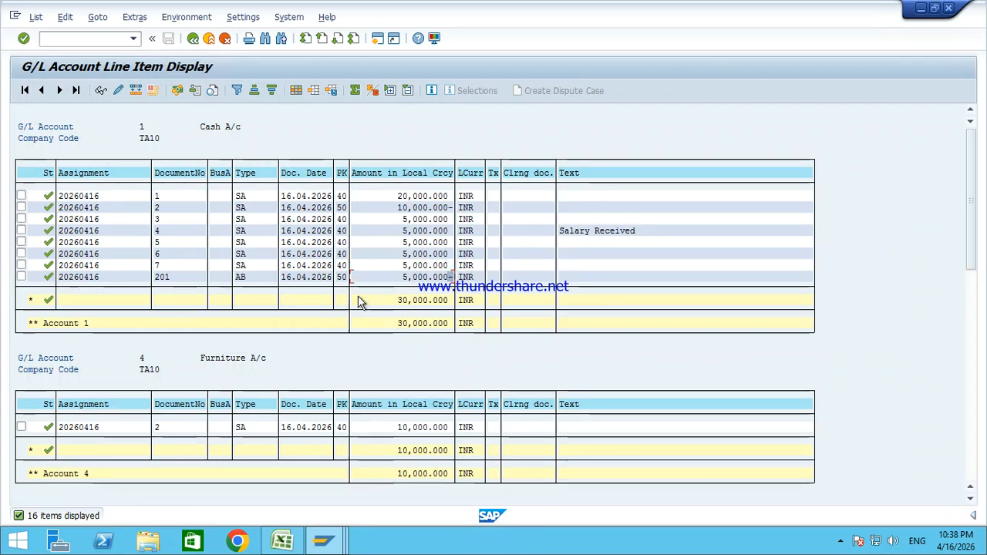
click(343, 278)
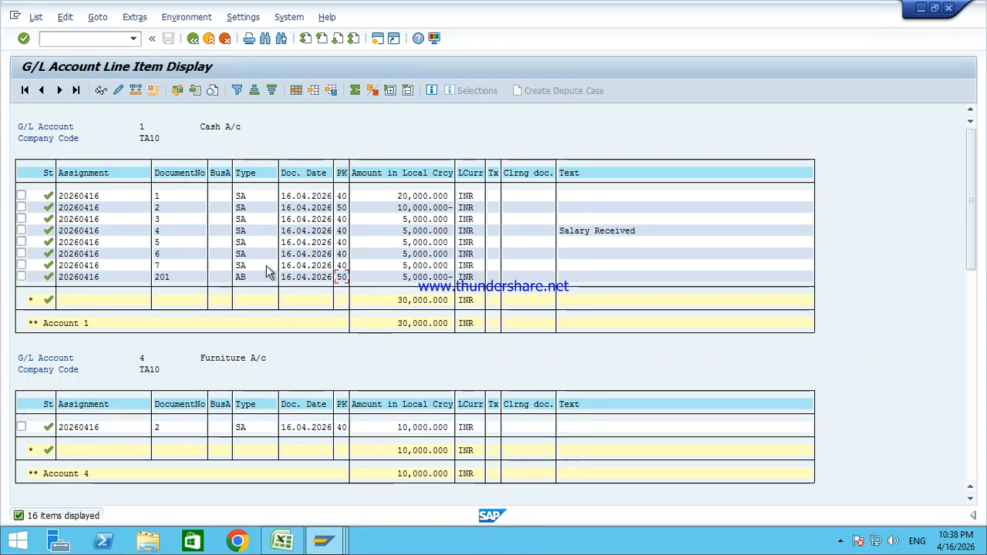
Step: Open document 201's entry view, cross-check original document 7, then back out to the list
double_click(255, 278)
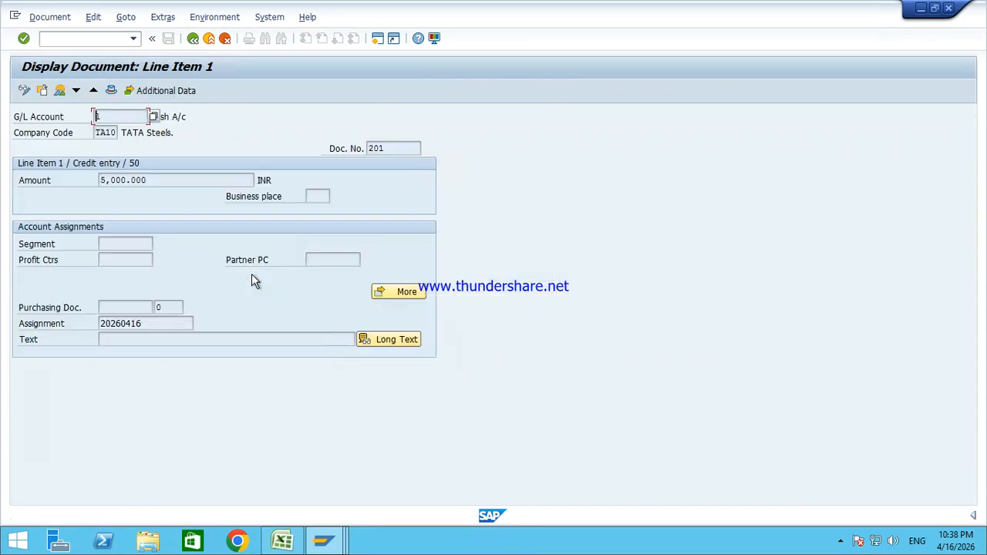
click(59, 91)
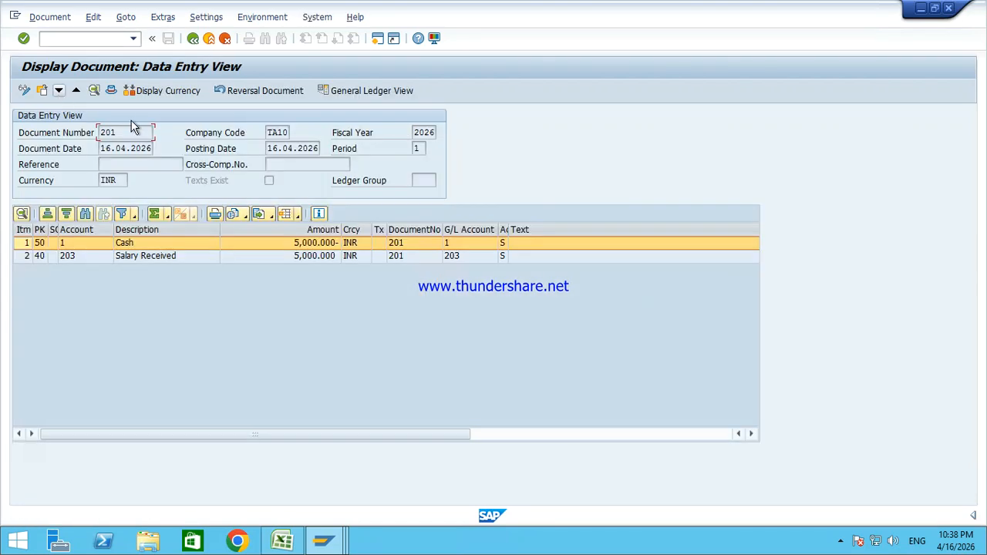
click(238, 91)
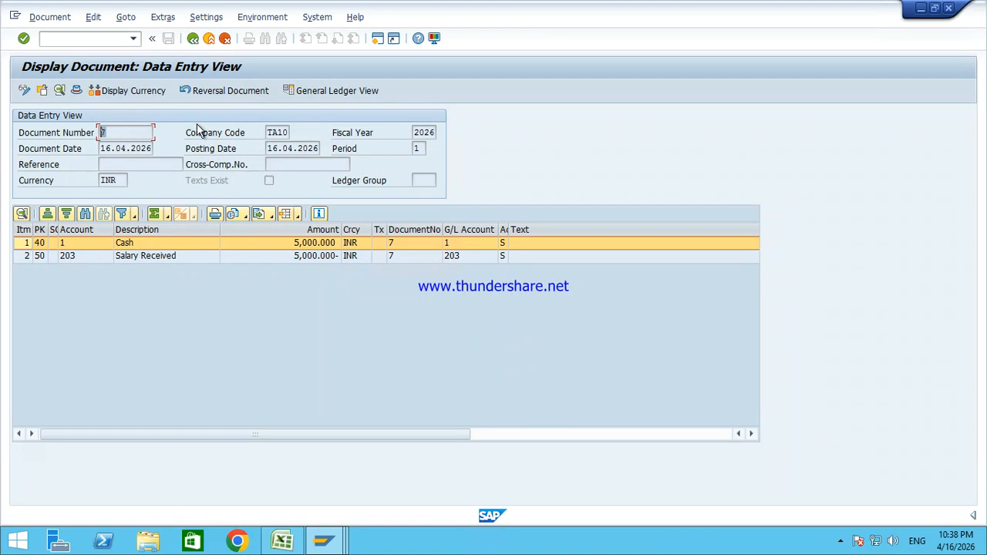
click(207, 88)
click(194, 43)
click(194, 43)
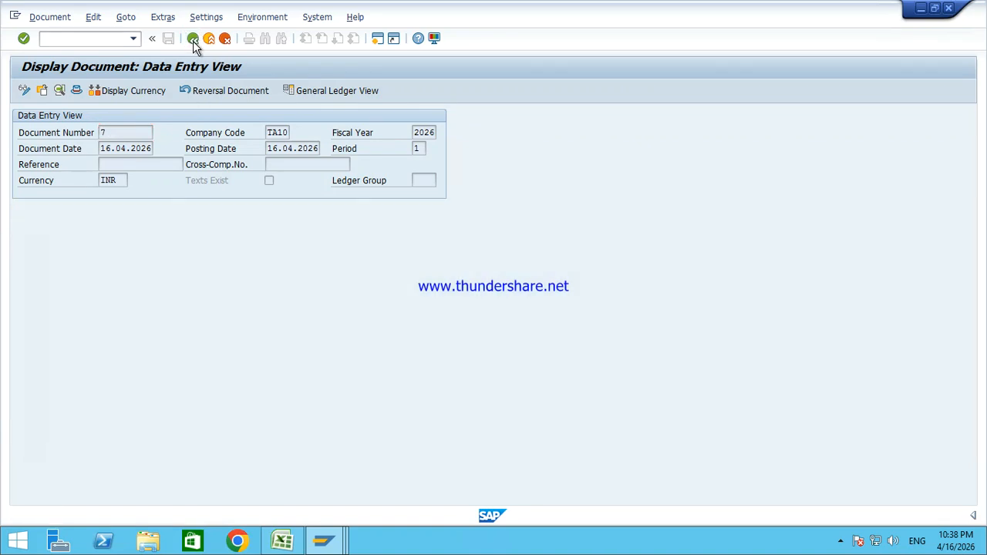
click(194, 44)
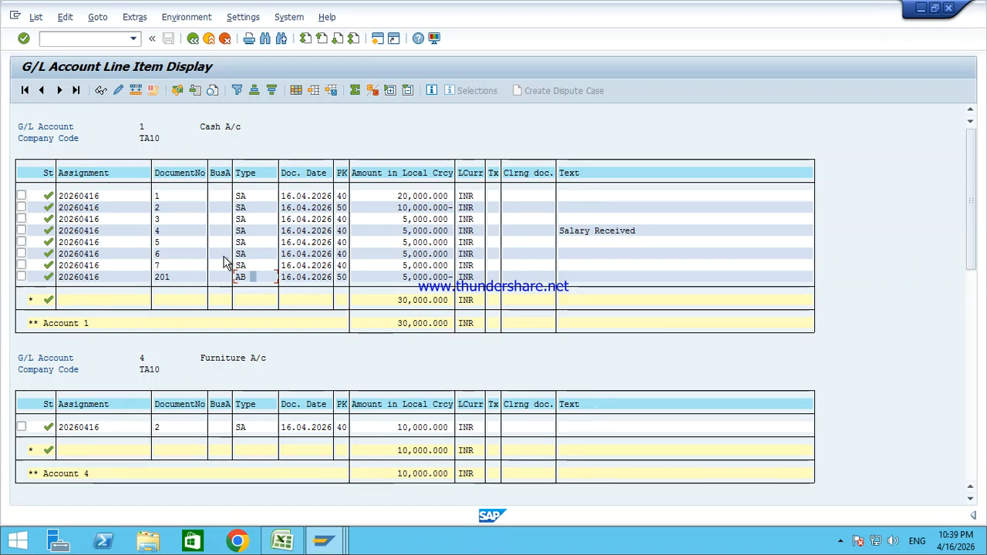
click(165, 277)
click(243, 281)
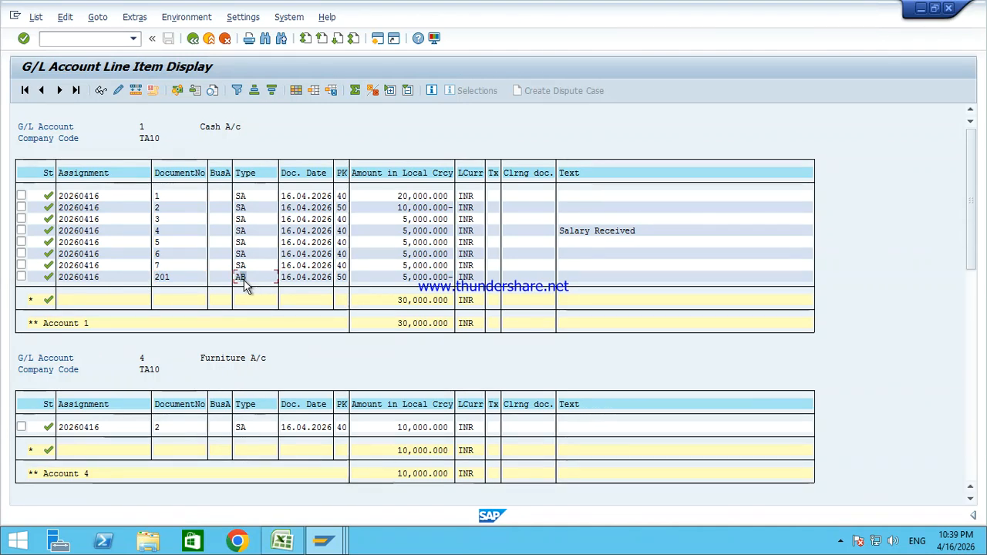
click(246, 266)
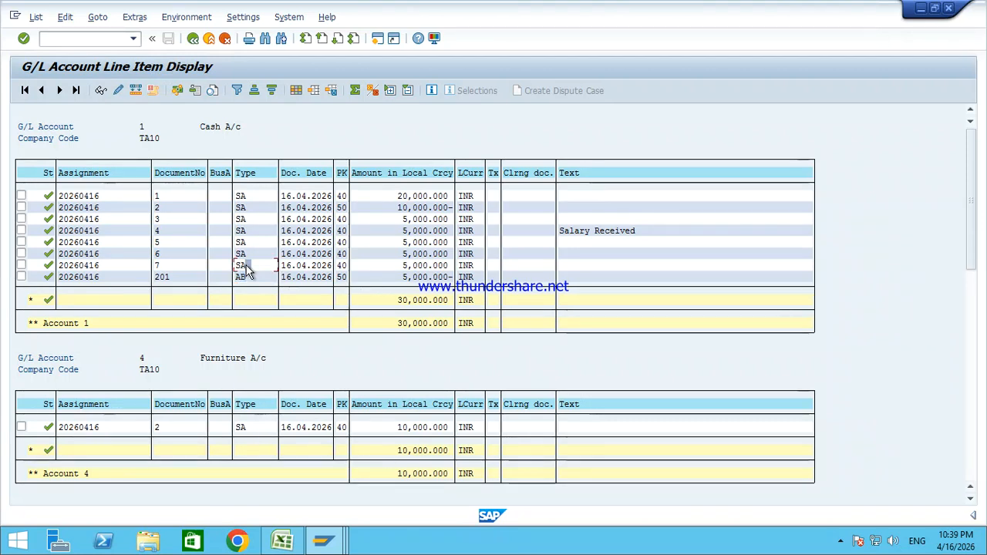
click(245, 278)
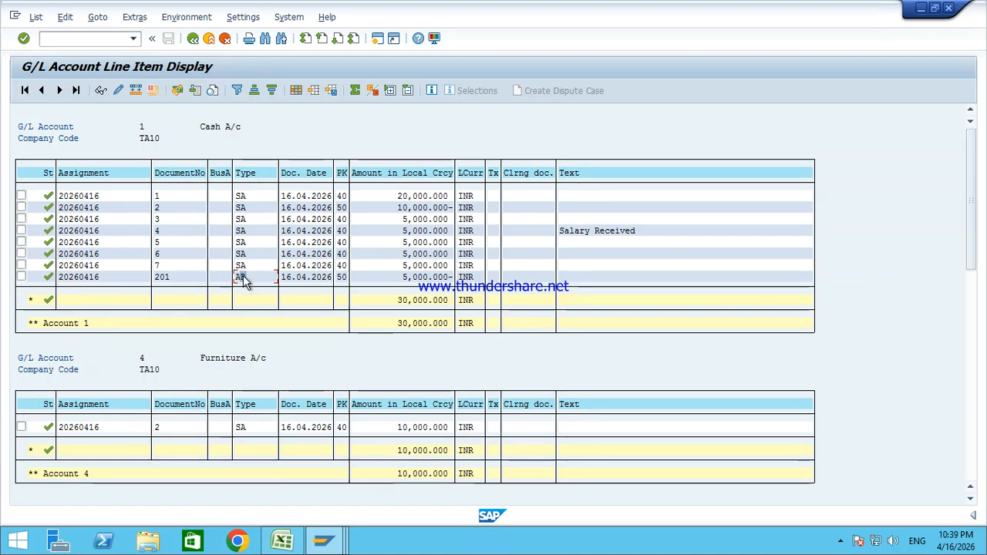
click(162, 280)
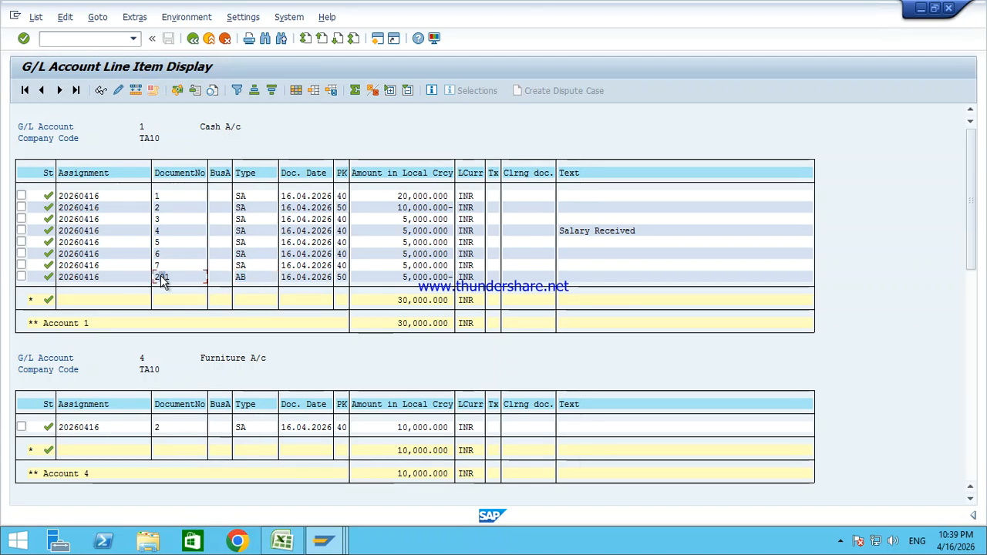
click(243, 280)
click(182, 277)
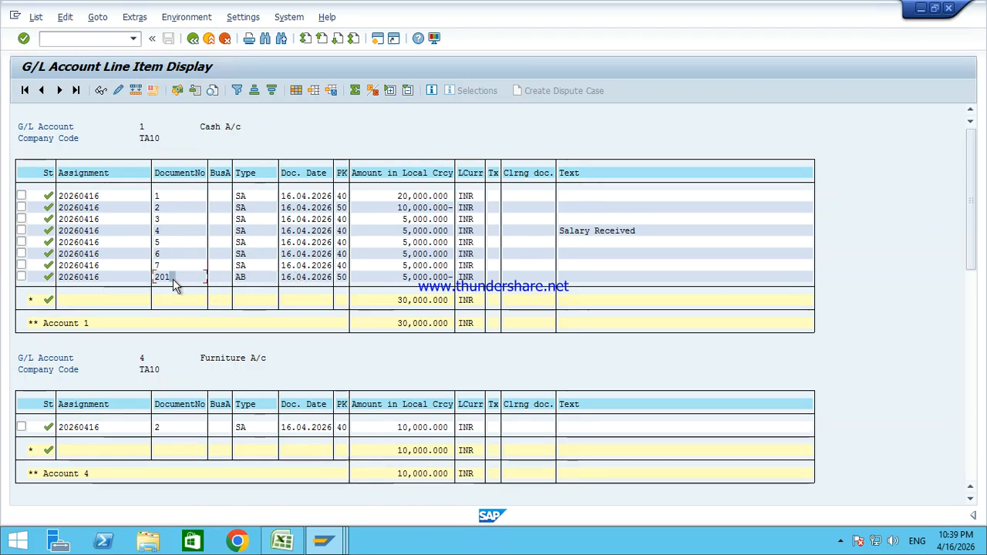
Step: Run /oOBA7, open document type AB Reversal, and show its number range information
click(48, 38)
text(/oo)
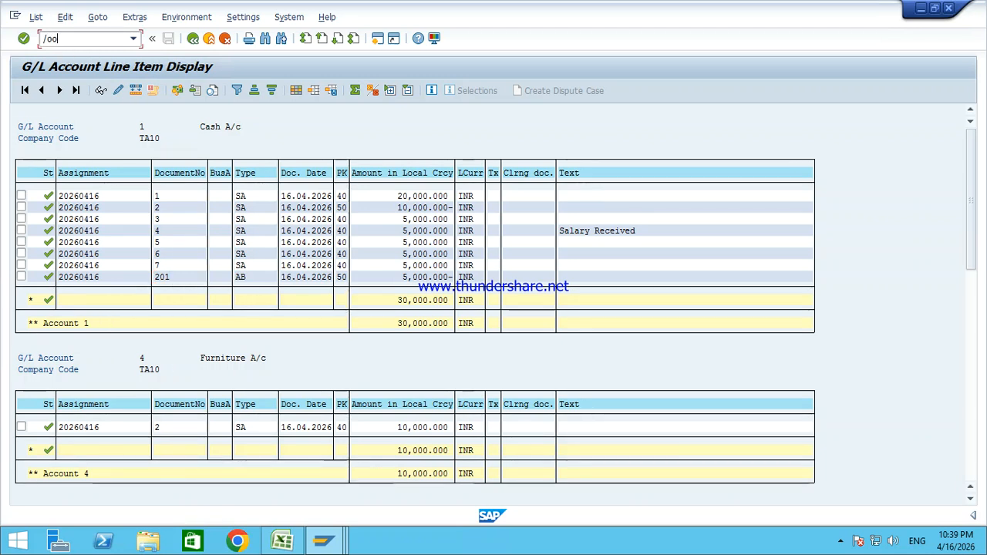
text(ba7)
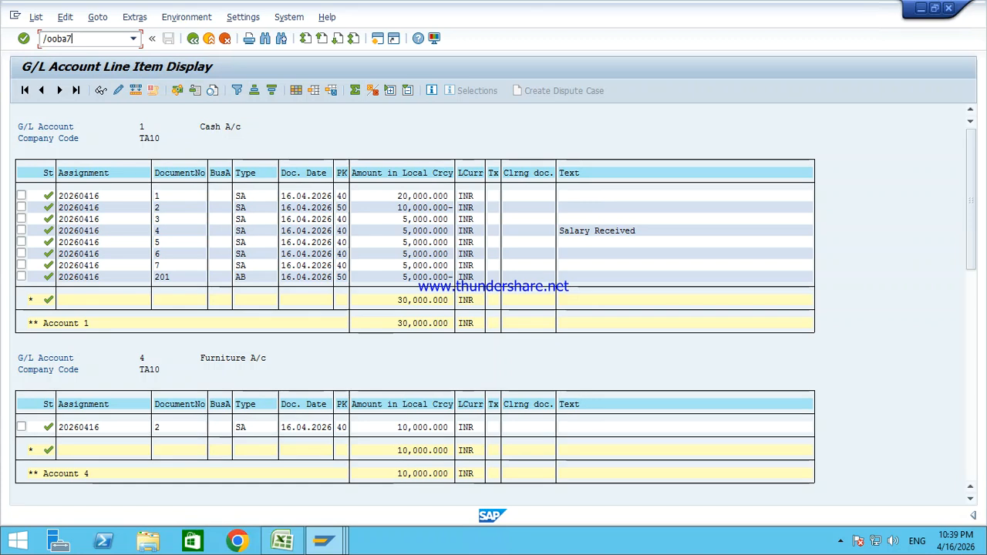
key(Return)
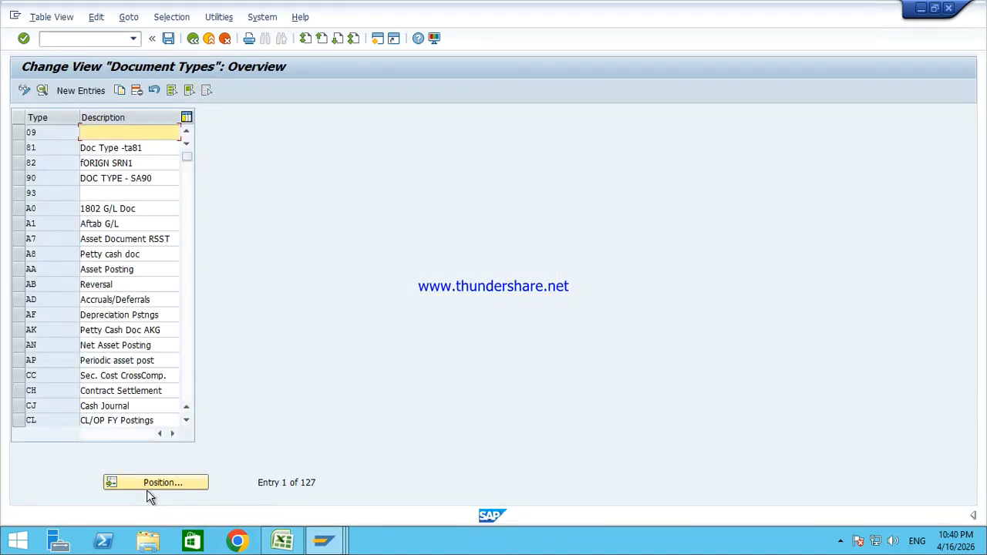
click(111, 286)
double_click(111, 285)
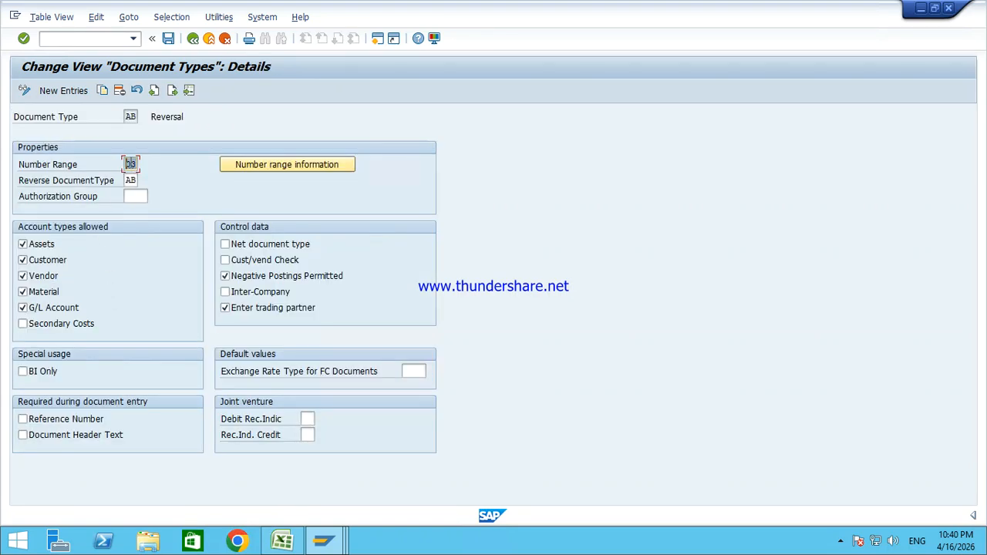
click(254, 168)
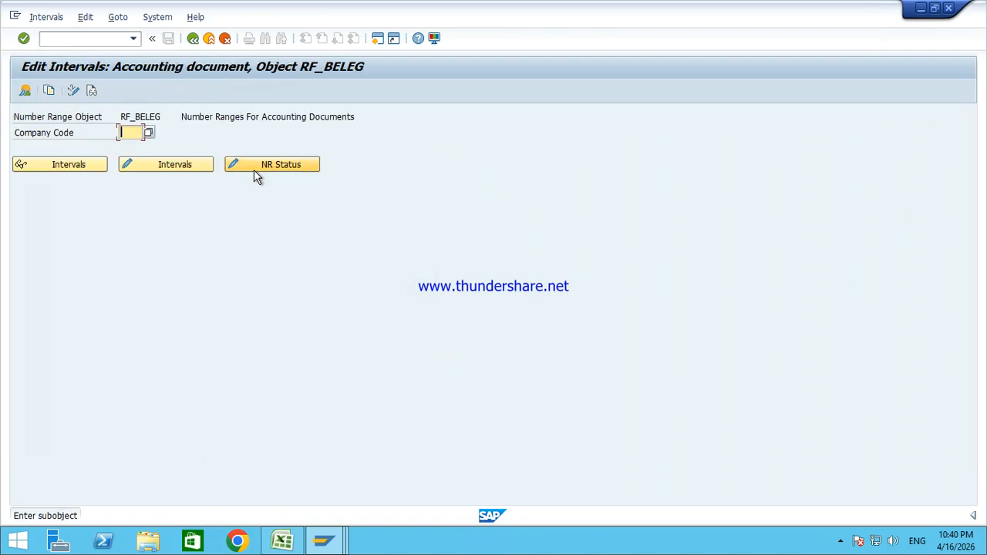
key(Down)
key(Return)
key(Down)
key(Return)
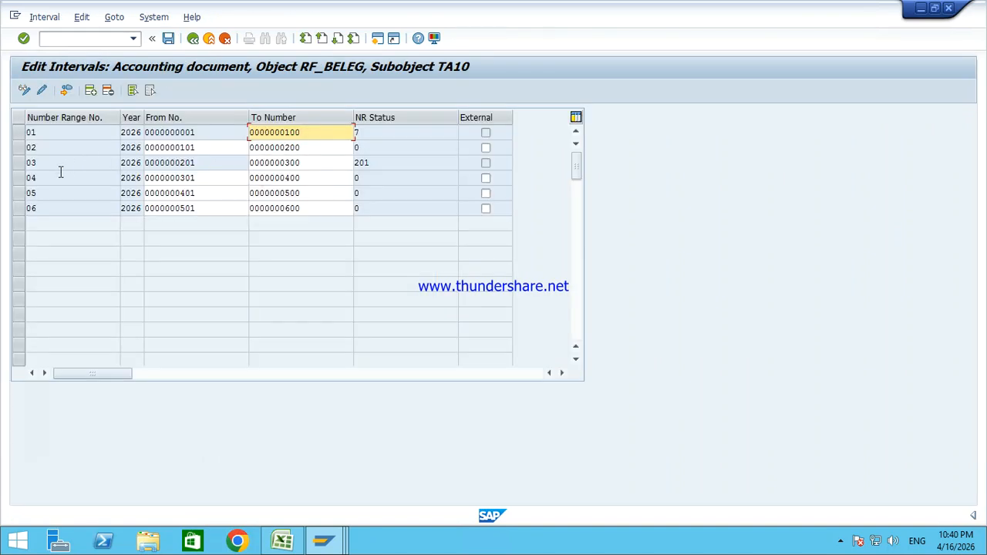
drag(227, 163, 137, 162)
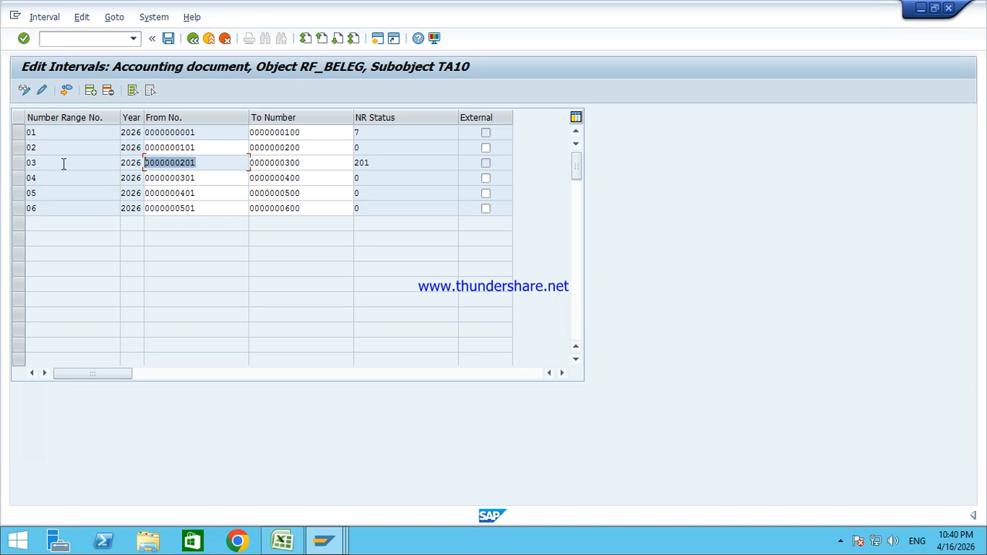
drag(47, 163, 32, 163)
click(19, 163)
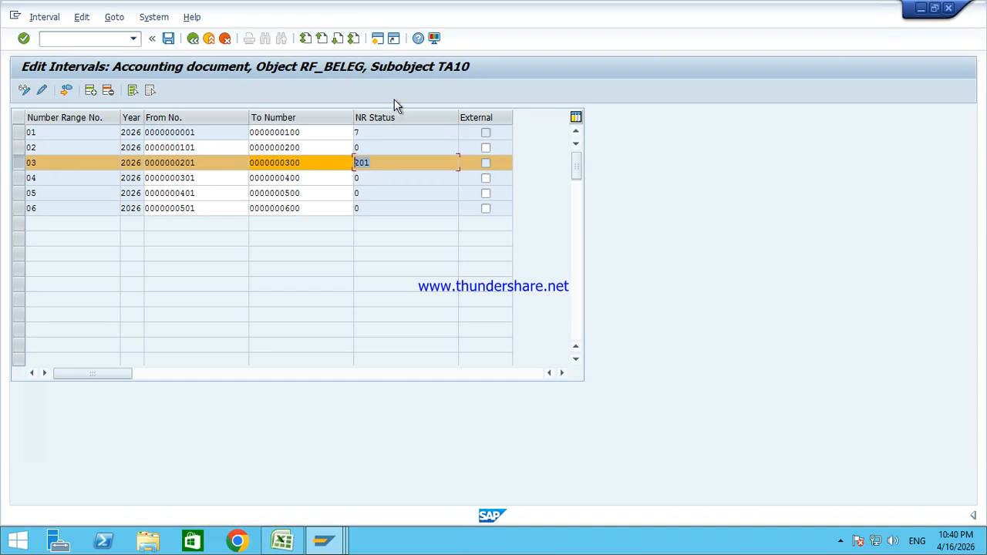
click(205, 41)
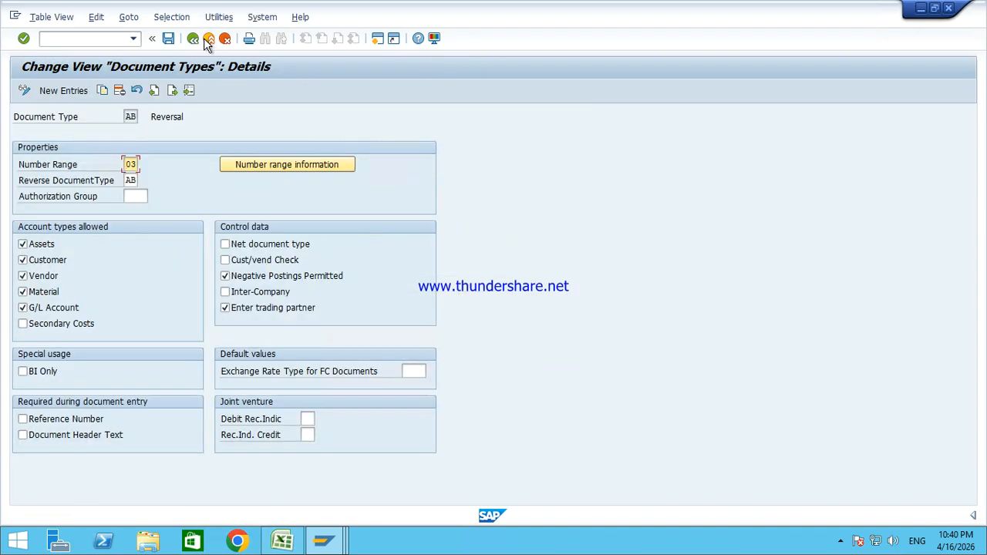
click(206, 41)
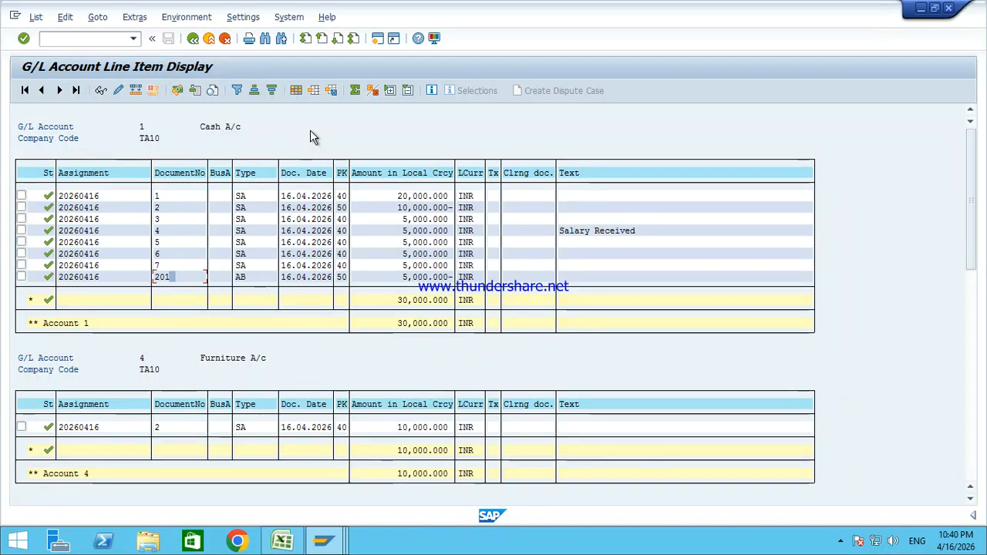
Step: Point out the Document Date column and bring up the Change Layout dialog for the list
click(301, 176)
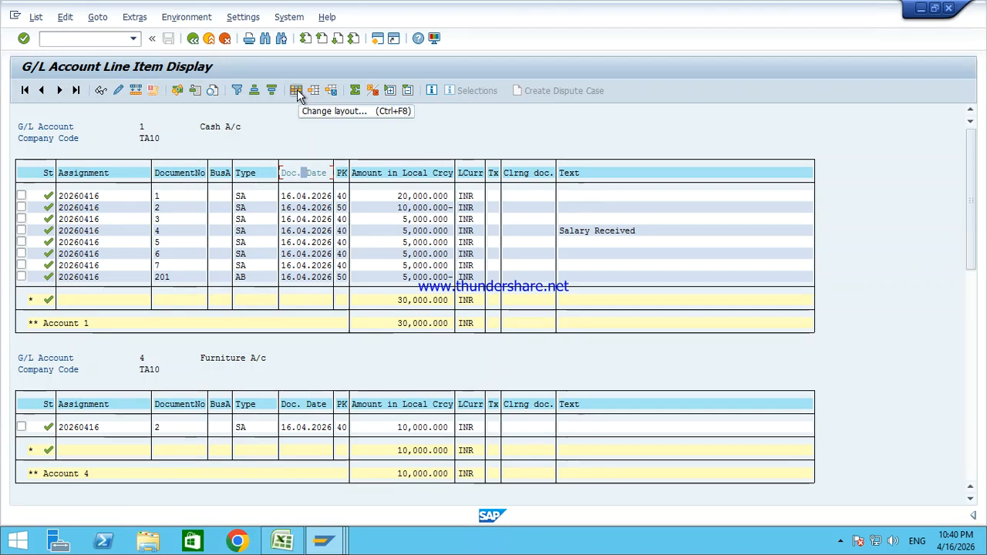
click(297, 92)
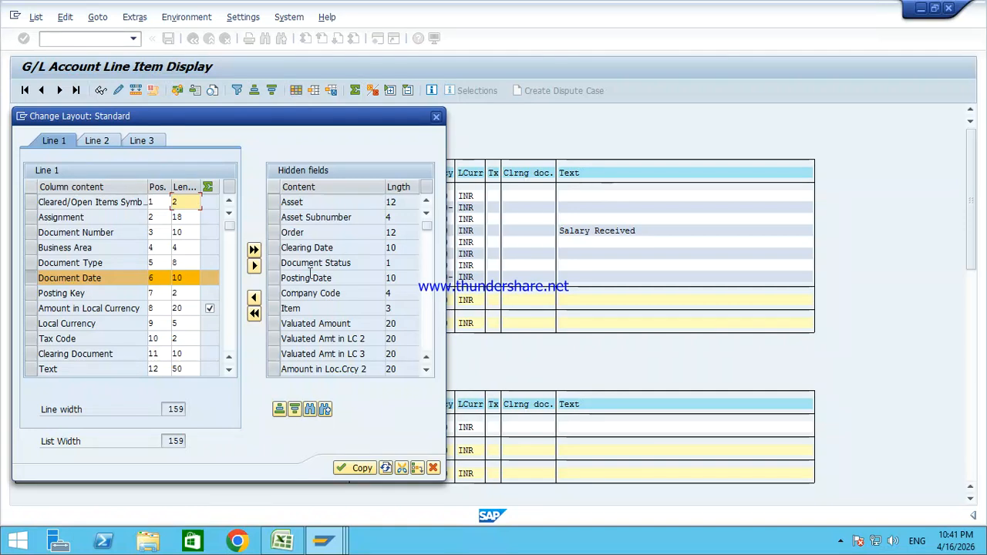
Step: Move Posting Date and Company Code from hidden fields into the displayed columns and apply, then point out TA10
click(274, 278)
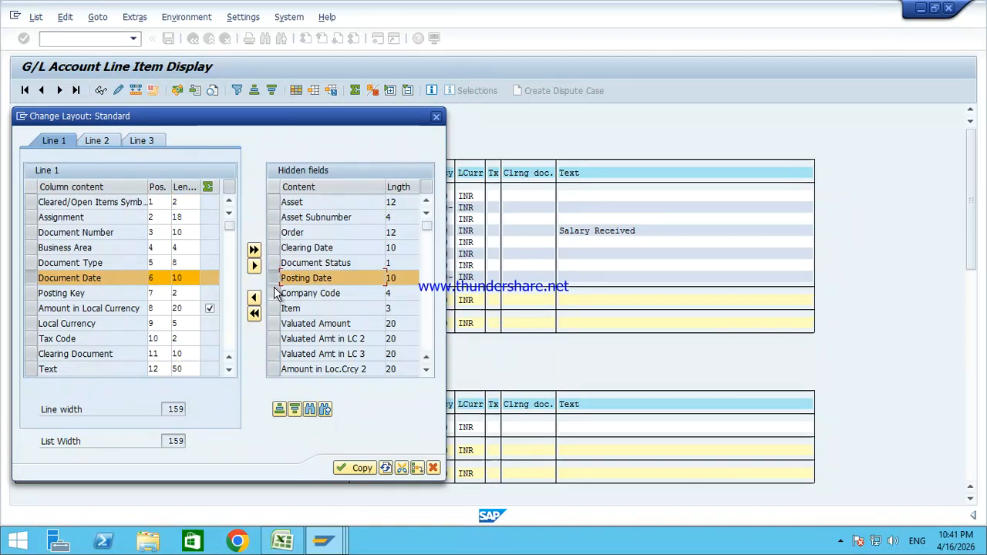
click(274, 294)
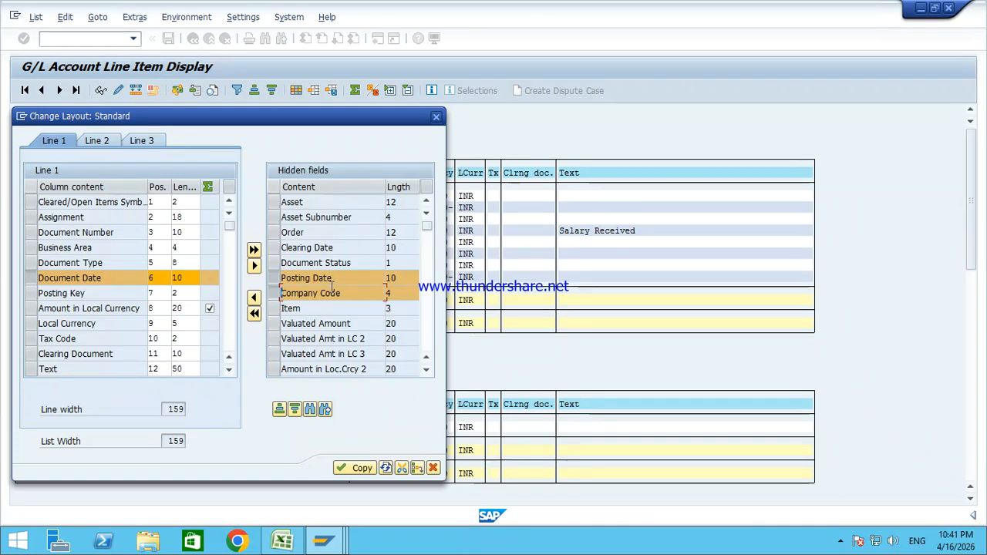
click(253, 300)
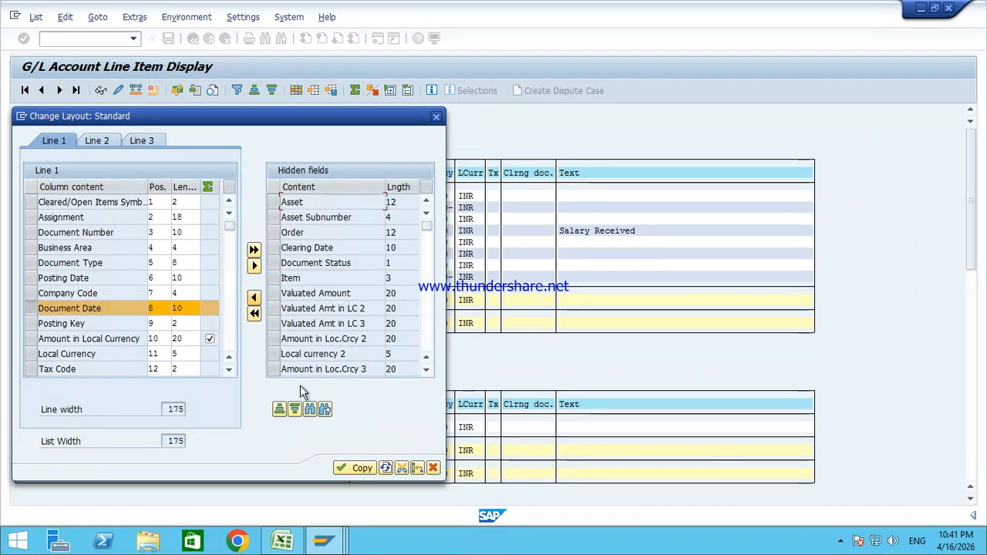
click(349, 467)
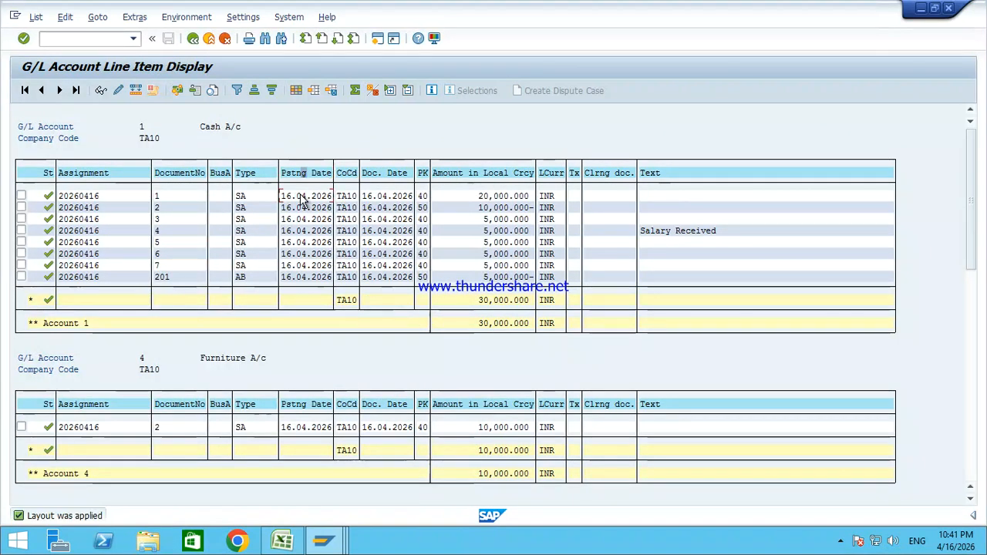
click(347, 196)
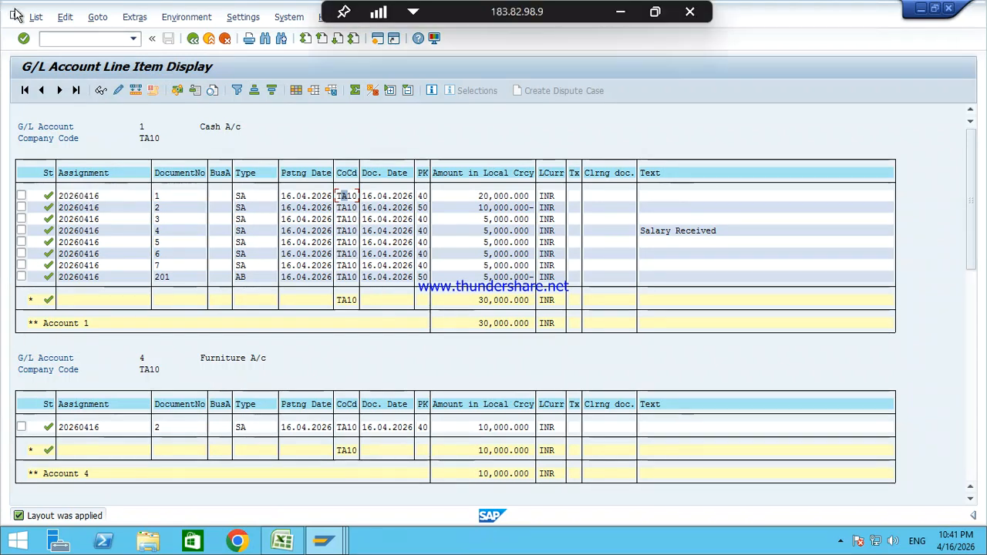
Step: Bring up the List menu's Export submenu for the TA10 line item report
click(35, 17)
mouse_move(73, 70)
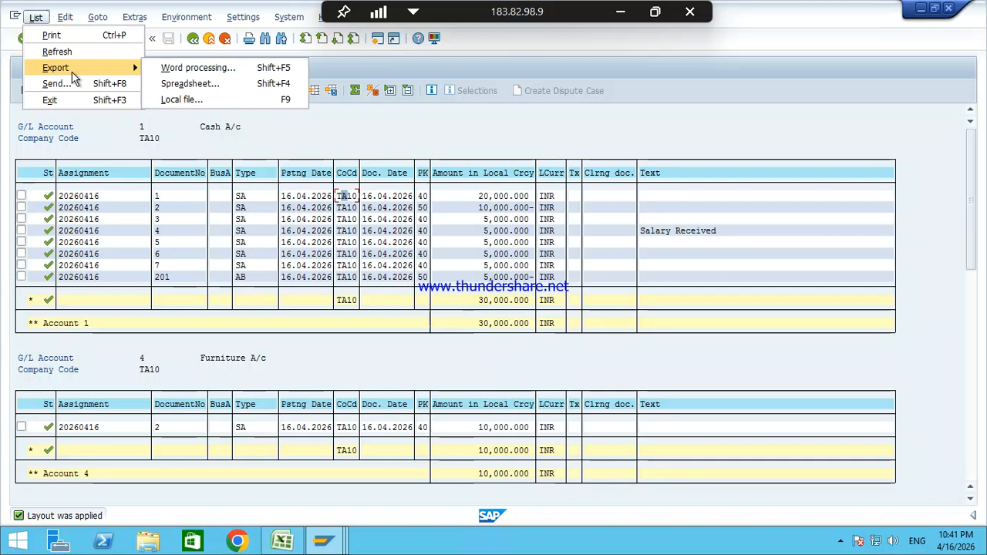
Step: Export the list as XLSX to the Desktop named 'GL Report For TA10 On 16.04.2026' and open it in Excel
click(187, 86)
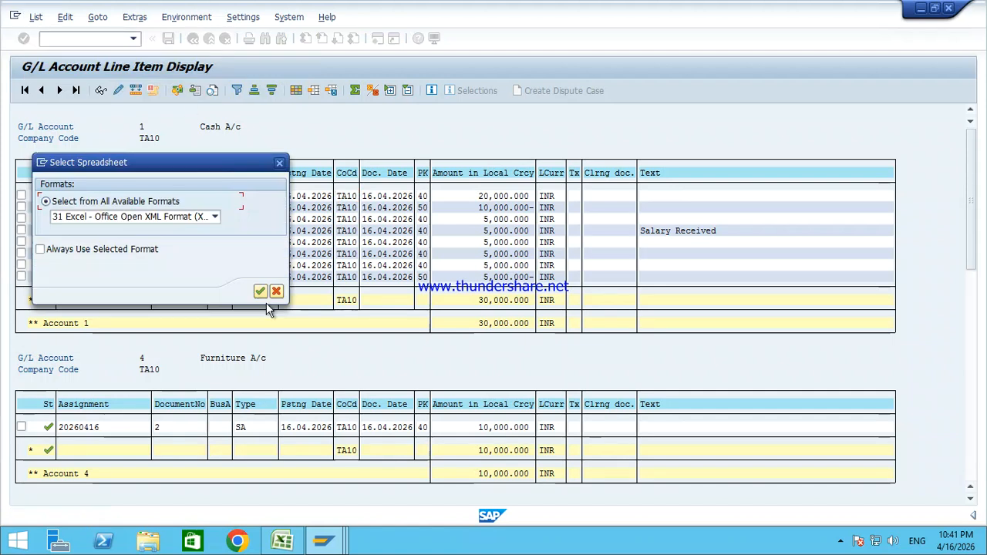
click(262, 292)
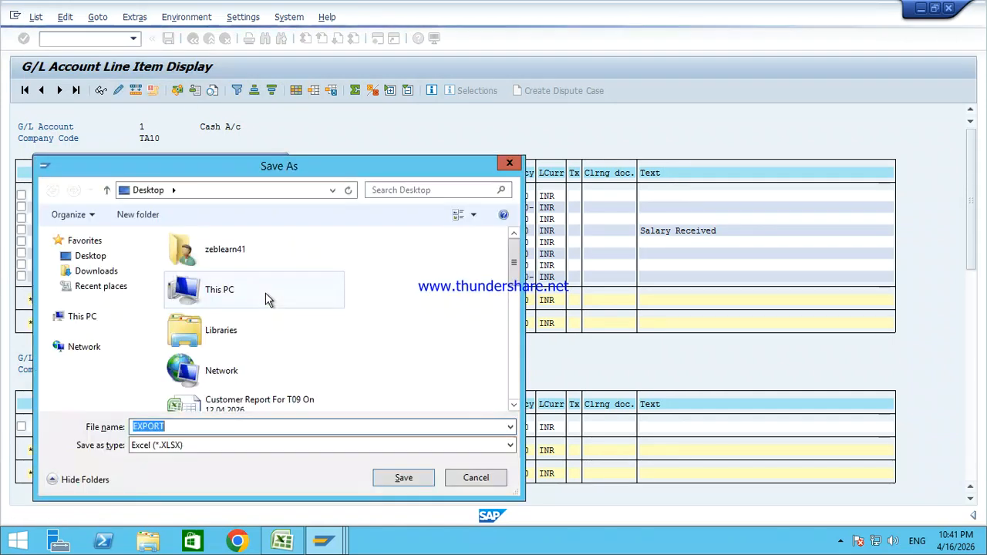
click(116, 258)
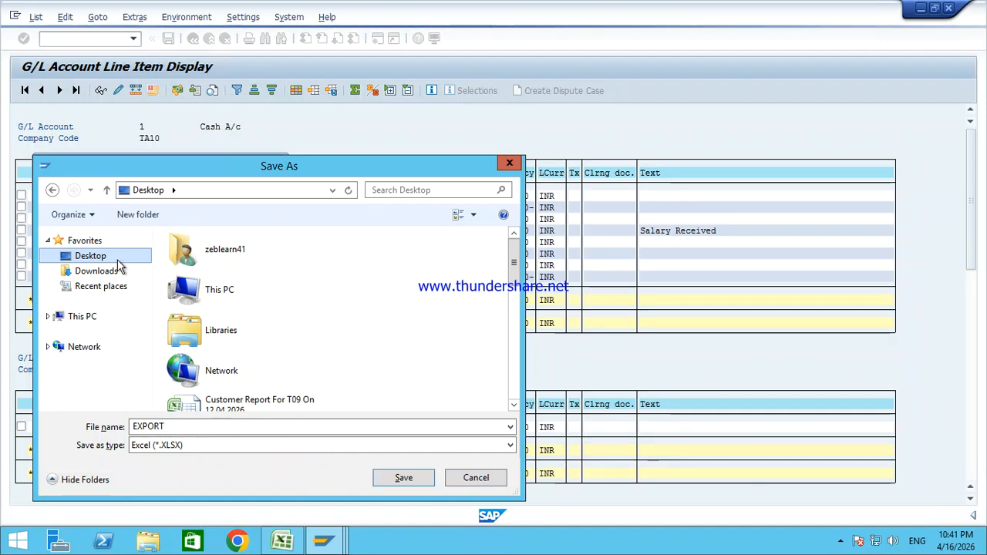
double_click(177, 429)
key(BackSpace)
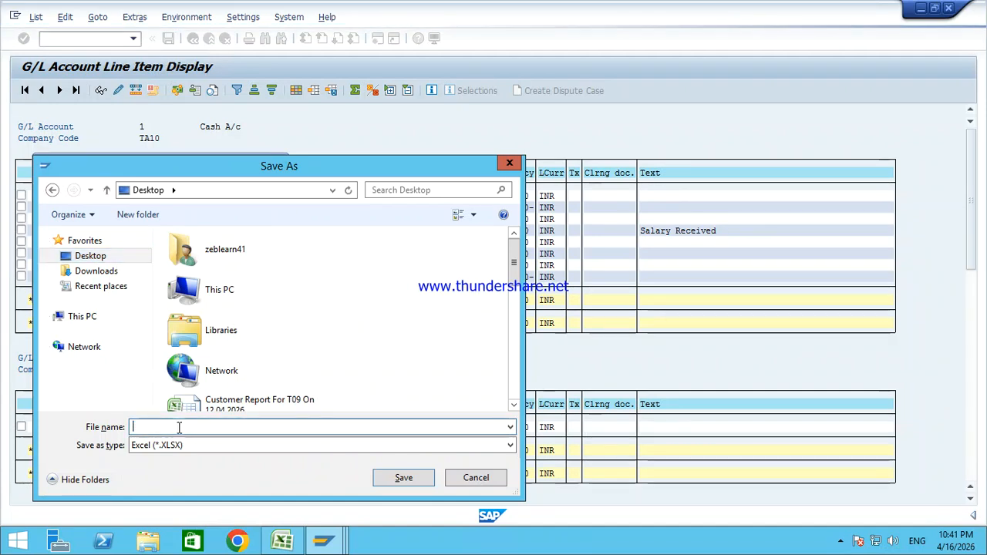
text(G)
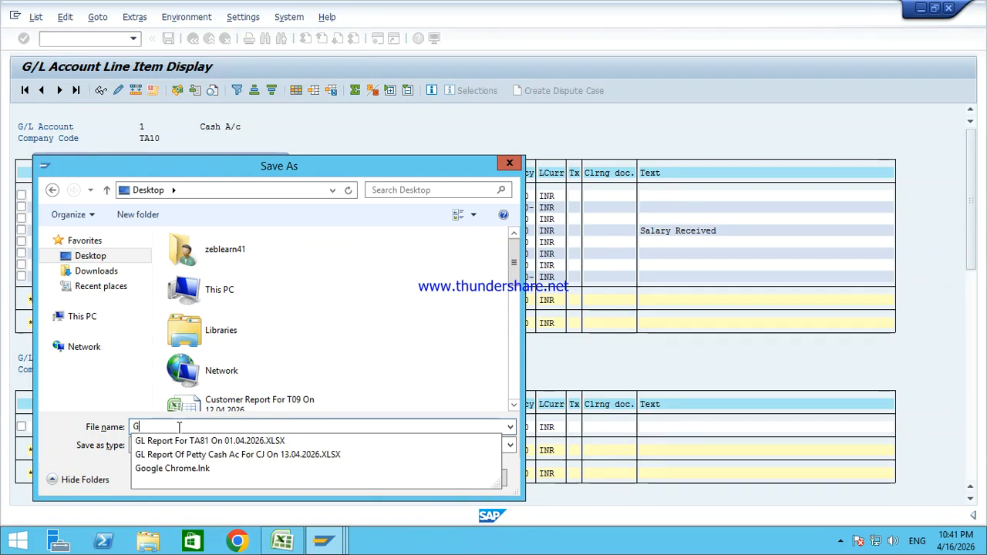
text(L Report For TA)
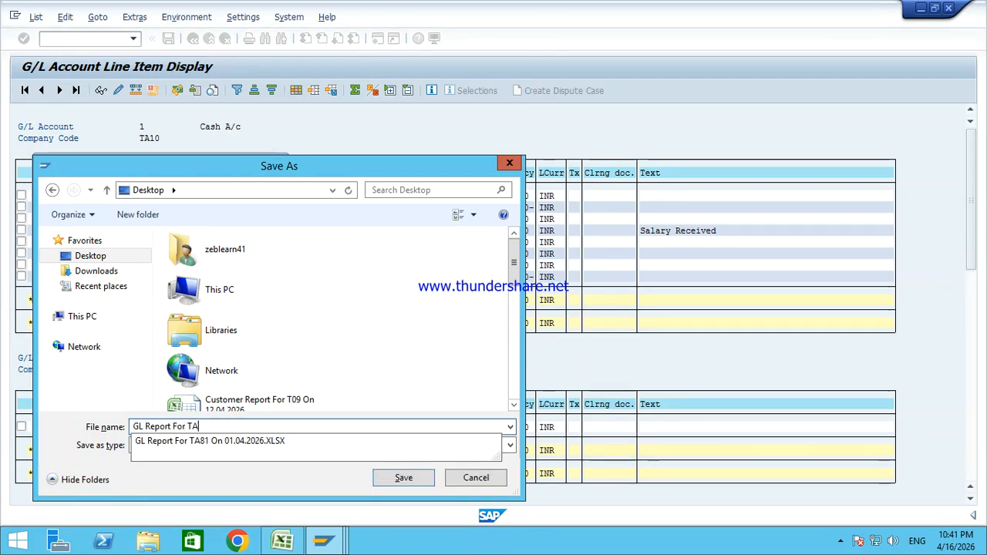
text(10 On 16.04.2026)
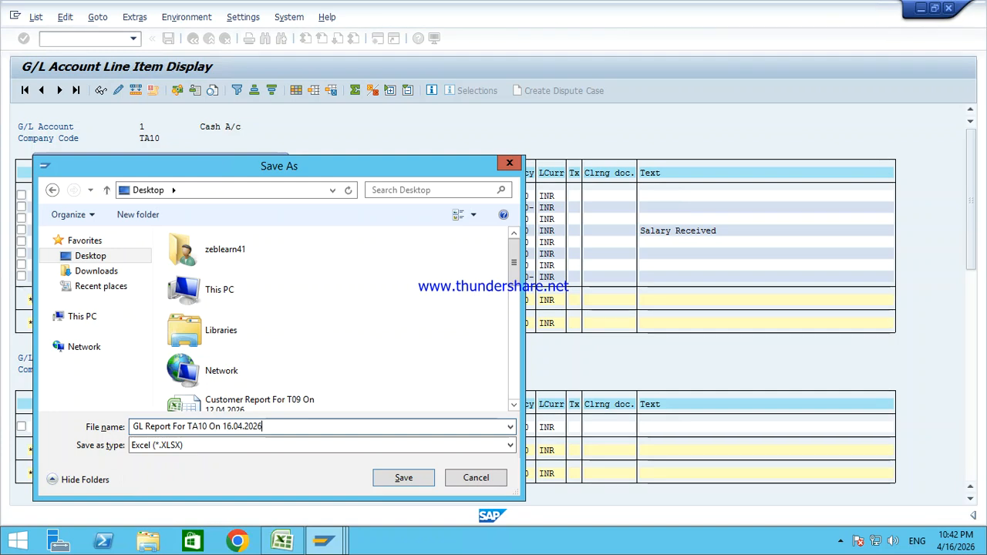
click(97, 257)
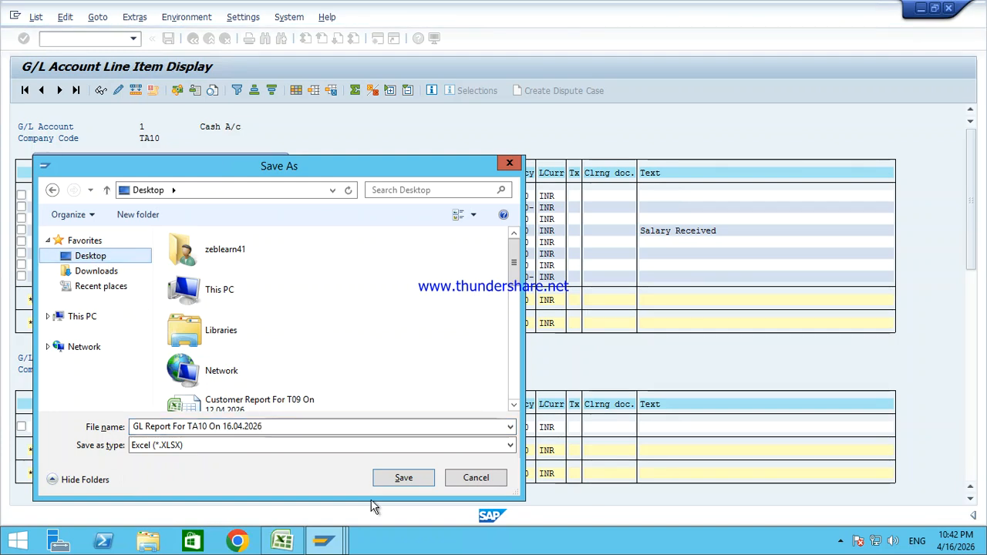
click(404, 477)
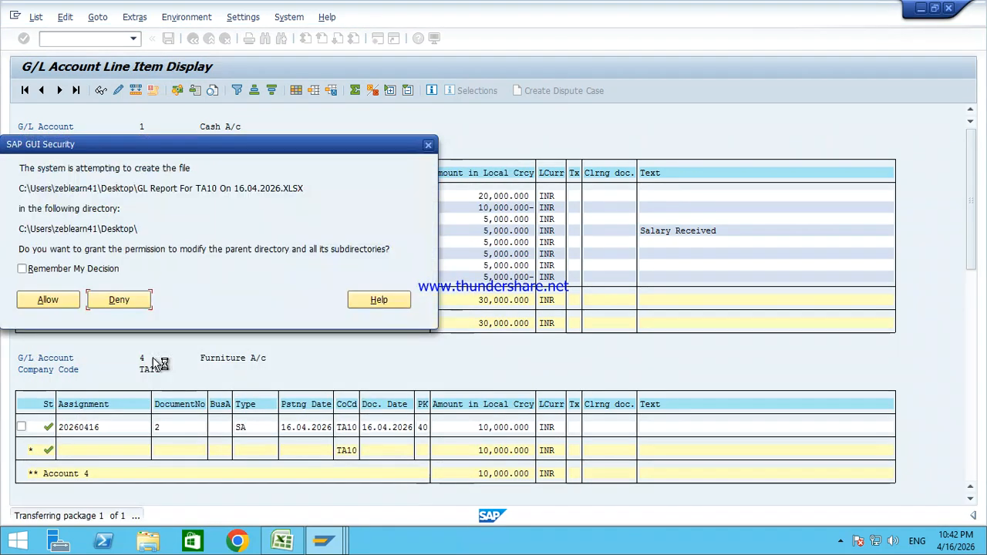
click(46, 300)
click(61, 300)
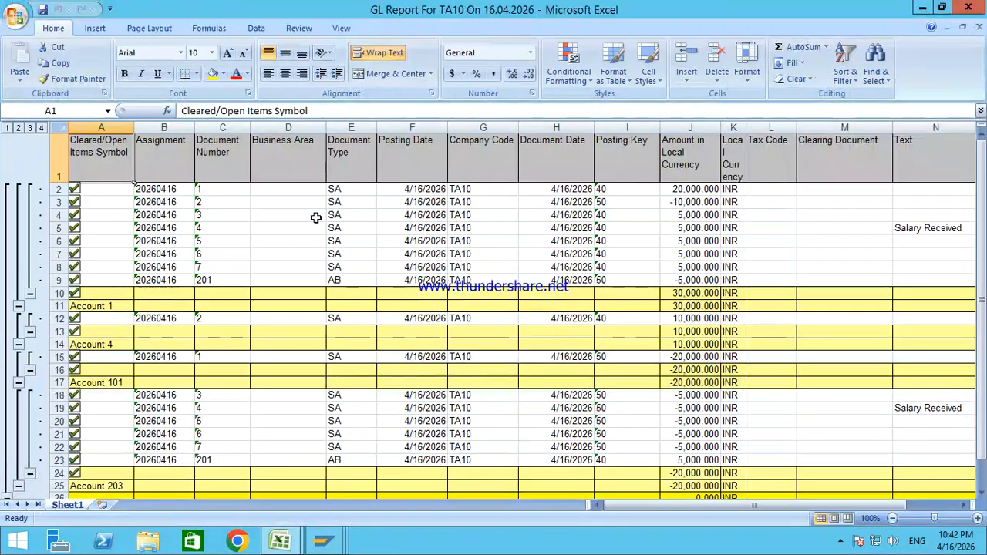
Step: Review the GL report line items (D4:I13, H7, SA type in E8), then minimise the Remote Desktop session
drag(316, 218, 612, 330)
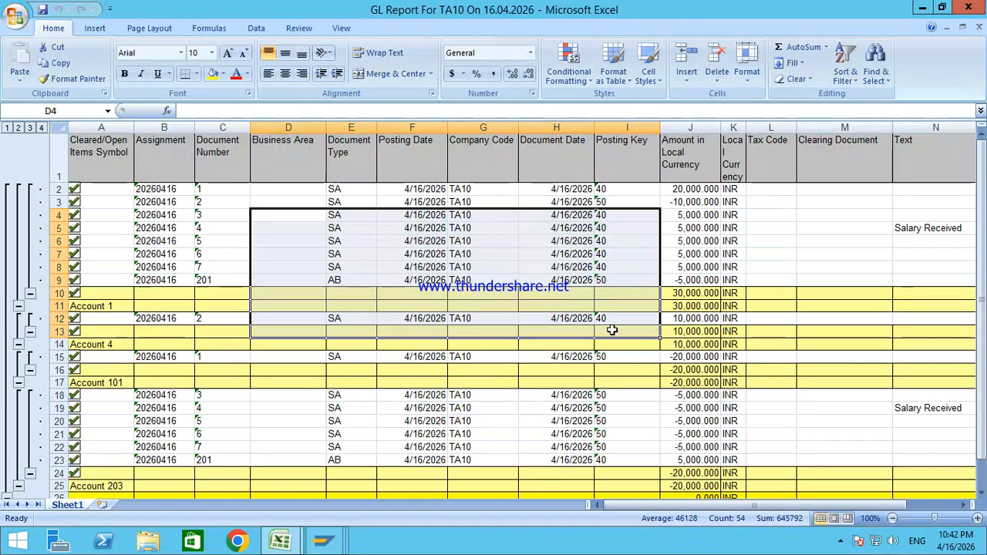
click(552, 259)
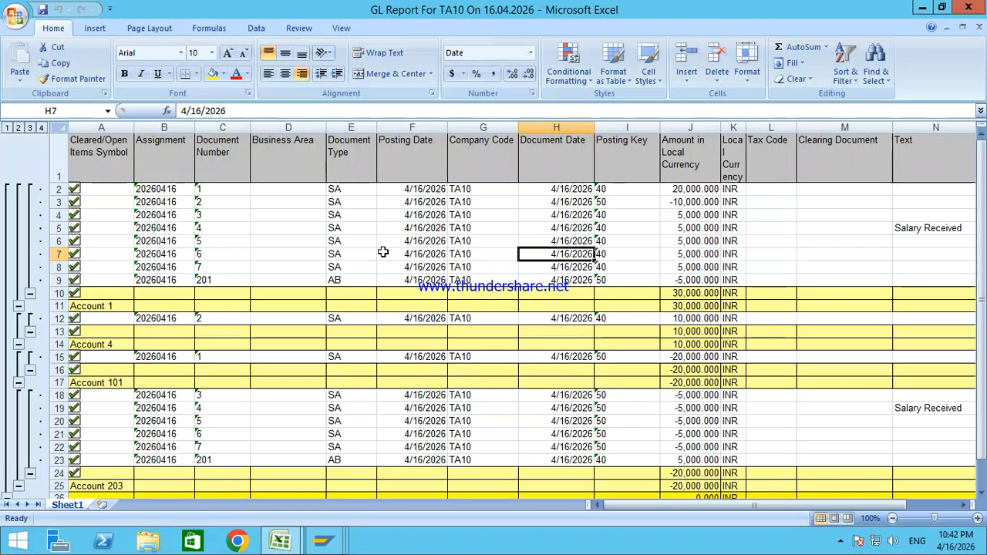
drag(273, 199, 564, 294)
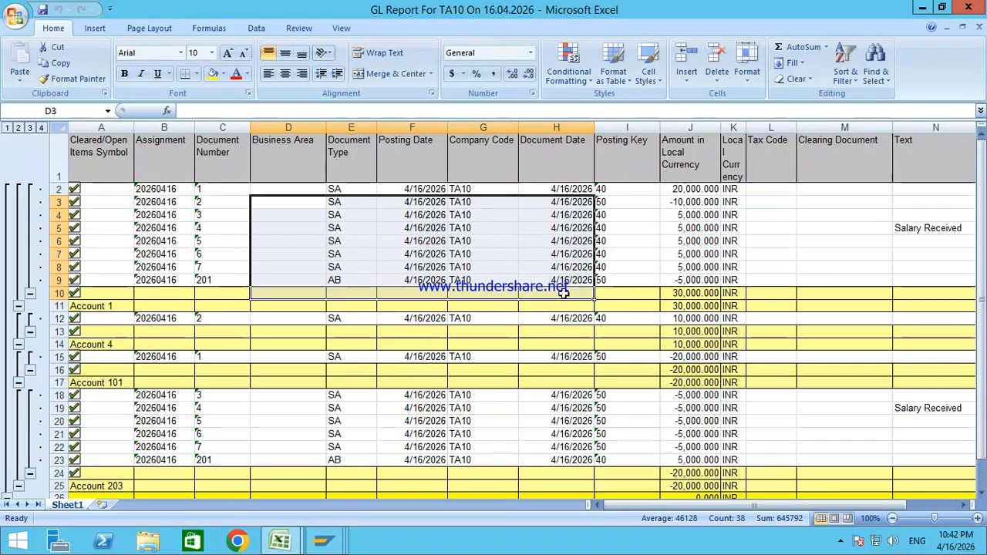
drag(176, 171, 609, 309)
click(372, 264)
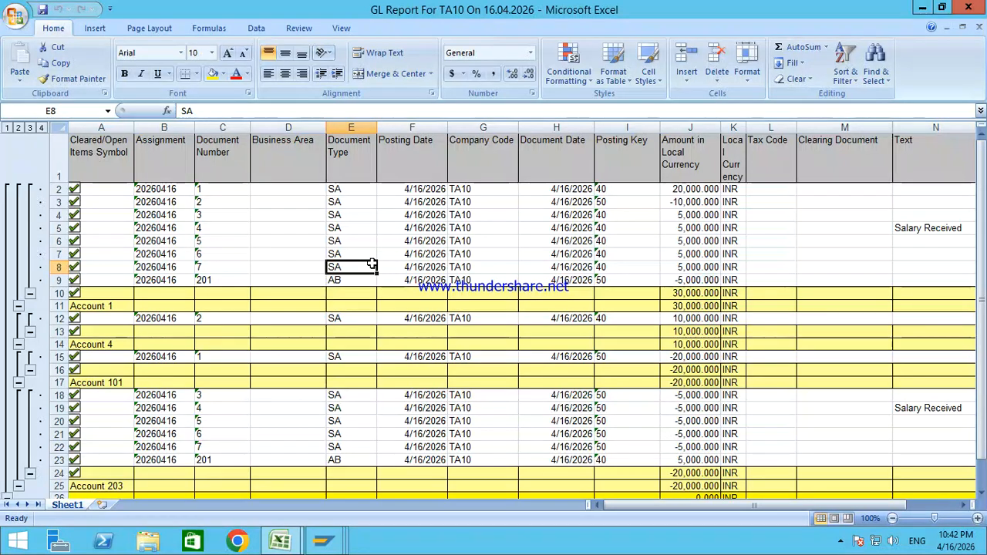
mouse_move(590, 6)
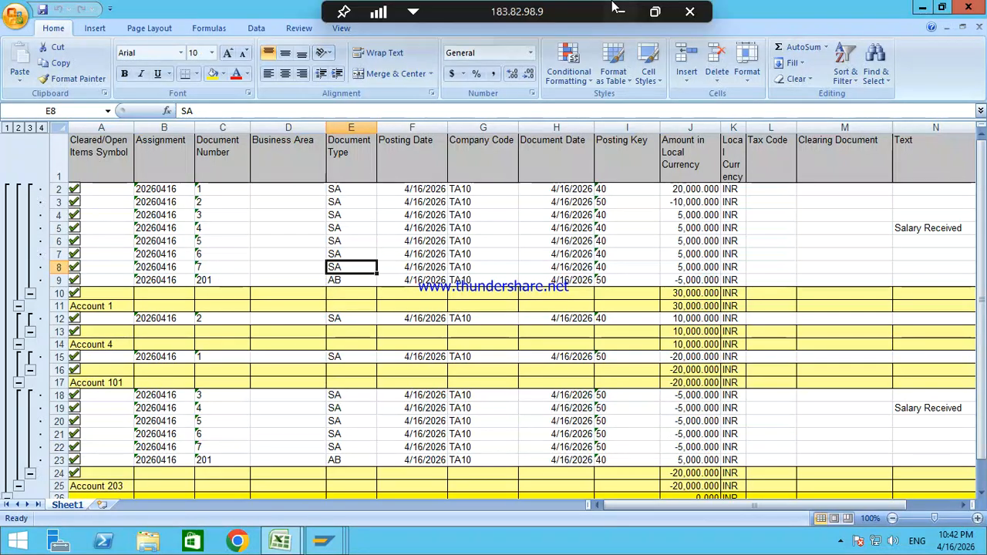
click(622, 11)
Step: Highlight the 'Accounts Receivable And Payable Process:' heading in the Word training notes
scroll(262, 363, down, 2)
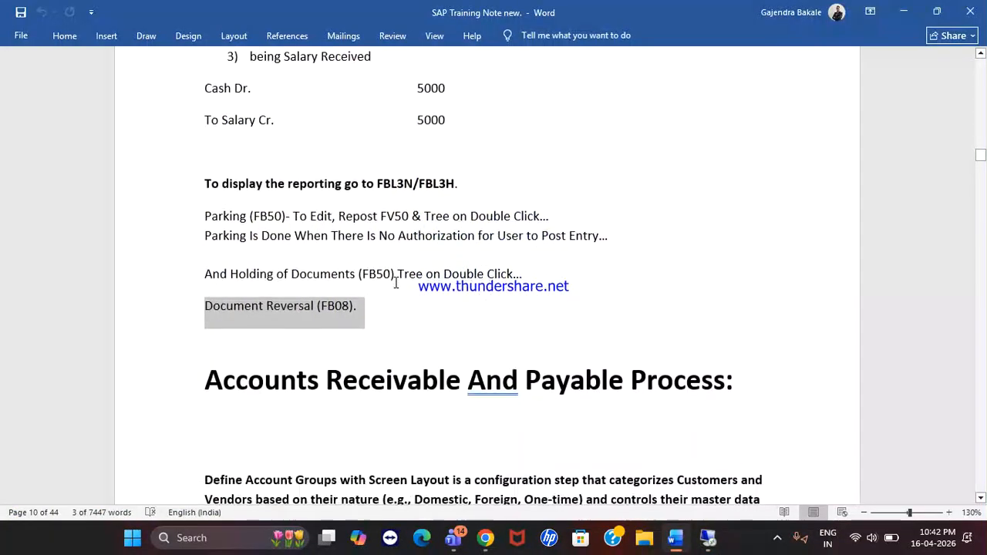
drag(206, 379, 522, 390)
click(424, 392)
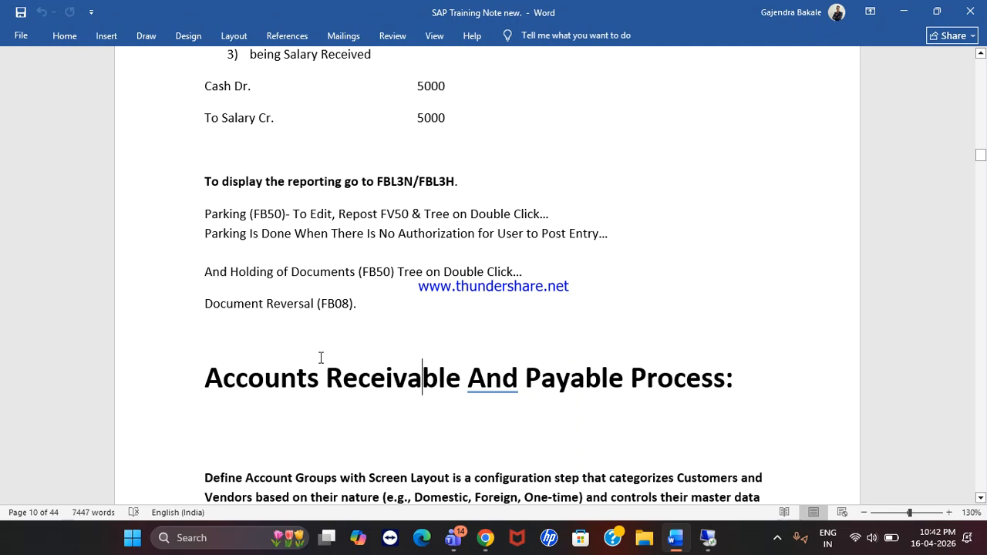
drag(217, 374, 706, 409)
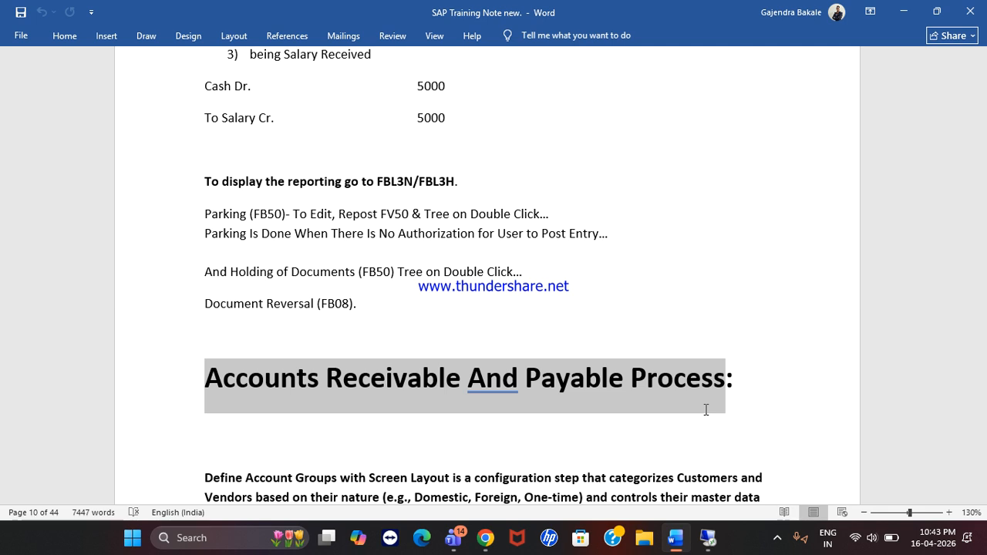
click(575, 417)
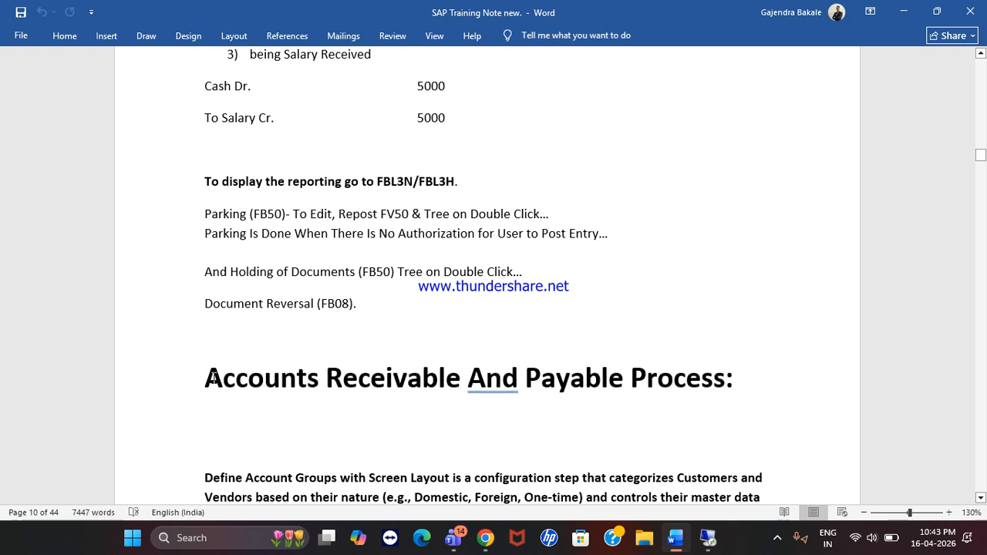
drag(213, 377, 756, 402)
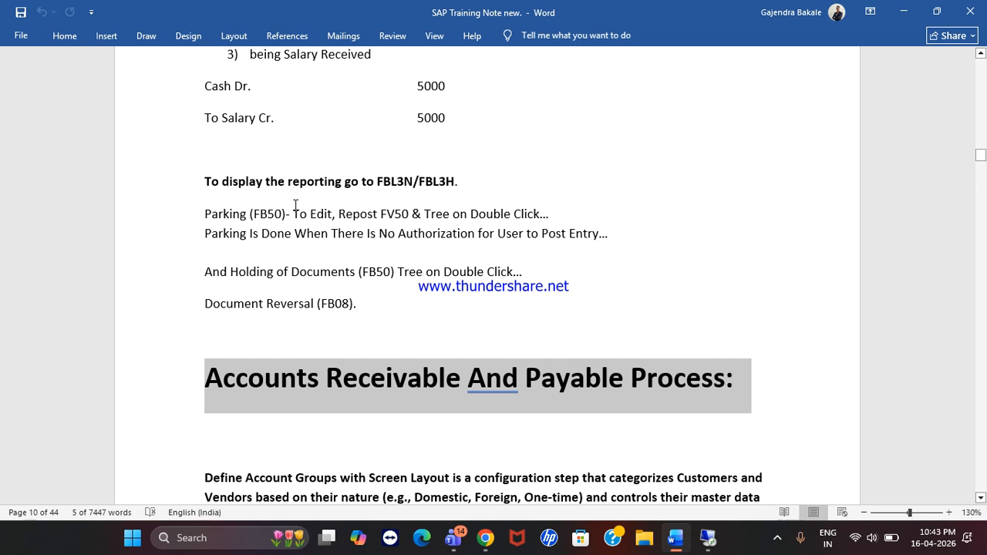
scroll(296, 204, up, 3)
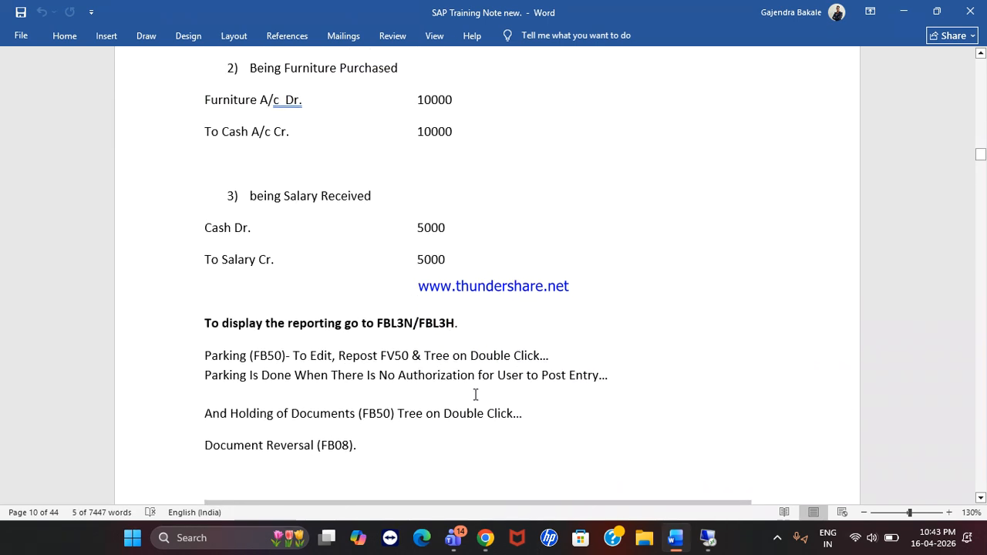
click(383, 443)
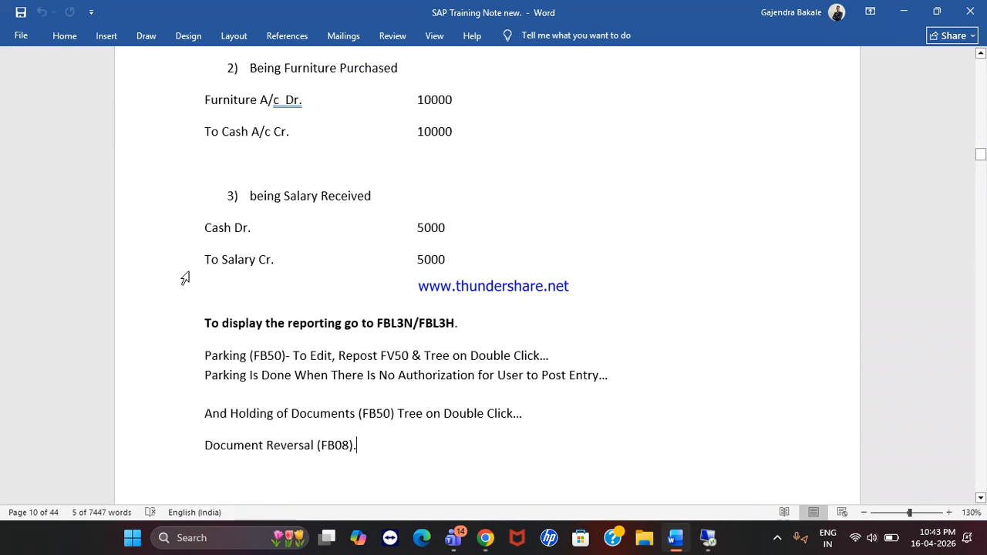
Step: Place the cursor on the Parking (FB50) line, look through the notes, and bring Teams forward
click(283, 352)
scroll(282, 349, down, 2)
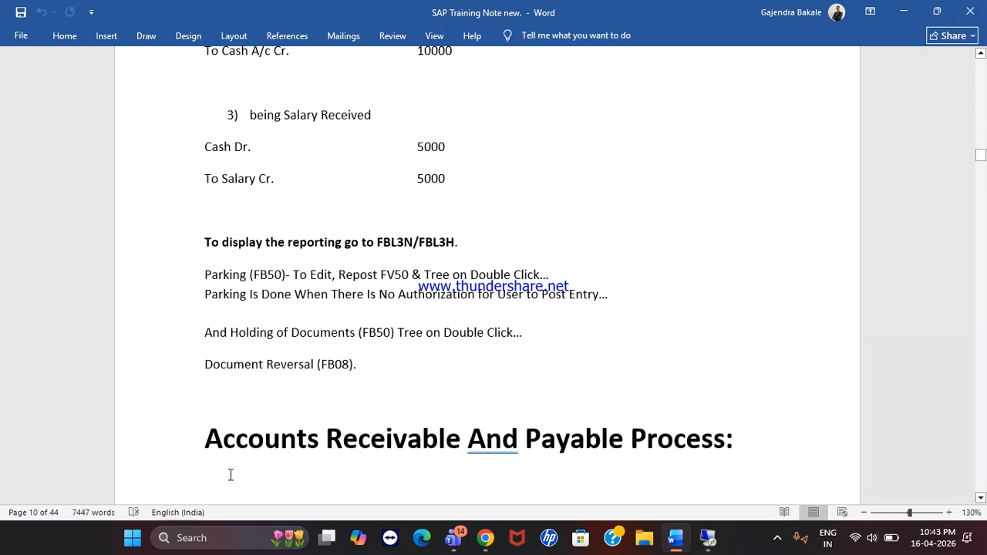
click(347, 261)
scroll(347, 261, up, 6)
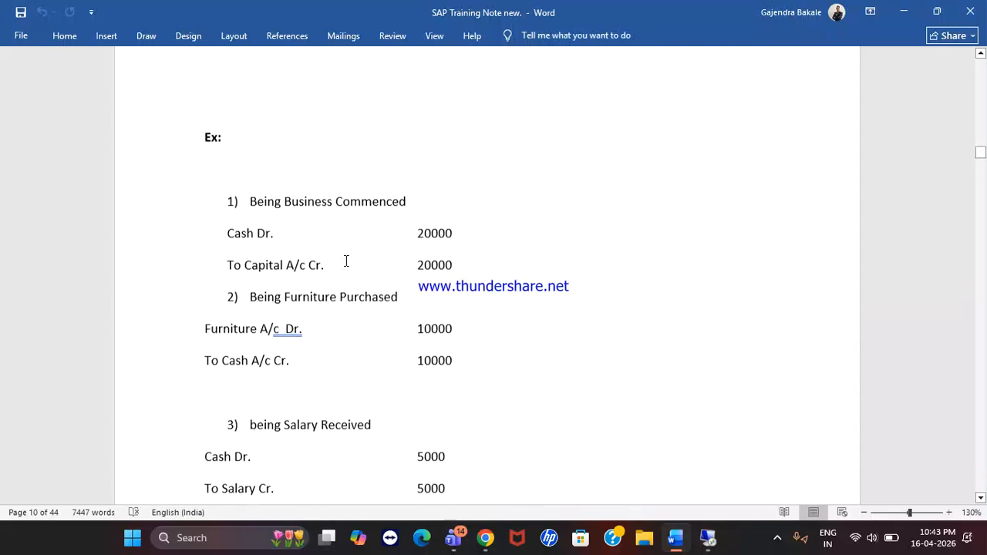
scroll(347, 261, down, 3)
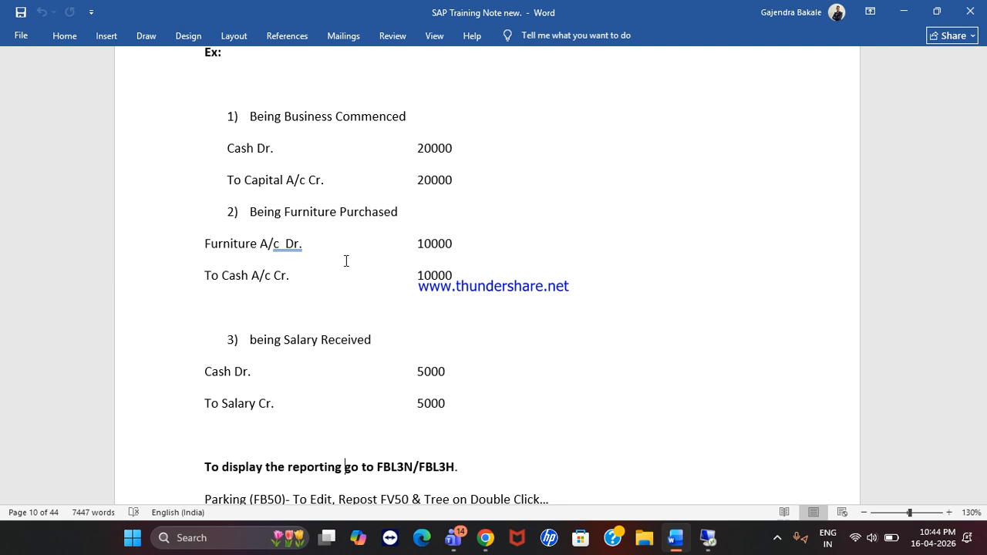
scroll(407, 207, down, 1)
scroll(407, 206, up, 1)
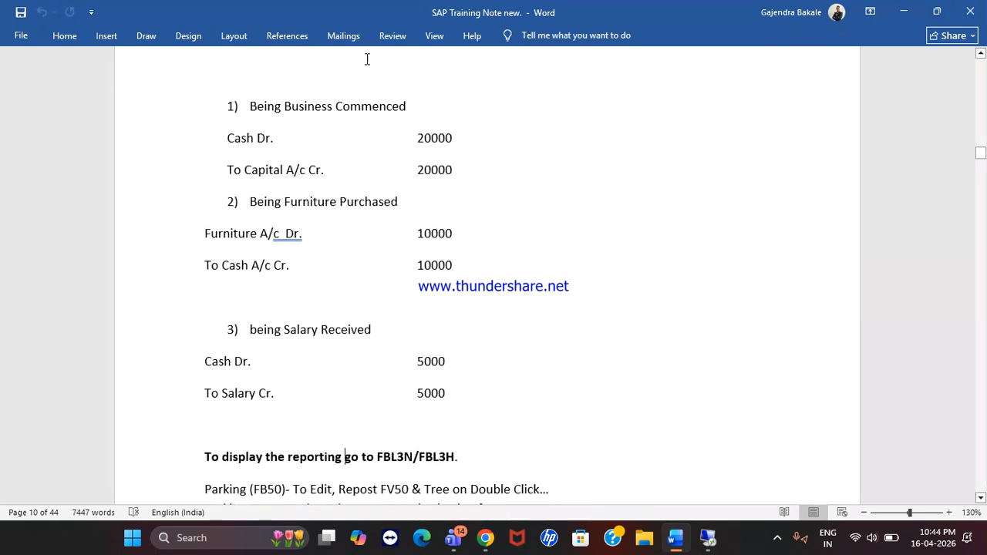
click(335, 19)
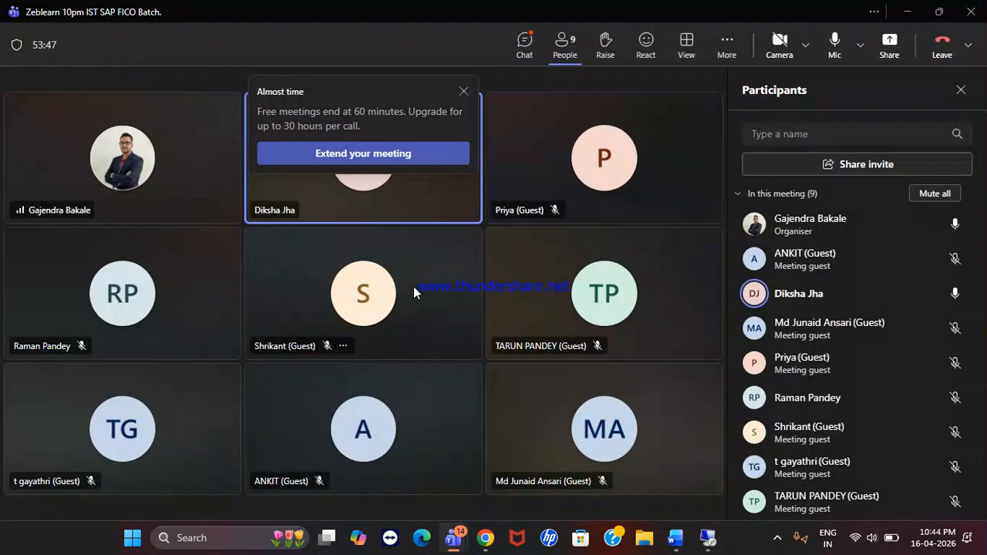
Step: Dismiss the meeting time-limit reminder and check the Windows calendar and notifications panel
click(464, 91)
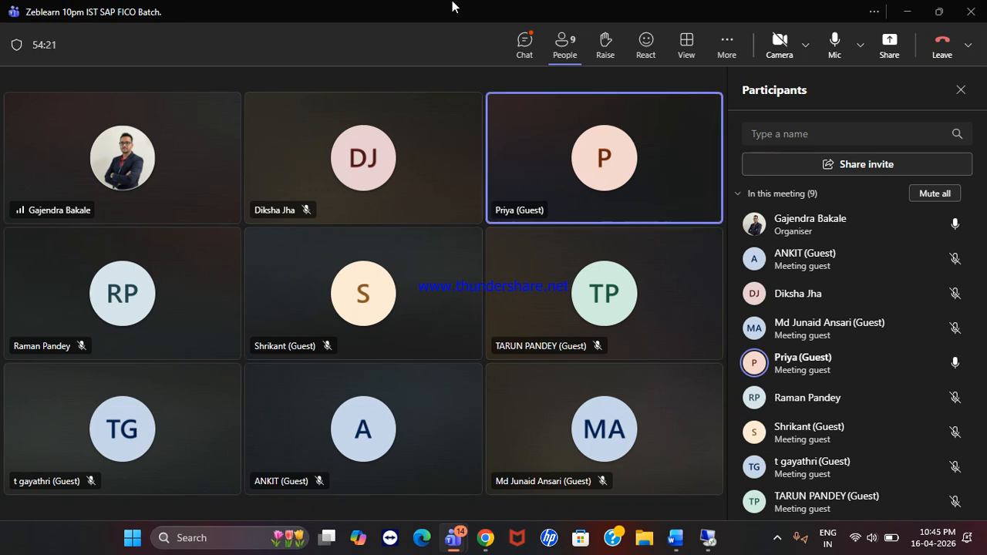
click(934, 538)
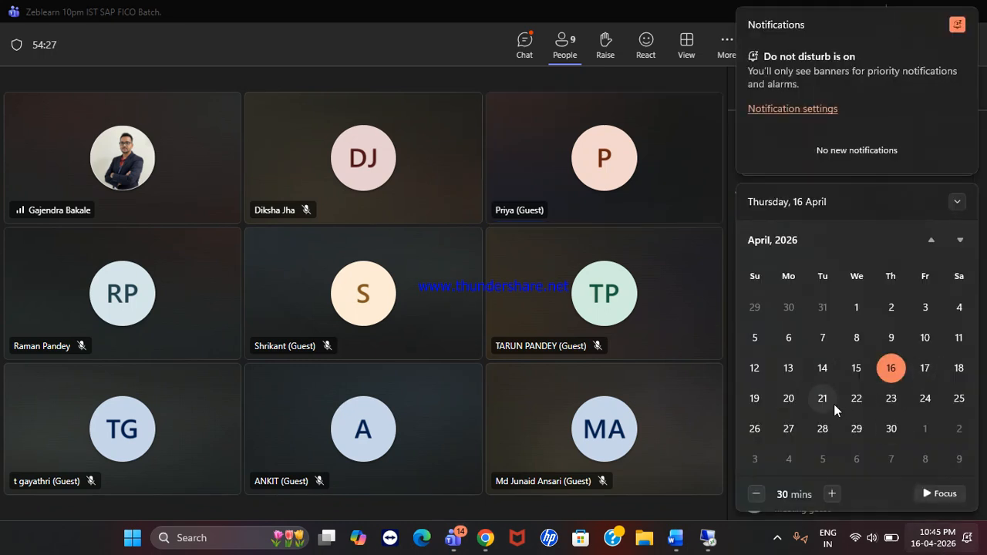
scroll(847, 420, down, 1)
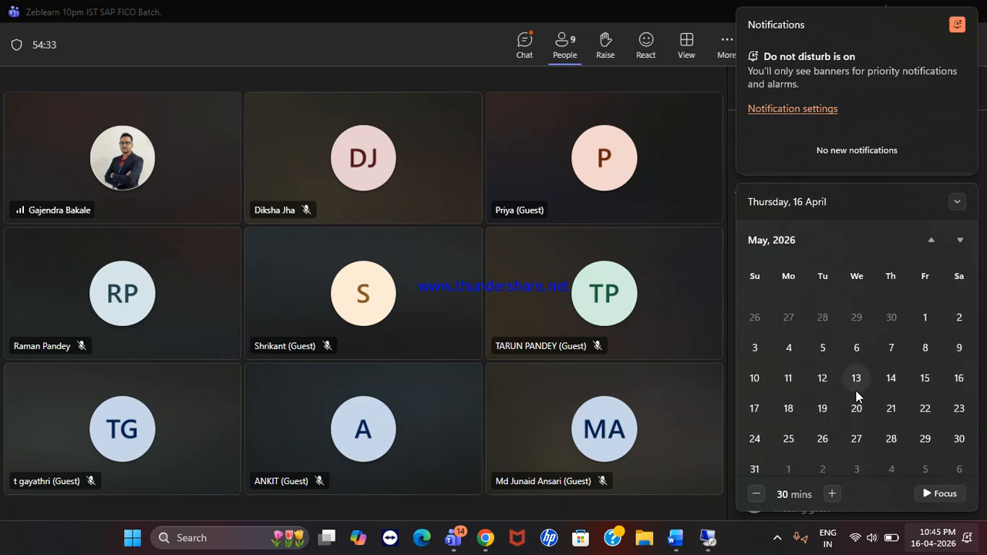
scroll(973, 357, up, 1)
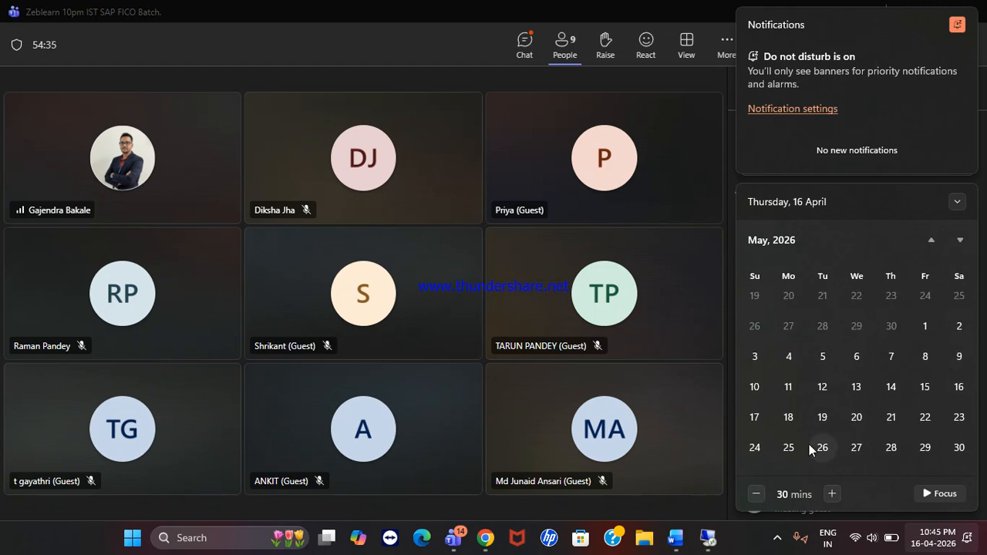
scroll(816, 417, down, 1)
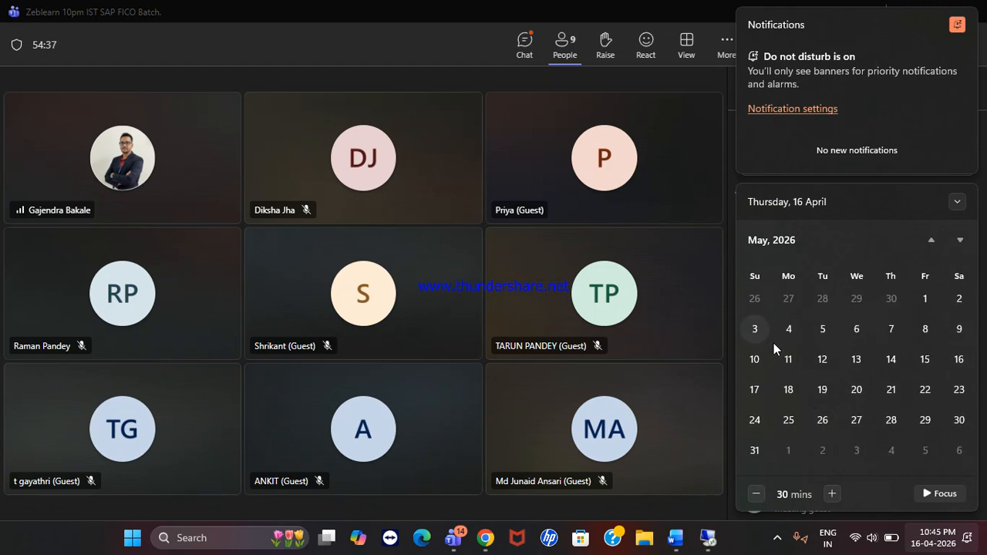
scroll(786, 359, up, 2)
scroll(787, 359, down, 1)
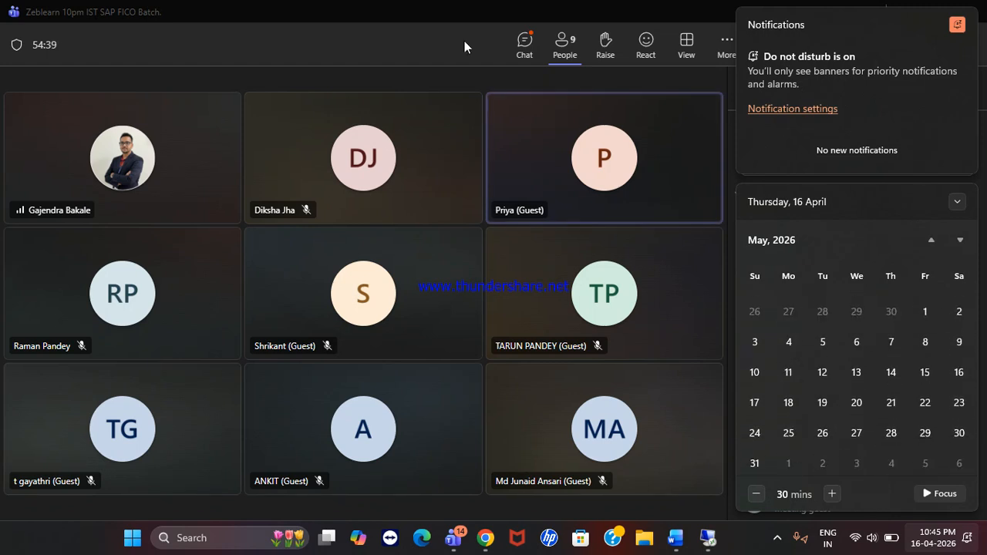
click(341, 6)
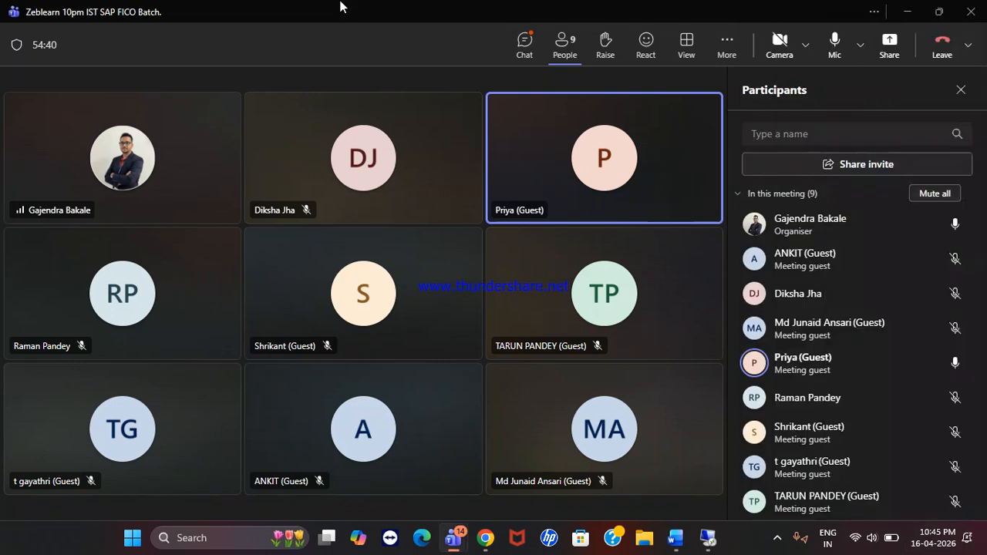
click(934, 538)
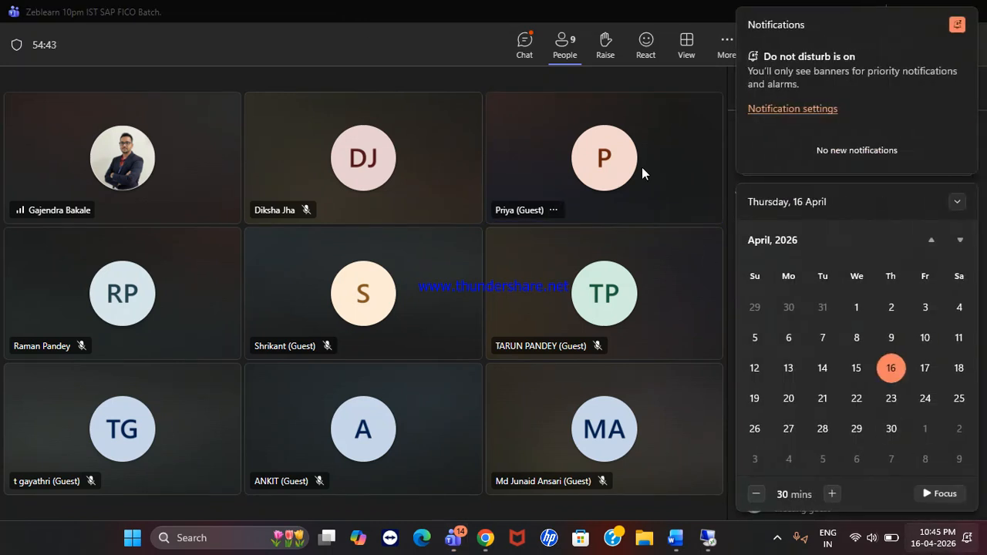
click(479, 7)
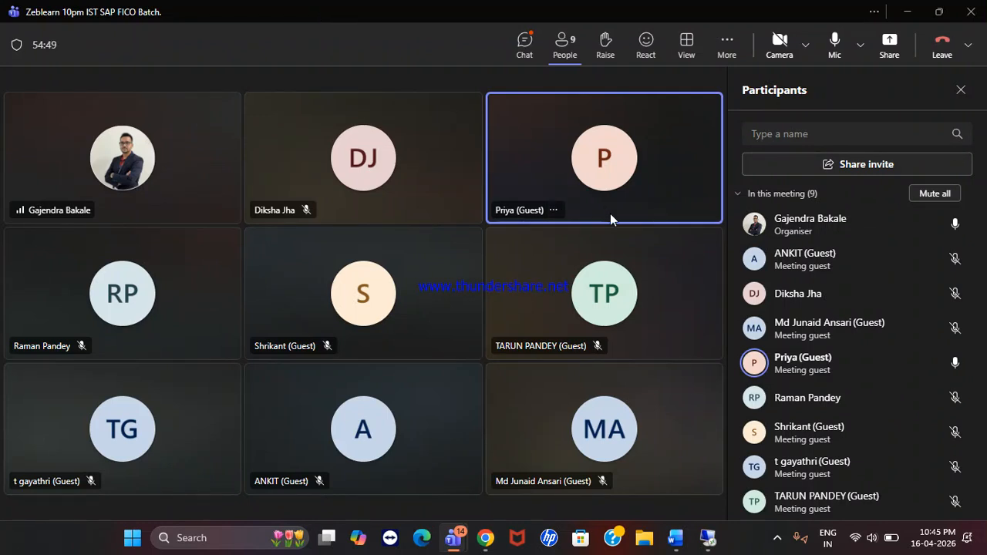
click(934, 538)
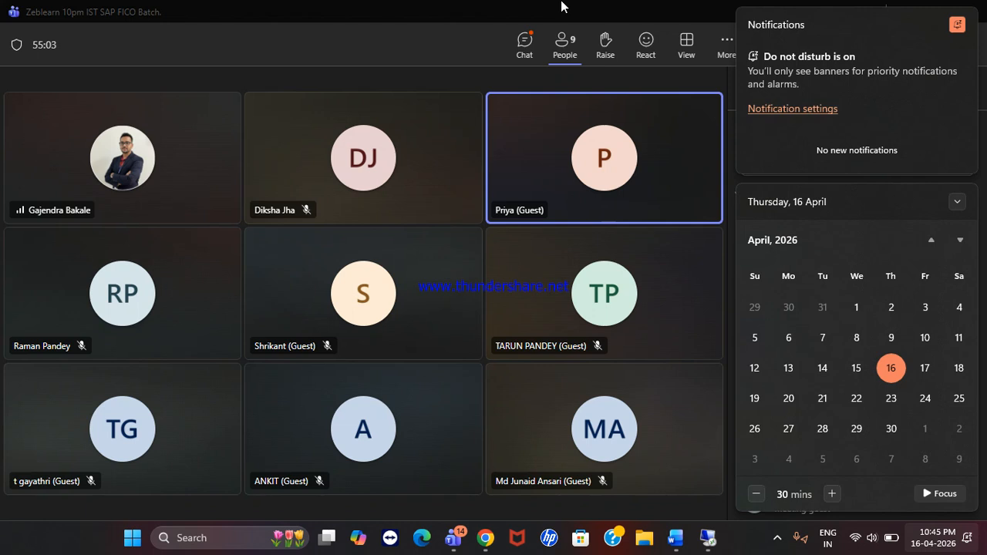
click(427, 7)
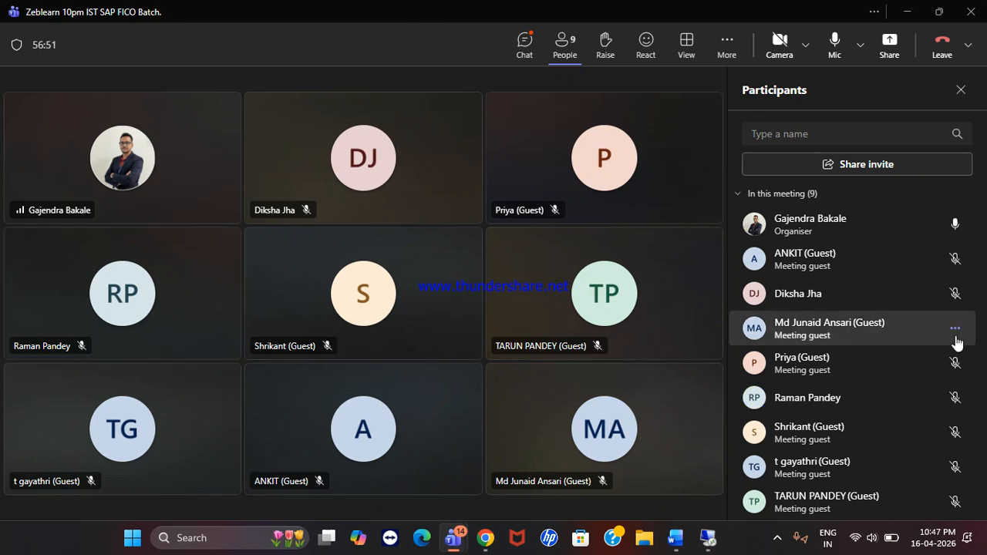
Step: Mute the microphone and end the SAP FICO batch meeting for everyone
scroll(955, 331, down, 3)
scroll(956, 343, up, 3)
scroll(956, 342, down, 1)
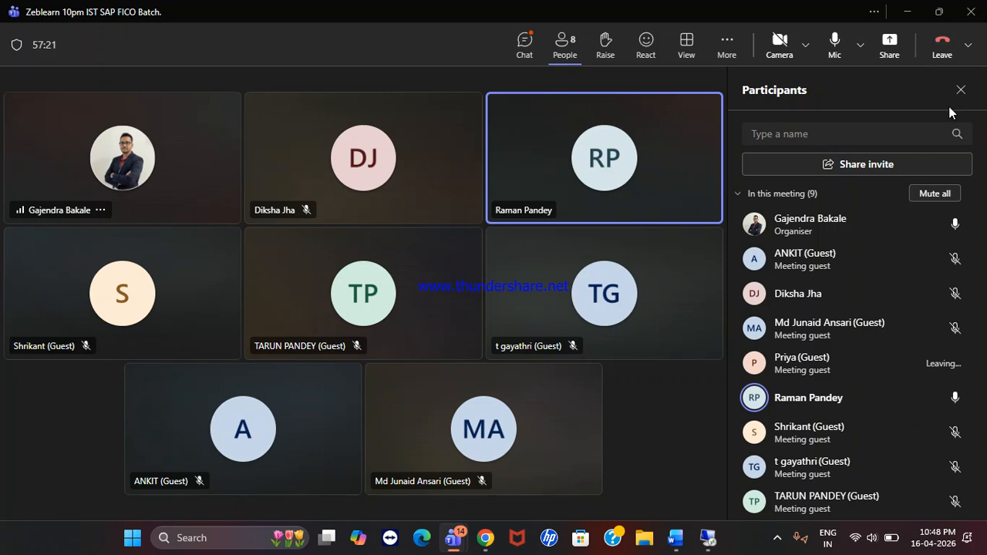
click(836, 40)
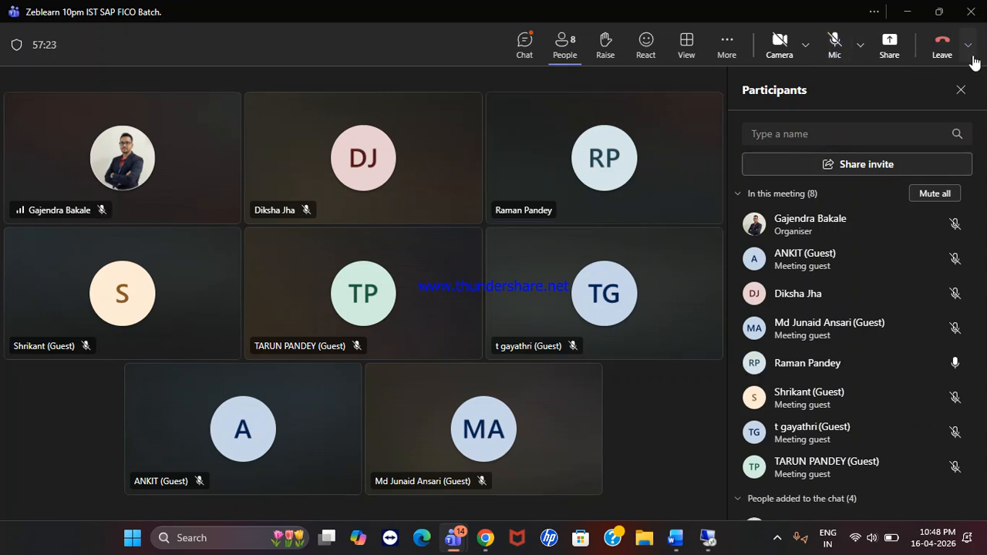
click(969, 44)
click(921, 117)
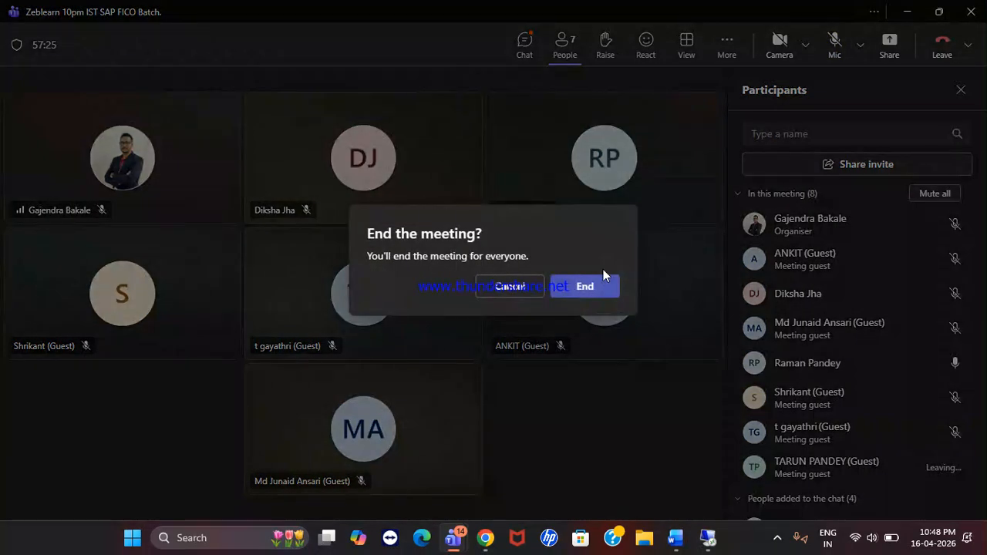
click(594, 286)
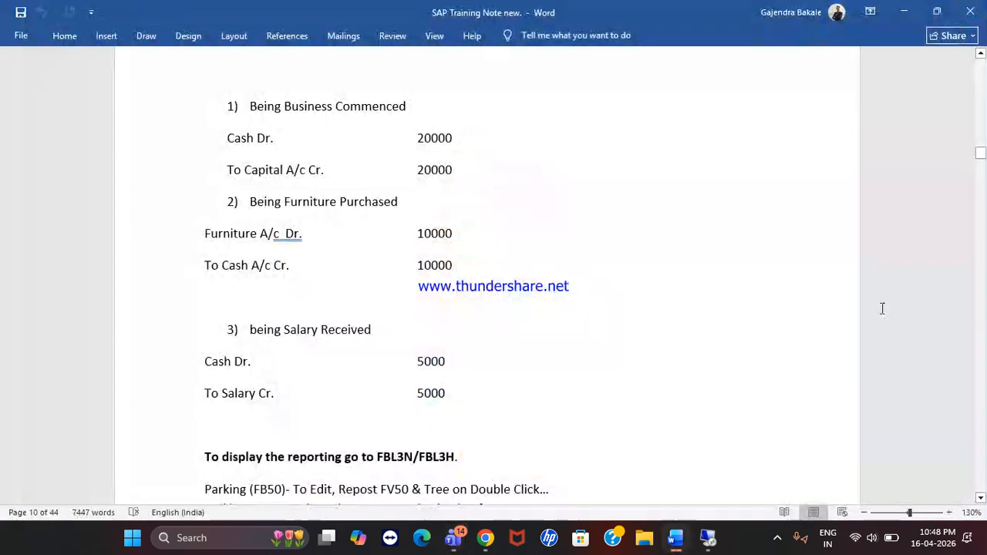
click(778, 537)
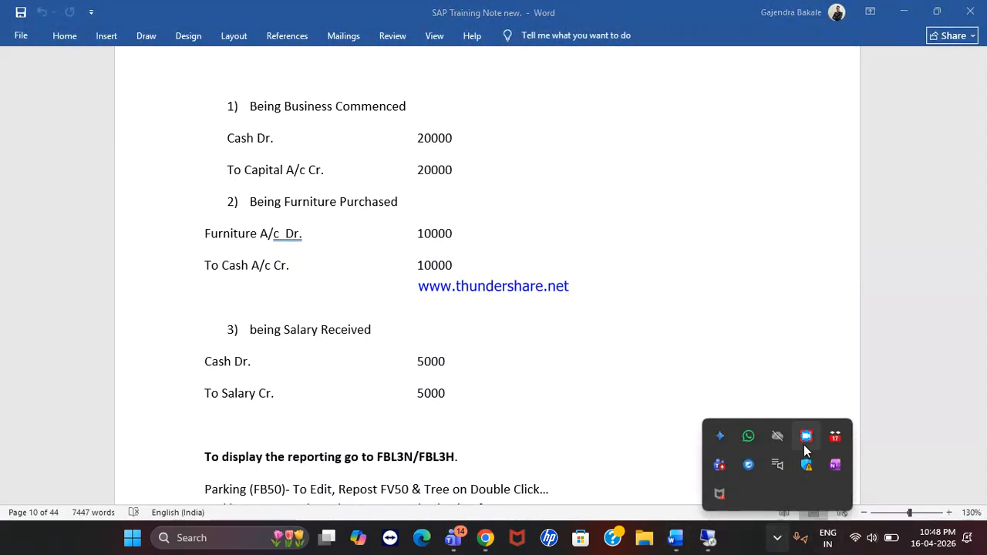